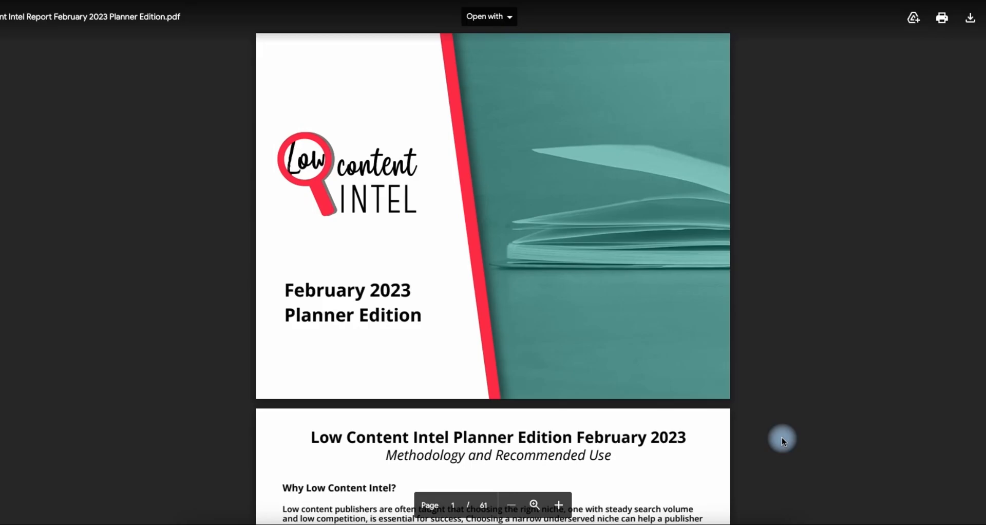
Review the February 2023 Planner Edition report and the sample garden planner pages, from Companion Planning back through the grid layouts.
scroll(723, 344, down, 20)
scroll(723, 344, down, 2)
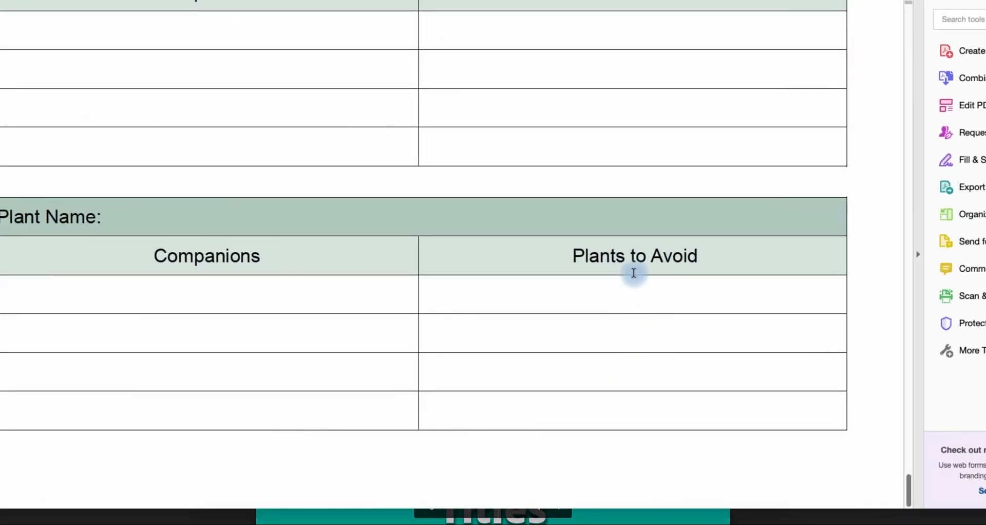
scroll(634, 273, up, 10)
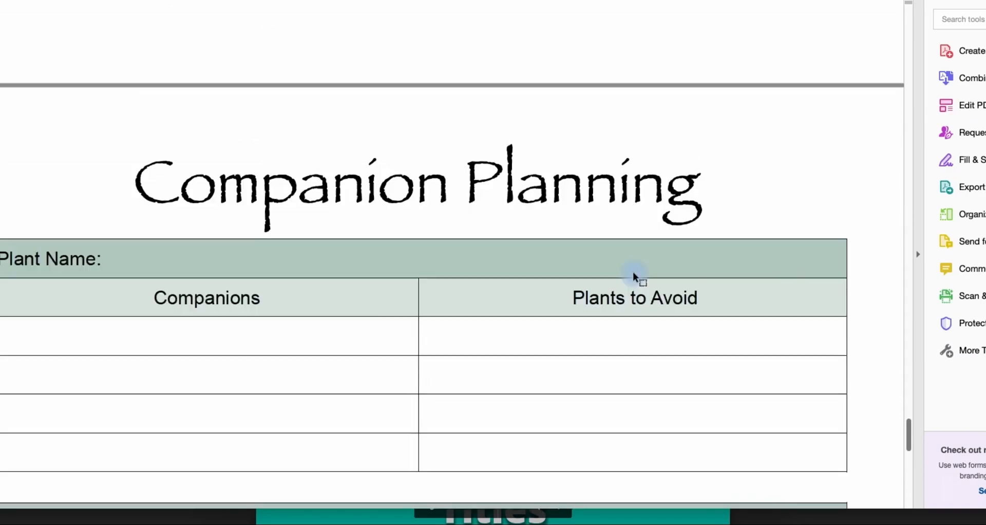
scroll(633, 277, up, 10)
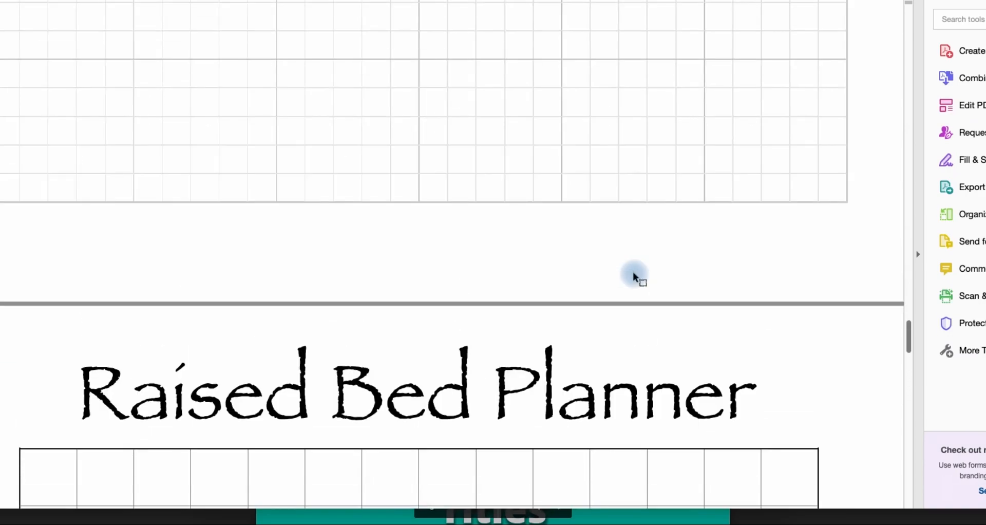
scroll(633, 277, up, 10)
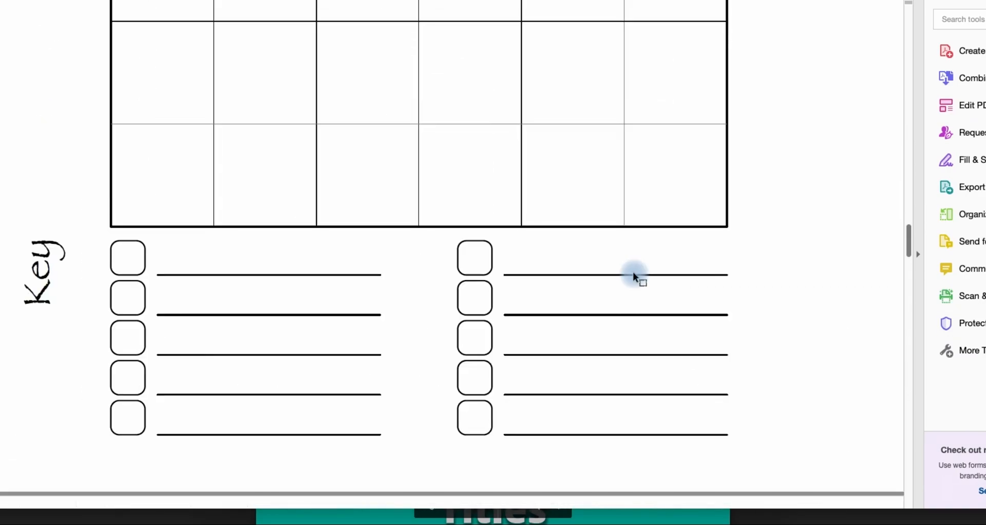
scroll(633, 276, up, 10)
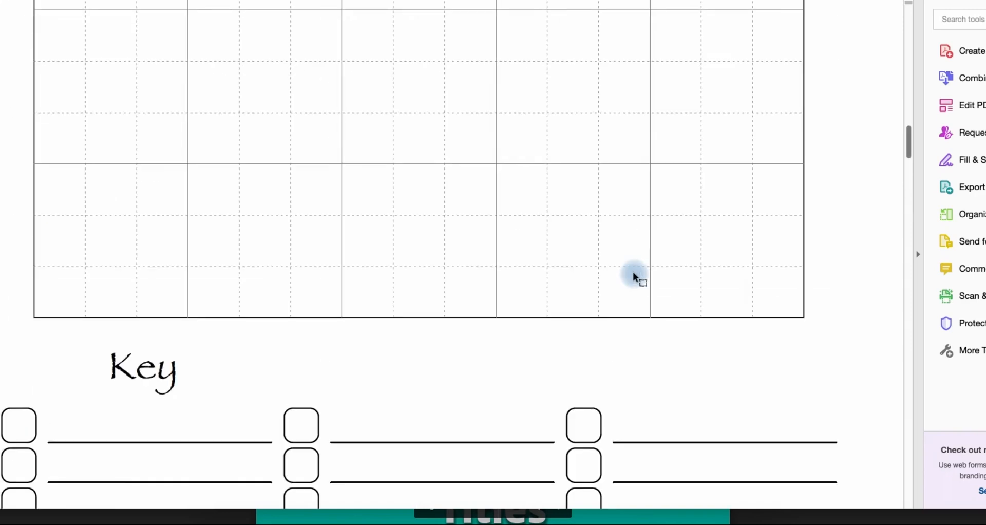
scroll(633, 276, up, 10)
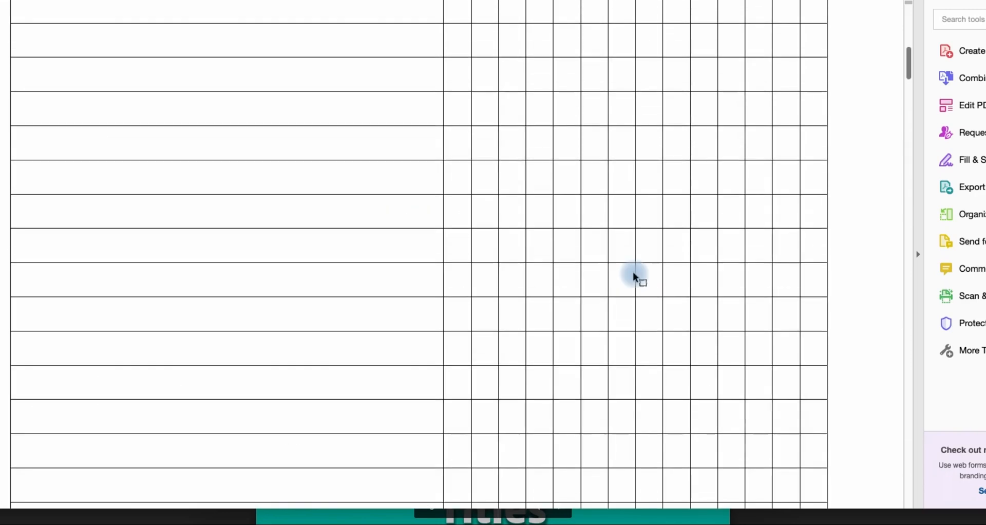
scroll(633, 277, up, 5)
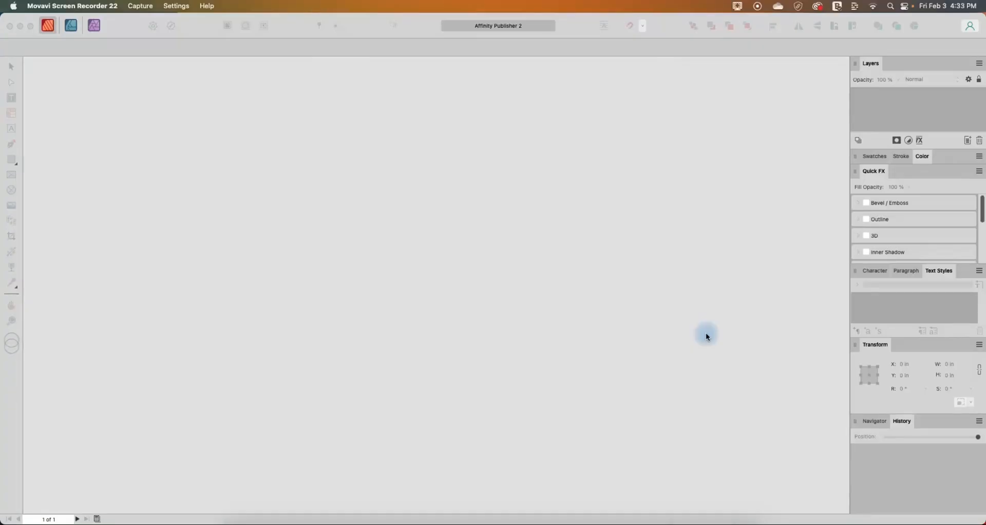
Switch to Affinity Publisher 2 and start a new document from the Print category's 8.5 x 11 in Letter preset.
click(707, 337)
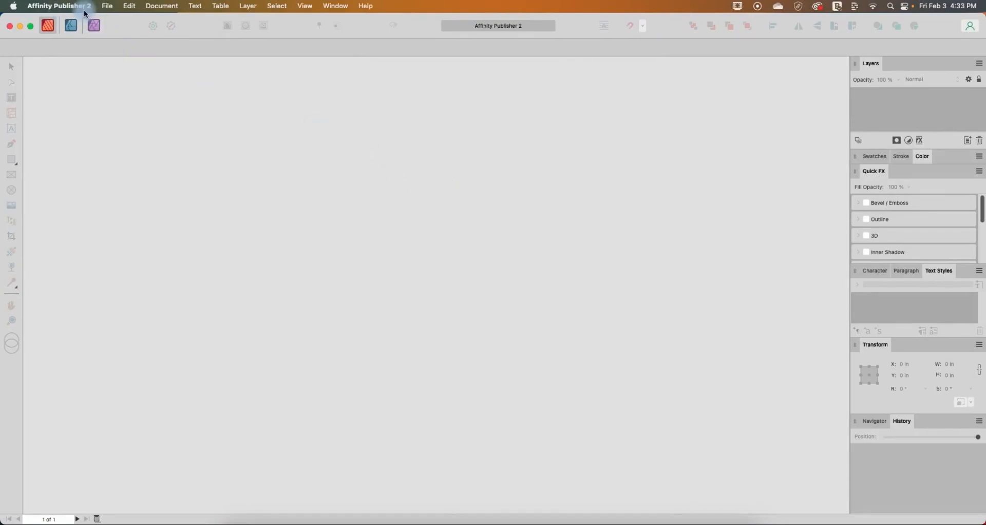
click(431, 166)
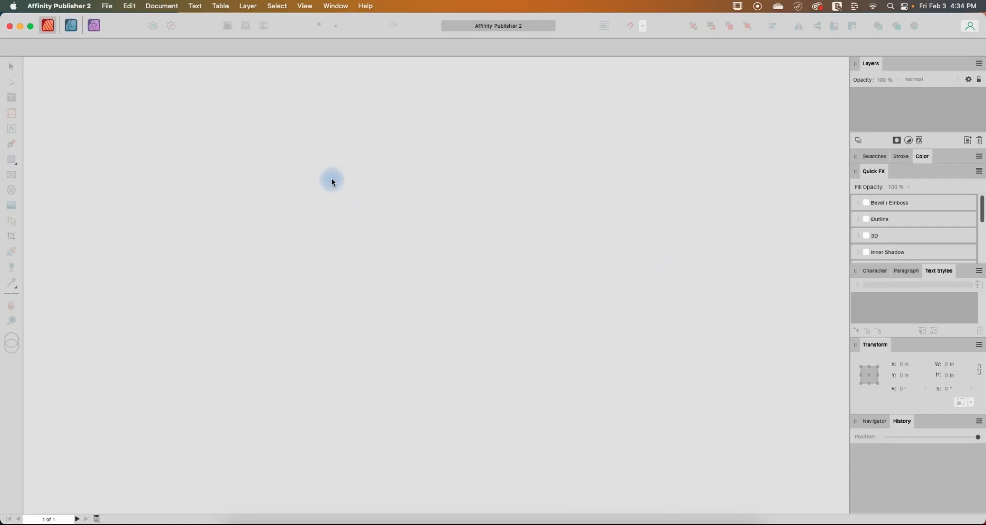
click(107, 6)
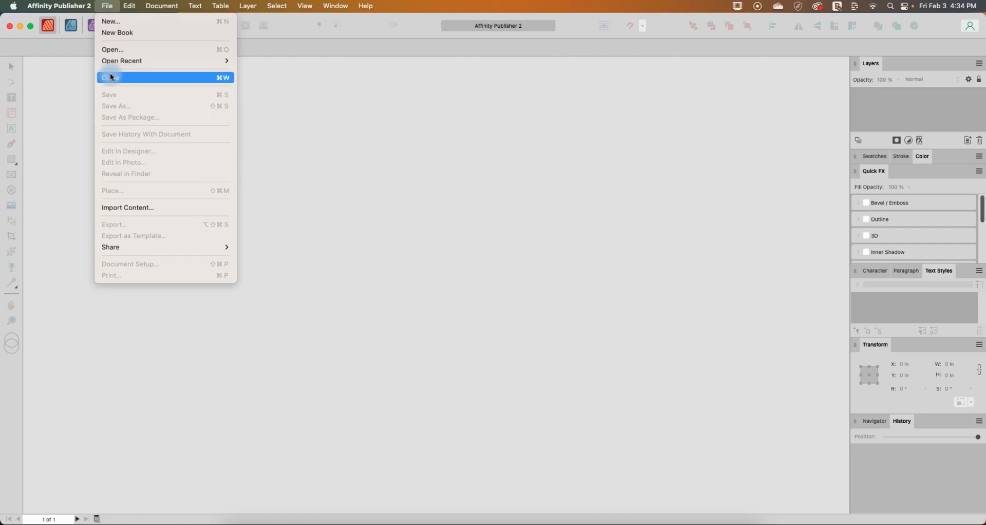
click(114, 24)
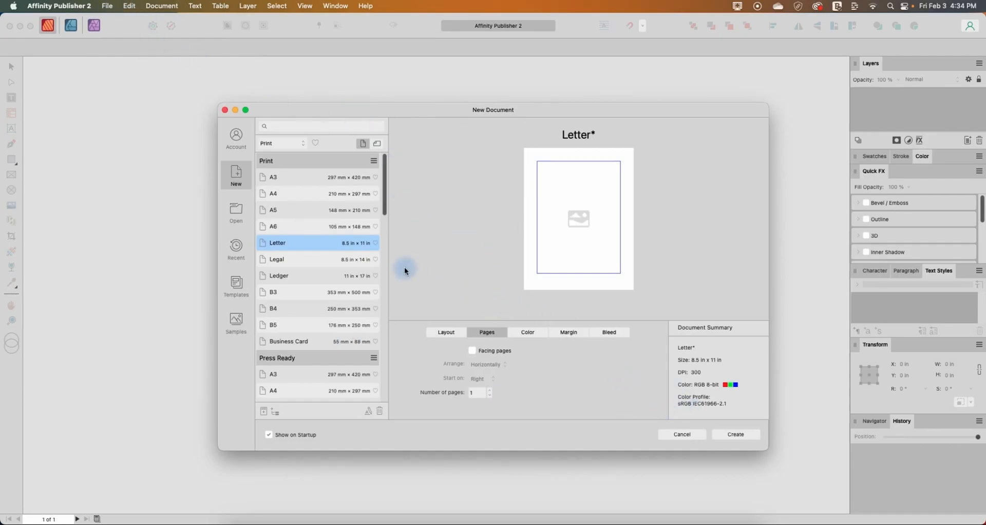
click(269, 147)
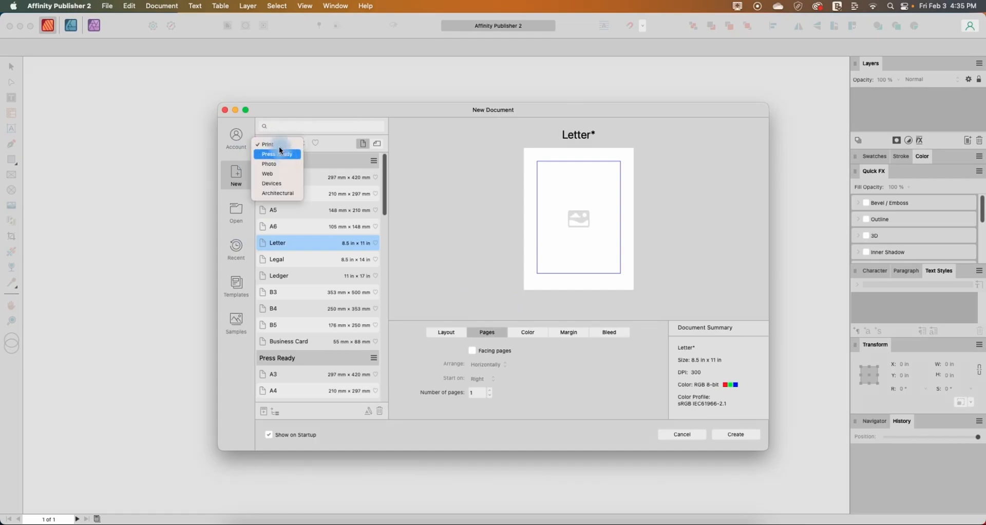
click(278, 148)
click(280, 246)
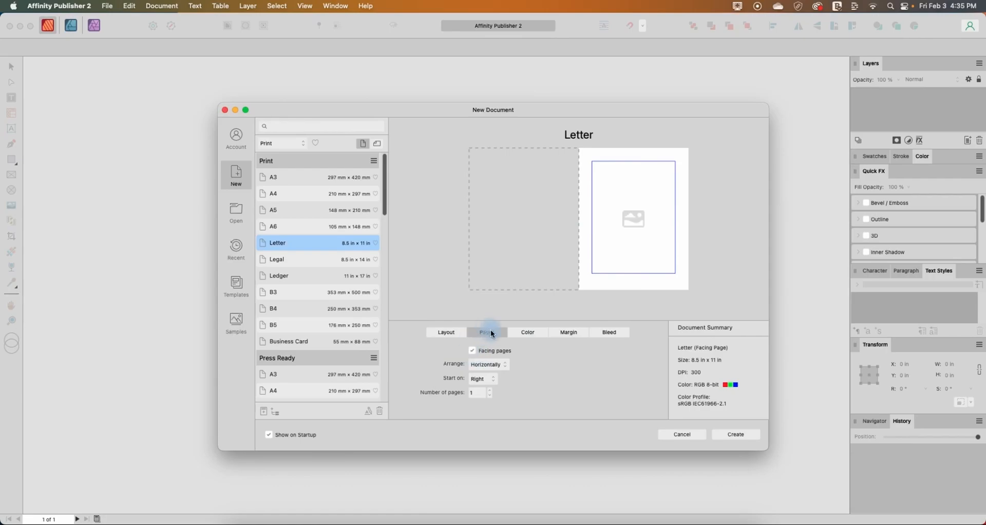
Turn off facing pages for the Letter document and create it.
click(473, 351)
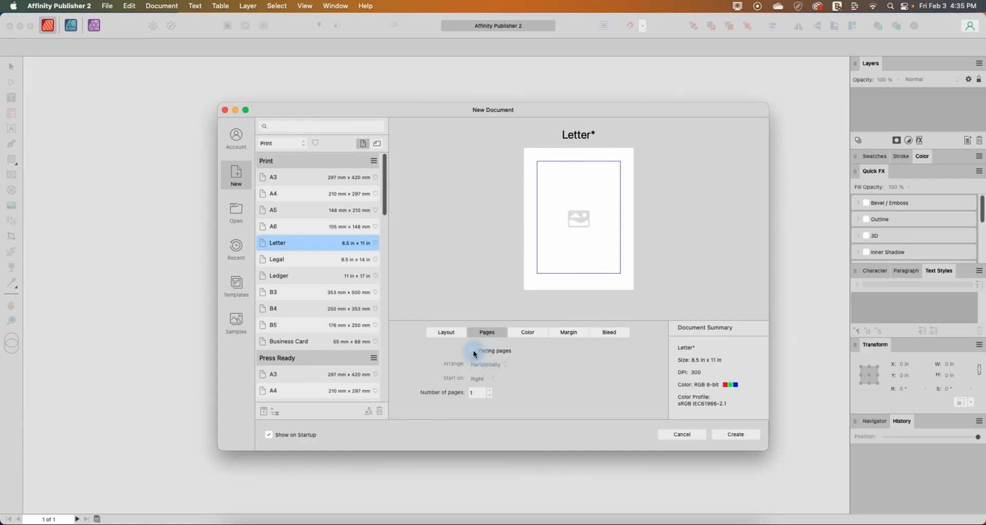
click(444, 333)
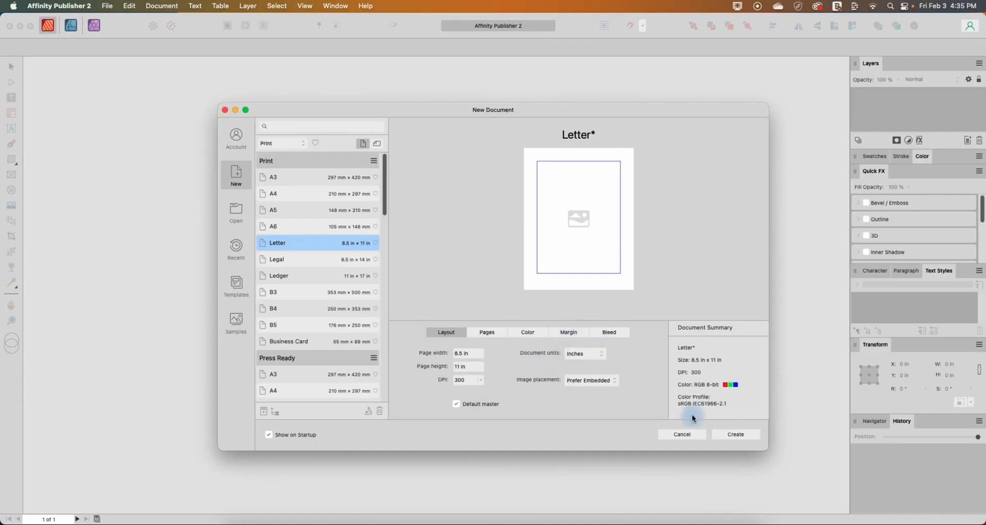
click(735, 435)
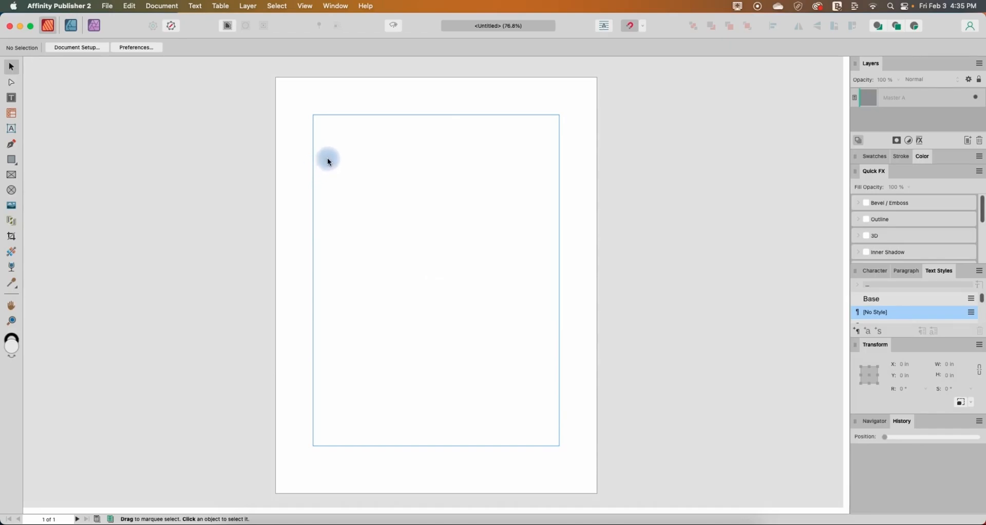
Set all four linked page margins of the whole document to 0.5 in in the document setup.
click(66, 49)
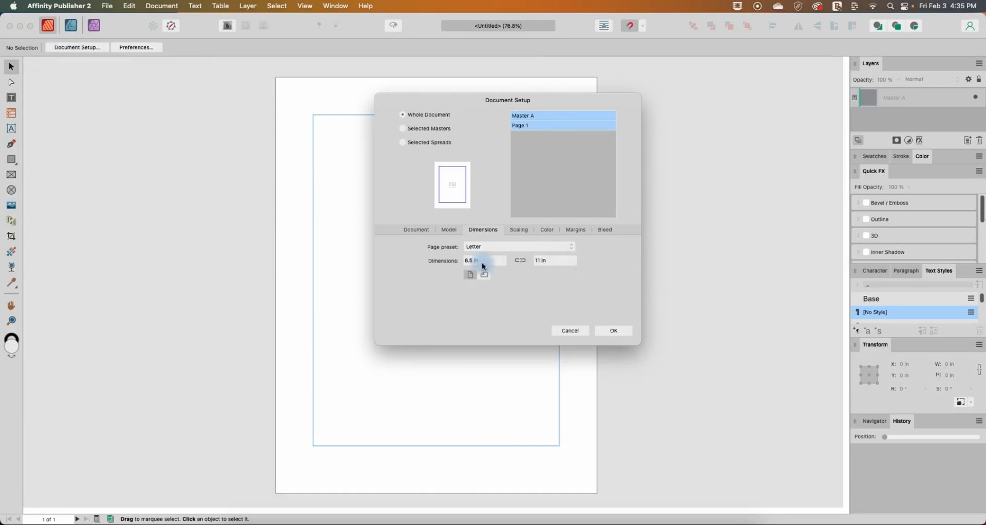
click(583, 232)
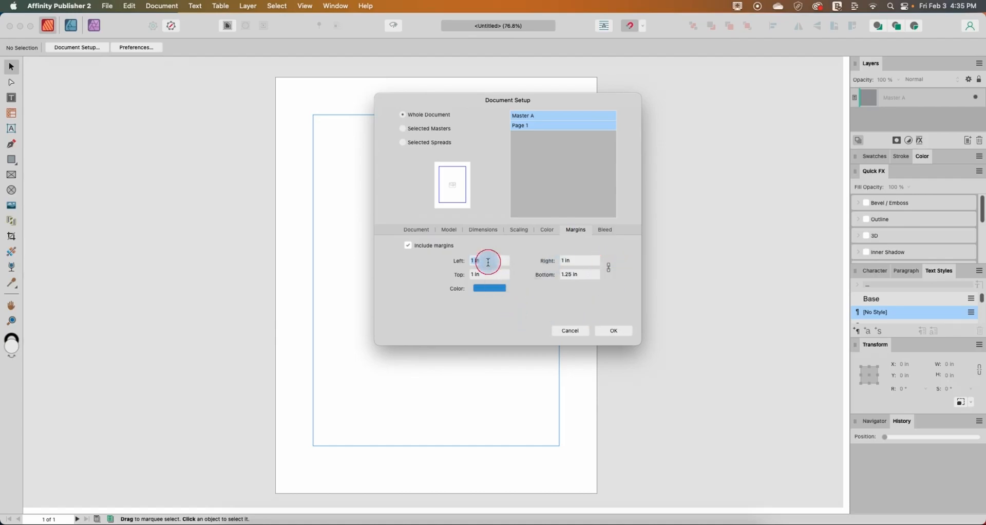
text(0.5)
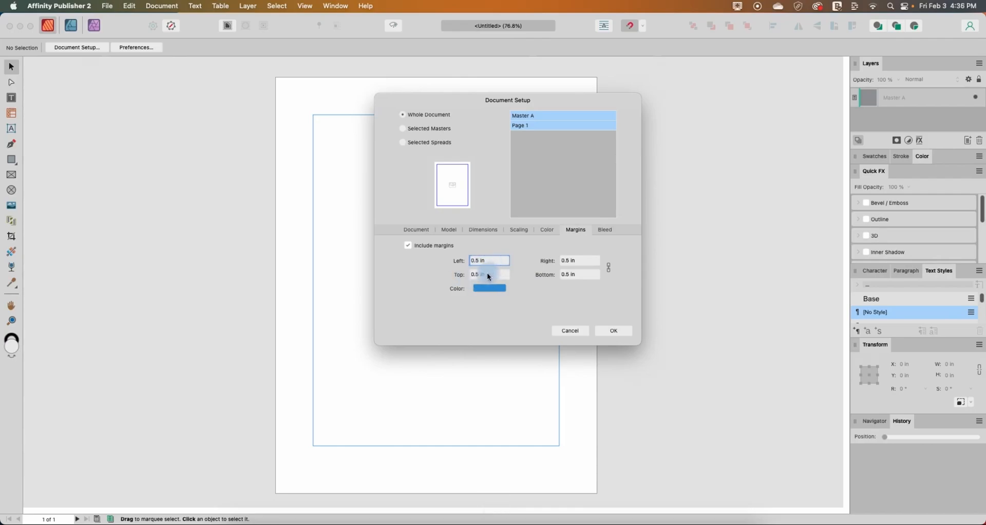
Unlink the margins, set only the top margin to 1 in, and apply the document setup.
click(610, 267)
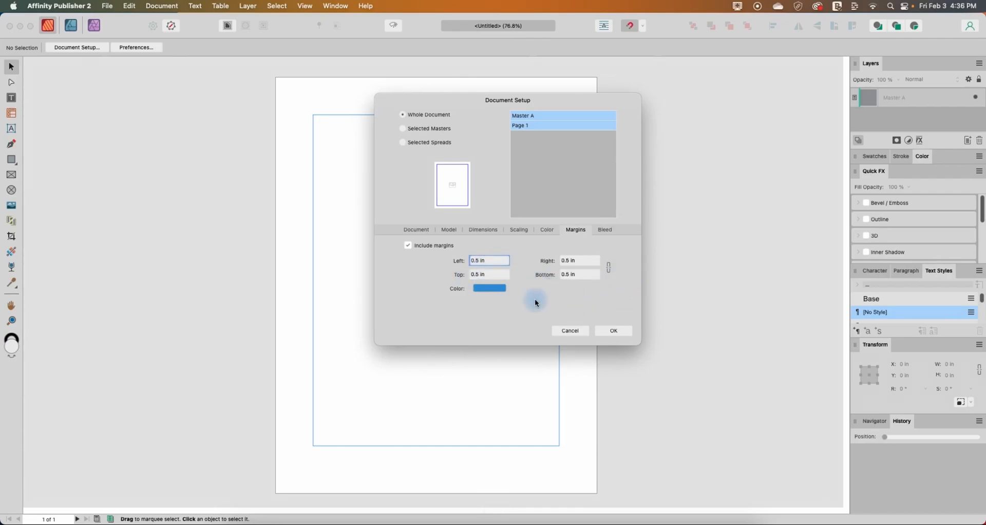
click(489, 275)
text(1)
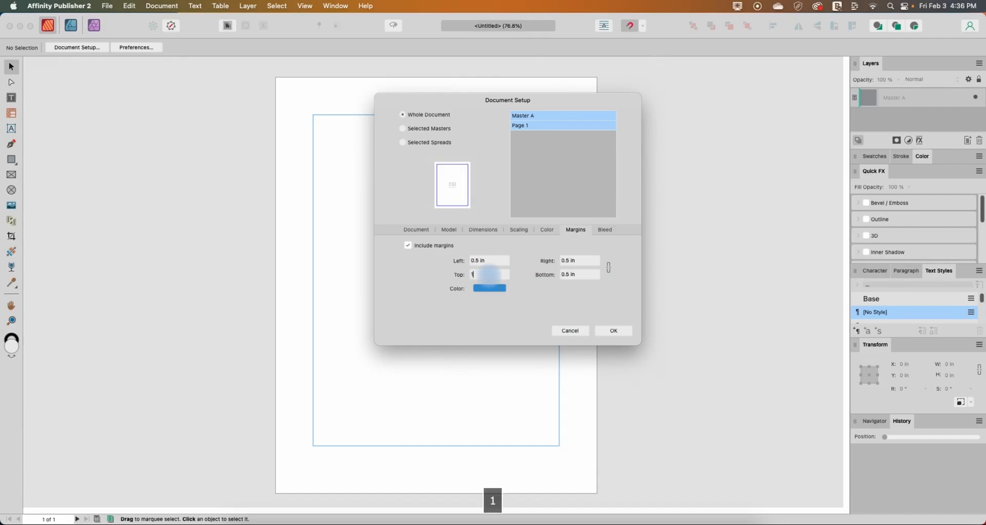
click(560, 311)
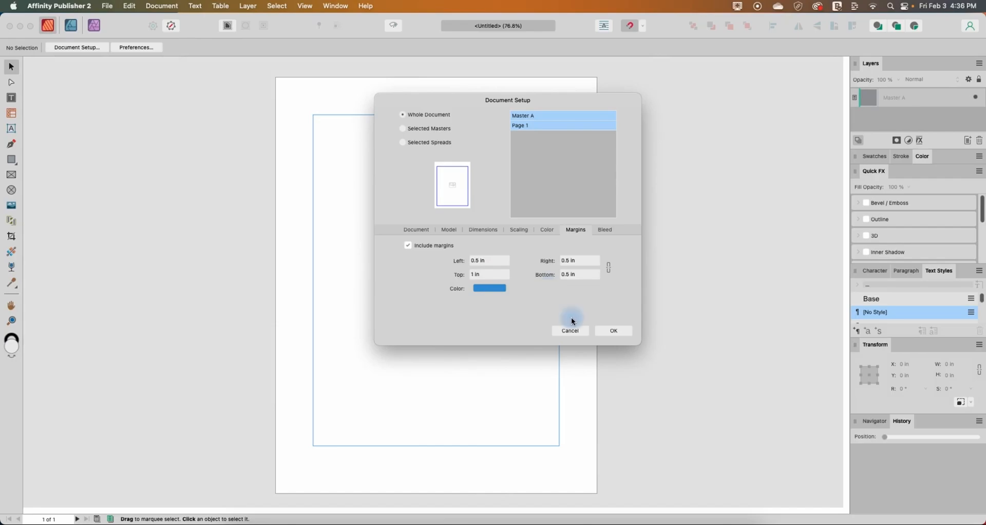
click(619, 335)
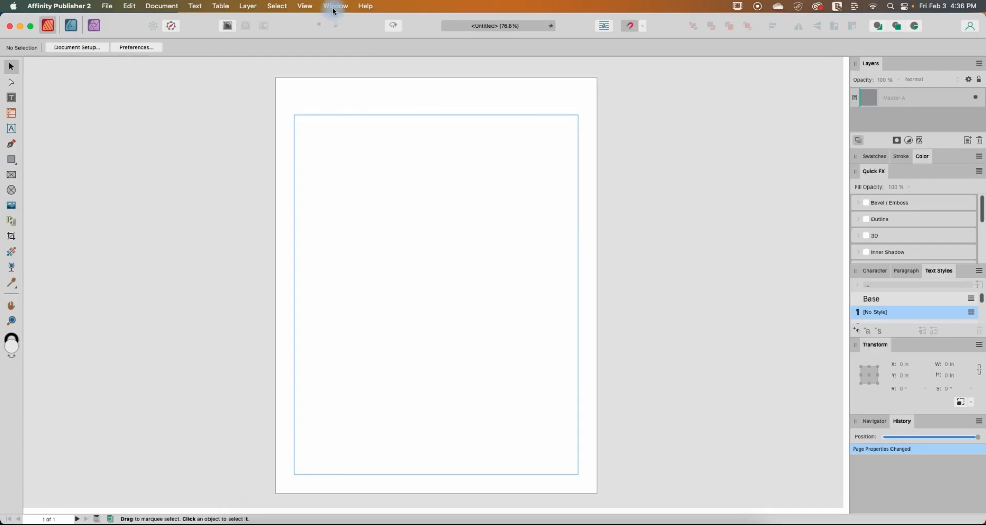
Display the Pages panel with the master pages and place it beside the page.
click(306, 7)
mouse_move(336, 7)
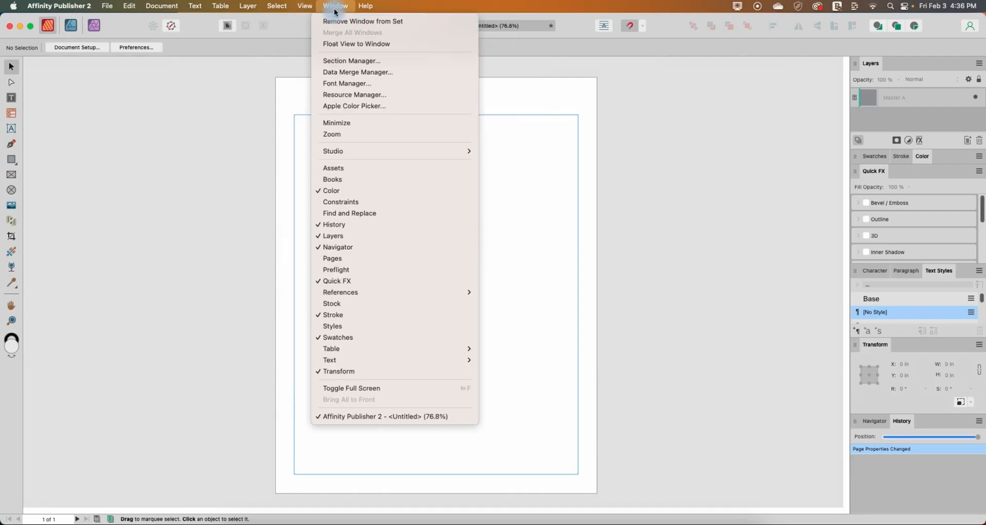
click(351, 259)
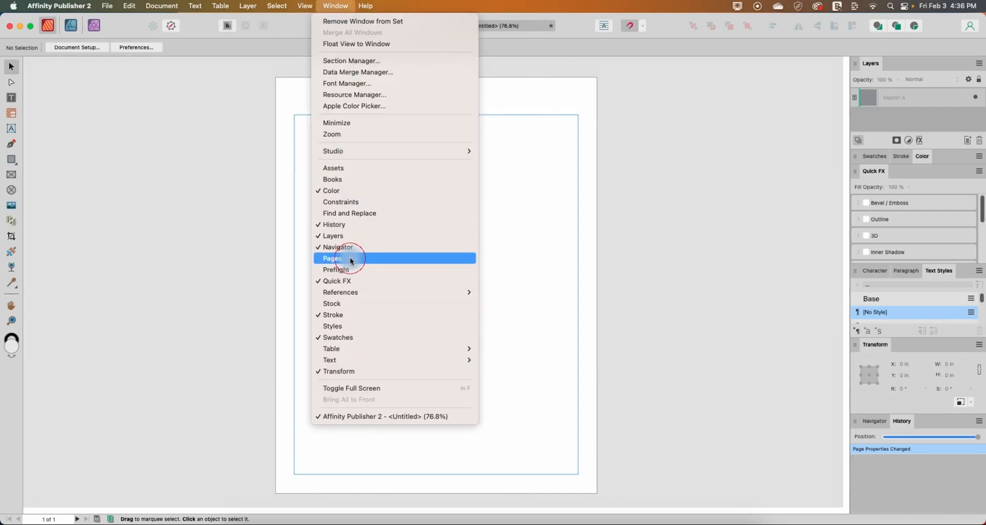
drag(112, 66, 160, 107)
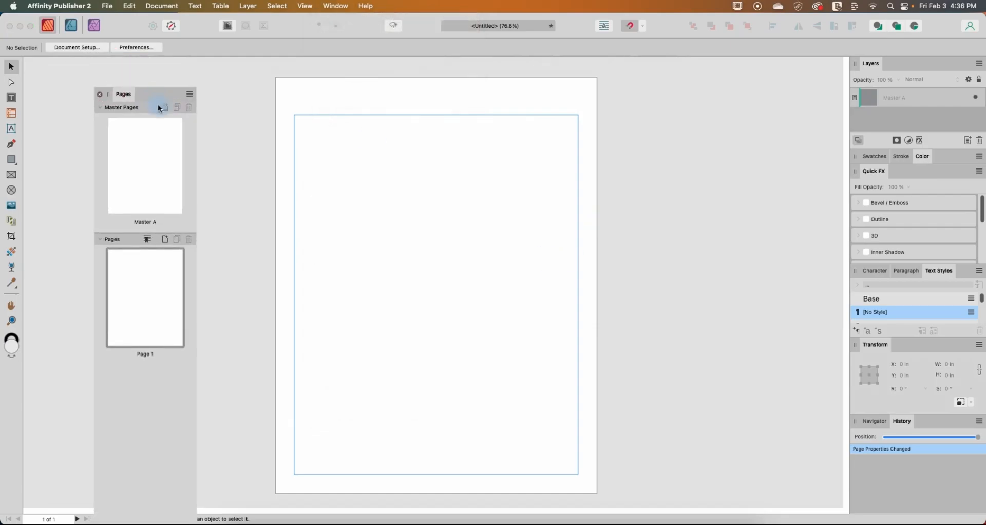
Open Master A for editing and rename it "Raised Bed Planner A".
click(138, 169)
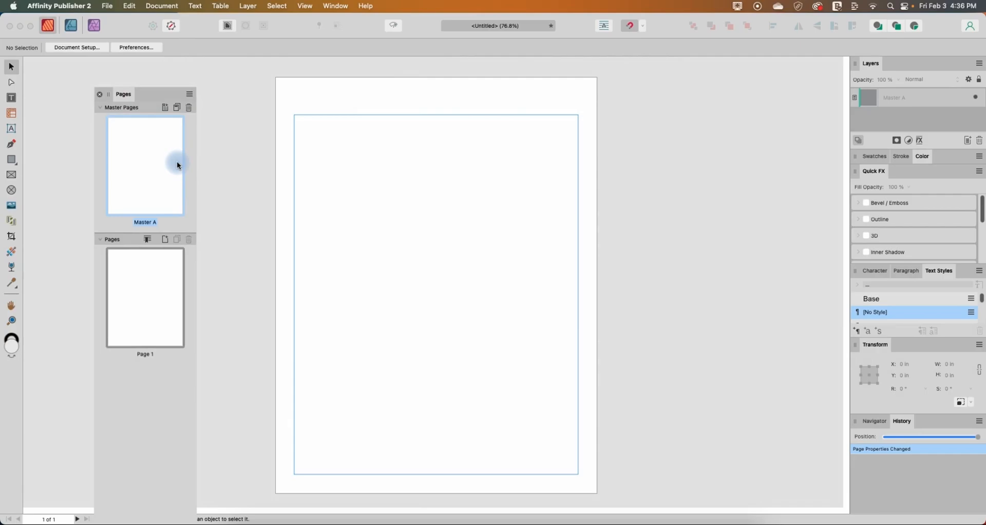
double_click(152, 225)
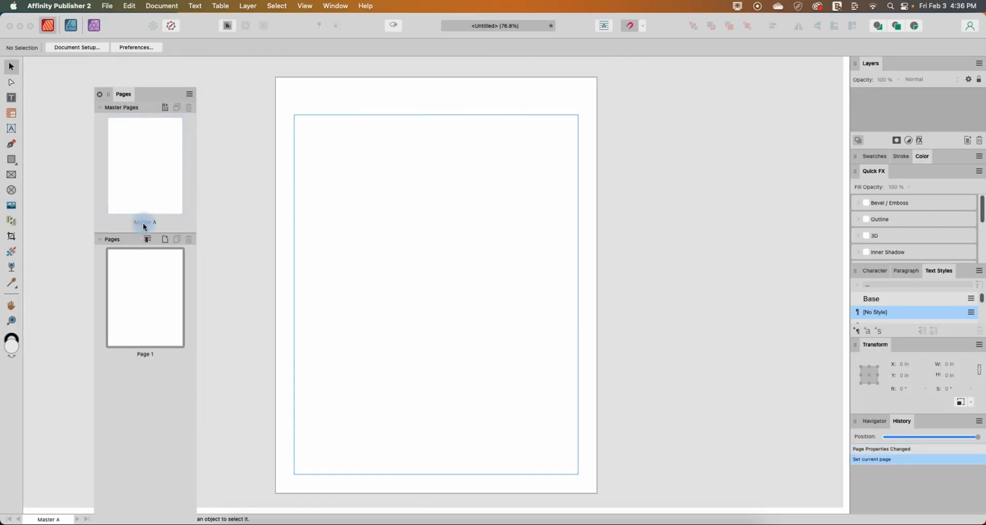
click(153, 225)
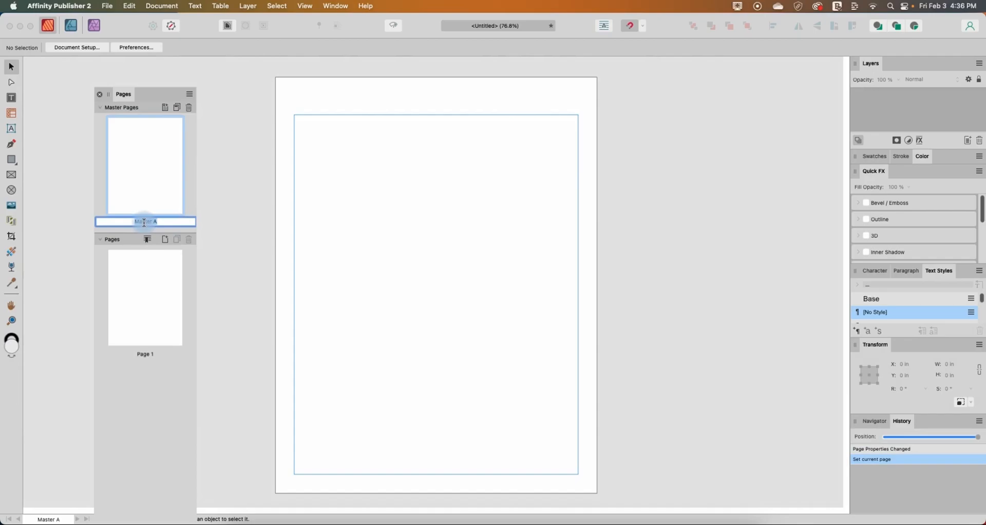
text(Basi)
key(BackSpace)
text(ised B)
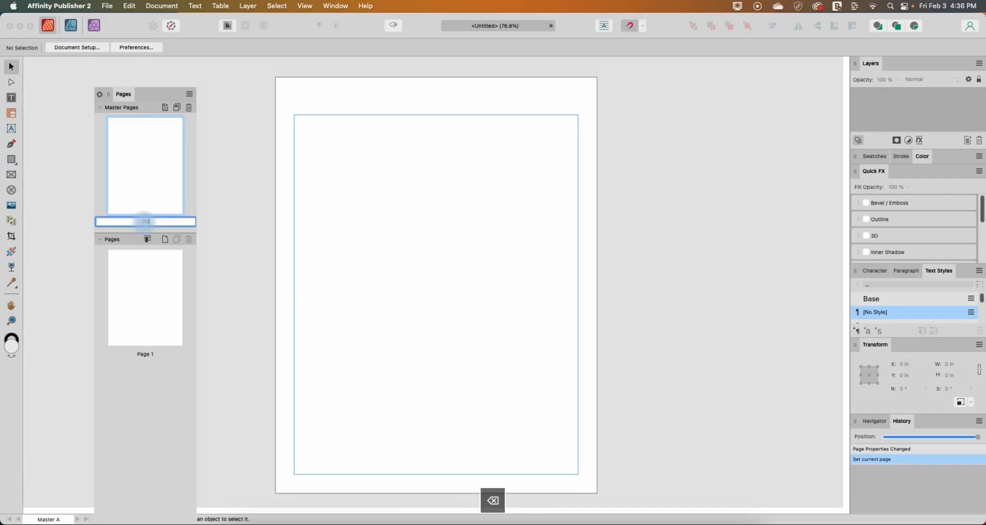
text(ed Planner A)
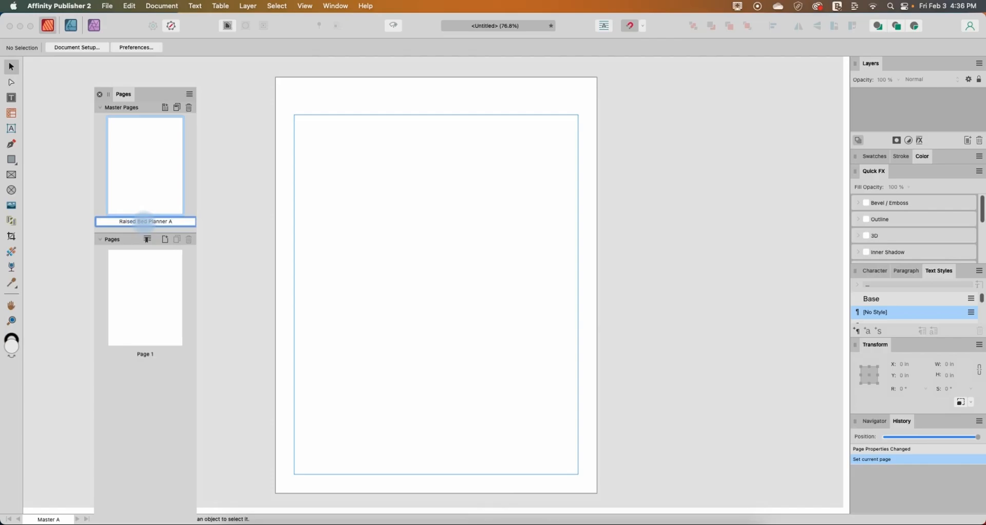
click(145, 169)
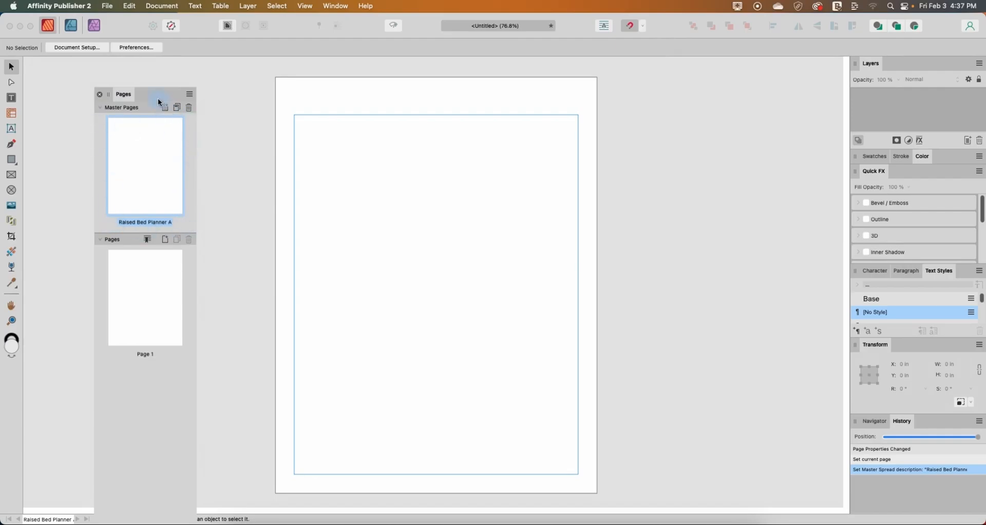
Add the artistic text title "Raised Bed Planner" in the master page's top margin area and centre it horizontally on the page.
drag(159, 97, 155, 77)
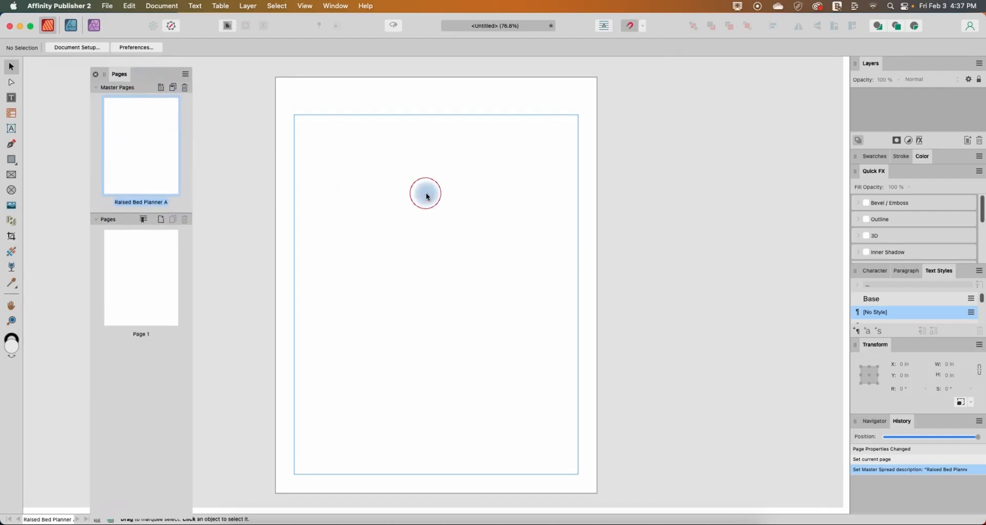
click(11, 132)
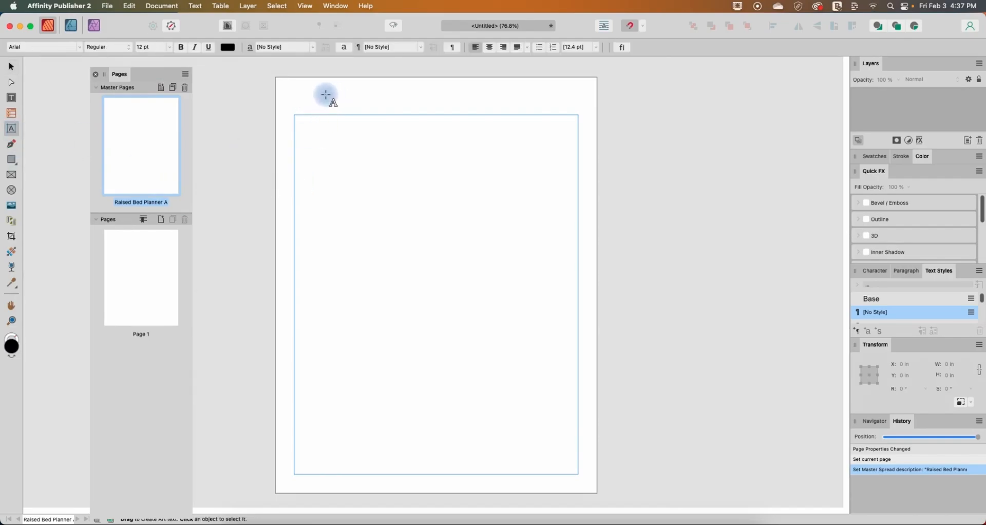
drag(326, 94, 337, 115)
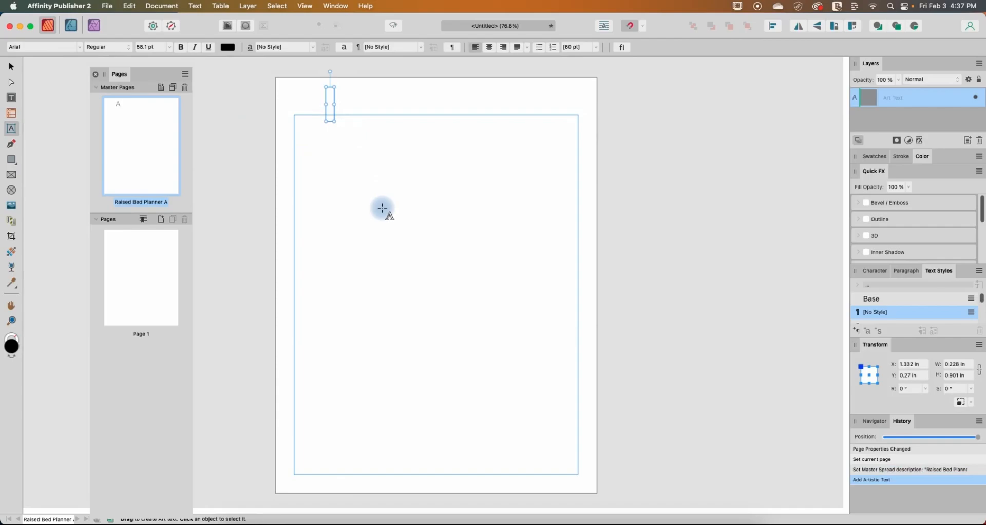
text(Rasi)
key(BackSpace)
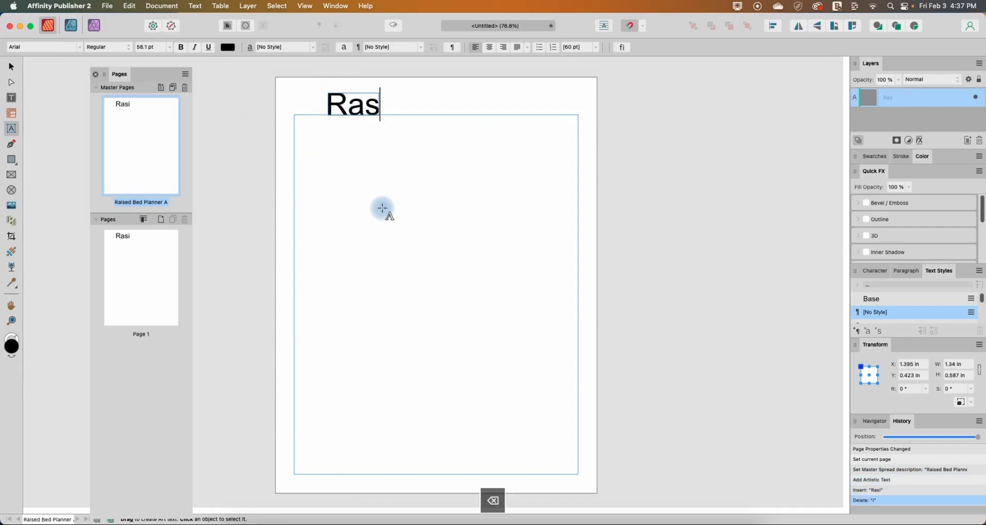
key(BackSpace)
text(ised Bed )
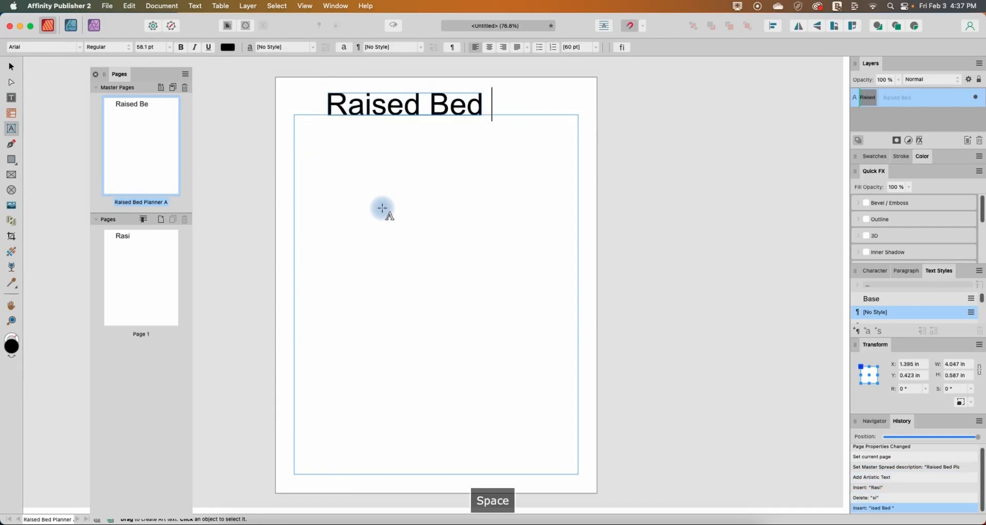
text(PLanner)
key(BackSpace)
key(BackSpace)
key(BackSpace)
key(BackSpace)
key(BackSpace)
key(BackSpace)
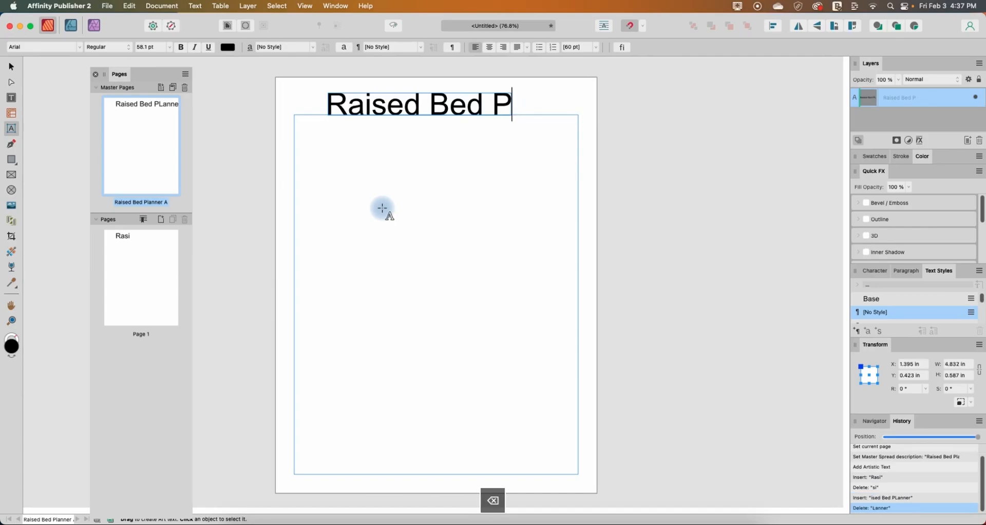
text(lanner)
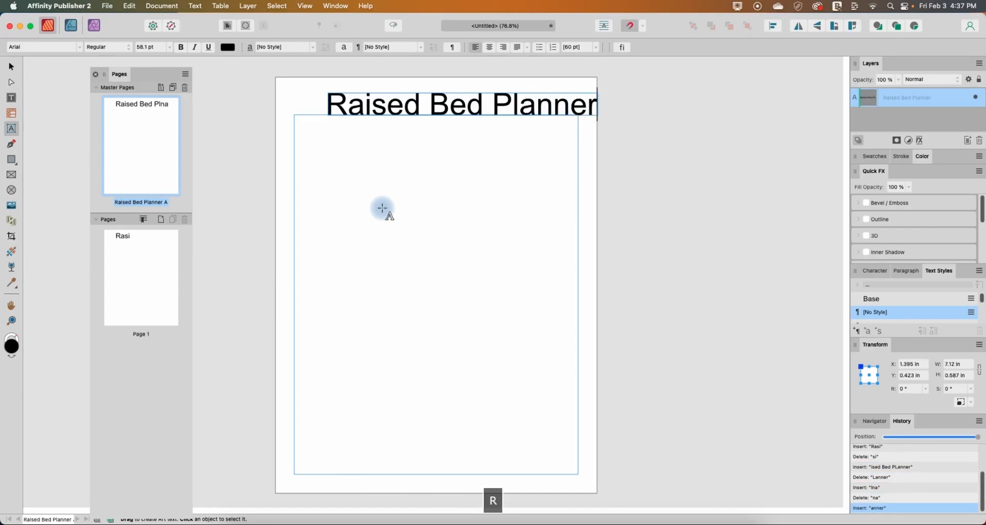
click(12, 66)
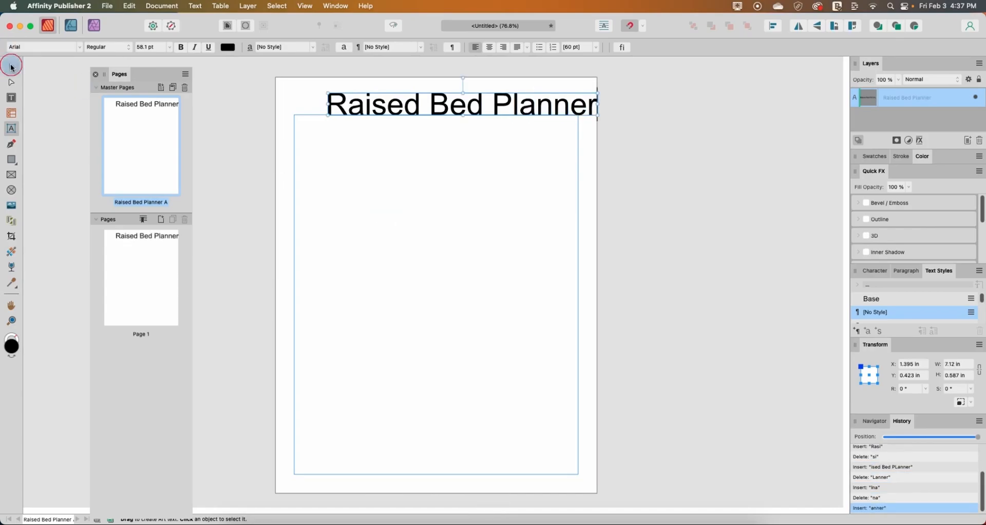
drag(457, 110, 427, 108)
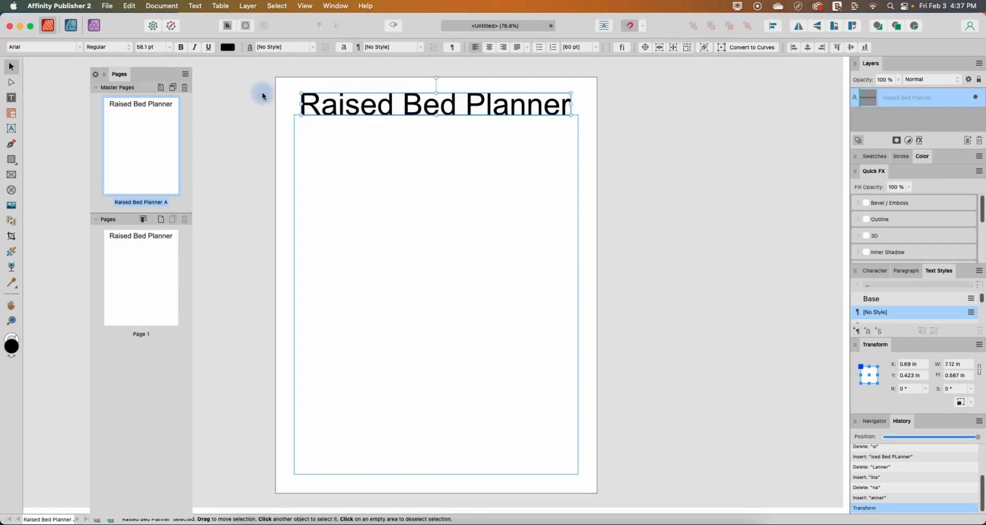
Change the font of the whole "Raised Bed Planner" title to Papyrus.
click(12, 127)
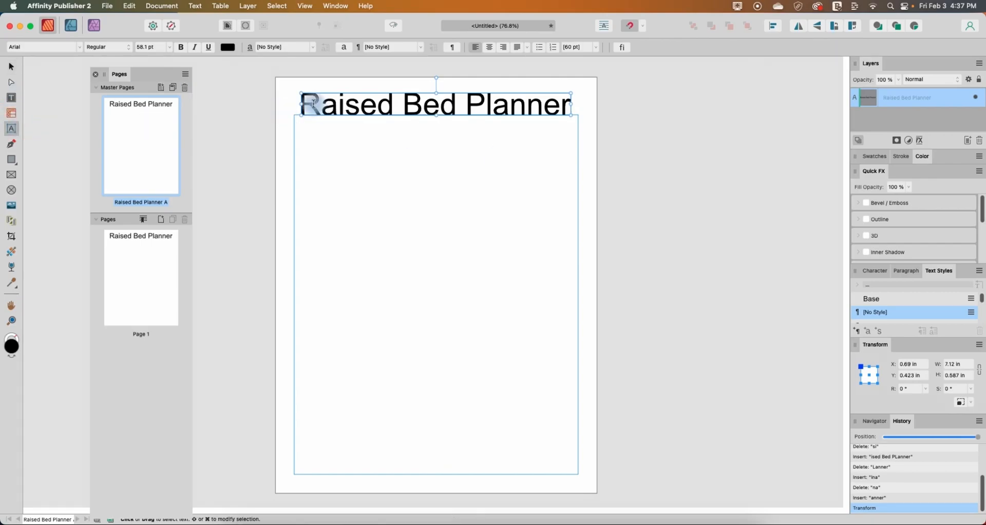
drag(304, 102, 584, 104)
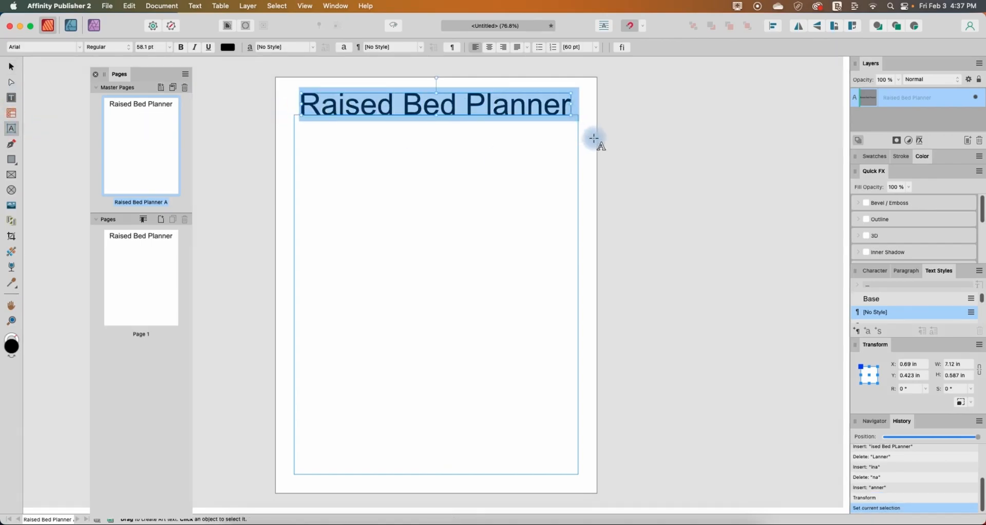
click(79, 47)
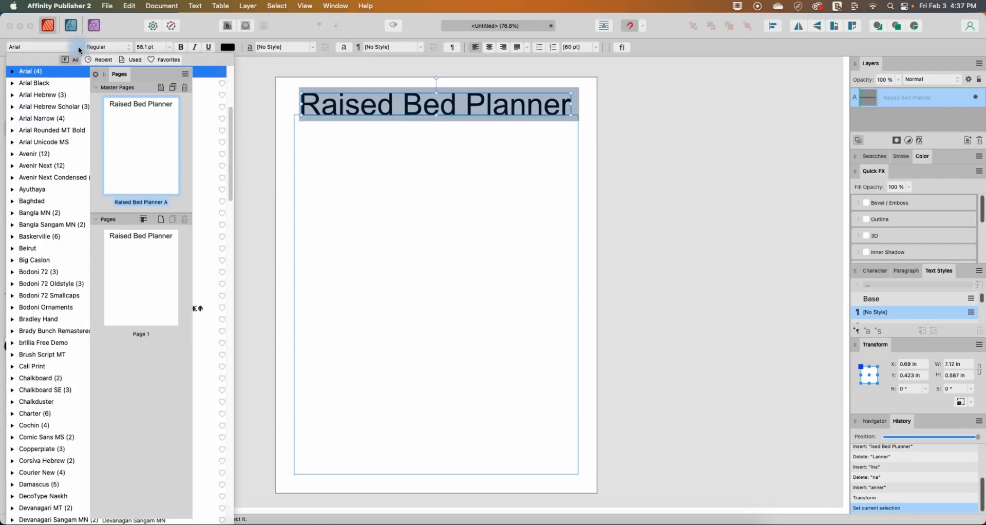
drag(150, 74, 692, 66)
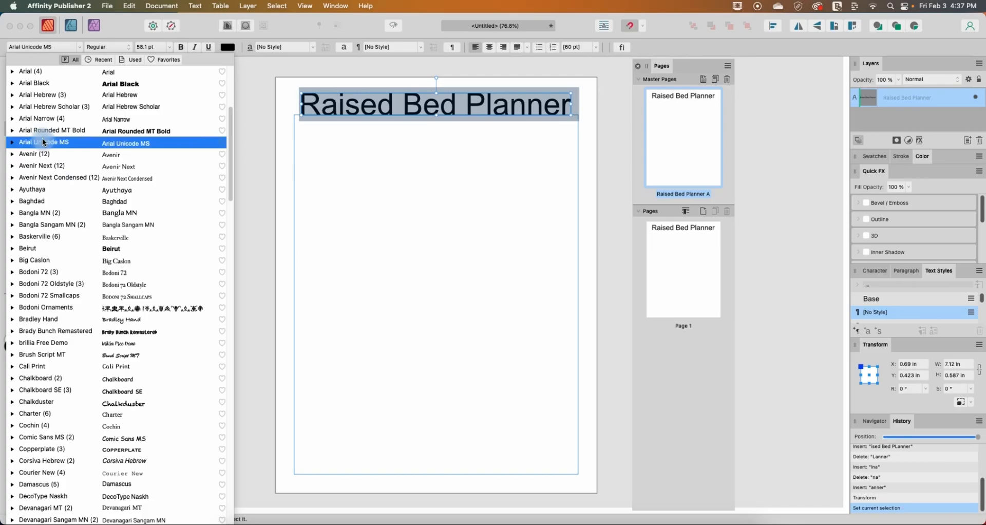
scroll(132, 220, down, 15)
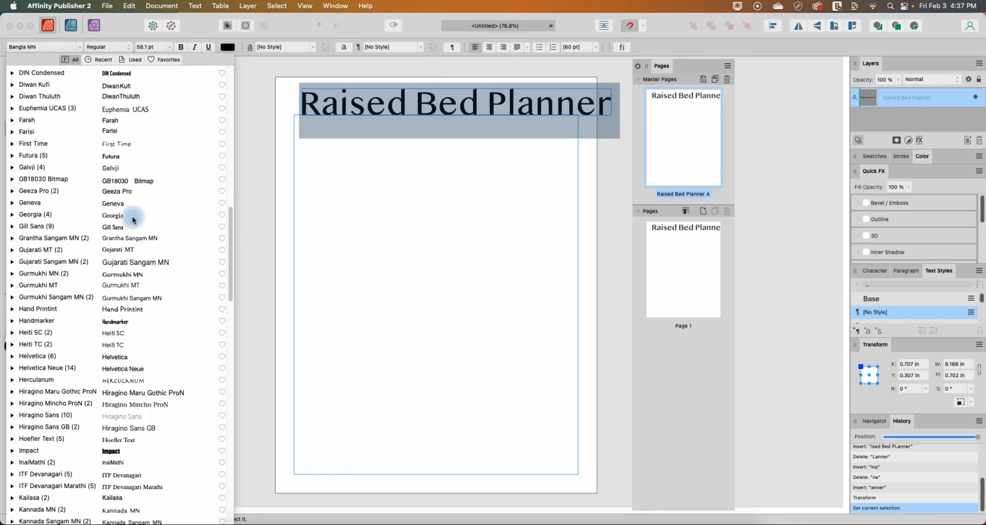
scroll(133, 220, down, 15)
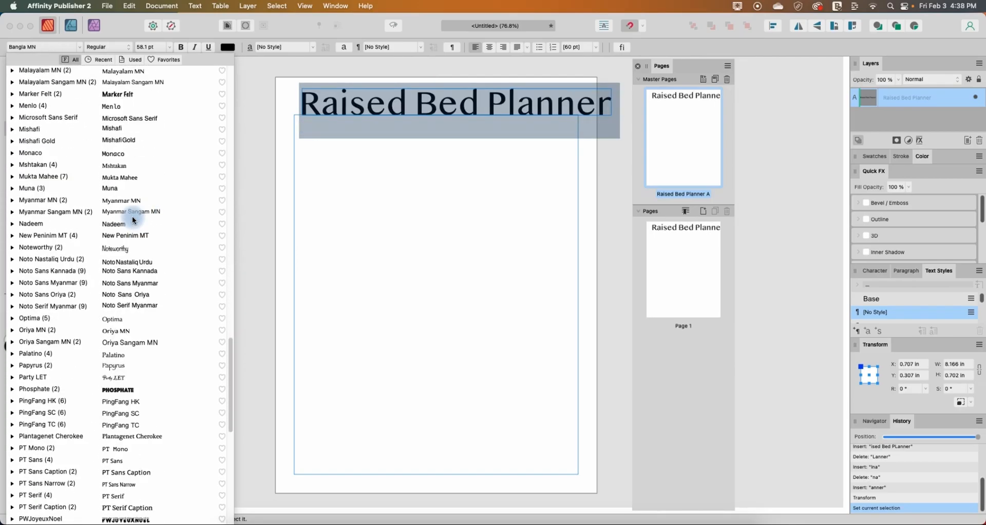
scroll(133, 220, down, 3)
click(118, 278)
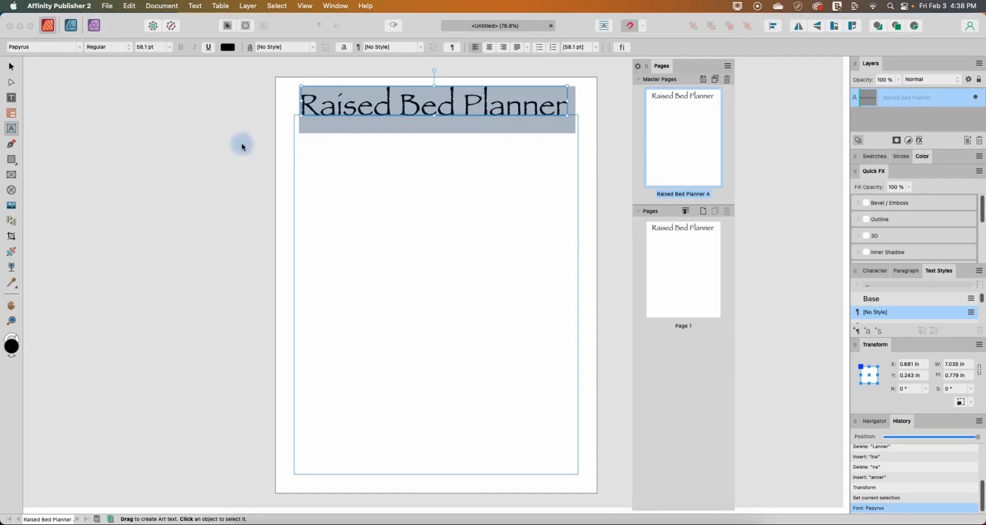
Recentre the title horizontally on the page, with its lower edge resting on the top margin line, and deselect it.
click(343, 104)
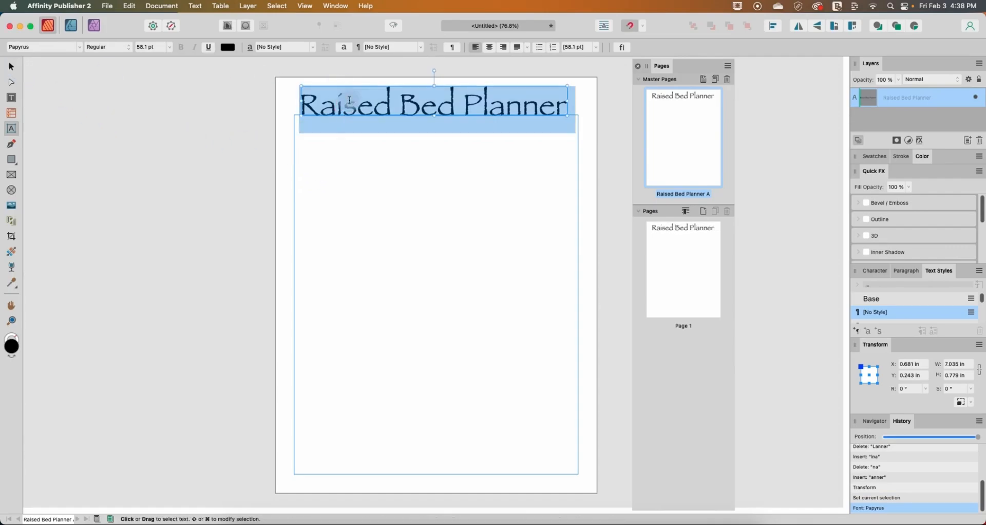
click(12, 66)
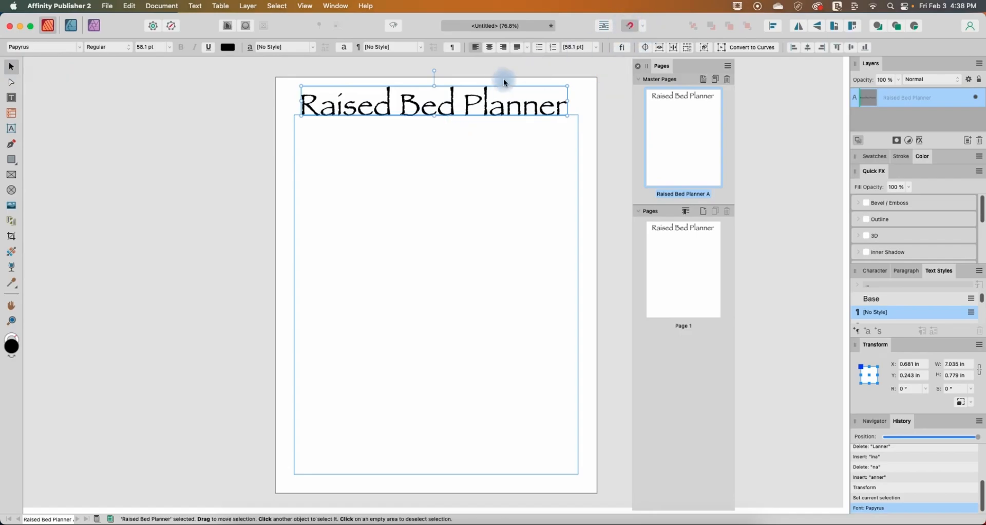
drag(447, 102, 440, 105)
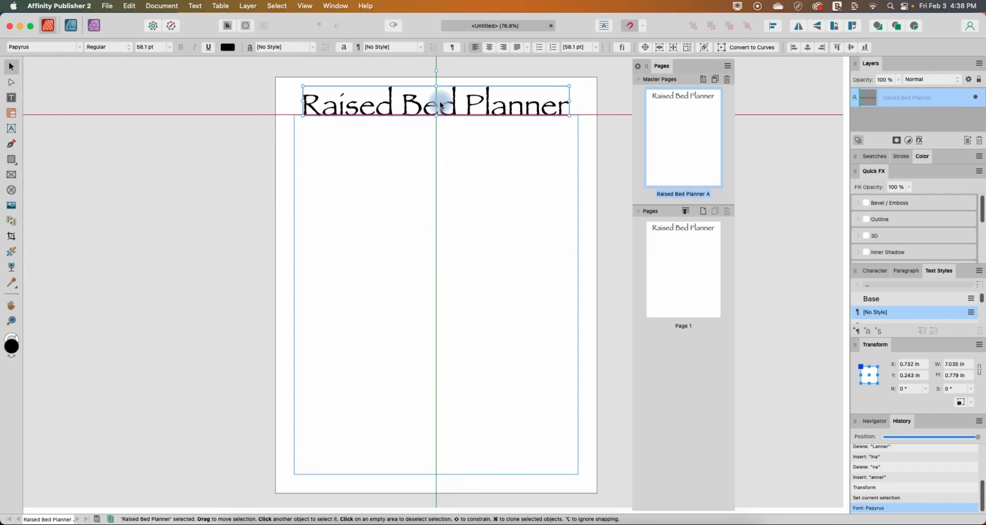
click(468, 180)
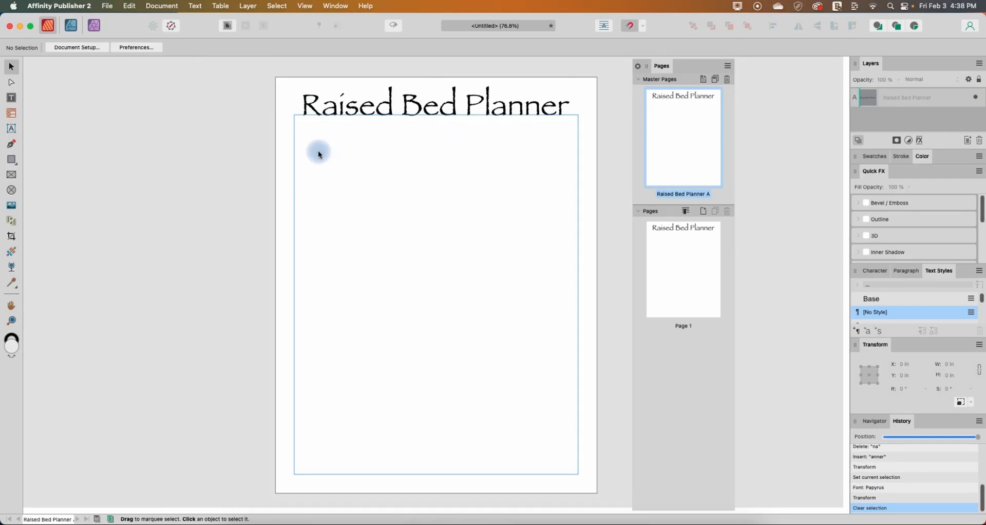
Draw a table about 3.9 in wide and 2.9 in high below the title, and place the Pages panel beside the page.
click(15, 116)
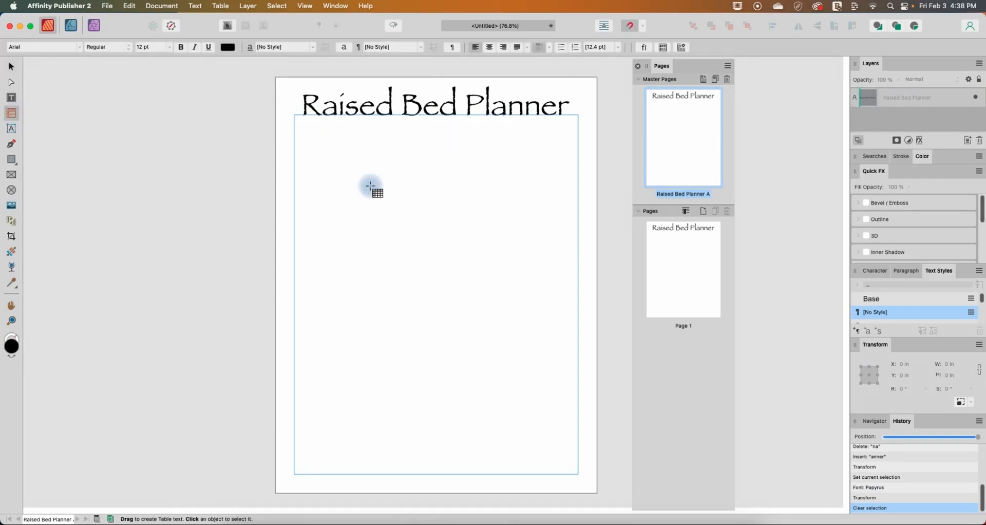
click(309, 132)
drag(310, 134, 318, 146)
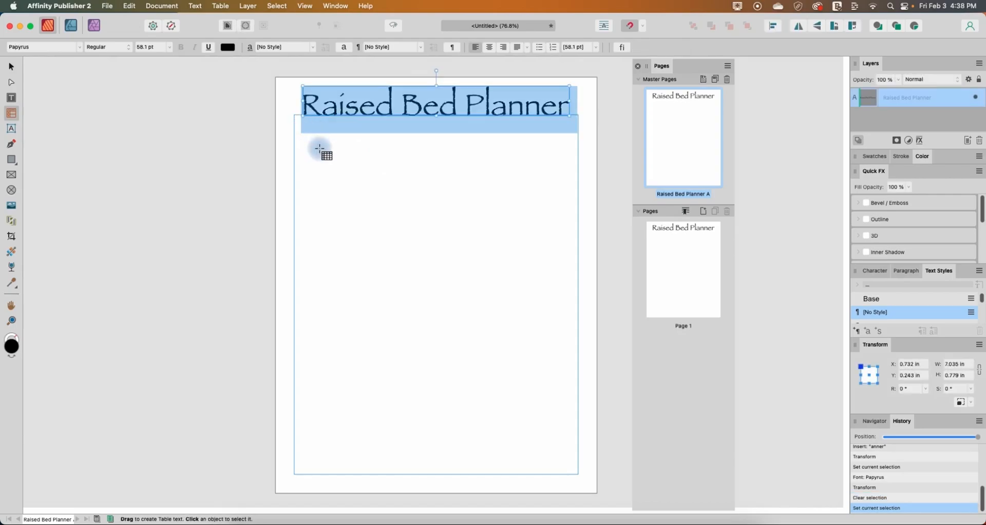
click(317, 145)
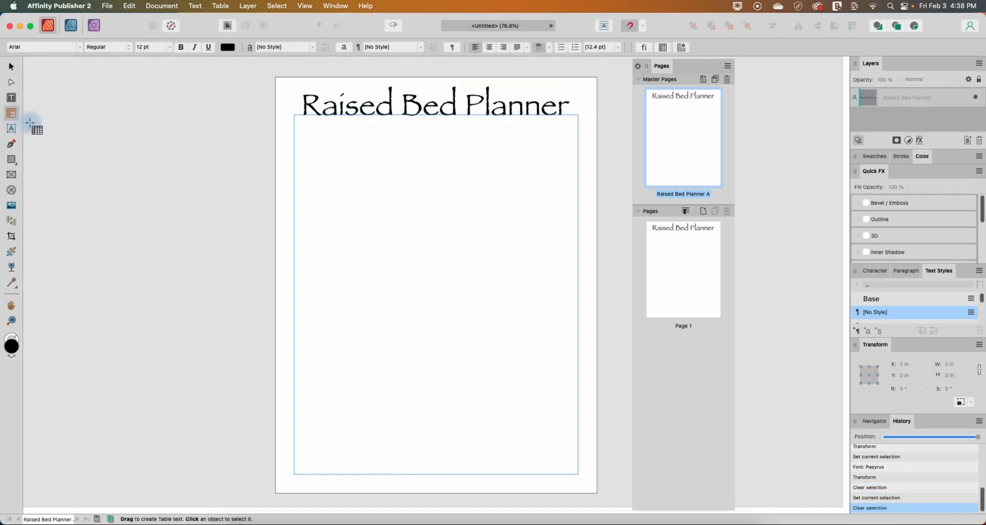
drag(319, 143, 473, 259)
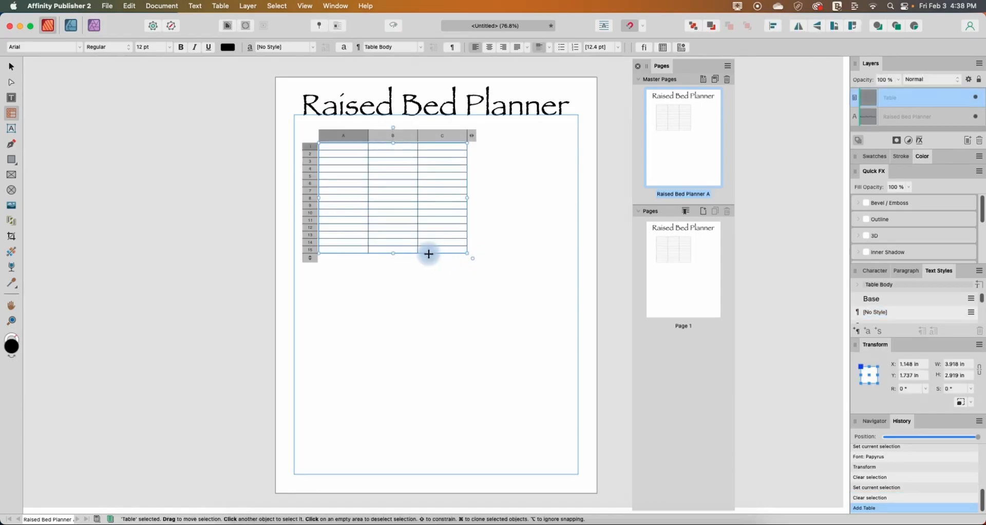
drag(685, 69, 106, 62)
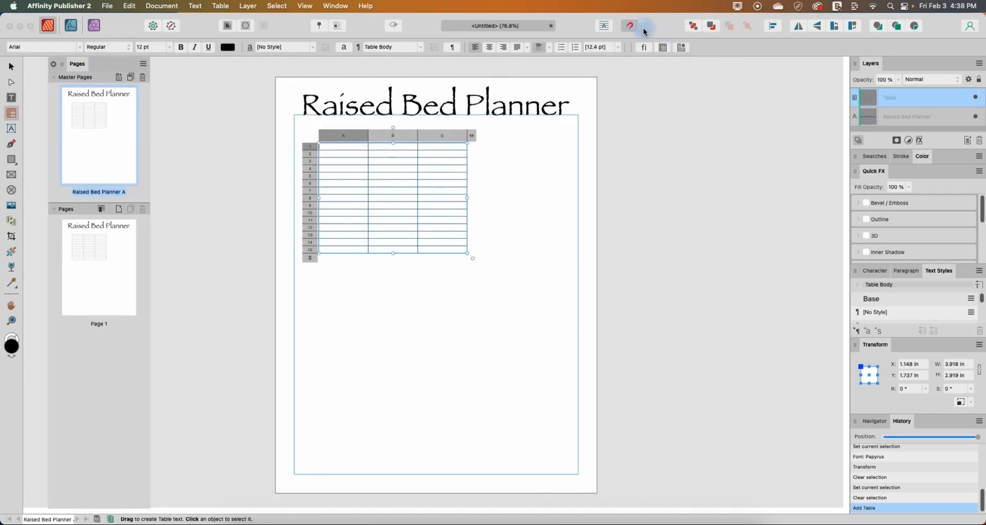
Display the table settings, select all the table's columns, and set the cell width and height to 0.5 in.
click(664, 48)
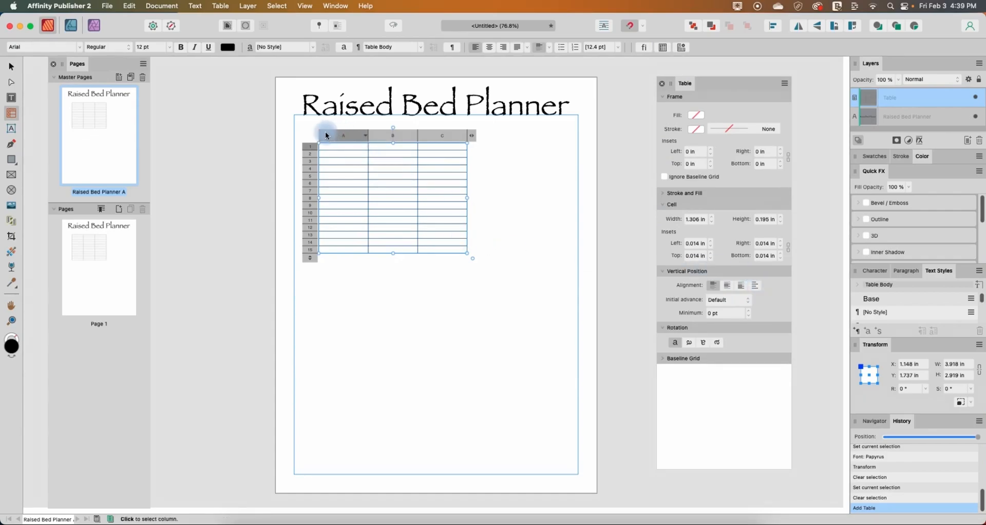
drag(325, 132, 469, 131)
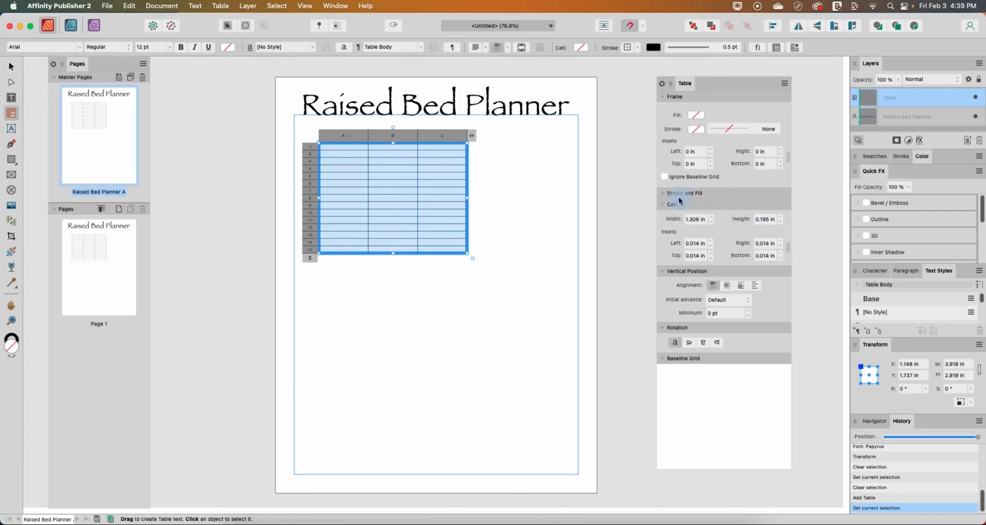
click(699, 219)
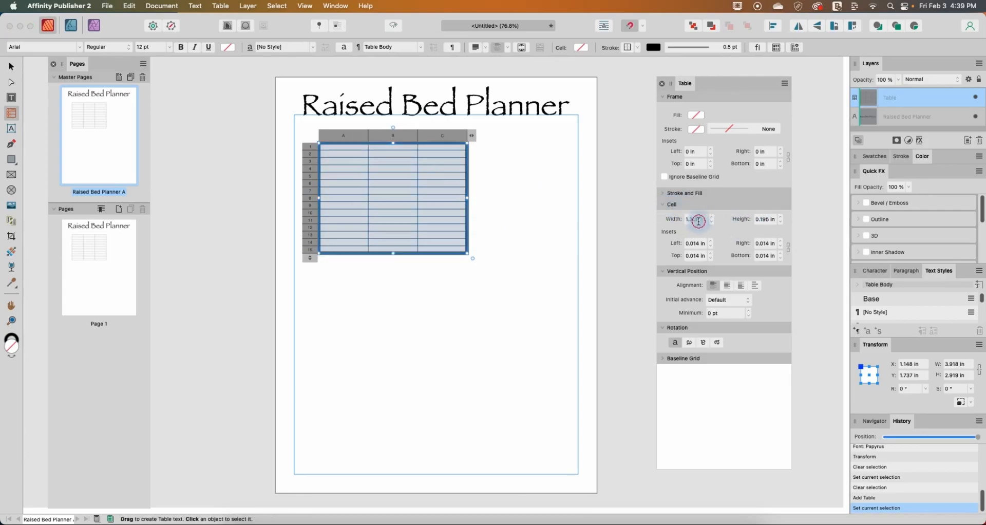
key(BackSpace)
text(0.5)
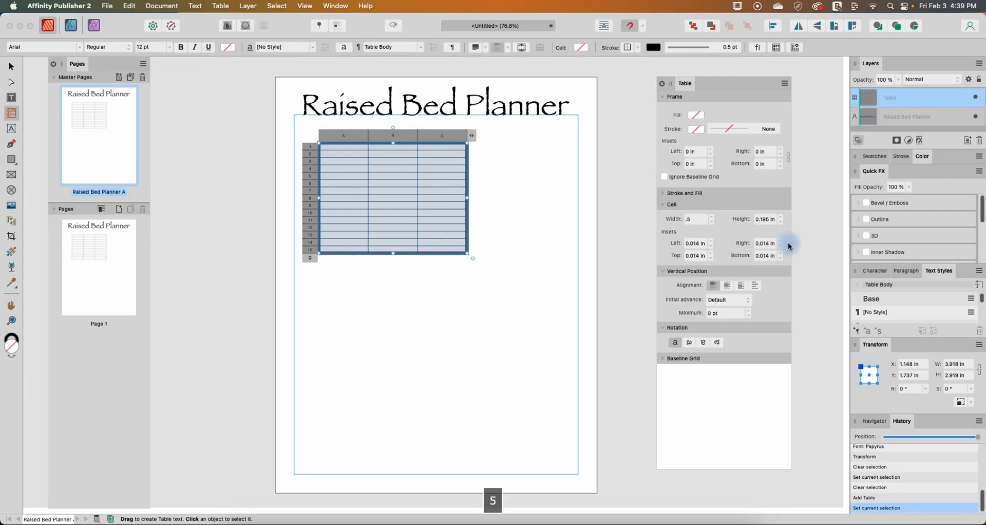
click(770, 219)
text(0.5)
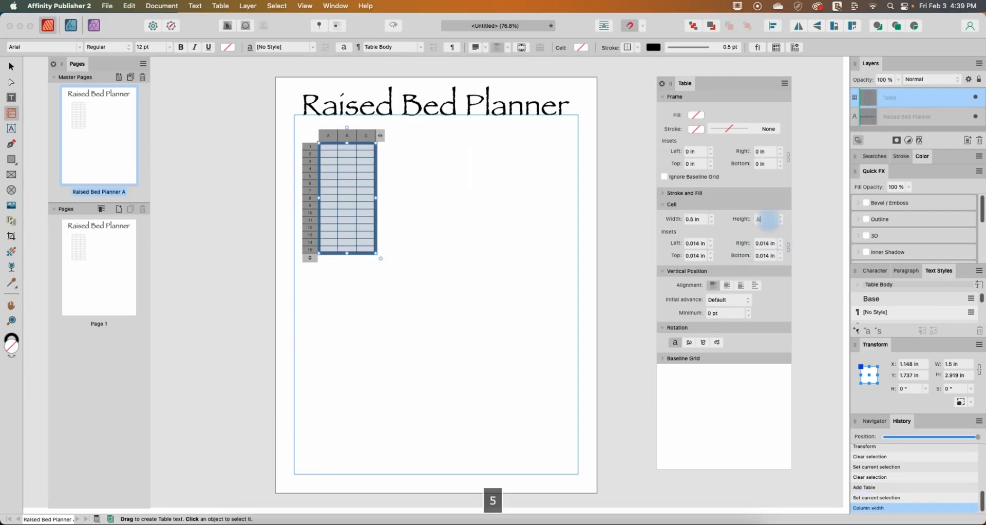
key(Return)
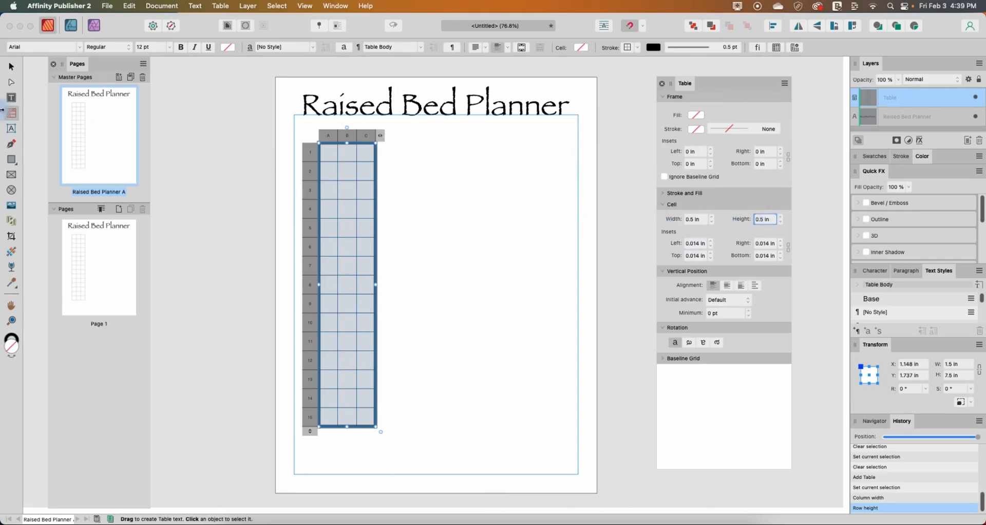
Move the table up to about X 0.73 in, Y 1.34 in, flush with the title's left edge, and set its row count to 18.
click(11, 67)
drag(353, 217, 342, 203)
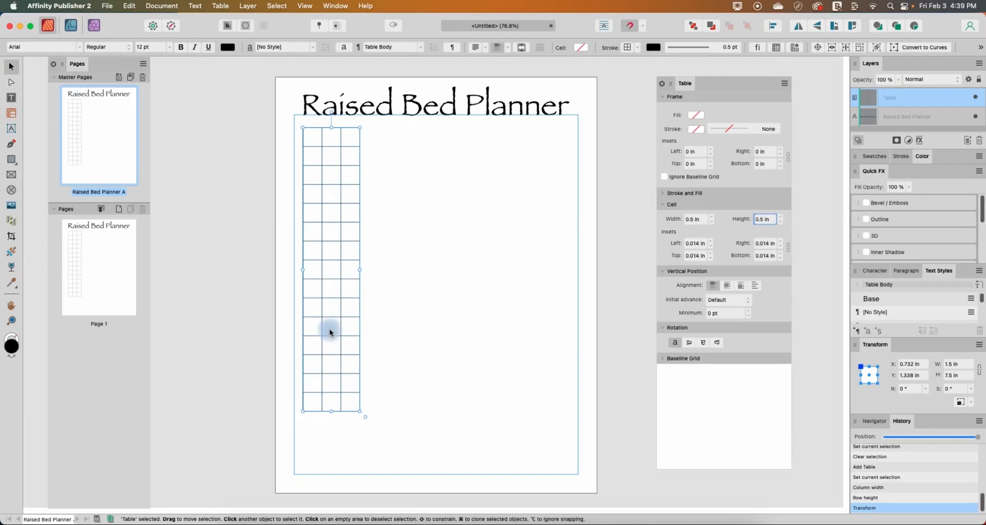
click(12, 114)
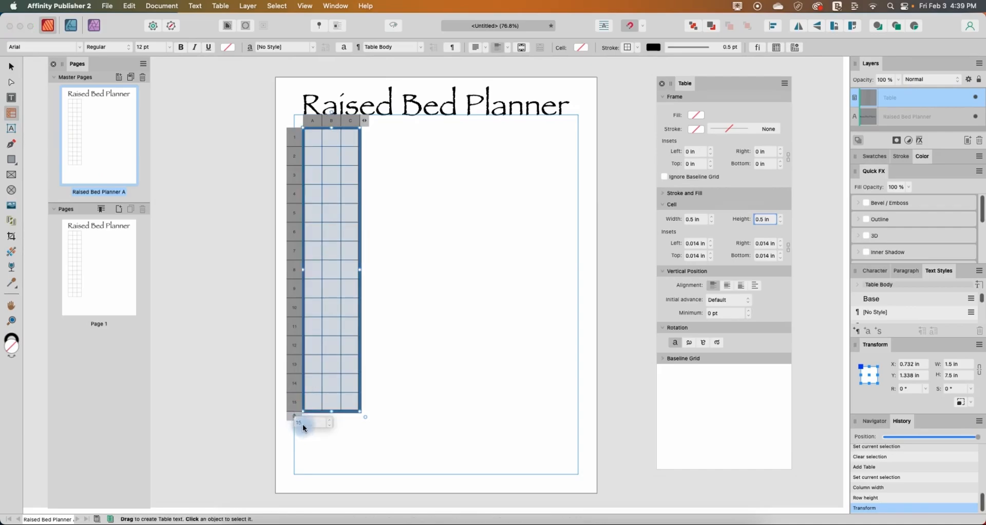
click(303, 422)
text(8)
key(Return)
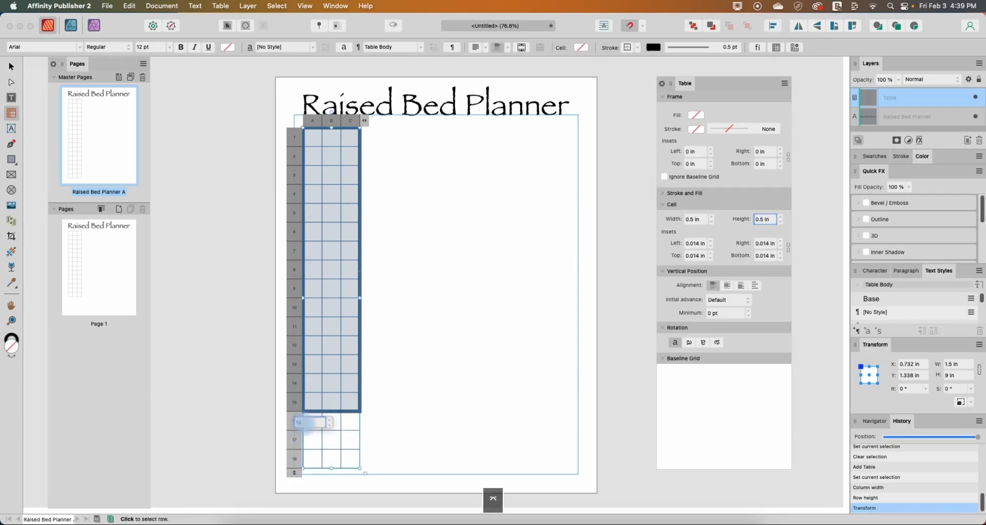
Set the table's column count to 15 and resize the table from its upper-left corner to X 0.5 in, Y 1.398 in.
click(366, 125)
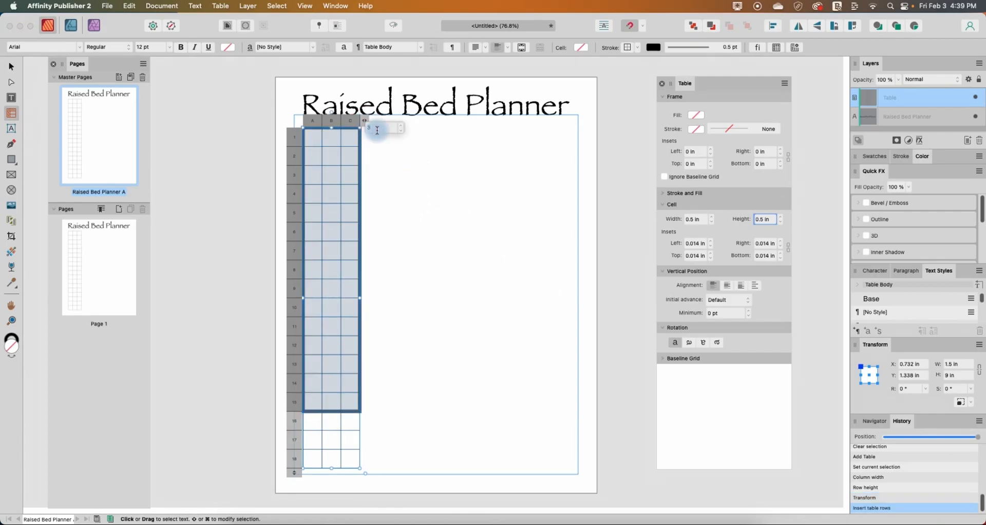
text(15)
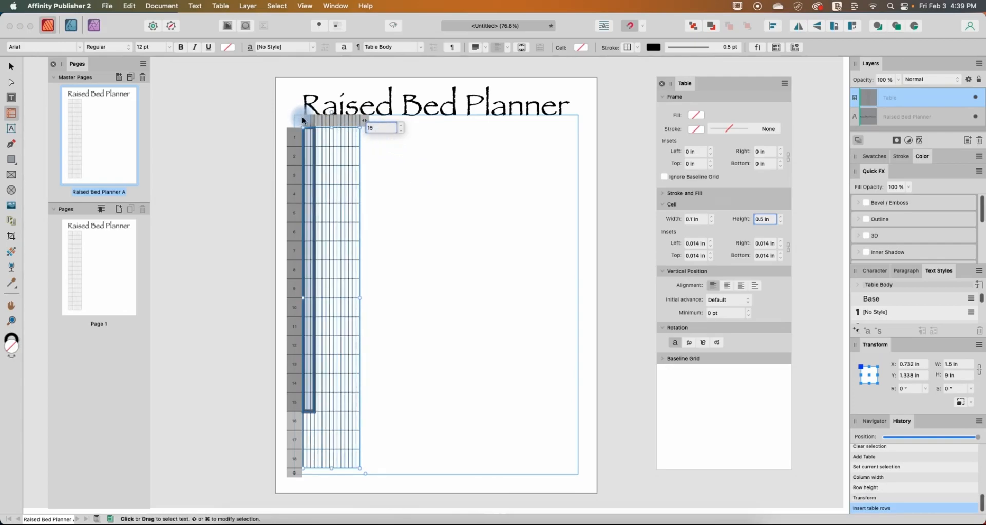
drag(294, 115, 338, 126)
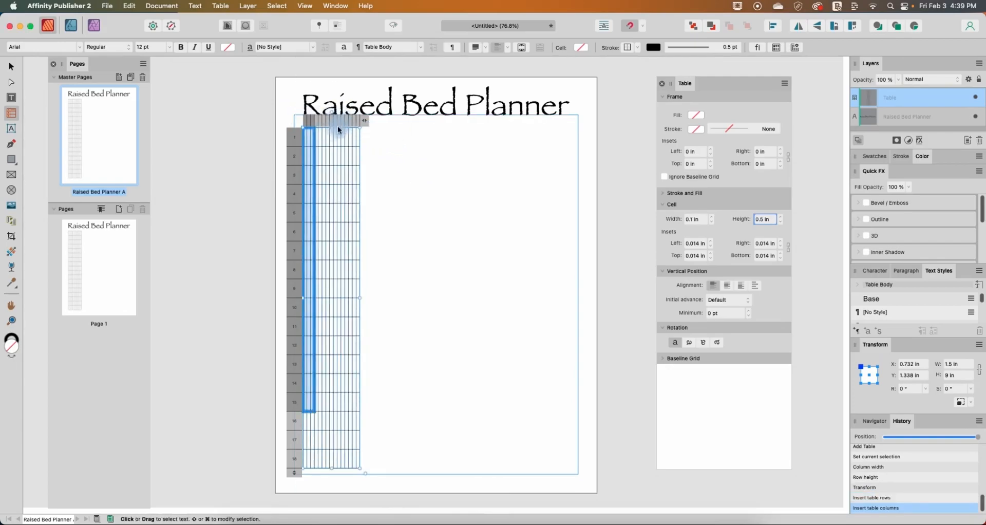
click(304, 123)
click(320, 149)
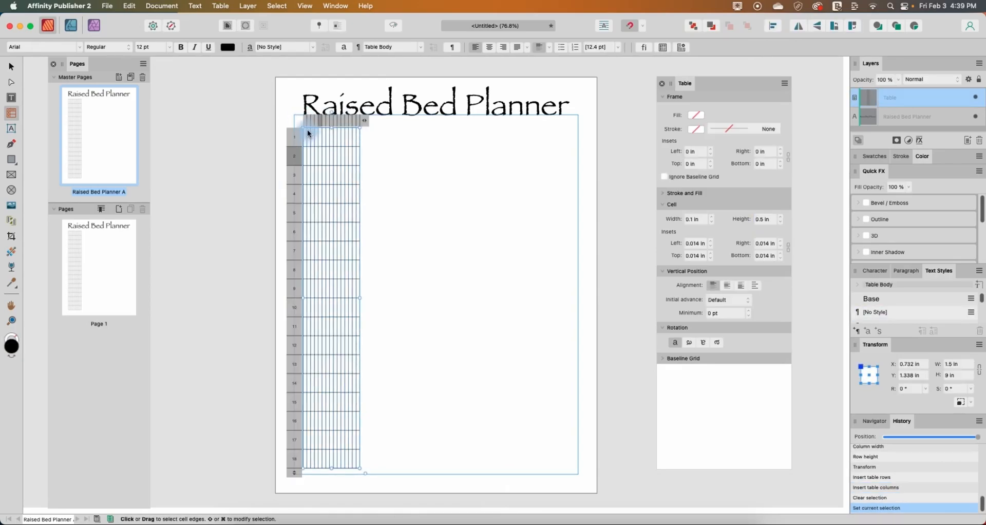
mouse_move(305, 126)
mouse_down()
mouse_move(337, 124)
mouse_move(296, 129)
mouse_up()
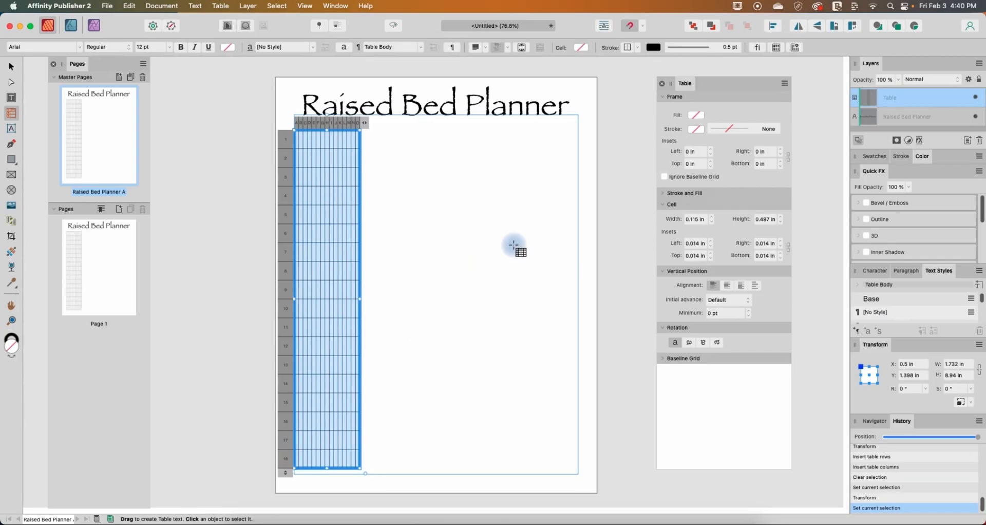
Set the width and height of all the table's cells to 0.5 in, and deselect the table.
click(708, 220)
text(.5)
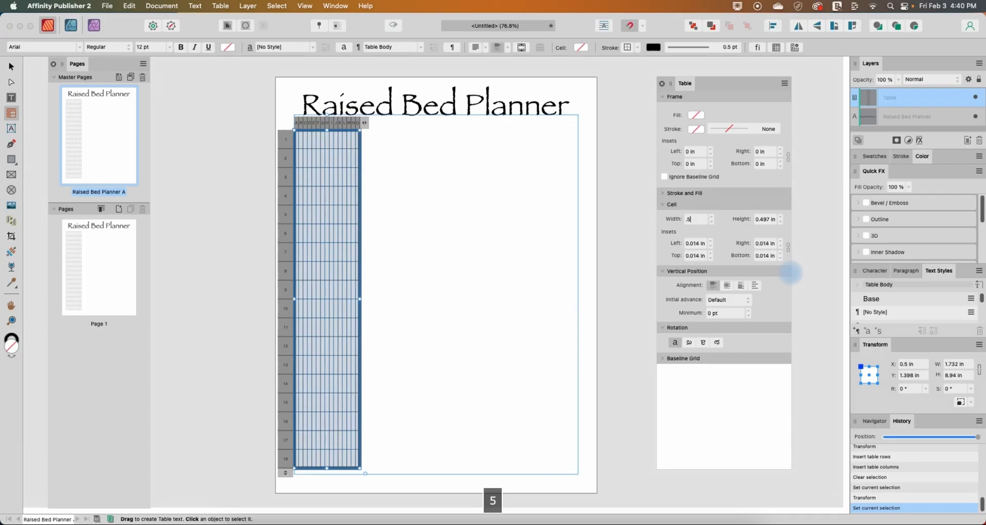
click(765, 220)
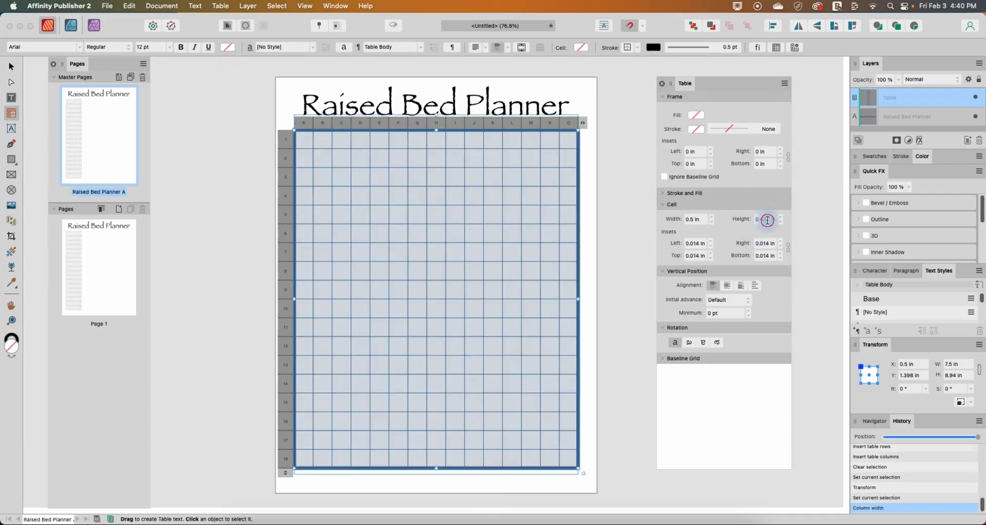
text(.5)
key(Return)
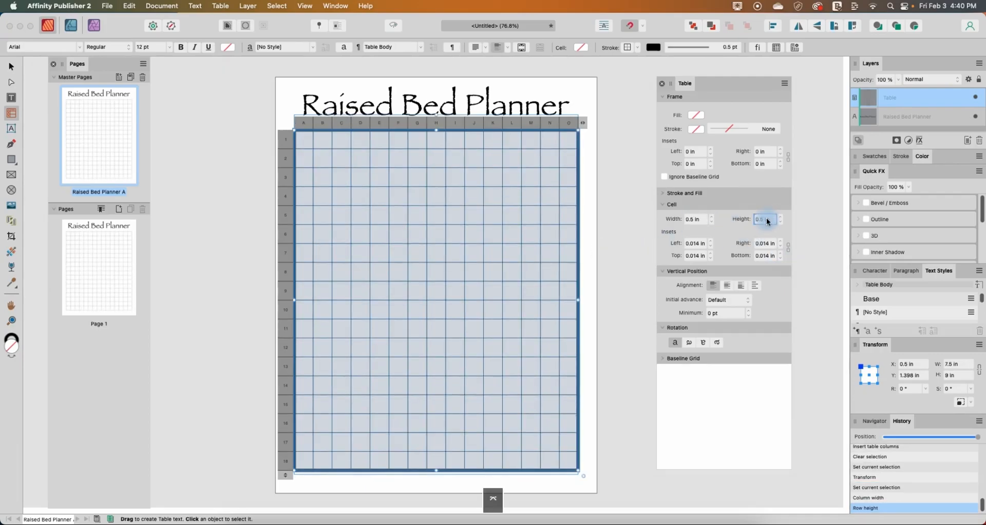
click(611, 167)
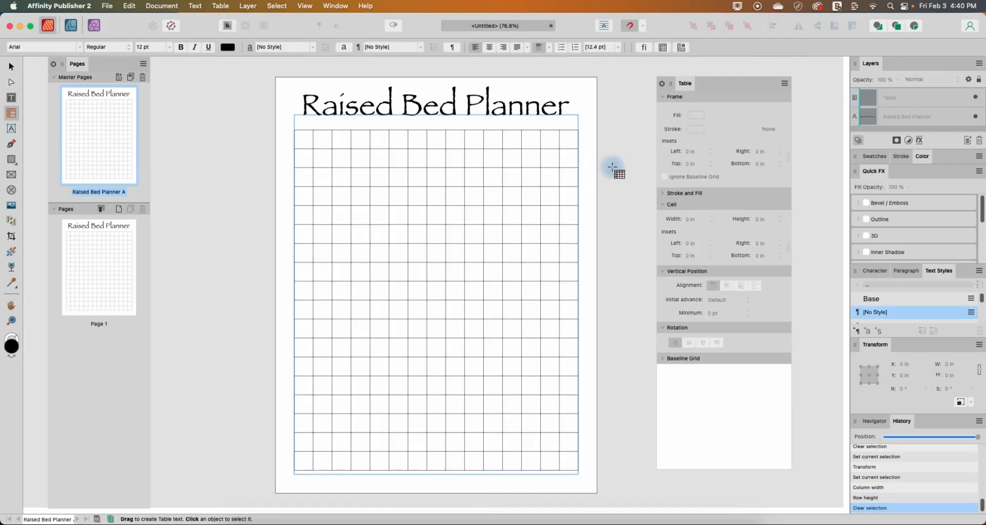
Move the table up to X 0.5 in, Y 1.25 in, aligned with both side margins.
click(11, 66)
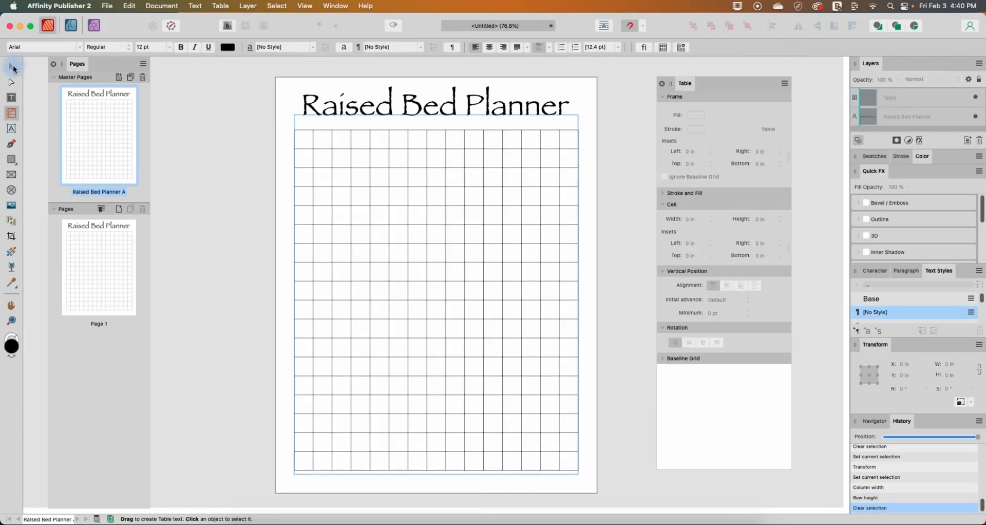
click(426, 232)
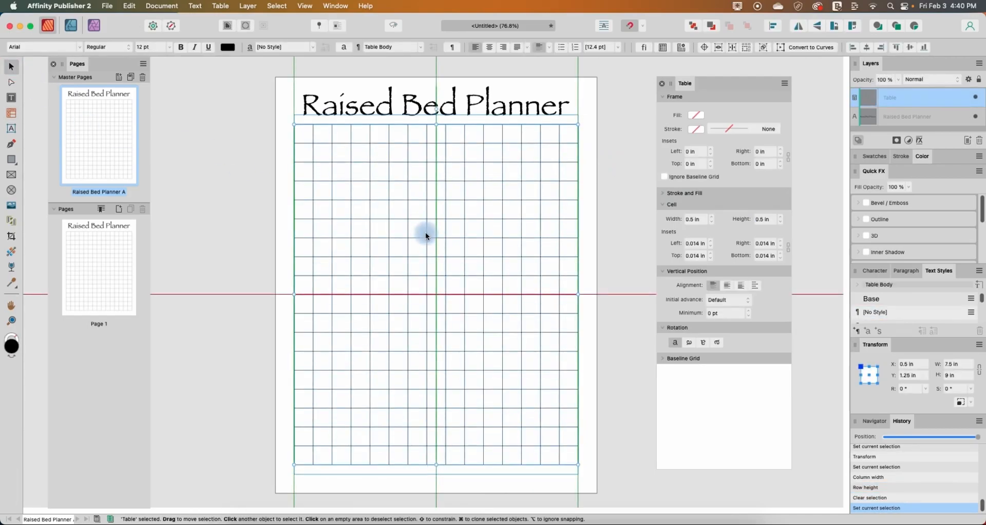
drag(427, 235, 426, 232)
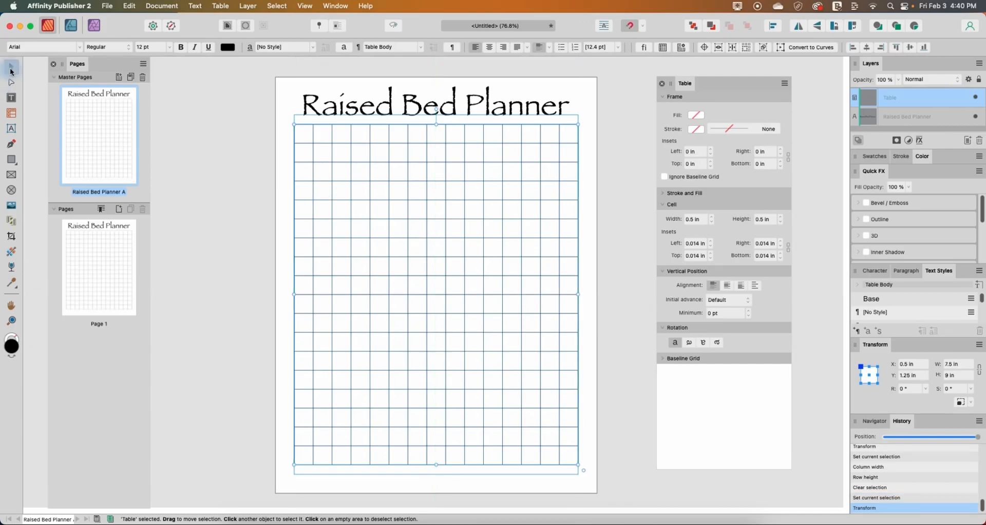
drag(365, 249, 366, 256)
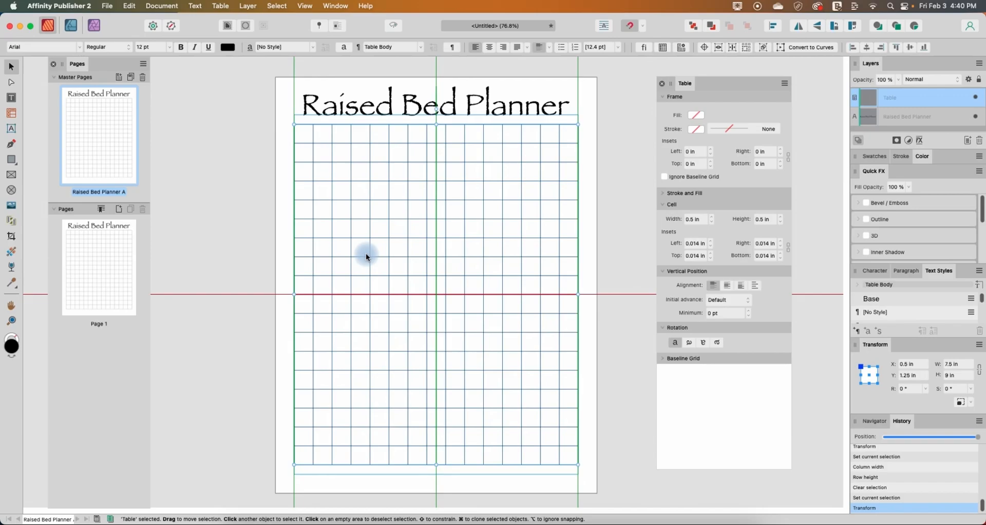
drag(366, 253, 366, 253)
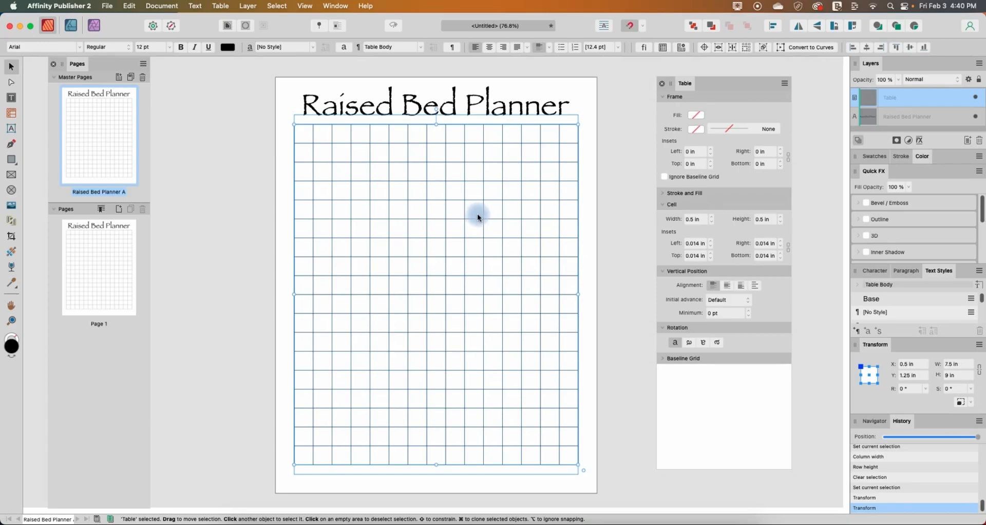
Expand the table's stroke and fill settings and select all 18 rows of the table.
double_click(429, 193)
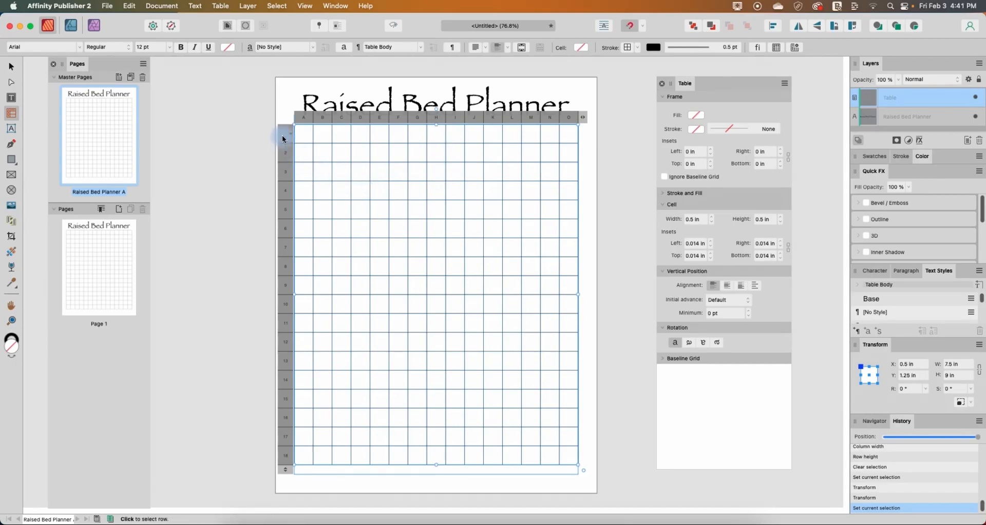
drag(282, 136, 285, 278)
click(265, 152)
click(319, 161)
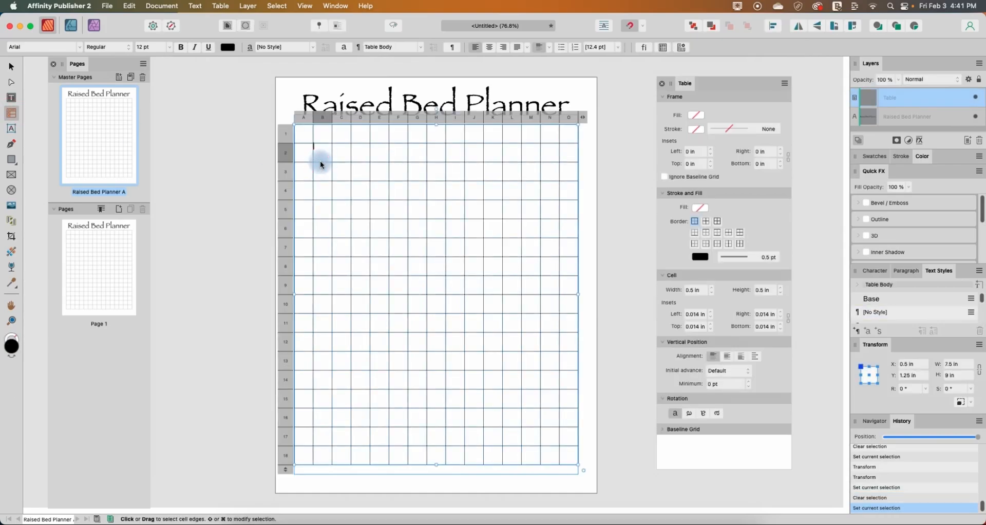
drag(288, 137, 296, 451)
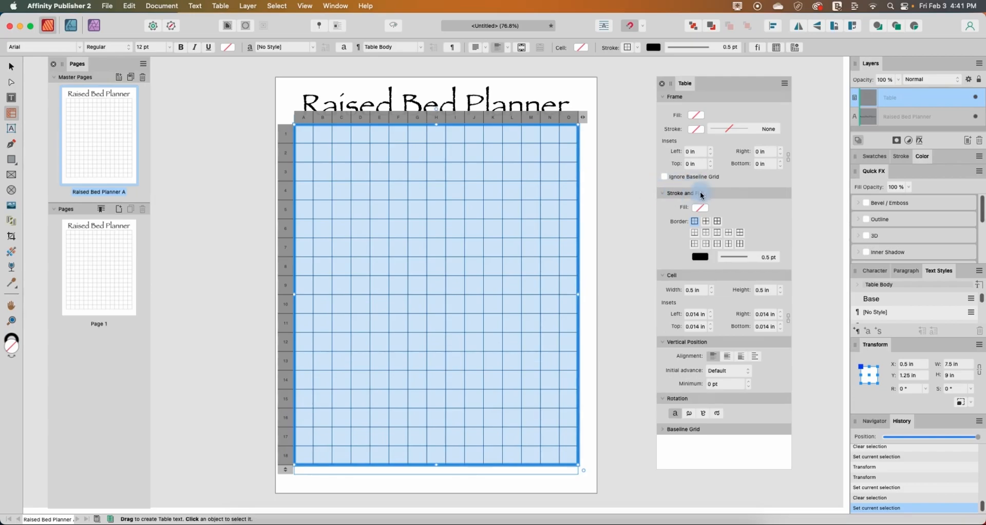
Give only the table's inside borders a 40% black tint, keep their 0.5 pt width, and deselect the table.
click(707, 222)
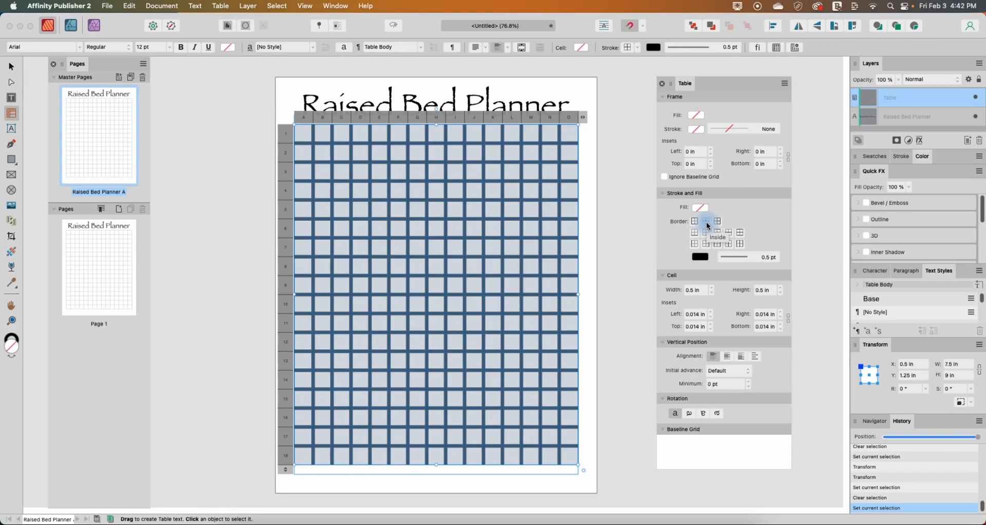
click(708, 224)
click(701, 257)
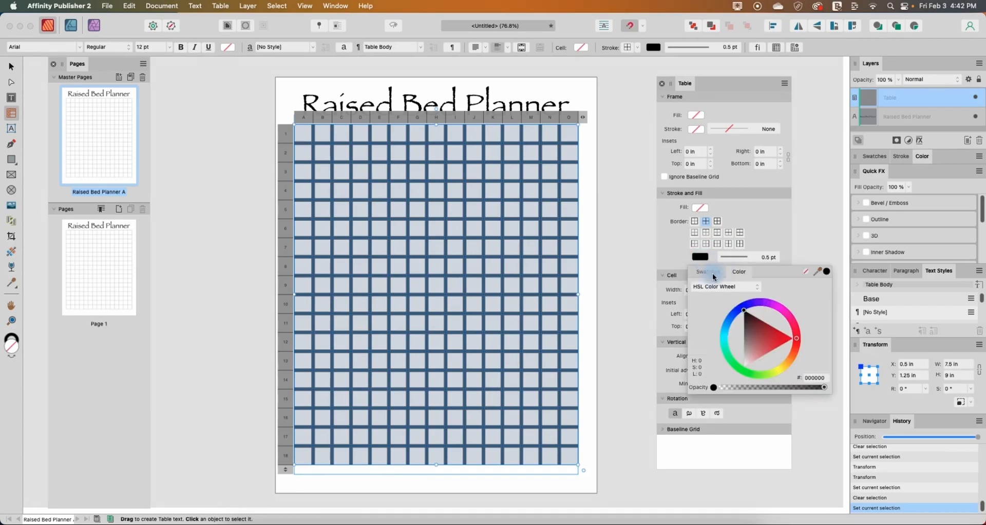
click(729, 288)
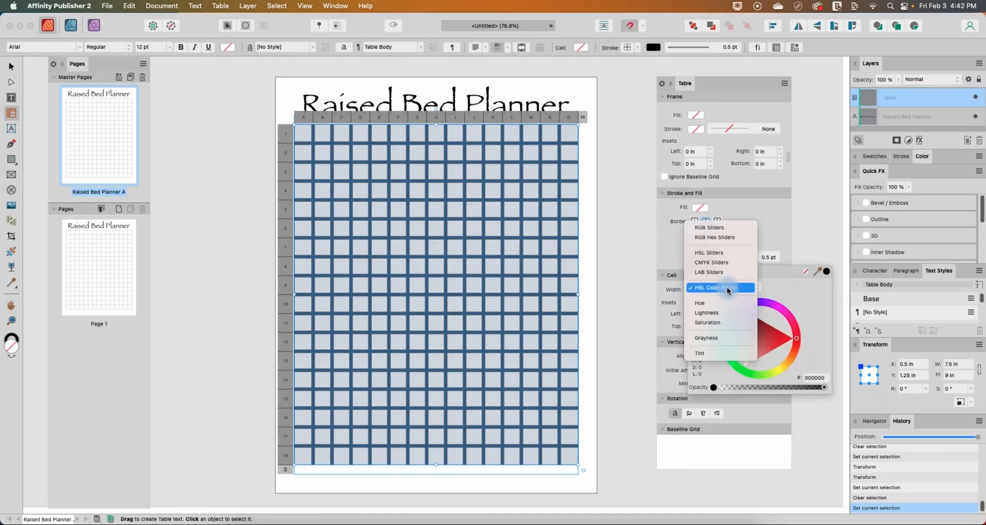
click(702, 353)
click(817, 299)
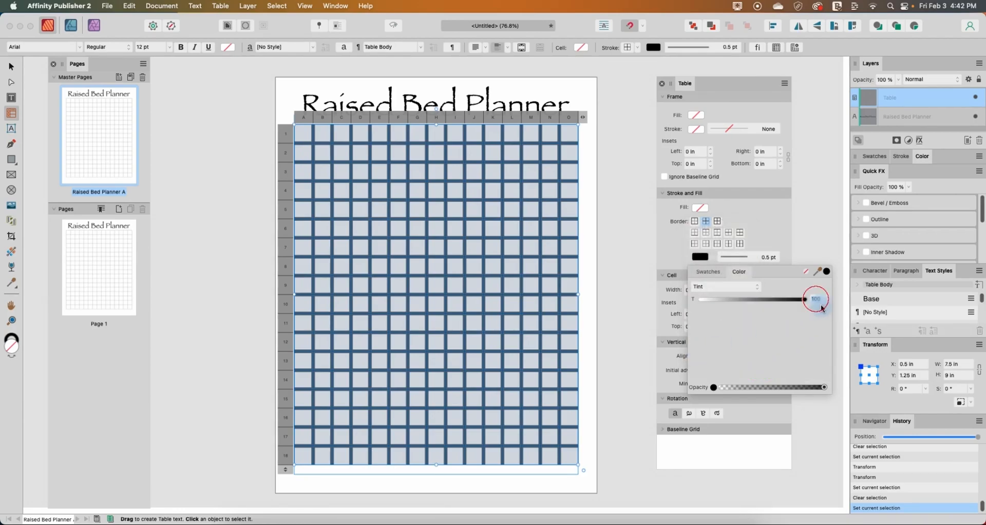
text(40)
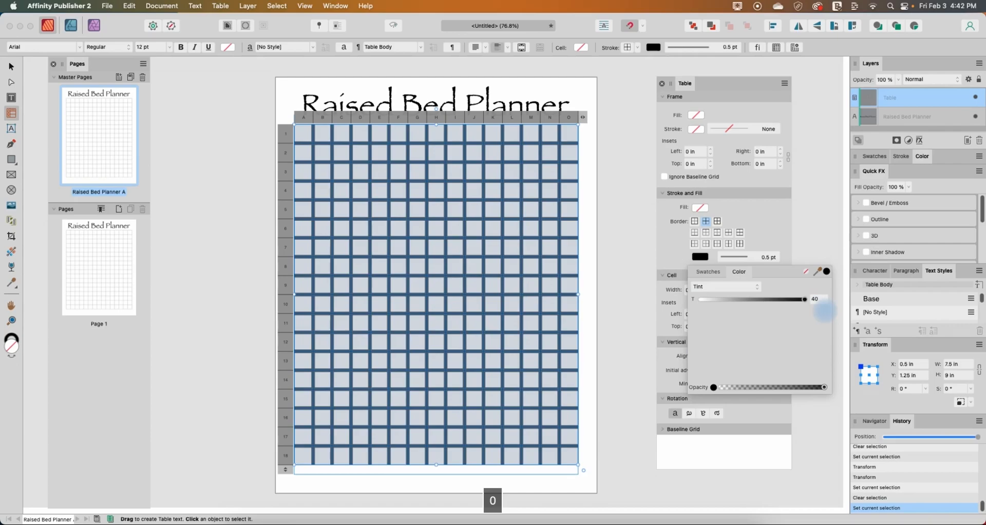
key(Return)
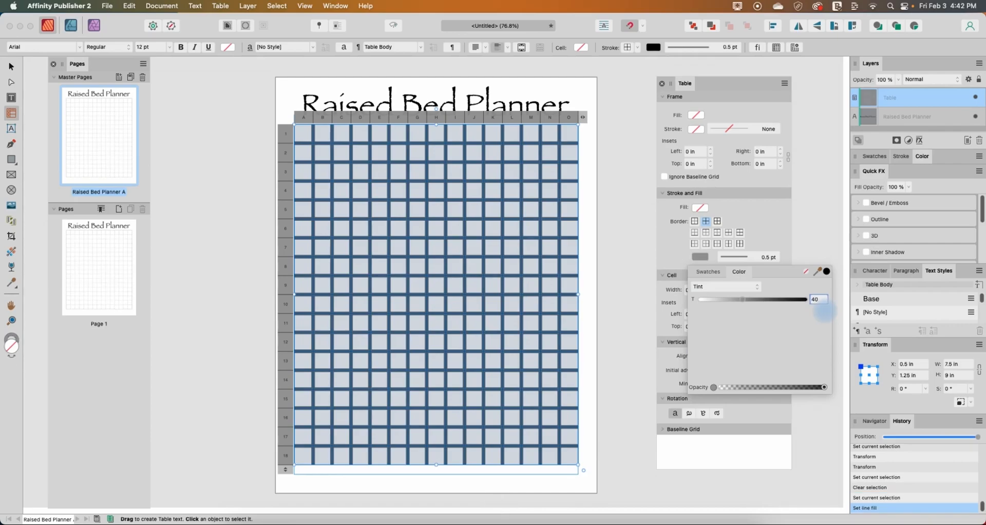
click(761, 258)
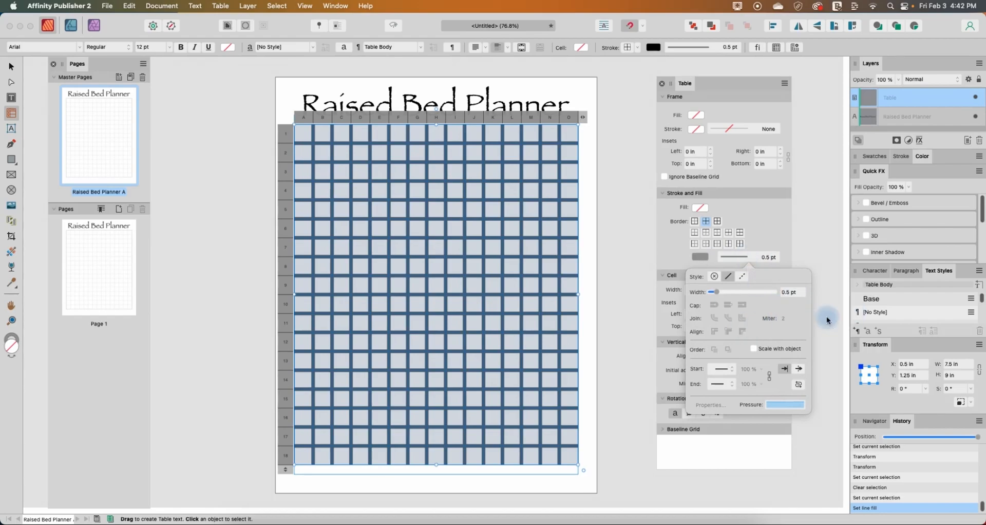
click(618, 304)
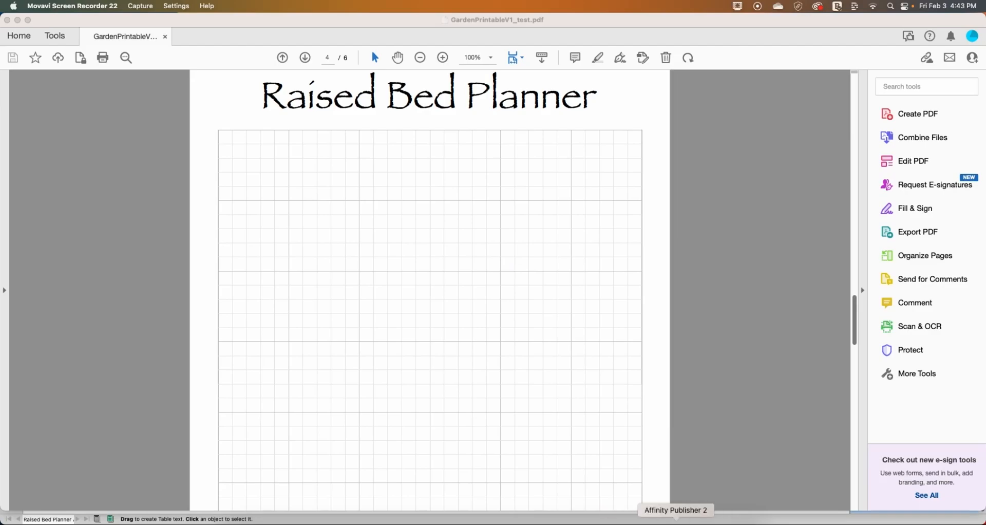
Switch back to Affinity Publisher 2 and duplicate the Raised Bed Planner A master page.
click(676, 524)
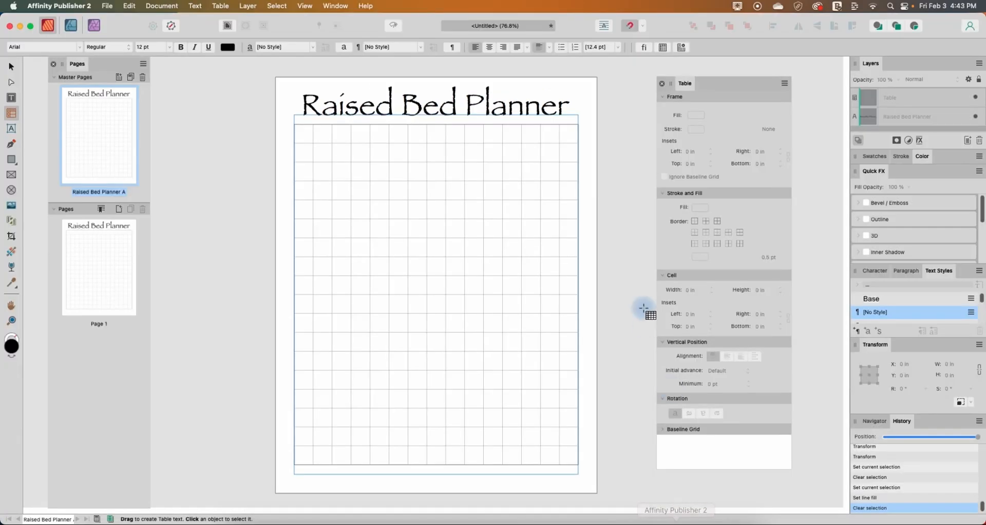
right_click(99, 121)
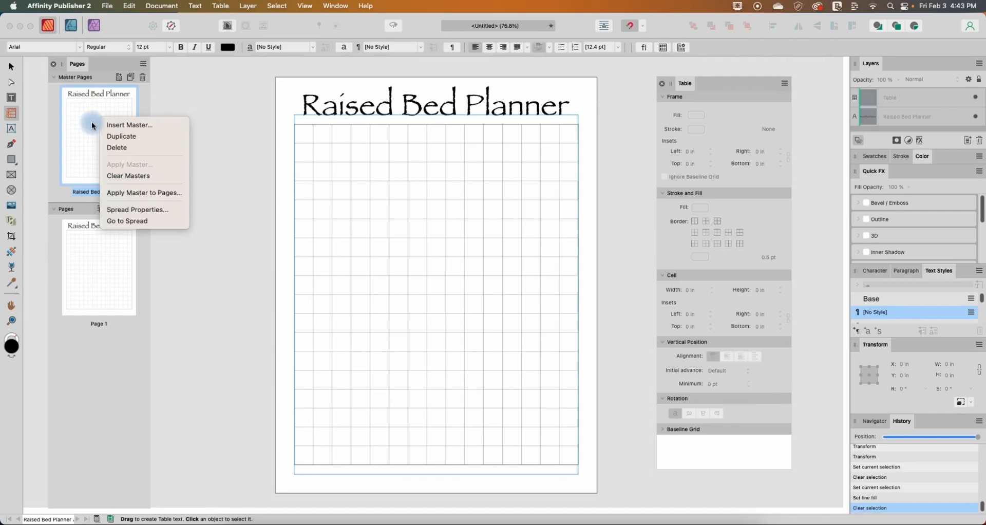
click(117, 136)
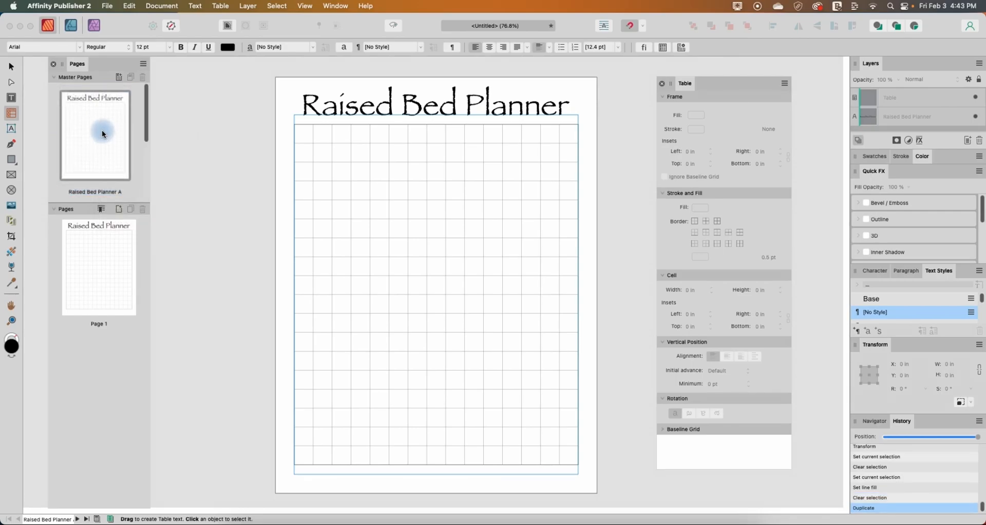
scroll(101, 131, down, 3)
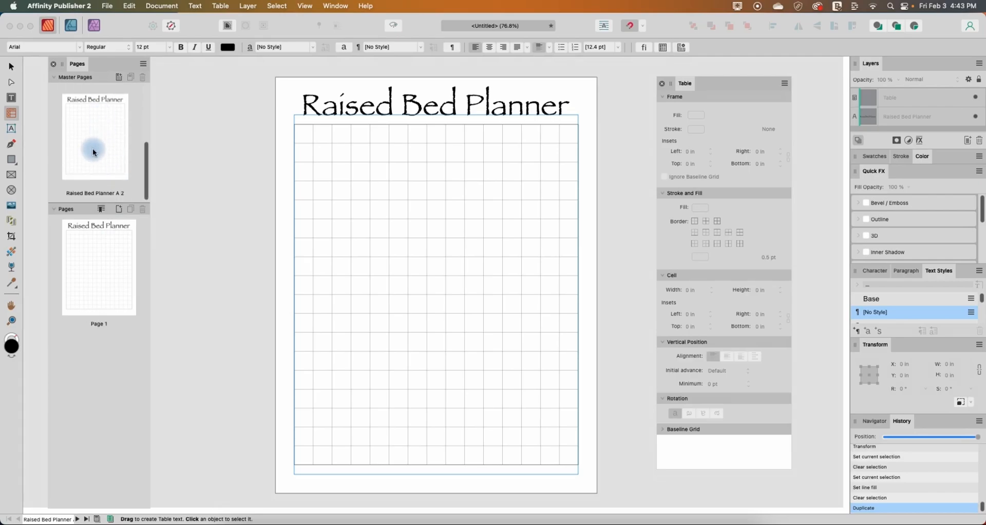
Rename the duplicated master page as Raised Bed Planner B.
click(94, 151)
double_click(96, 194)
click(117, 192)
drag(117, 192, 128, 193)
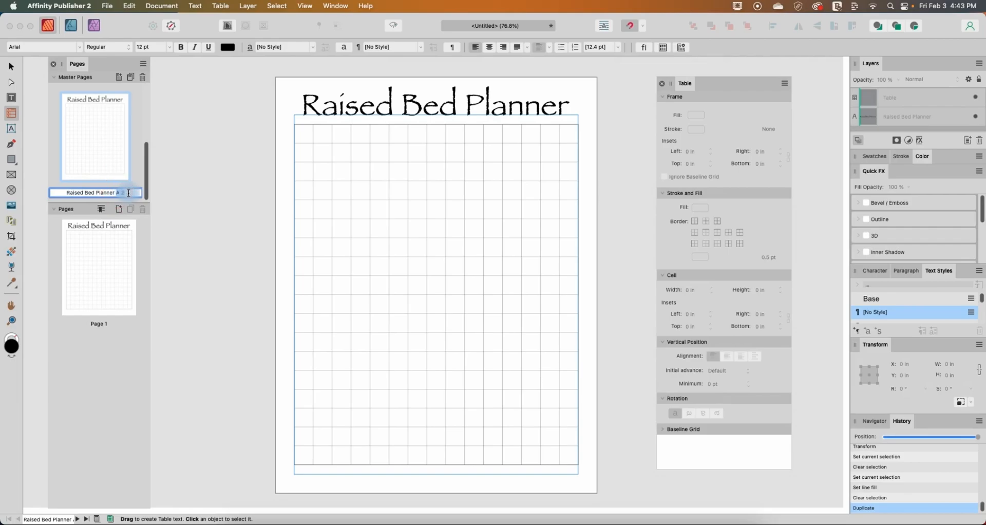
text(B)
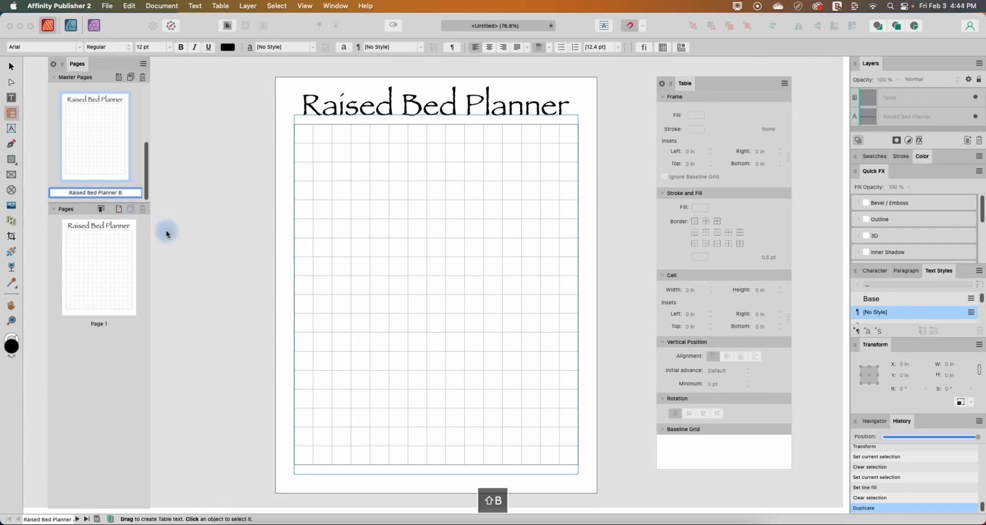
click(165, 217)
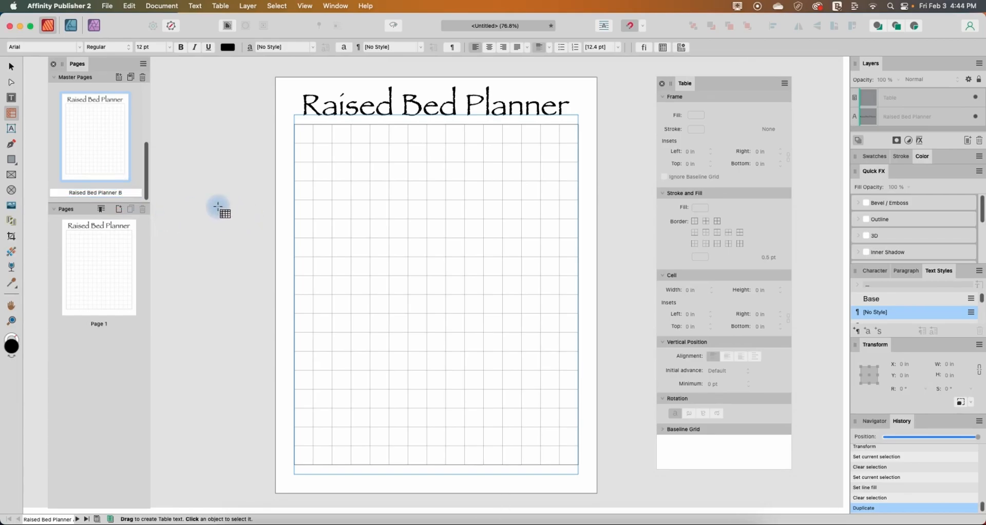
Switch to Acrobat and examine the raised bed planner grid on page 4 of GardenPrintableV1_test.pdf.
click(360, 173)
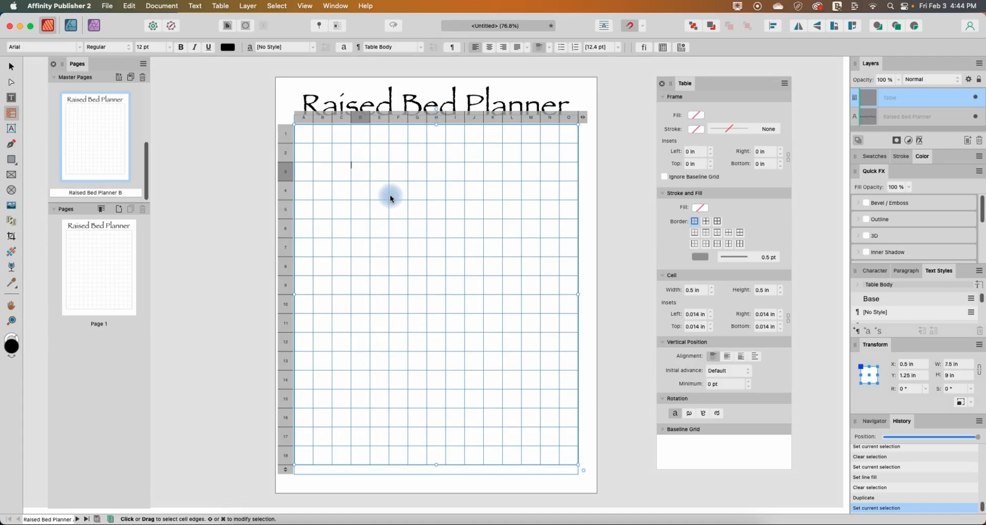
click(633, 523)
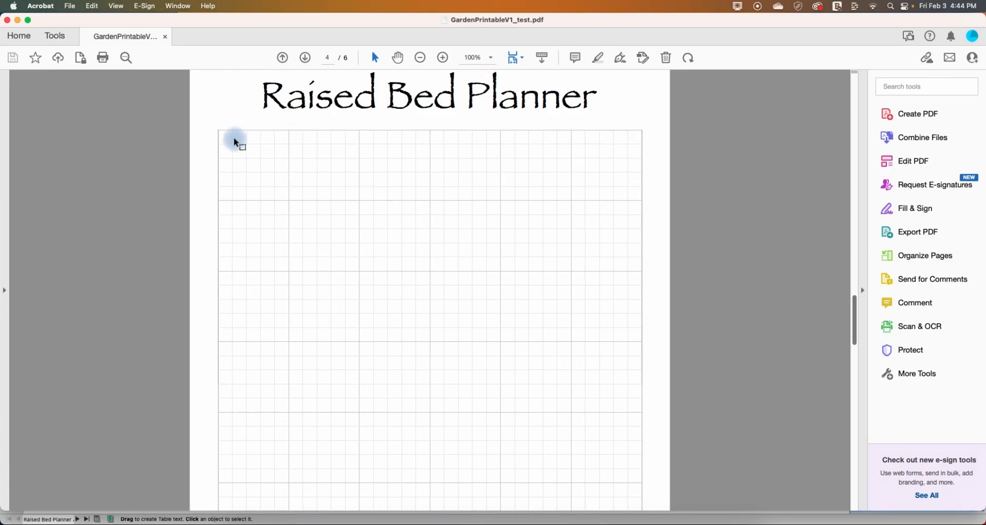
scroll(236, 140, down, 2)
scroll(257, 118, up, 4)
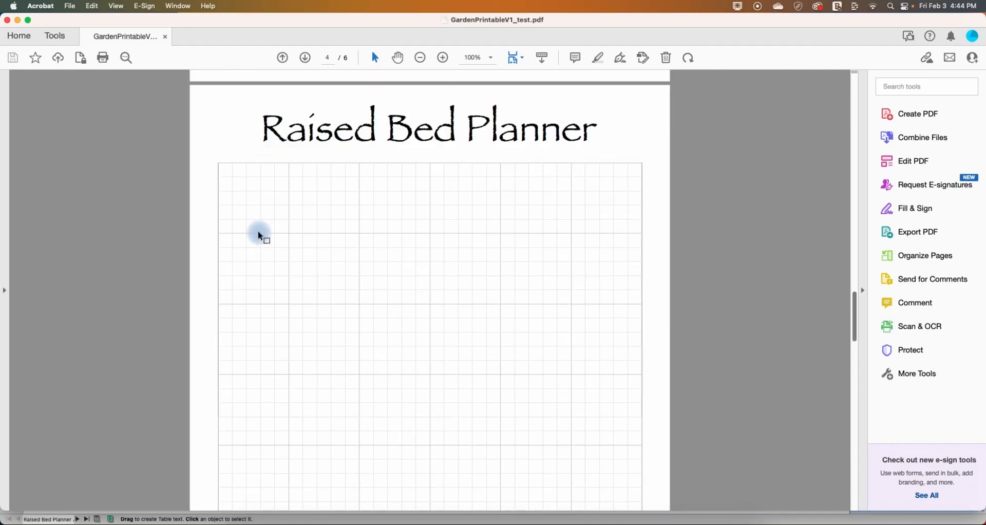
Examine the remaining part of the raised bed planner grid on page 4 down to its lower edge.
scroll(256, 275, down, 1)
scroll(251, 387, down, 2)
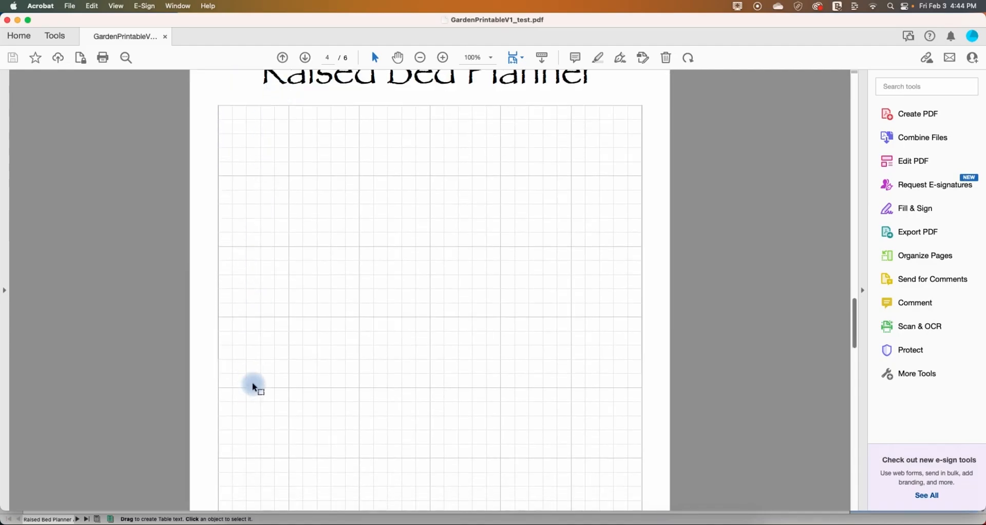
scroll(254, 390, down, 3)
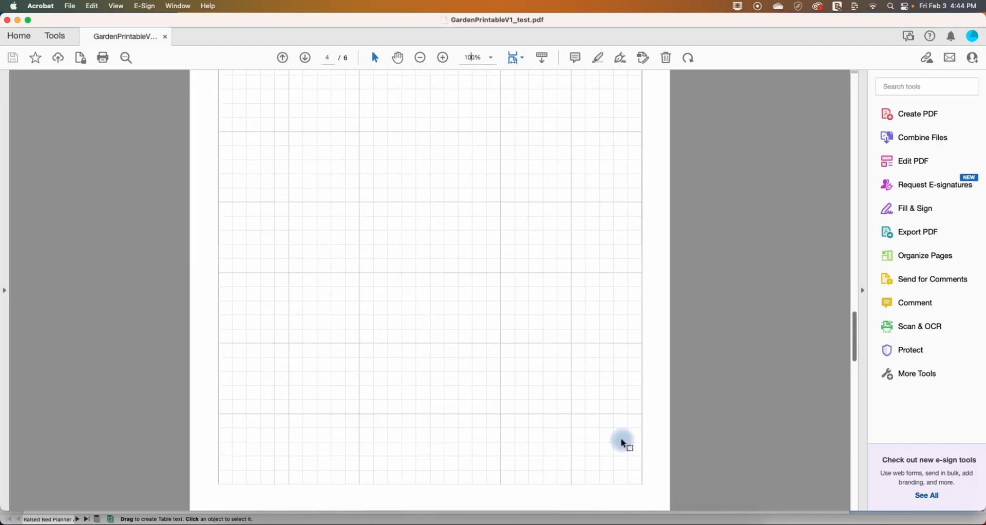
Switch back to Affinity Publisher 2 and set all cells of the Raised Bed Planner B table to 0.25 in width and 0.25 in height.
click(673, 522)
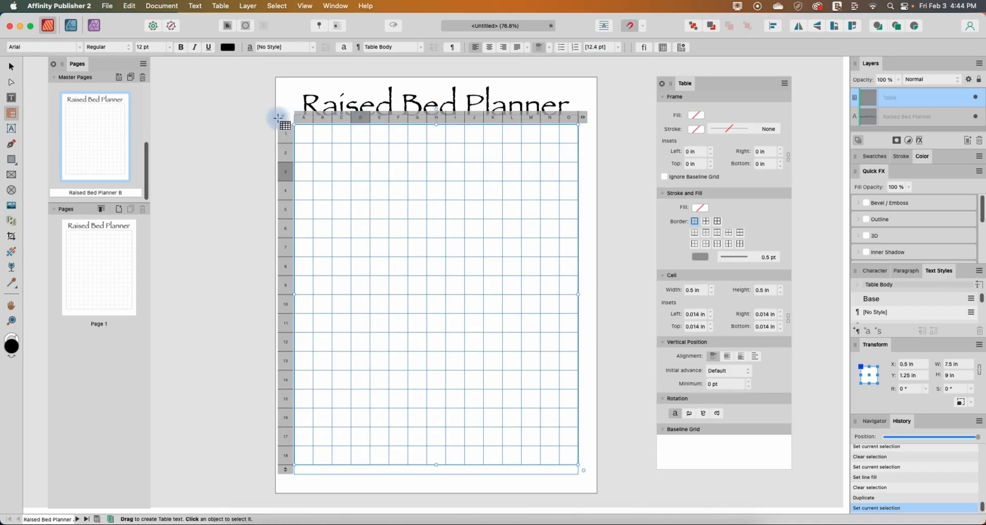
drag(306, 118, 578, 128)
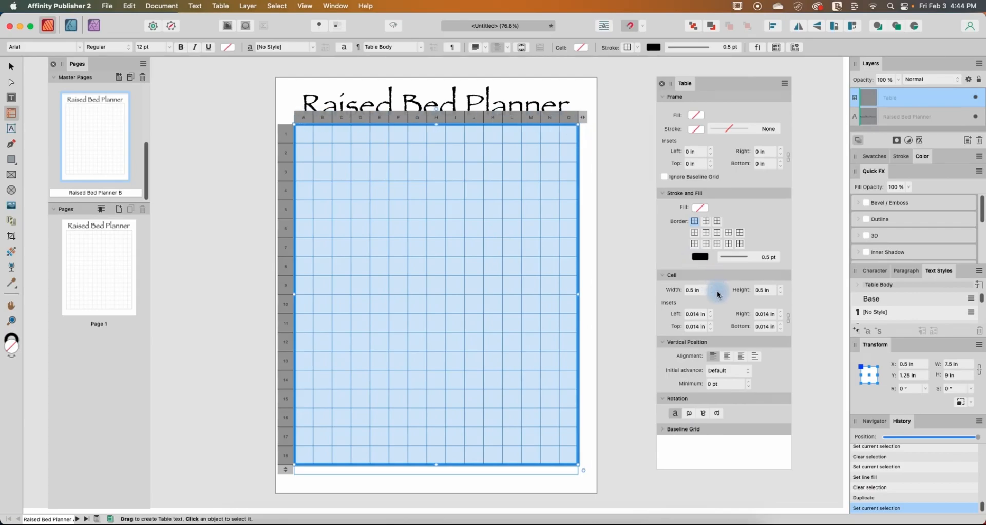
click(691, 290)
text(.25)
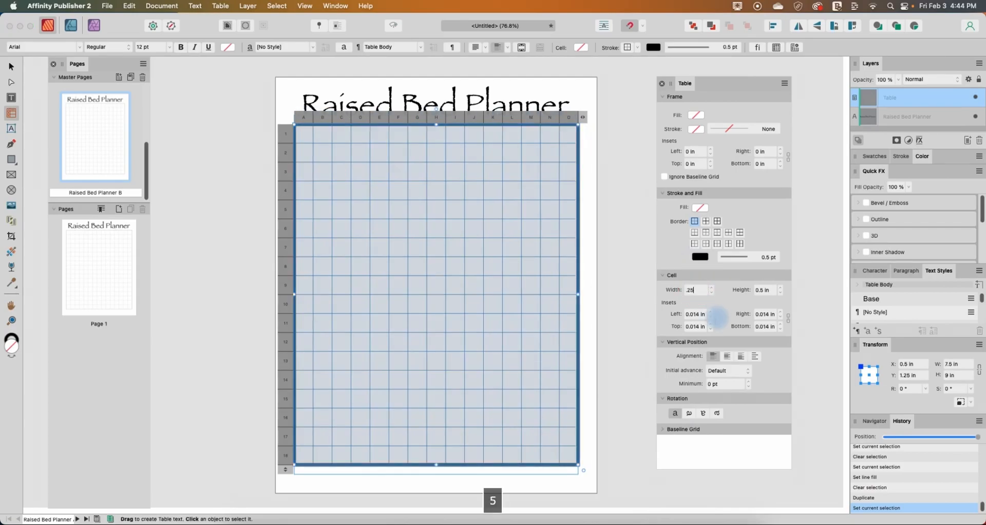
click(773, 291)
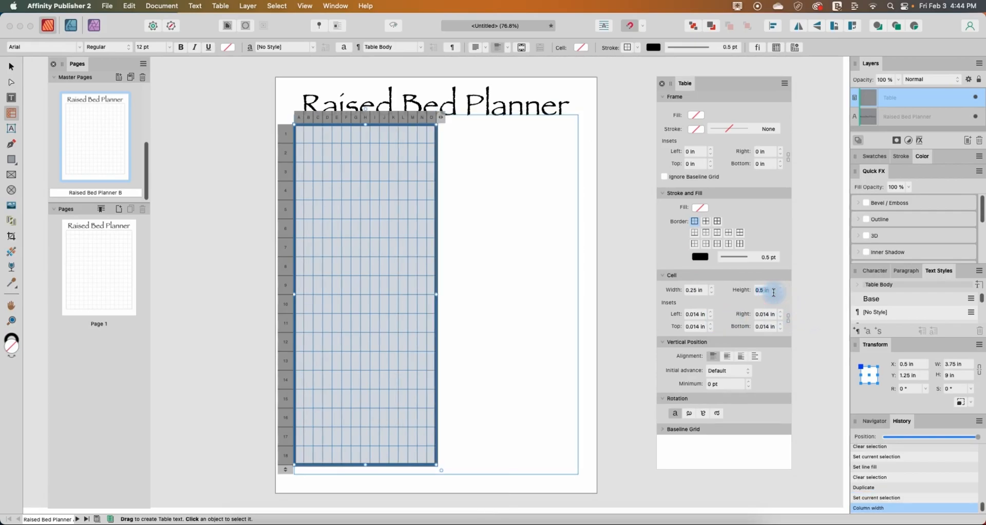
key(BackSpace)
text(.25)
key(Return)
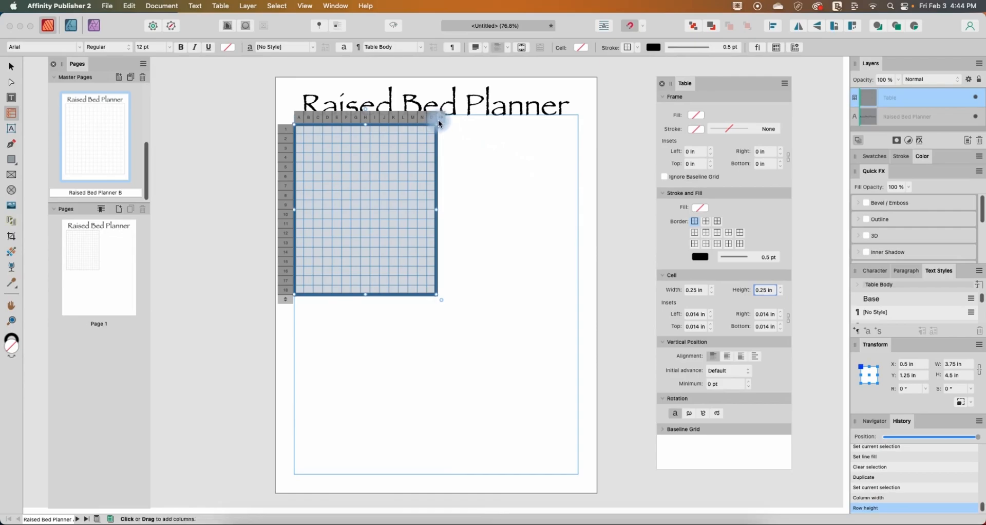
Increase the table to 30 columns and 35 rows.
mouse_move(439, 119)
mouse_down()
mouse_move(457, 114)
mouse_move(439, 114)
mouse_up()
click(445, 126)
text(30)
key(Return)
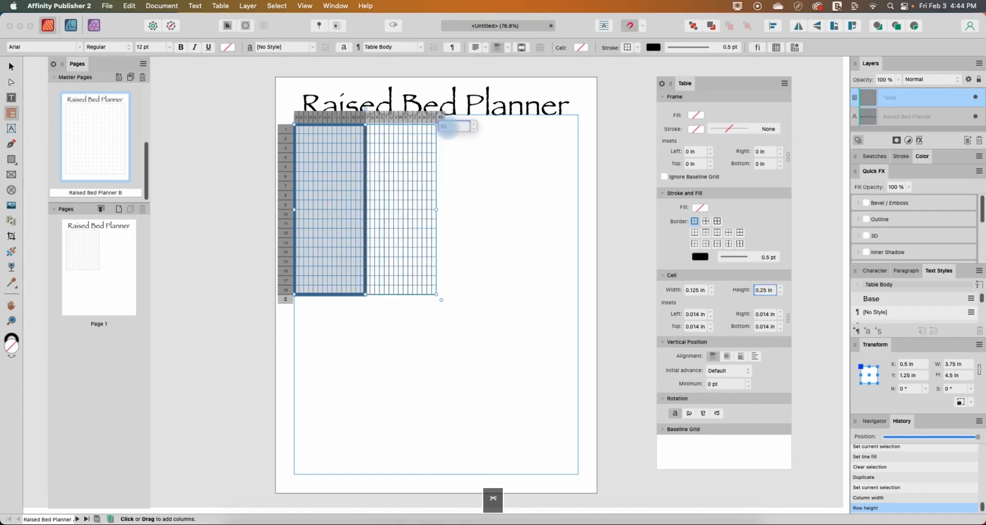
click(285, 299)
click(297, 306)
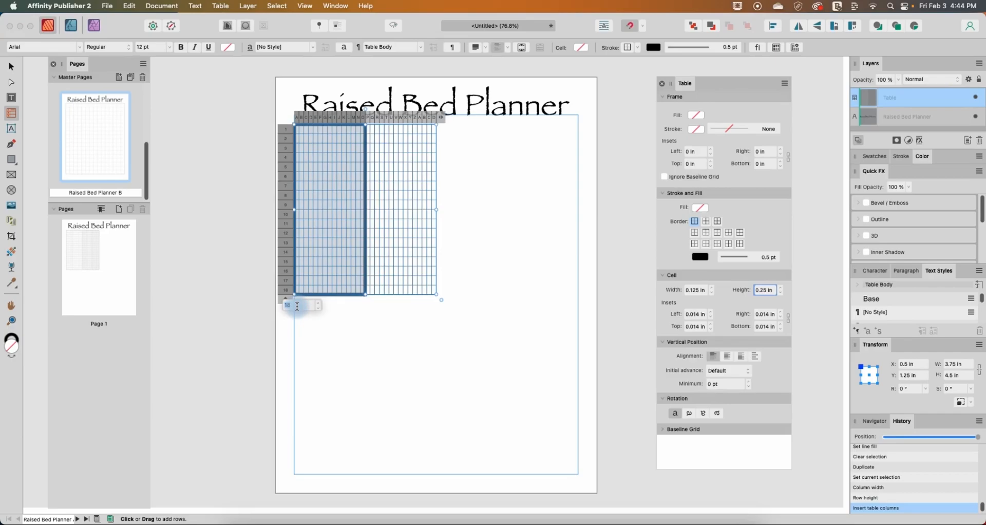
text(35)
key(Return)
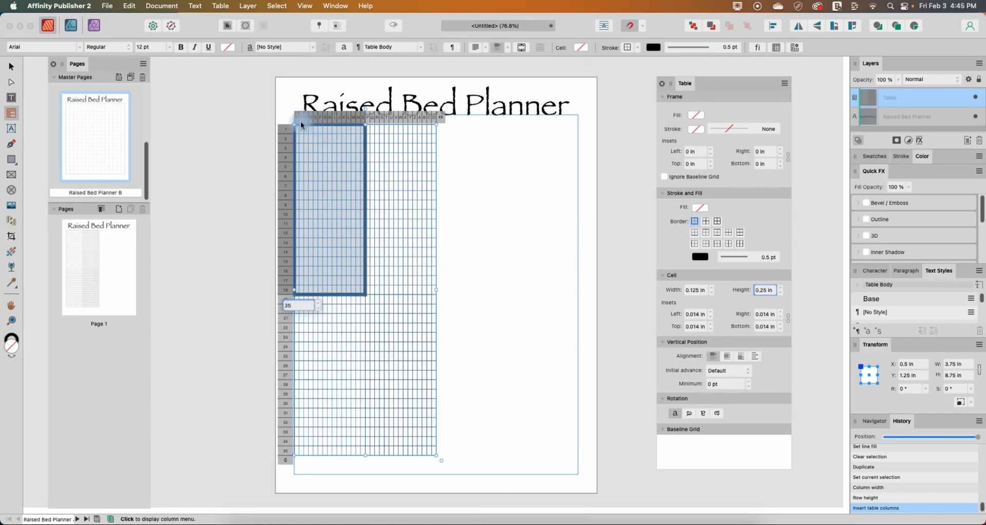
Select all rows of the table and set the cell width to 0.25 in.
drag(287, 130, 287, 452)
click(696, 291)
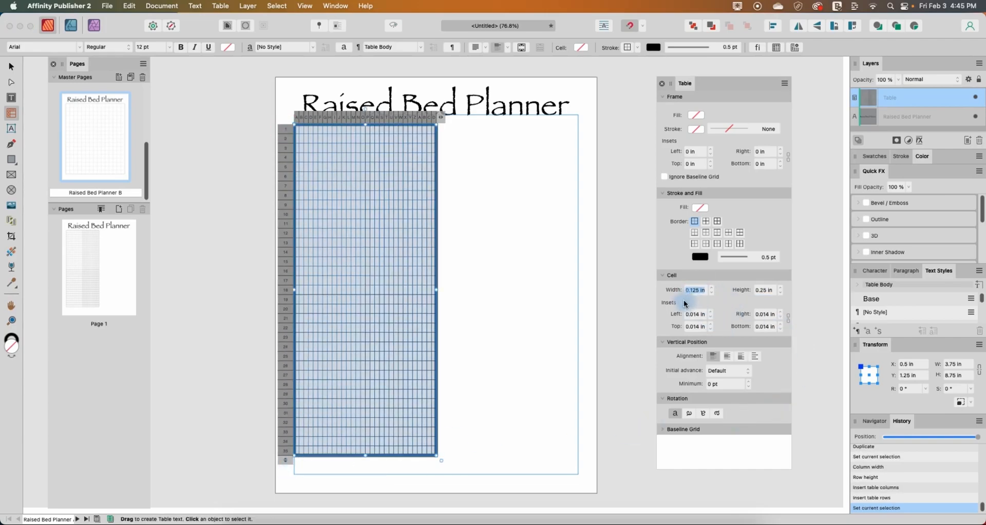
text(0.25)
key(Return)
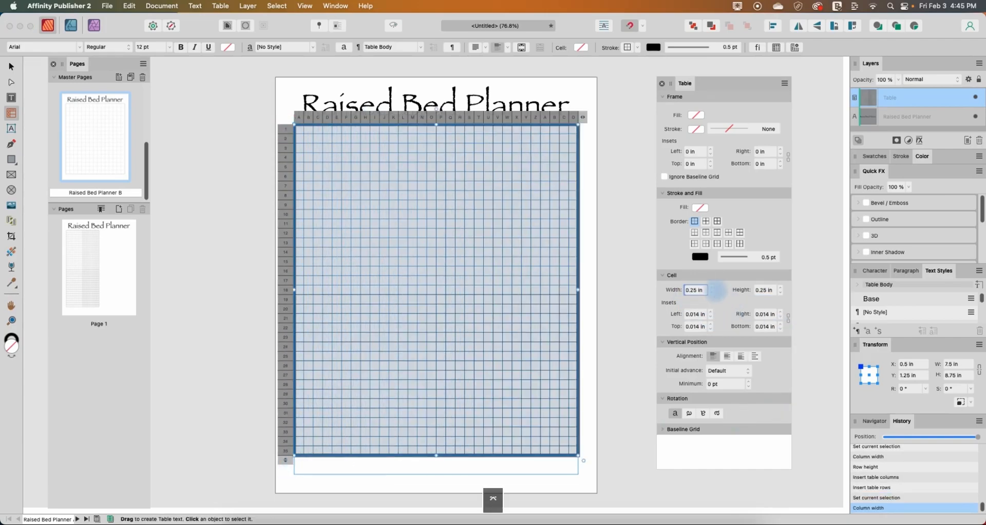
Move the table slightly down within the margins to a Y position of about 1.375 in and deselect it.
click(11, 67)
click(292, 194)
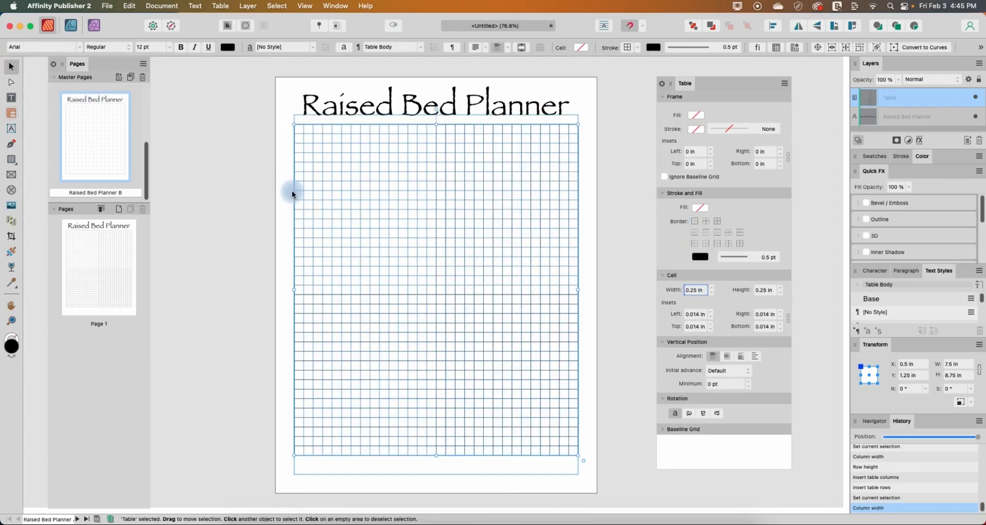
drag(359, 205, 362, 212)
click(229, 250)
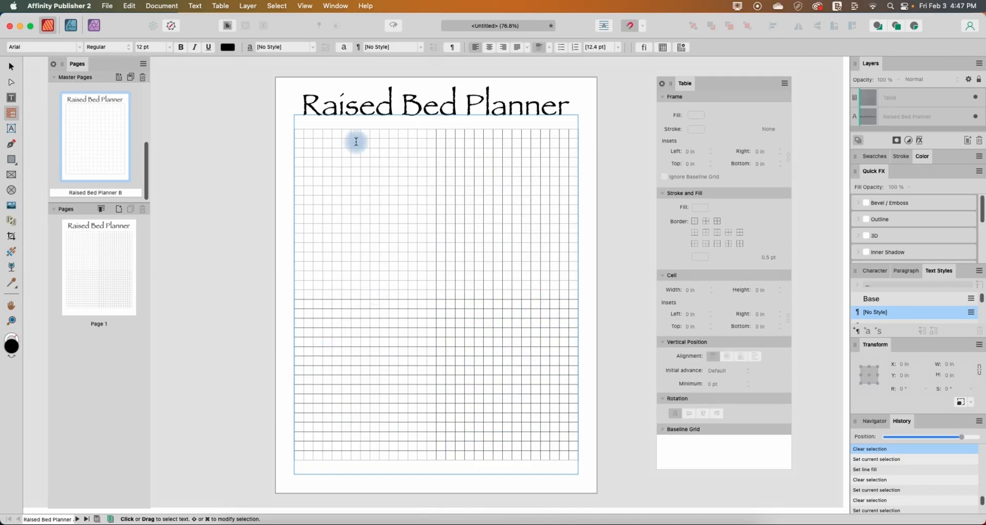
Give only the inside borders of the whole 0.25 in grid table a 40% black tint and deselect the table.
click(337, 137)
drag(287, 134, 282, 458)
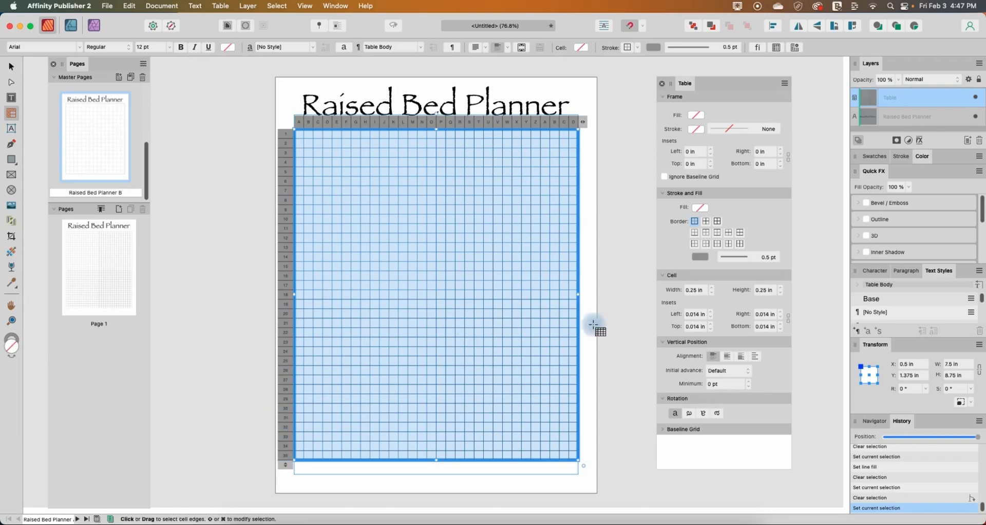
click(707, 222)
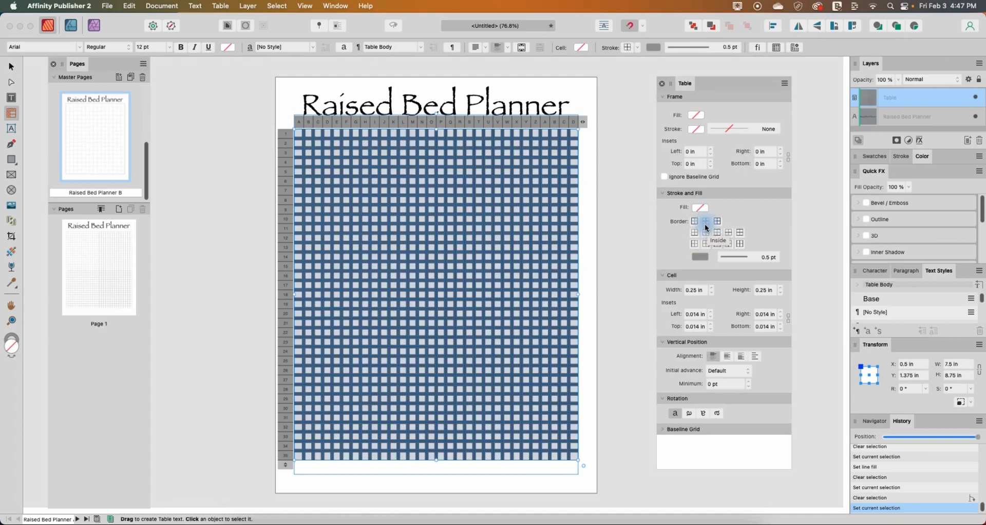
click(701, 257)
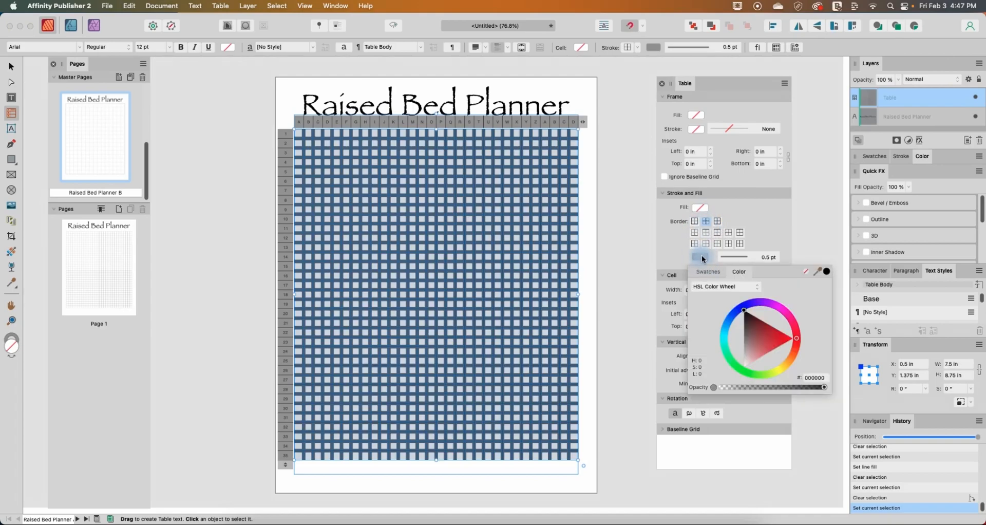
click(720, 287)
click(716, 354)
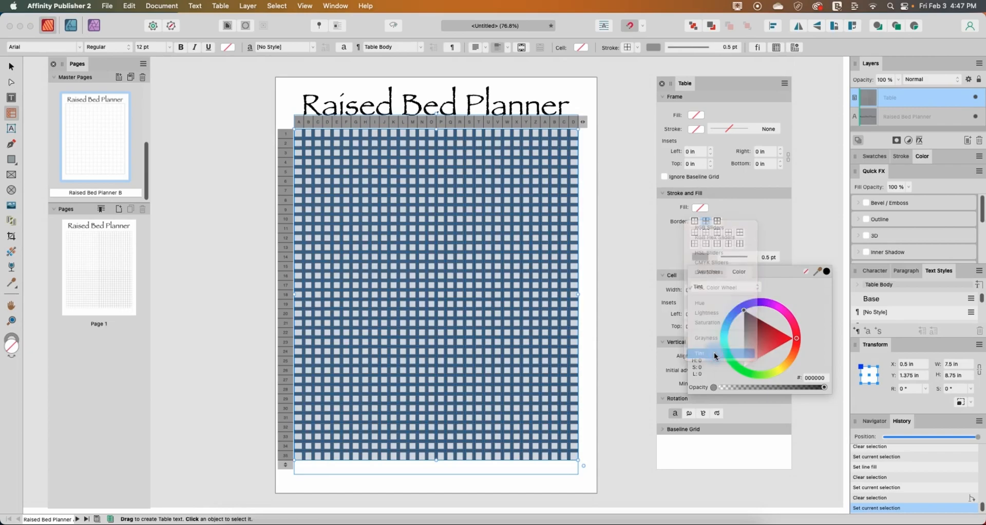
click(815, 298)
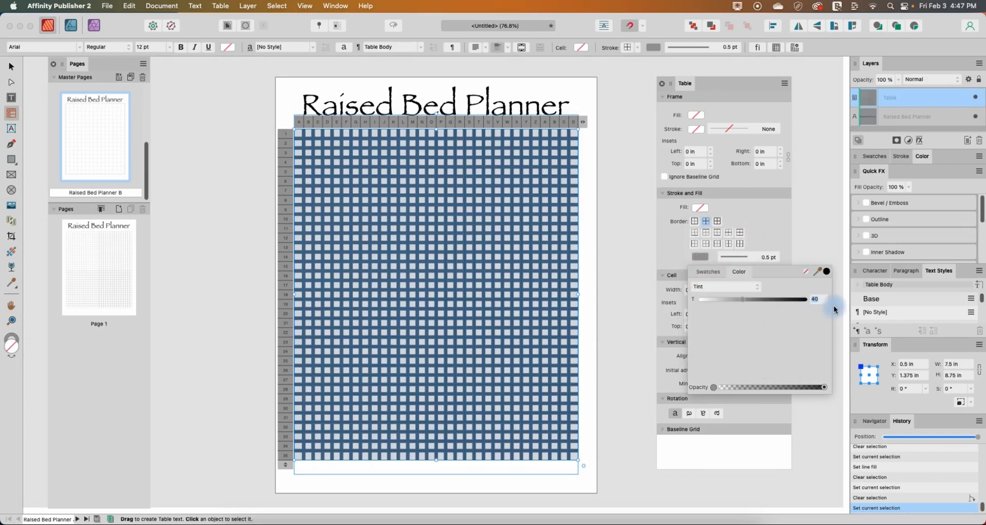
text(40)
key(Return)
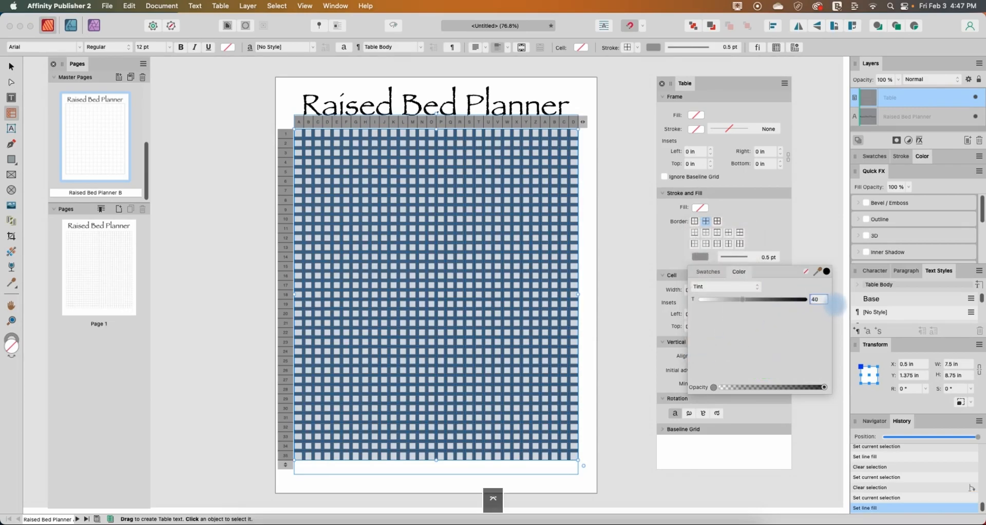
click(614, 283)
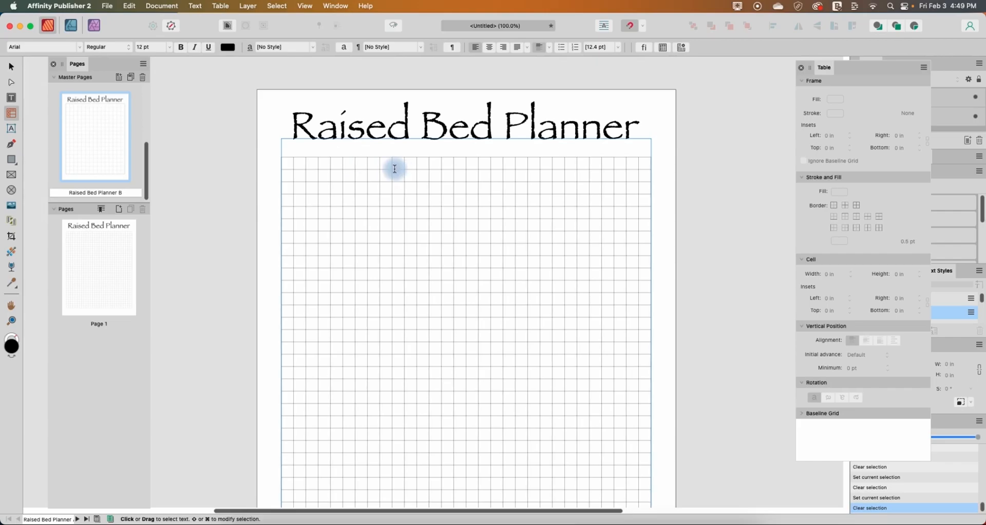
click(293, 178)
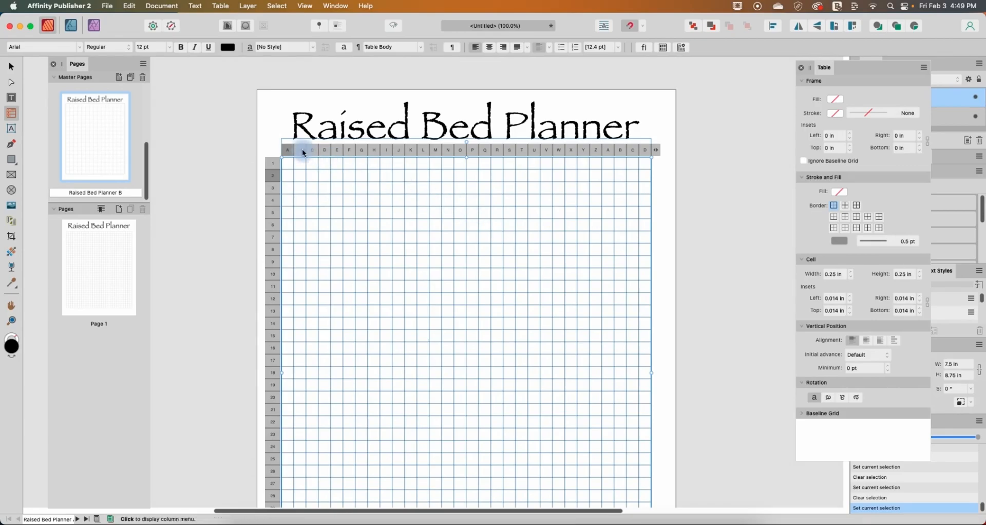
click(337, 150)
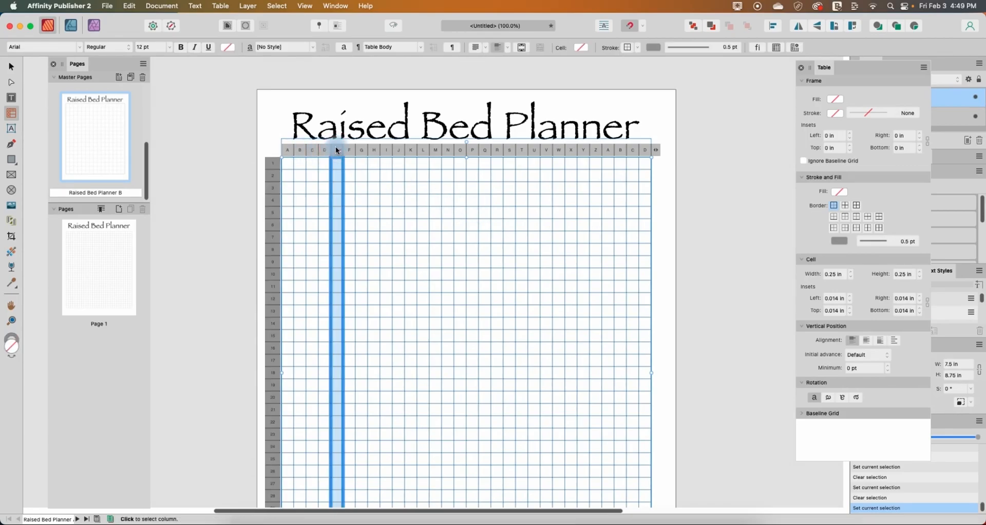
click(396, 150)
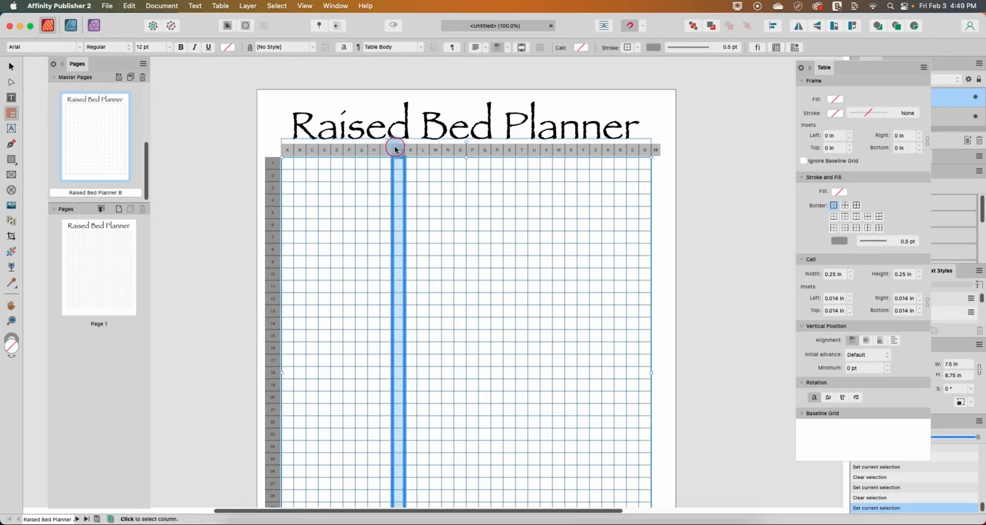
click(422, 149)
click(423, 149)
click(426, 148)
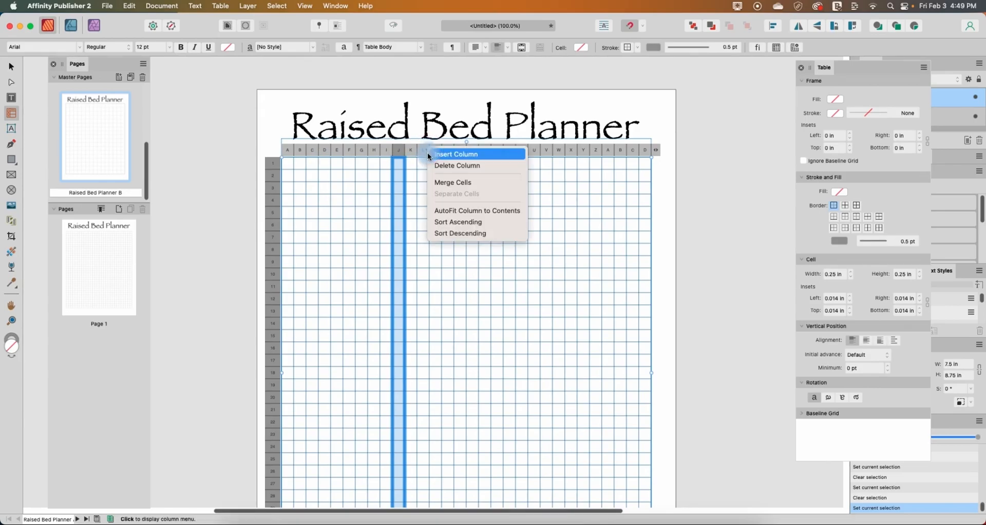
click(265, 107)
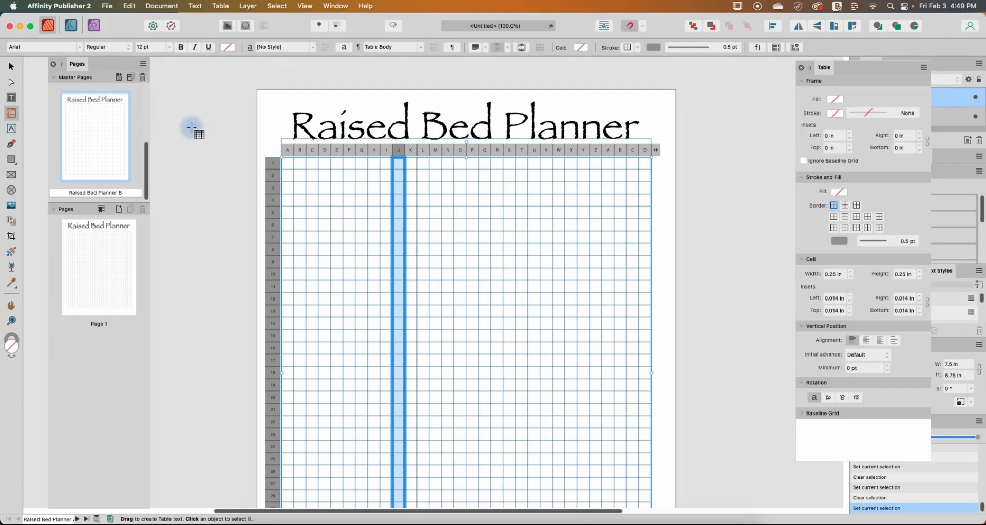
Select every fifth column of the 0.25 in grid table together: columns E, J, O, T and Y.
key(super+equal)
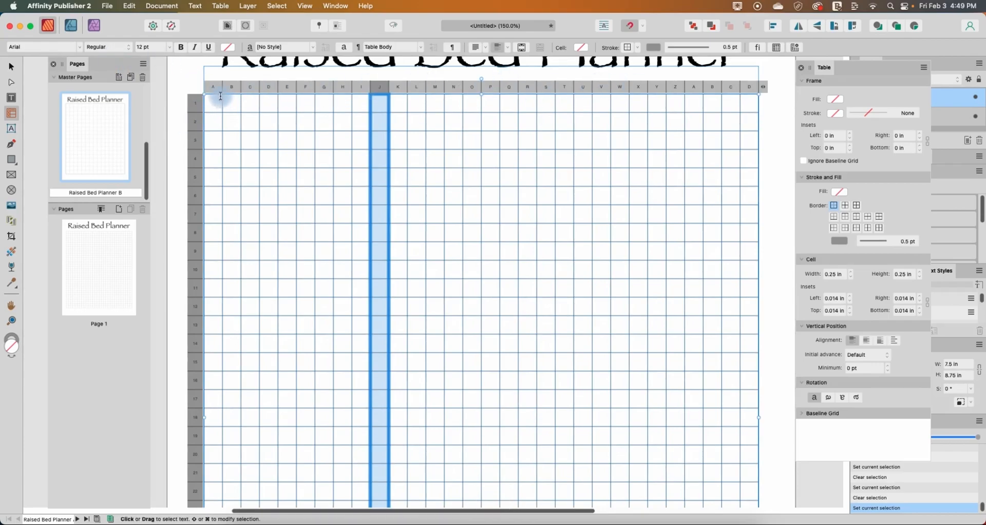
click(287, 86)
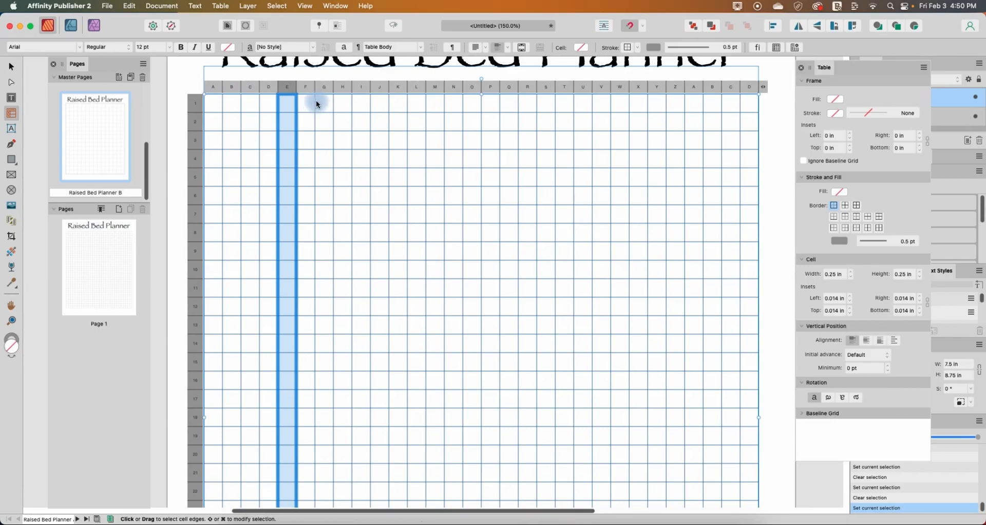
click(282, 91)
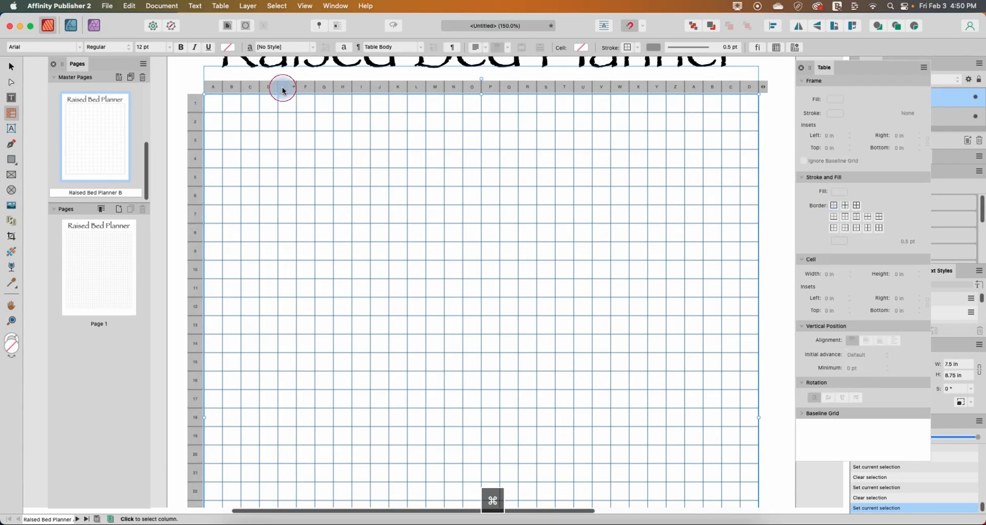
click(283, 91)
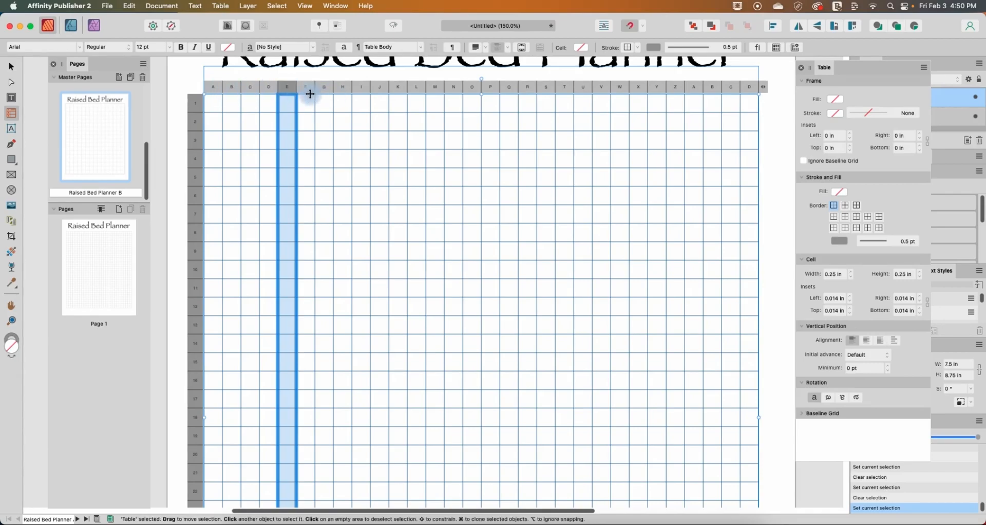
super+click(380, 88)
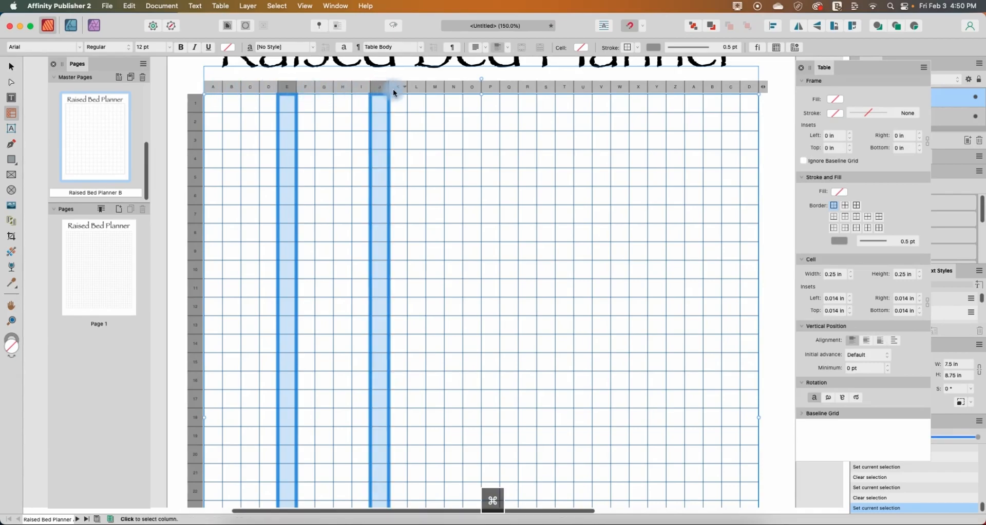
super+click(469, 89)
super+click(563, 91)
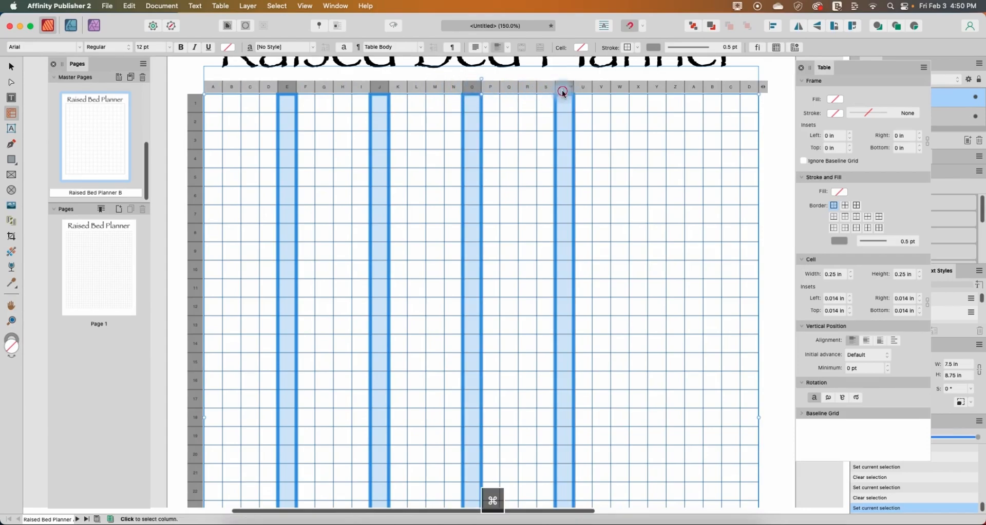
super+click(657, 88)
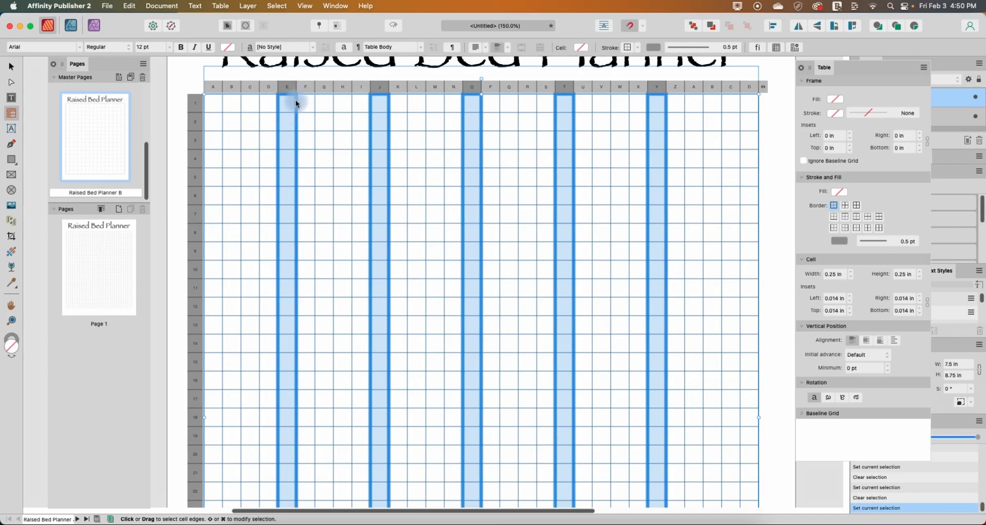
Give only the right borders of the selected columns a black 0.7 pt stroke and deselect the table.
click(846, 226)
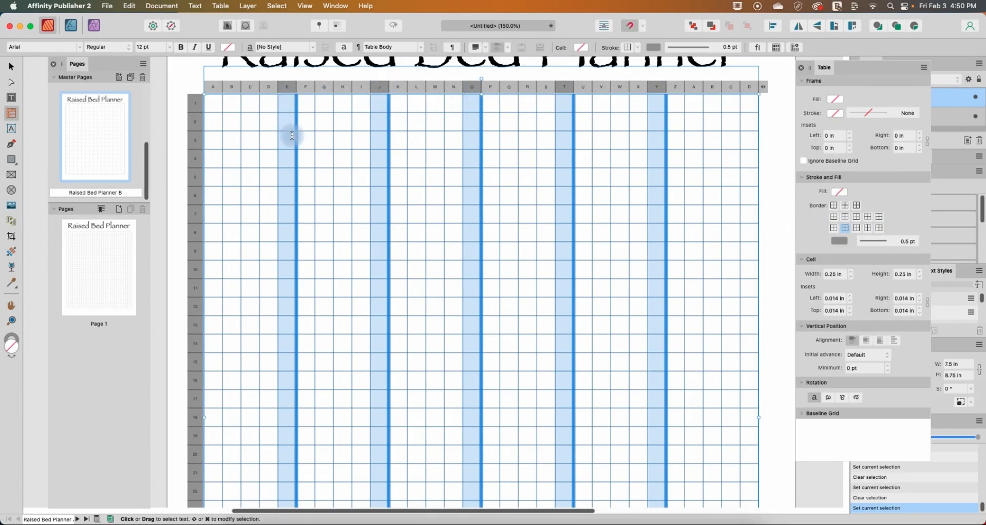
click(839, 241)
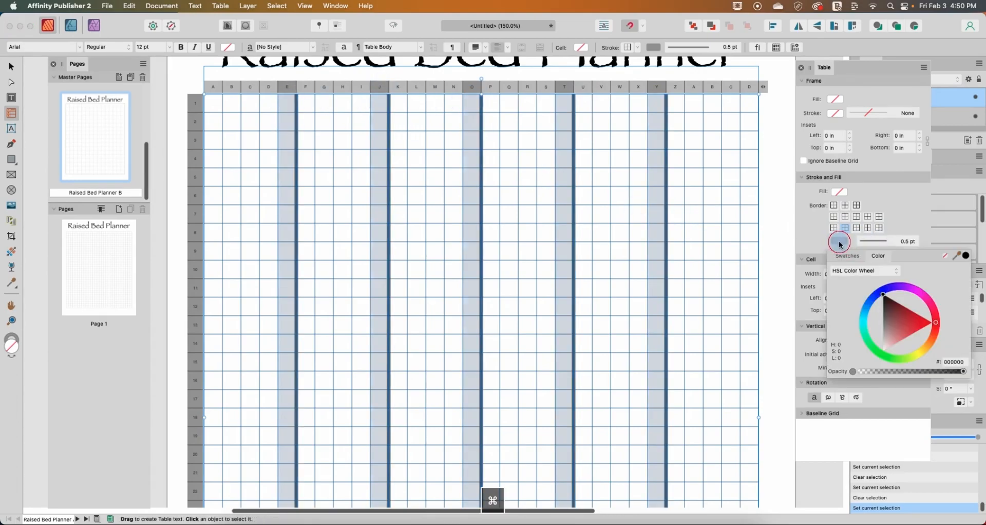
click(967, 257)
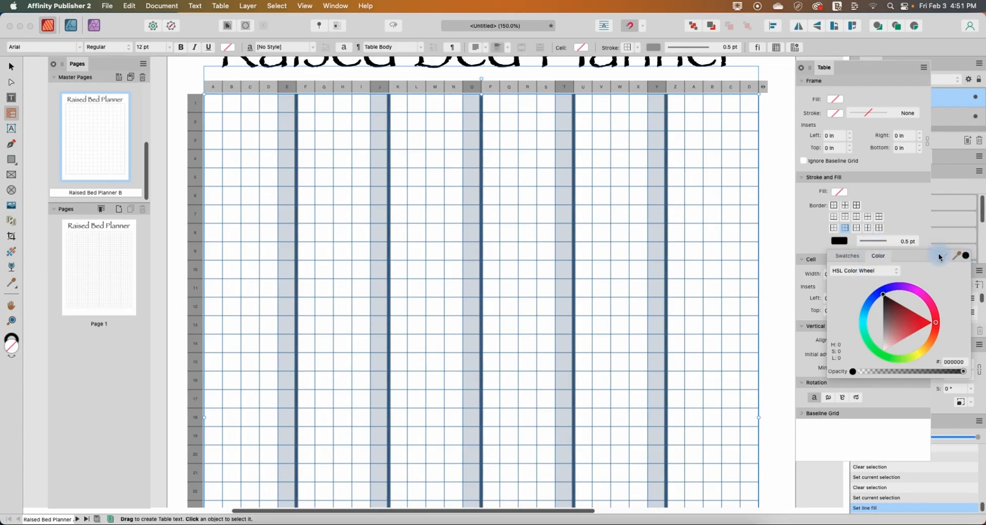
click(896, 245)
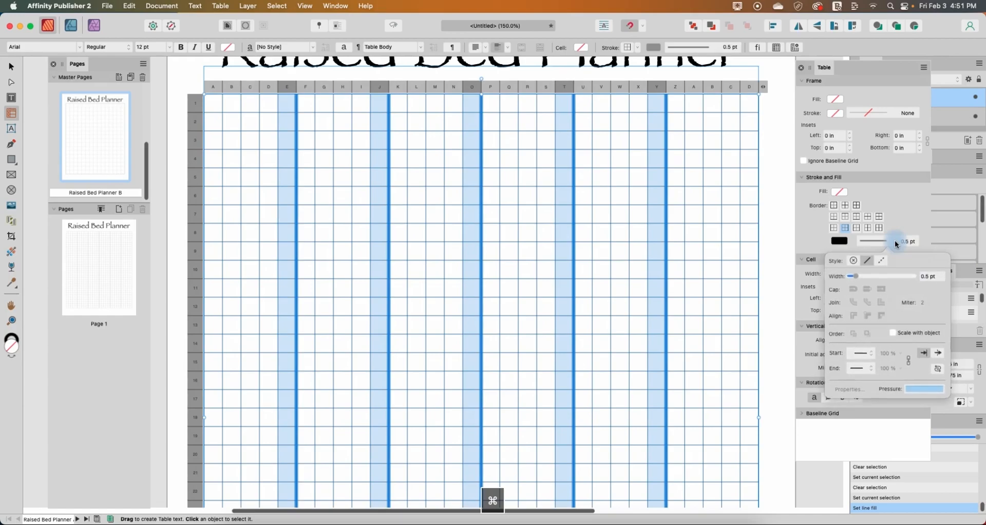
click(929, 278)
key(super)
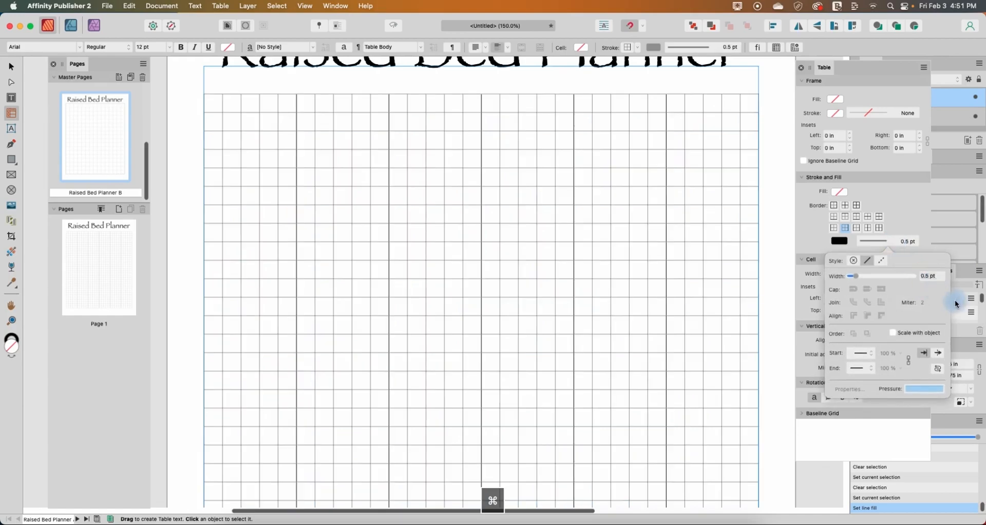
key(super+7)
click(940, 278)
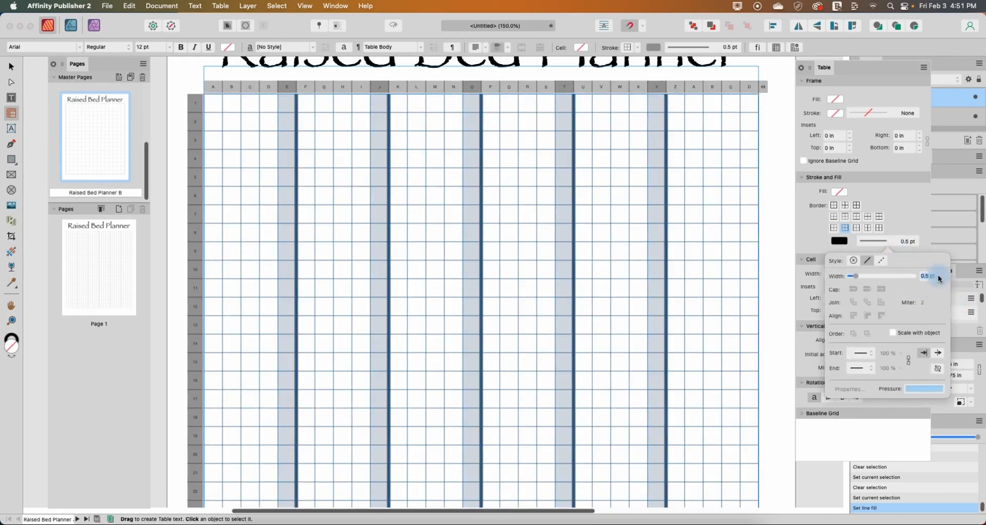
text(7)
key(Return)
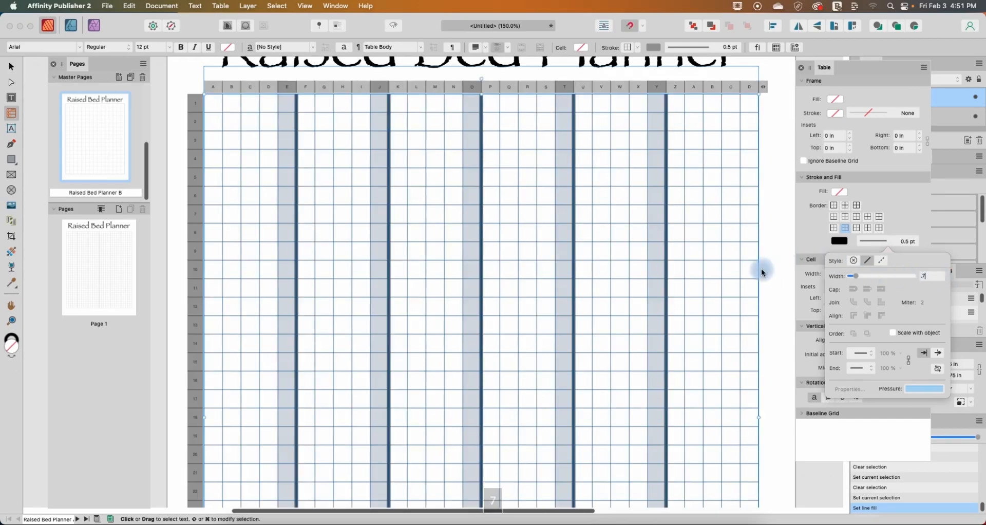
click(777, 271)
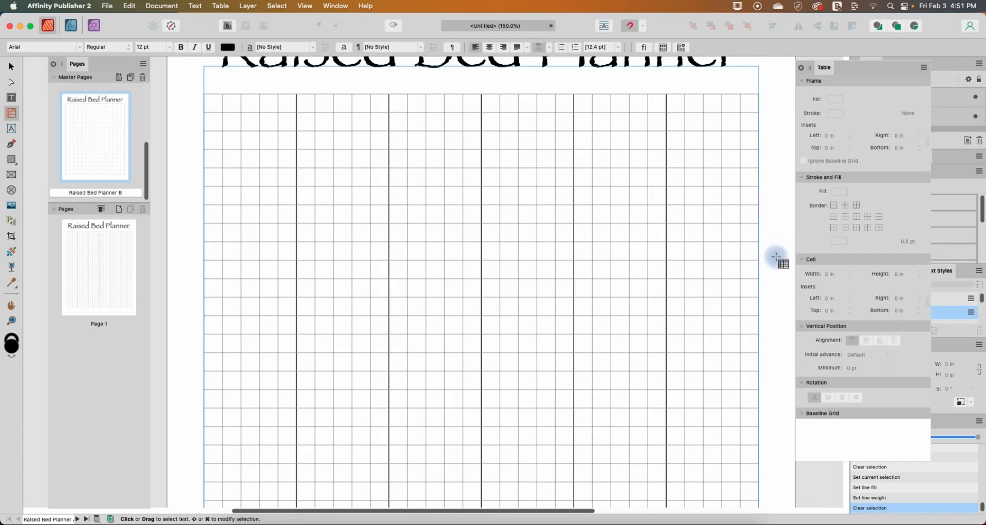
Select every fifth row of the grid table together: rows 5, 10, 15, 20, 25 and 30.
click(289, 150)
click(194, 104)
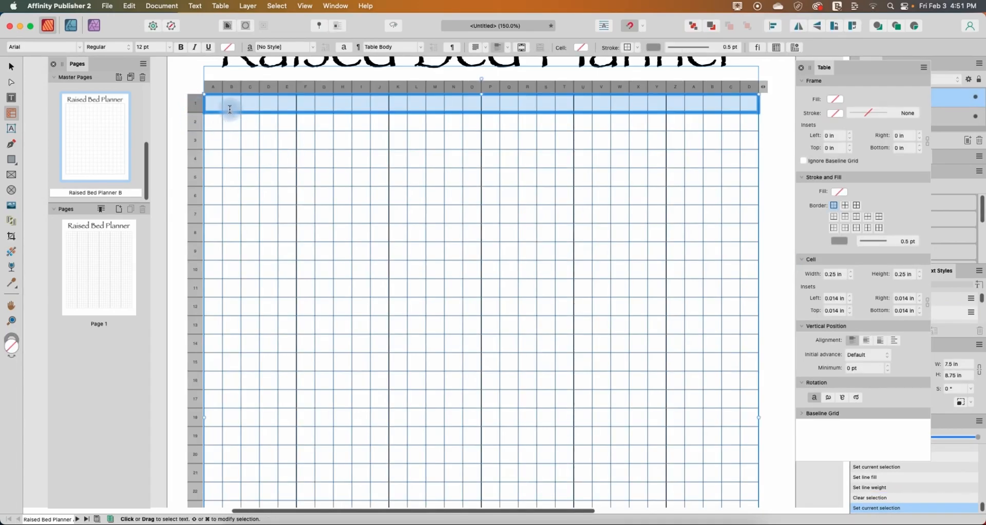
click(192, 178)
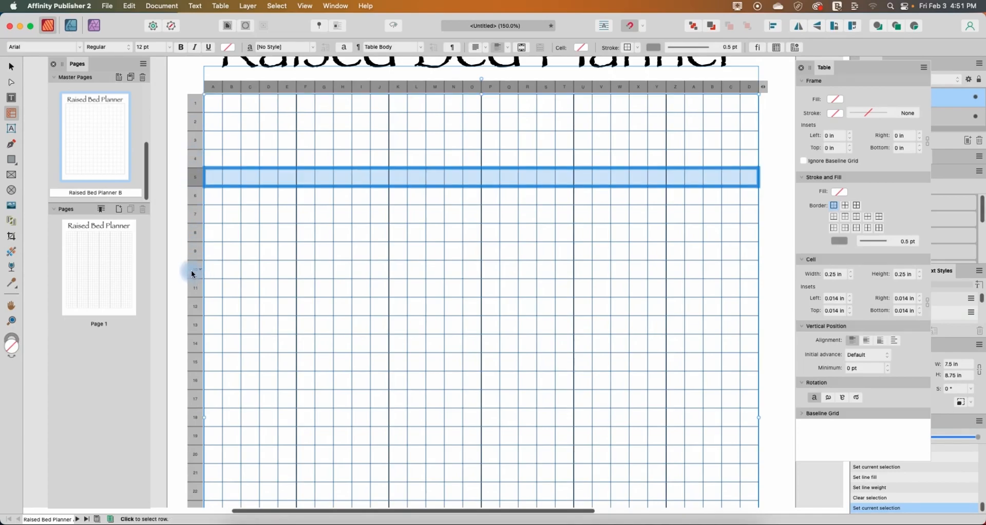
key(super+1)
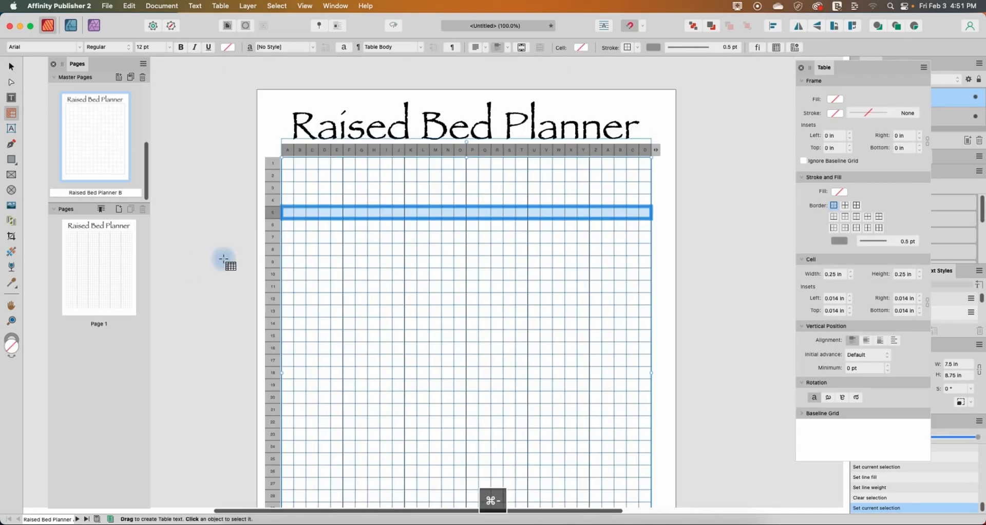
scroll(255, 252, down, 5)
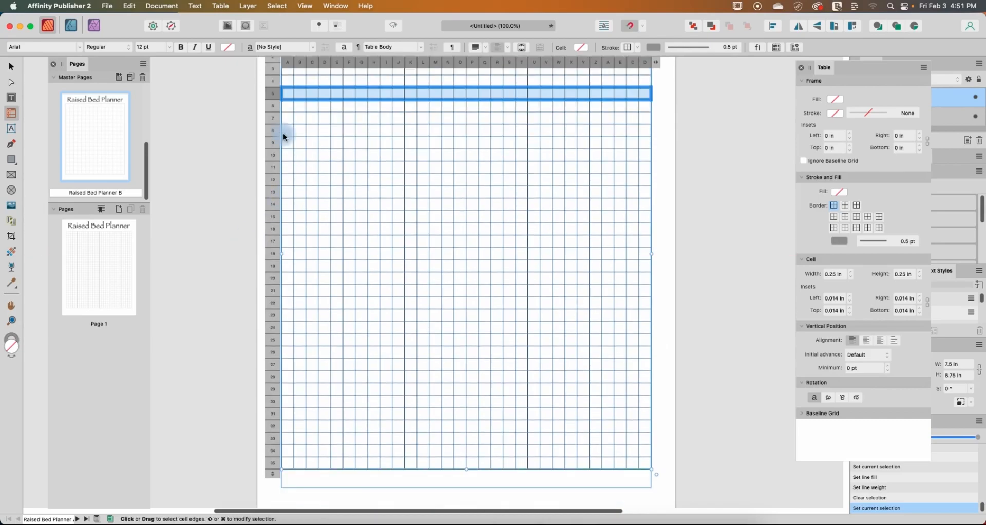
super+click(272, 158)
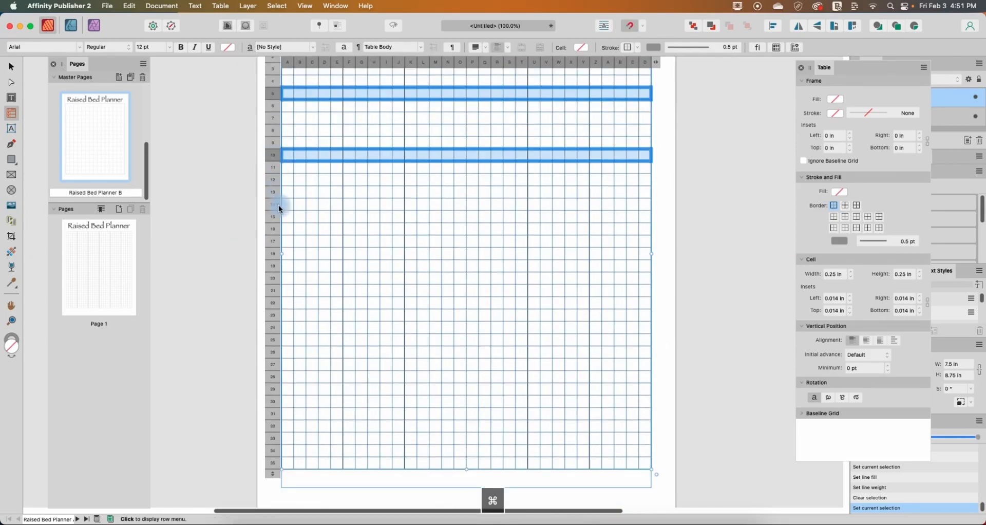
super+click(274, 218)
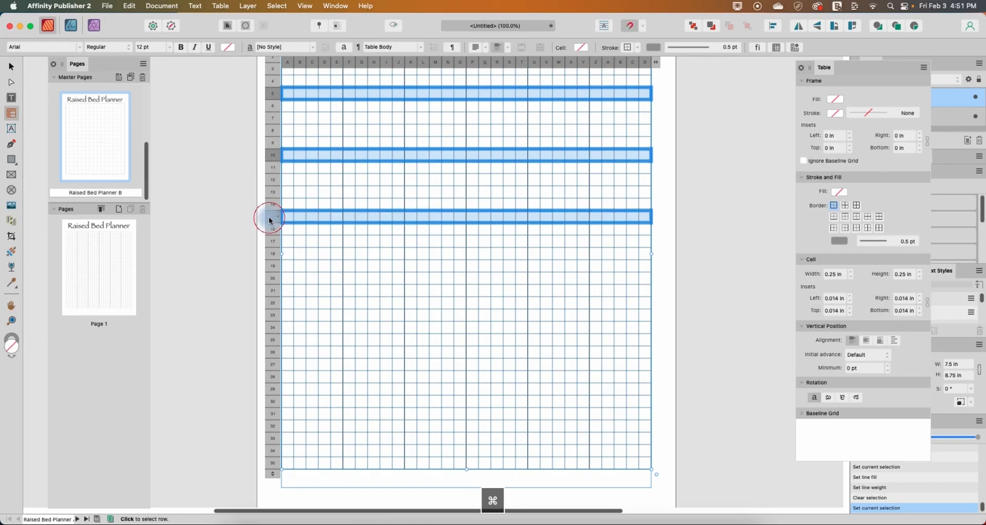
super+click(273, 278)
super+click(269, 342)
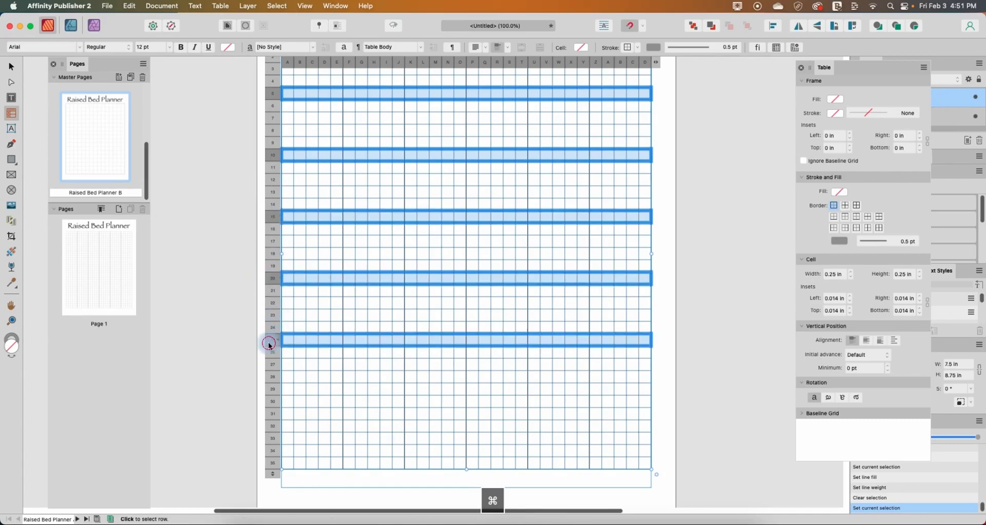
super+click(270, 401)
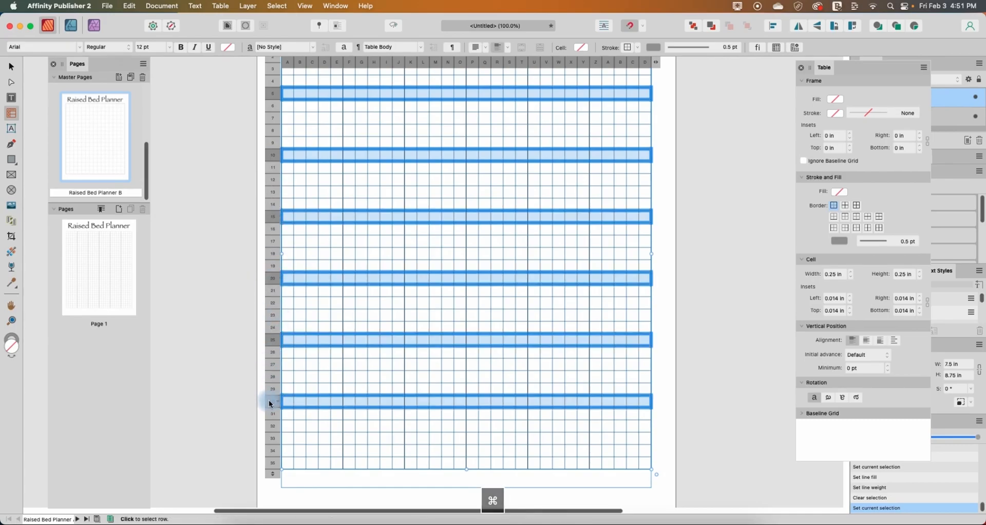
Give only the bottom borders of the selected rows a black 0.7 pt stroke and deselect the table.
scroll(712, 339, up, 3)
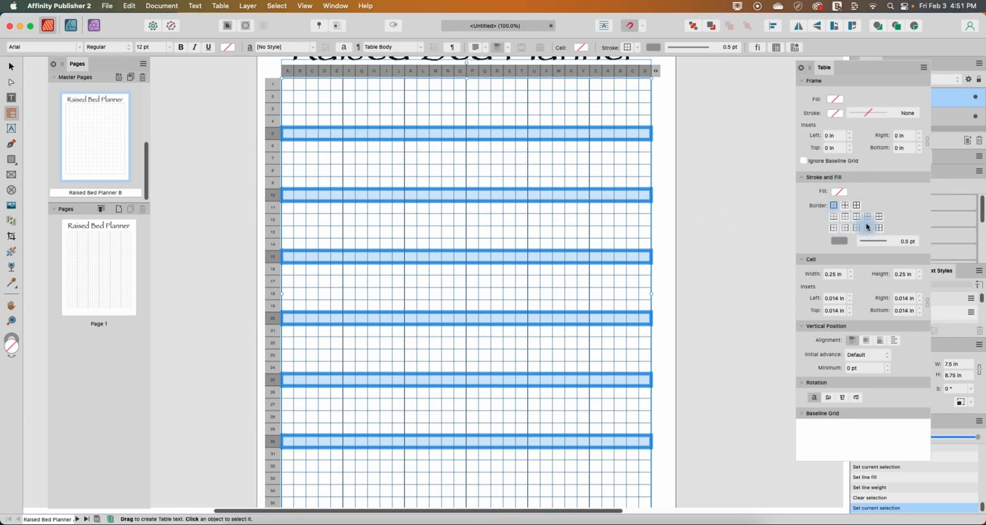
click(834, 221)
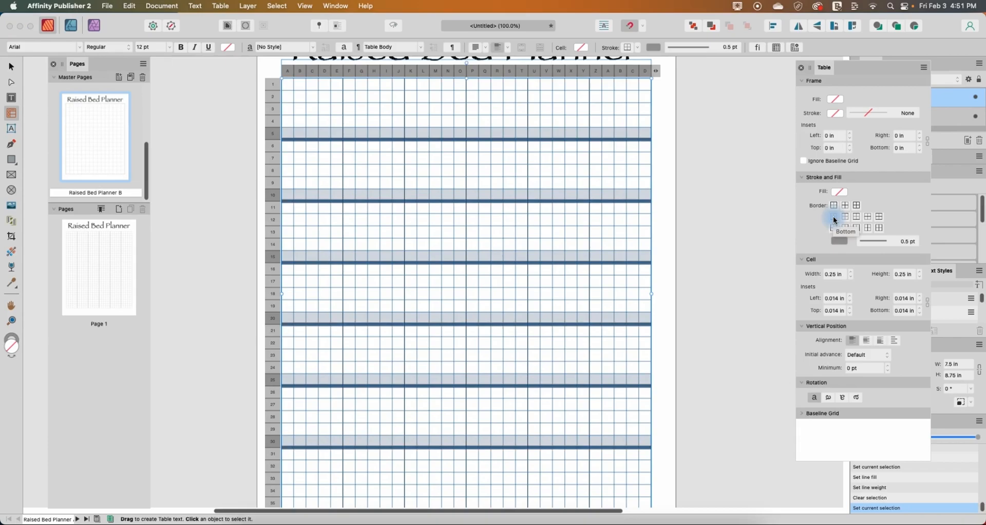
click(843, 242)
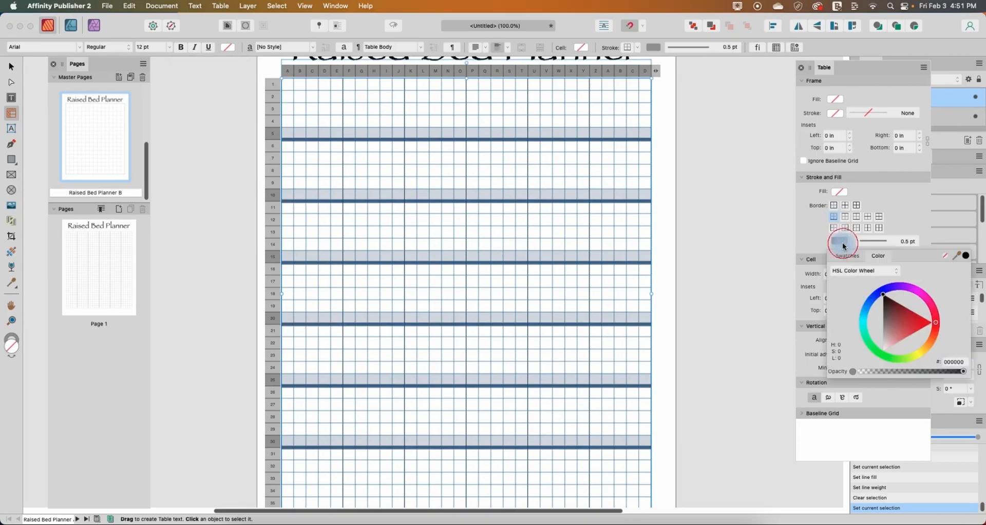
click(967, 256)
click(887, 240)
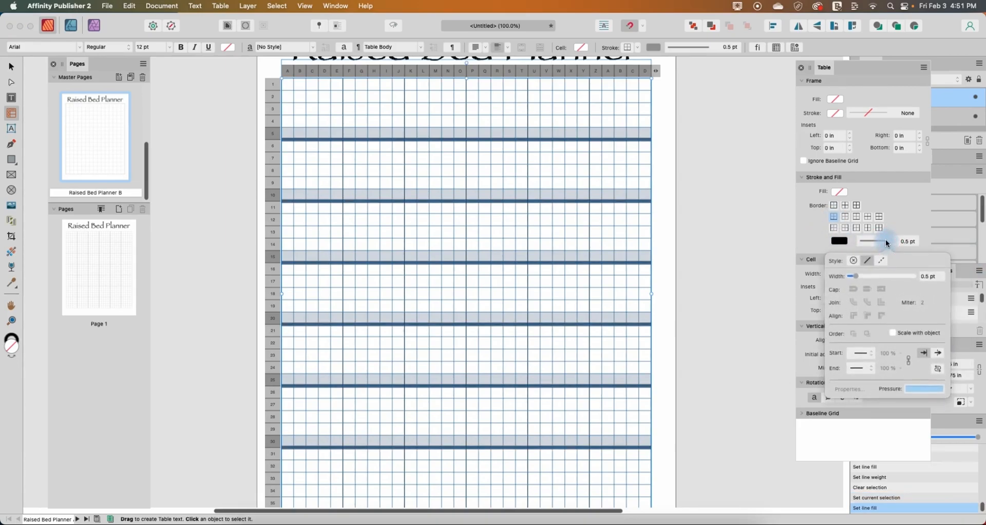
click(936, 277)
text(0.7)
key(Return)
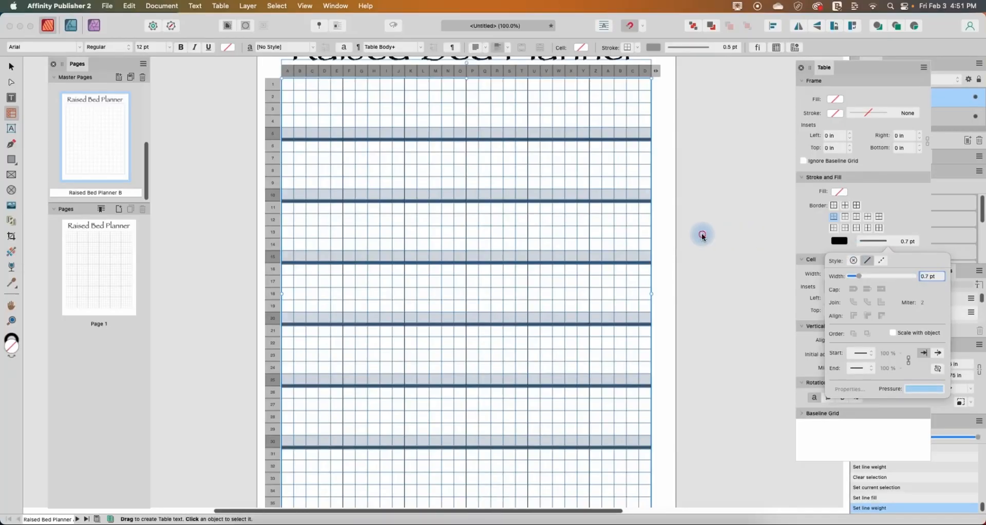
click(703, 235)
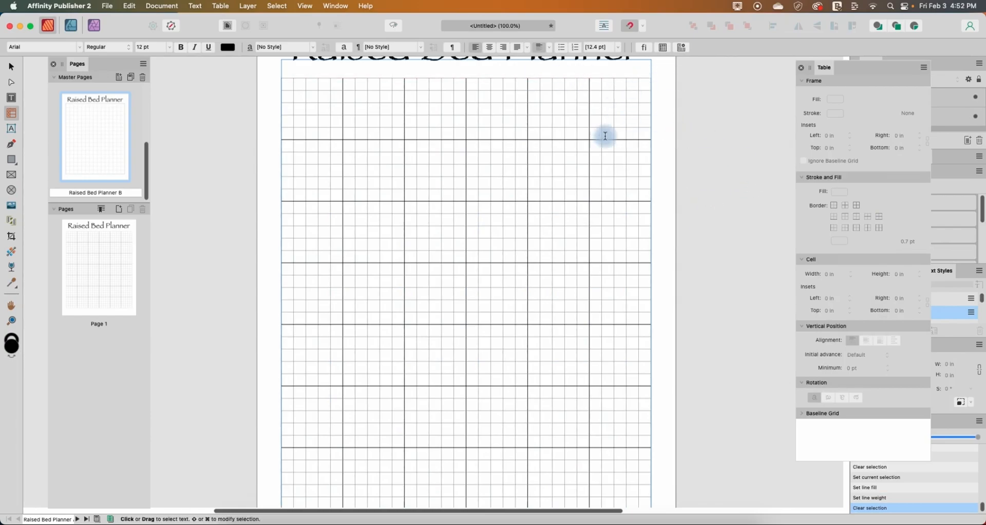
Add a black 1 pt frame stroke around the whole grid table and deselect it.
click(582, 137)
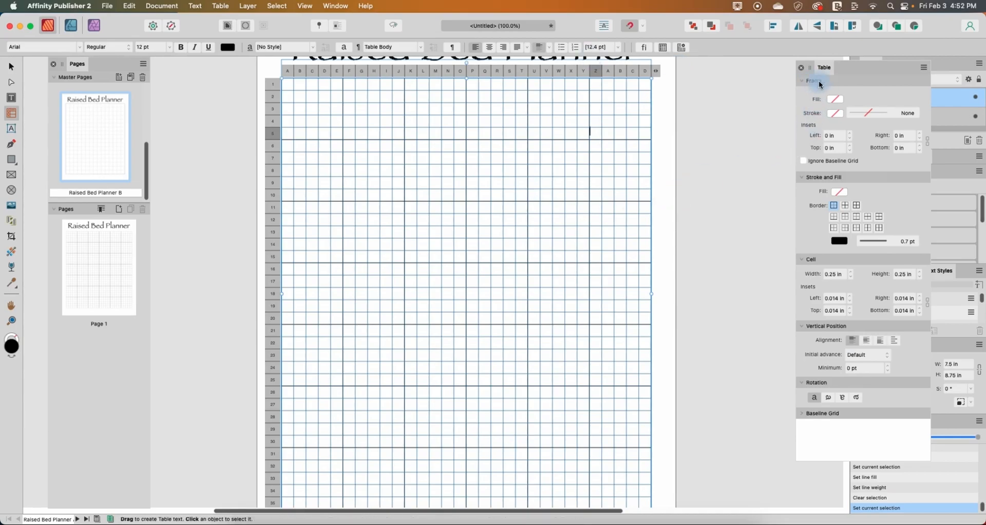
click(835, 115)
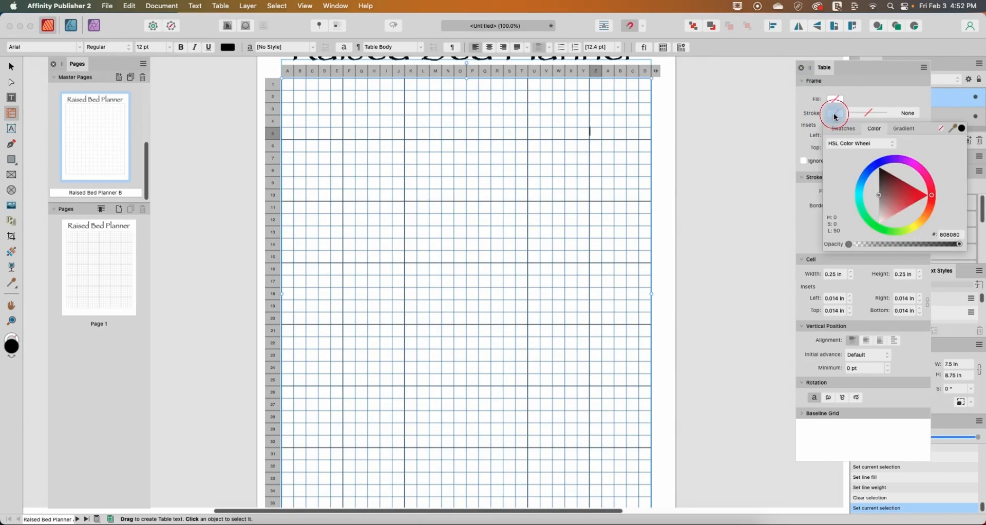
click(962, 128)
click(864, 114)
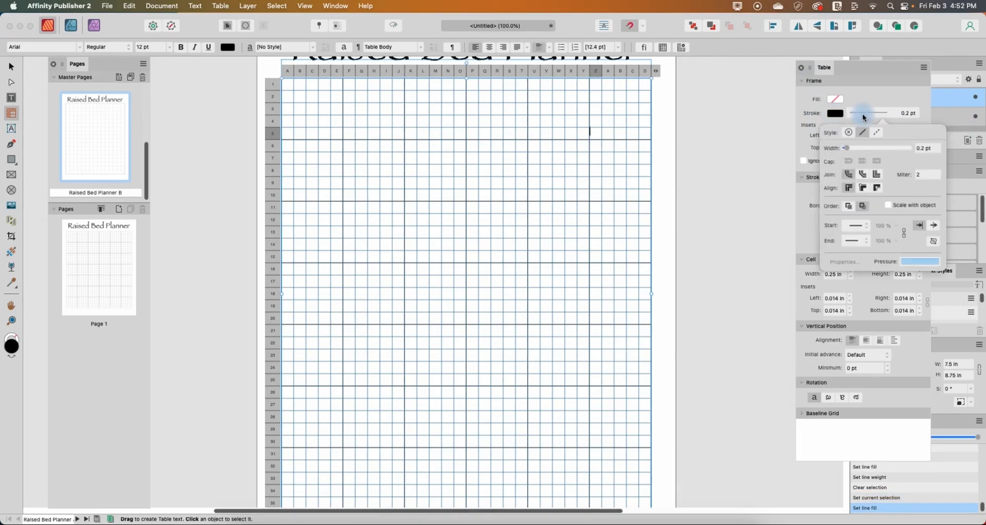
click(880, 148)
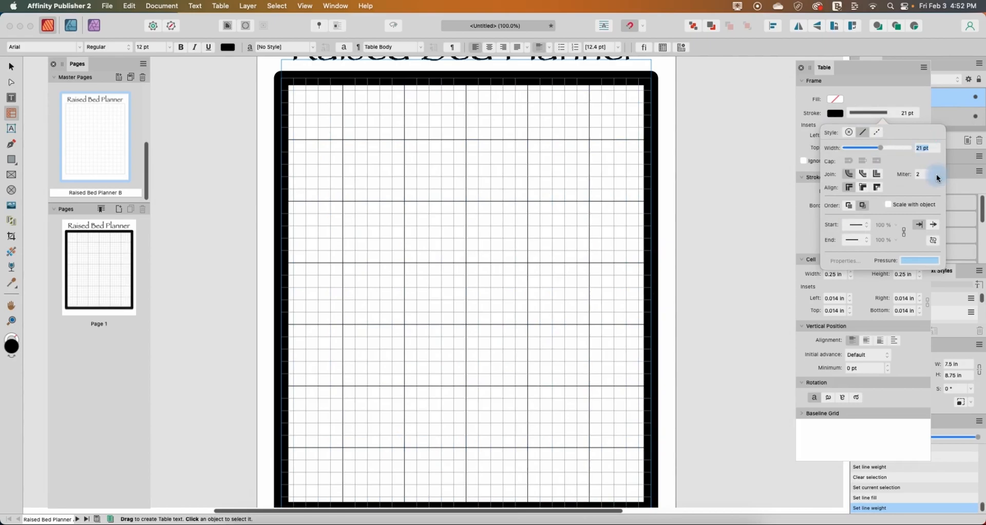
click(761, 199)
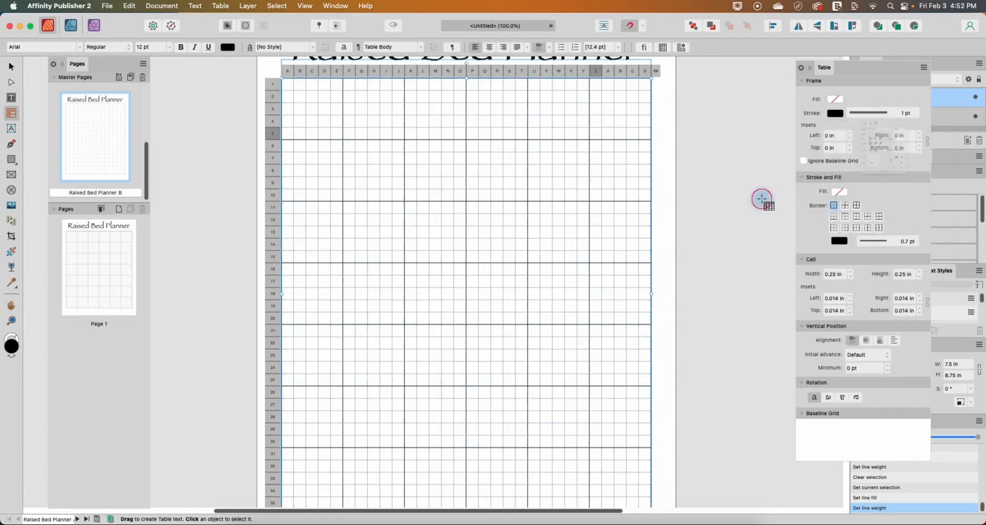
key(super+minus)
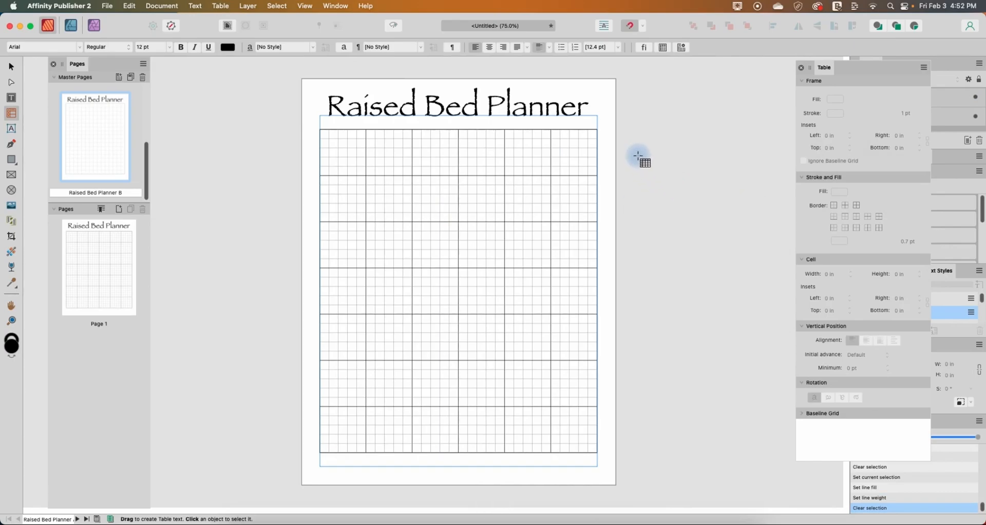
Switch from the reference PDF to Affinity Publisher 2 and duplicate the Raised Bed Planner B master page.
scroll(101, 151, up, 3)
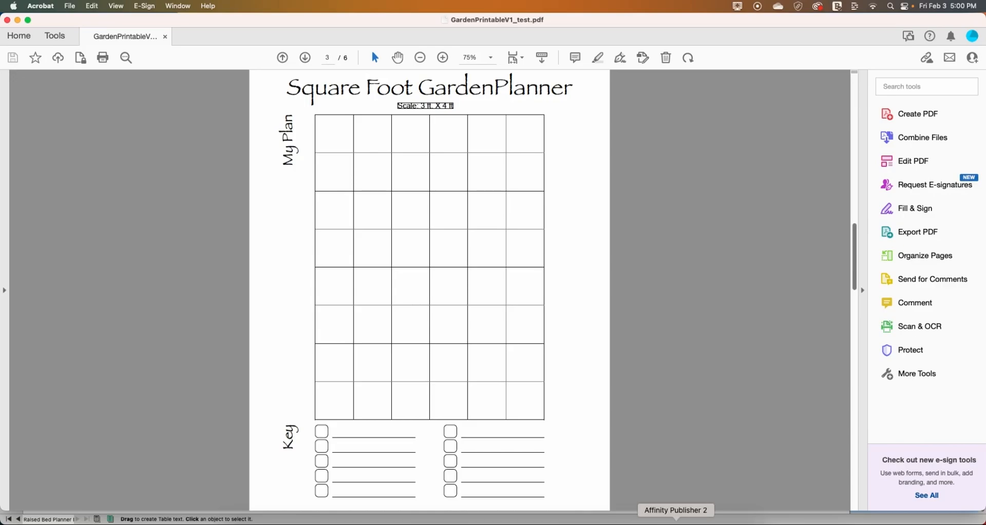
click(676, 521)
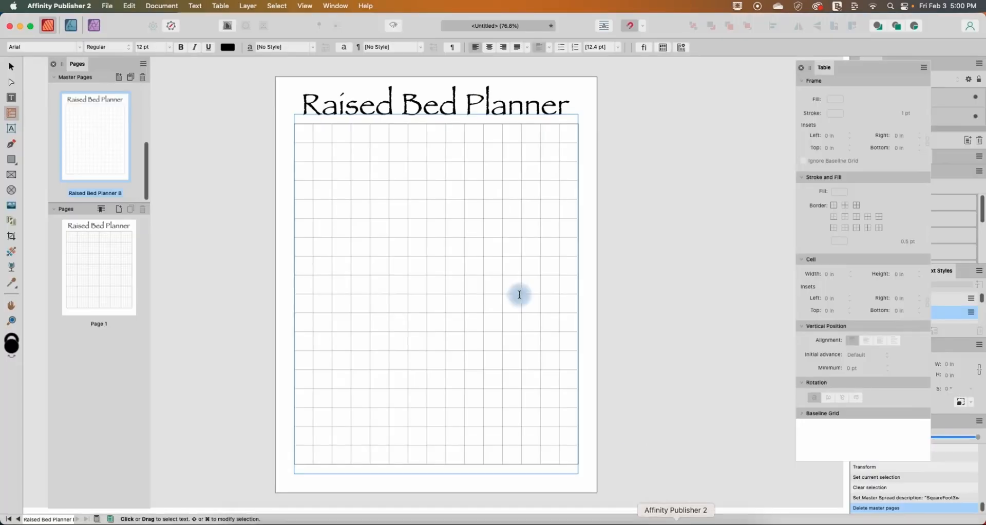
click(95, 126)
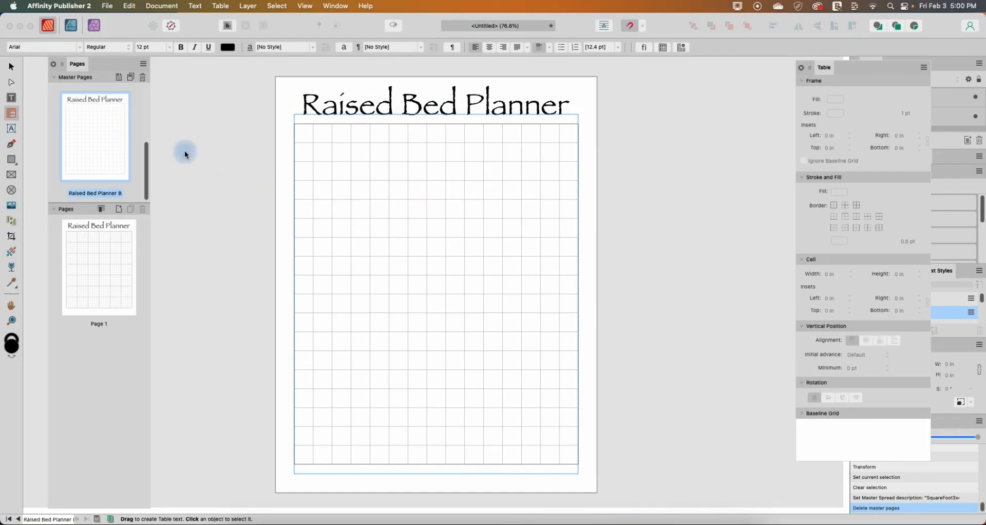
right_click(80, 114)
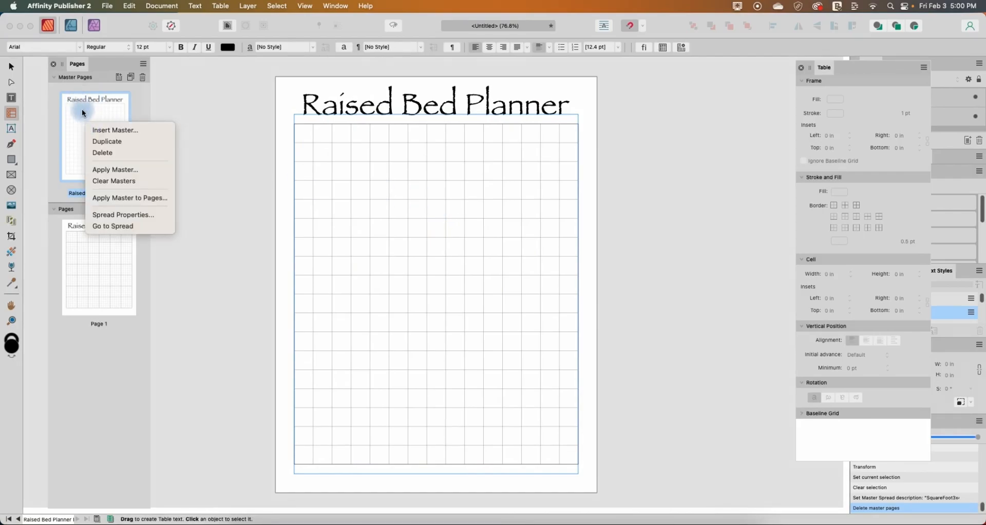
click(99, 142)
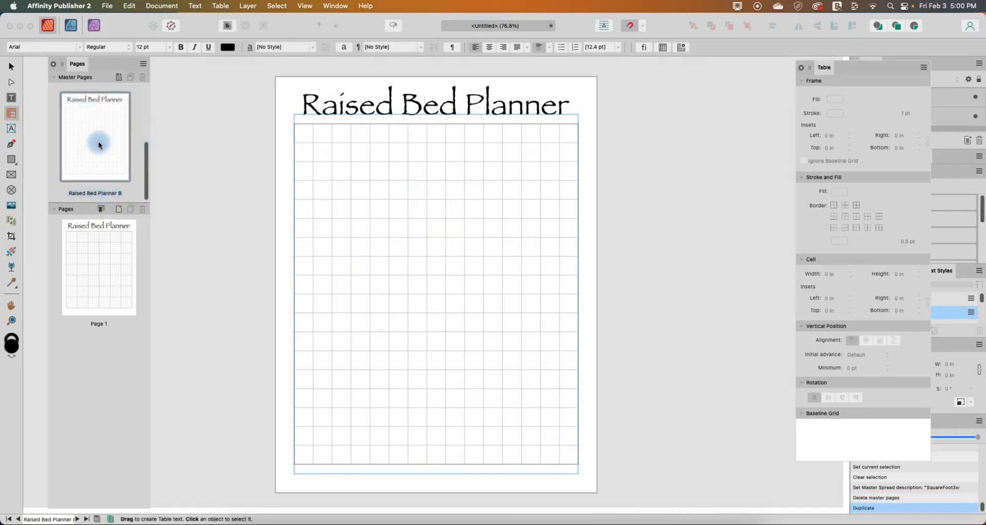
click(108, 139)
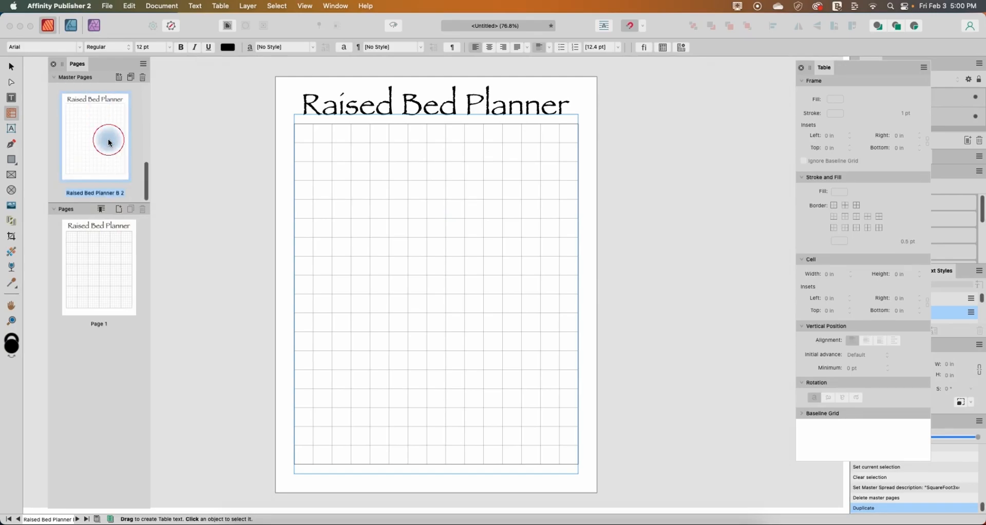
Rename the duplicated master page as "Square Foot PLanner 3x4".
double_click(122, 191)
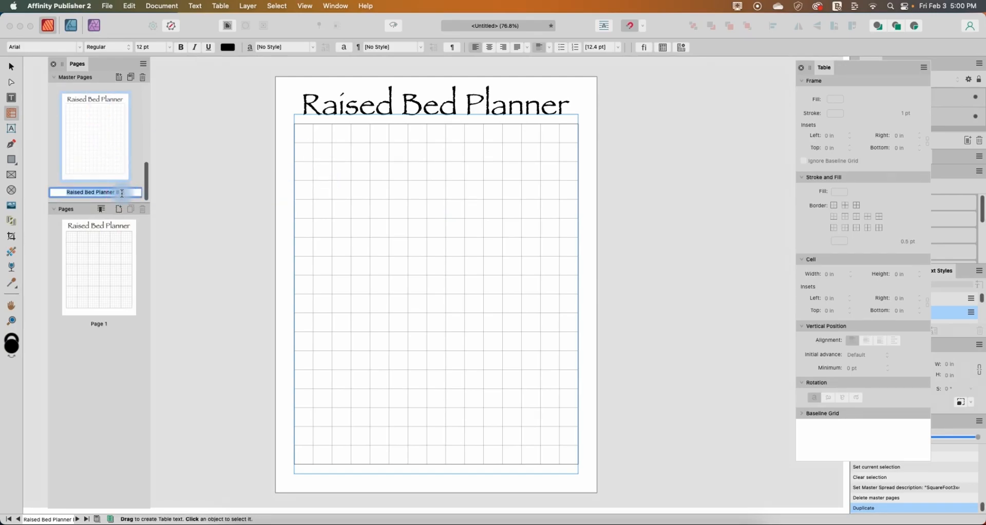
text(Sq)
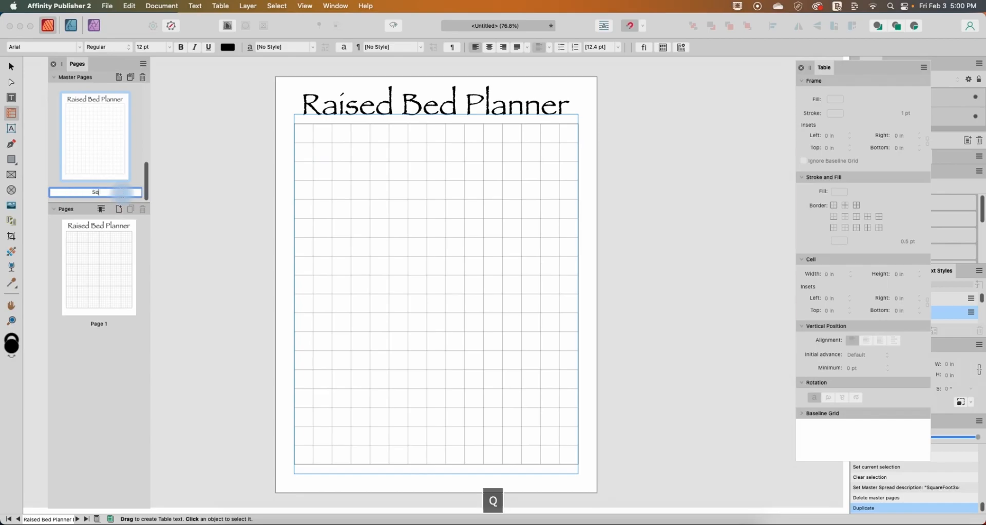
text(uare Foot PL)
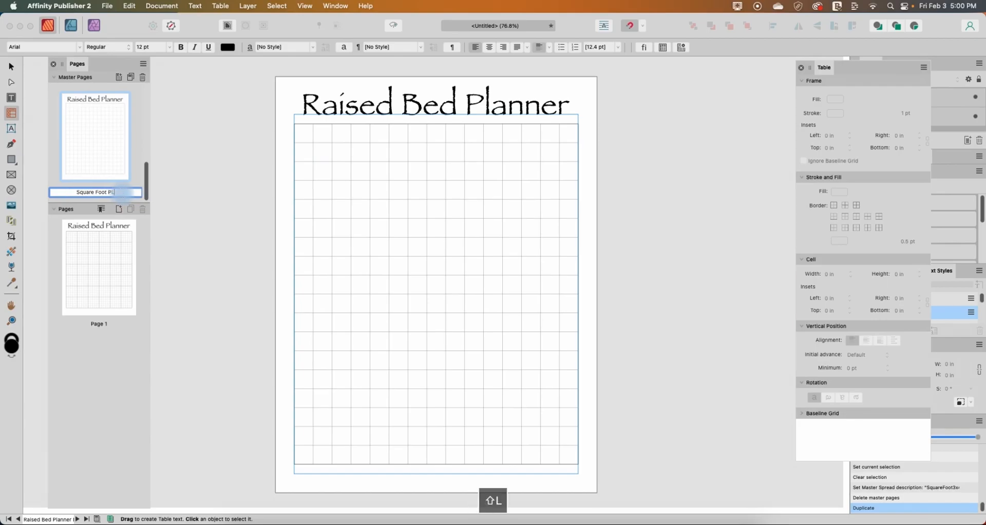
text(anner 3x4)
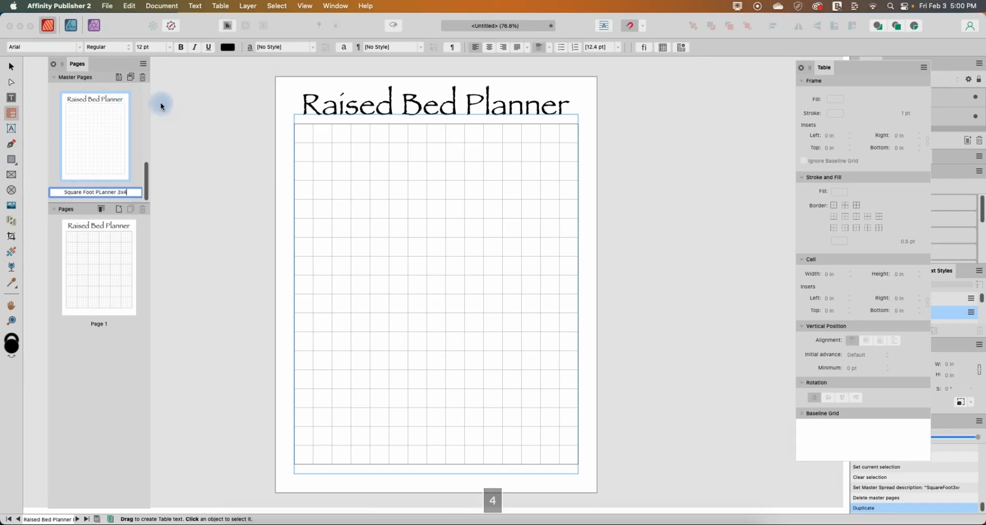
click(331, 175)
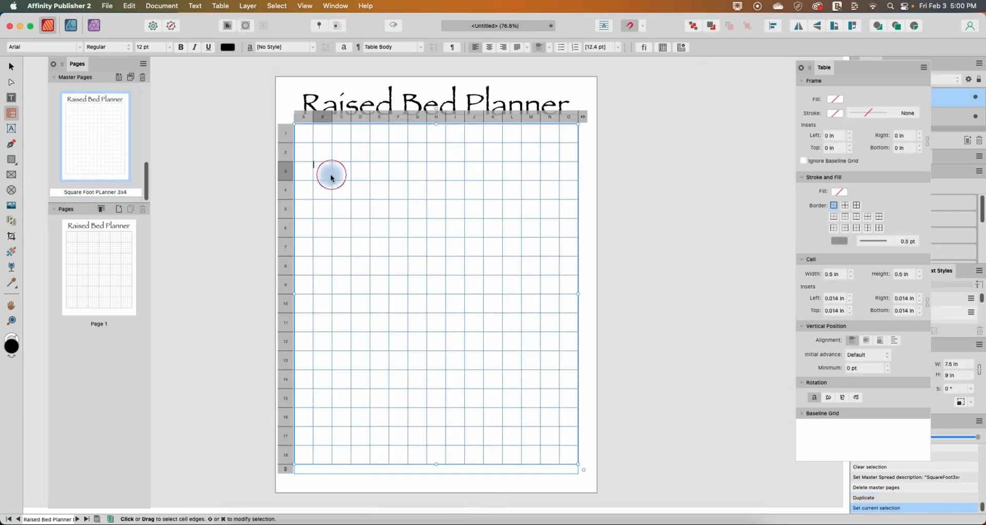
Replace the heading text on the duplicated master with "Square Foot Planner".
click(403, 89)
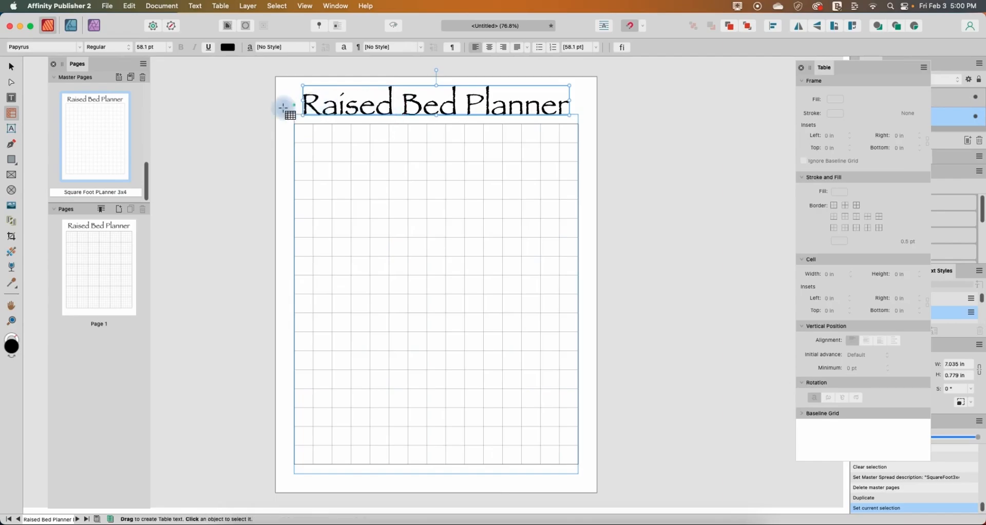
click(11, 129)
click(392, 95)
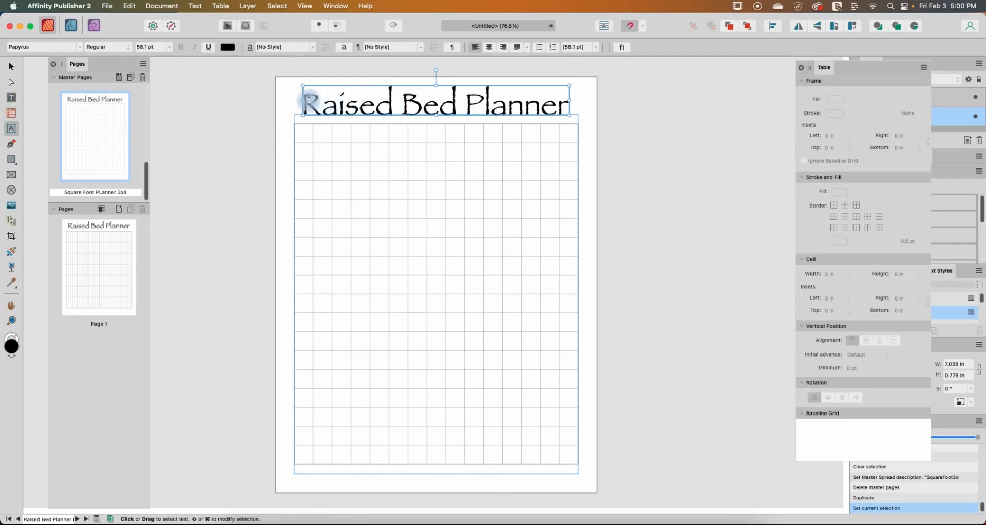
drag(304, 100, 583, 100)
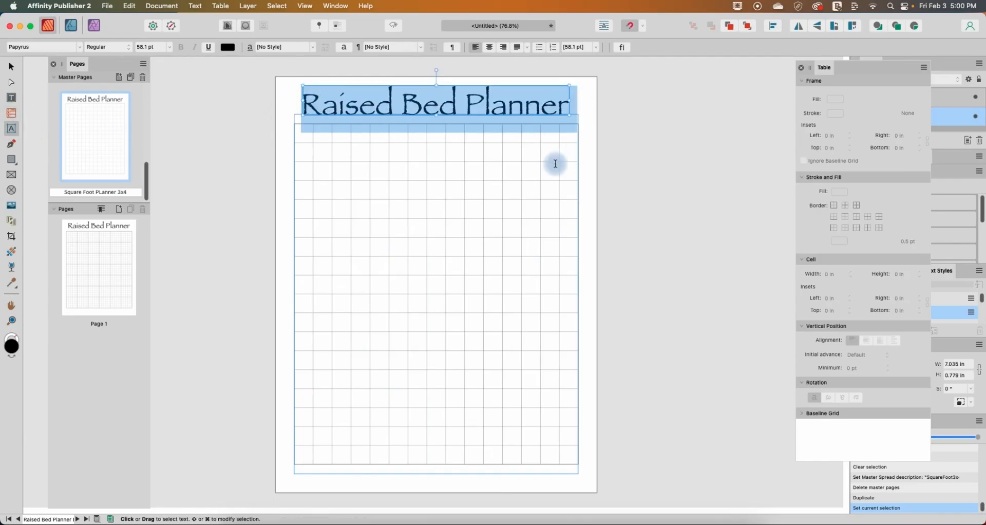
text(Squart)
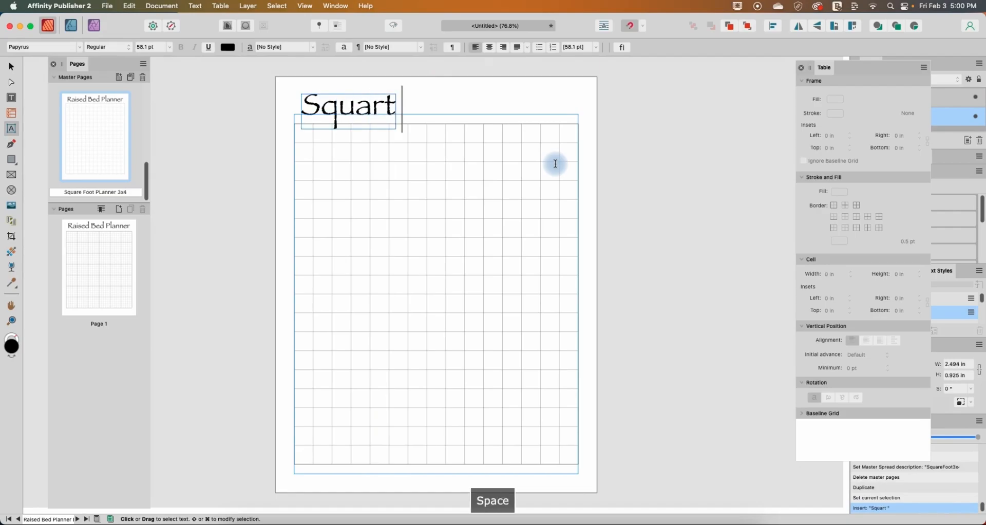
key(BackSpace)
text(e)
key(BackSpace)
key(BackSpace)
text(e Foot PL)
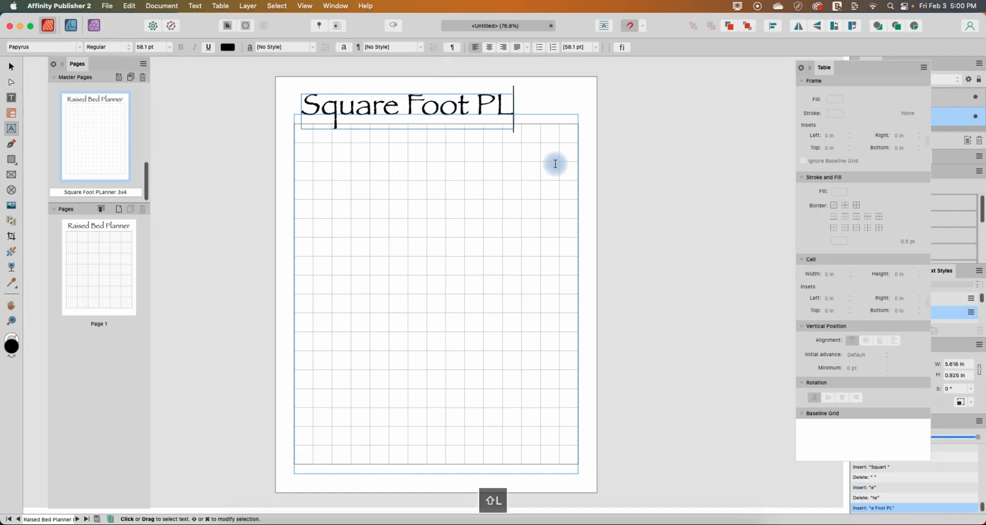
text(anner)
key(BackSpace)
key(BackSpace)
key(BackSpace)
key(BackSpace)
key(BackSpace)
key(BackSpace)
text(l)
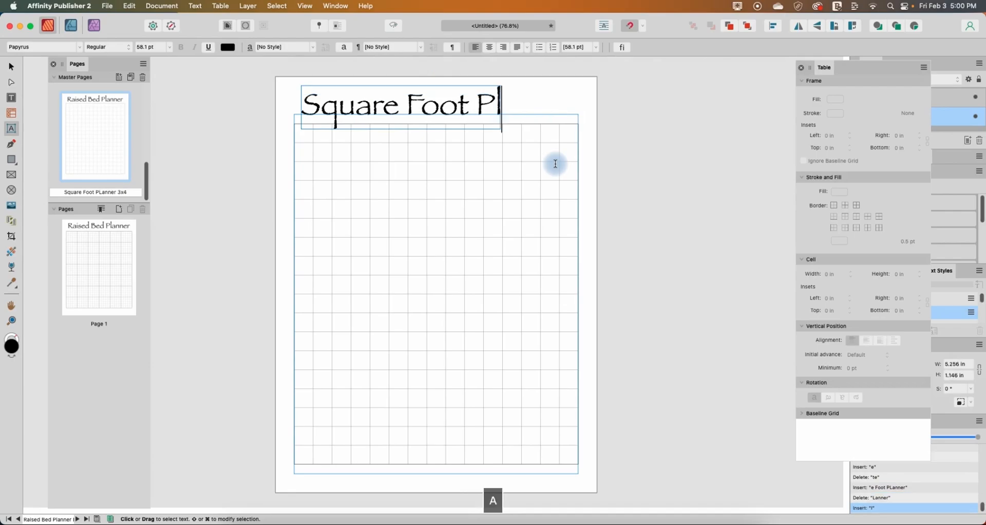
text(anner)
key(Escape)
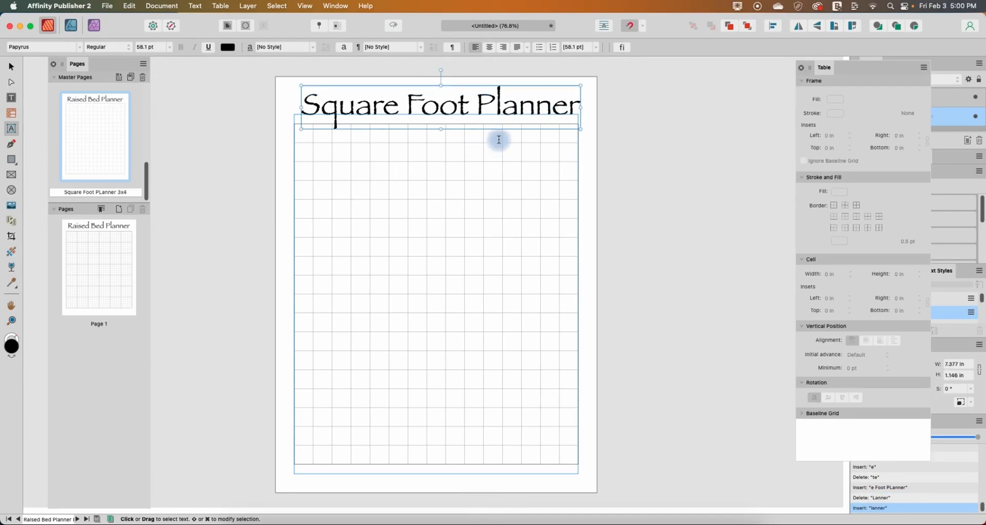
Recentre the heading horizontally on the page and deselect it.
click(11, 66)
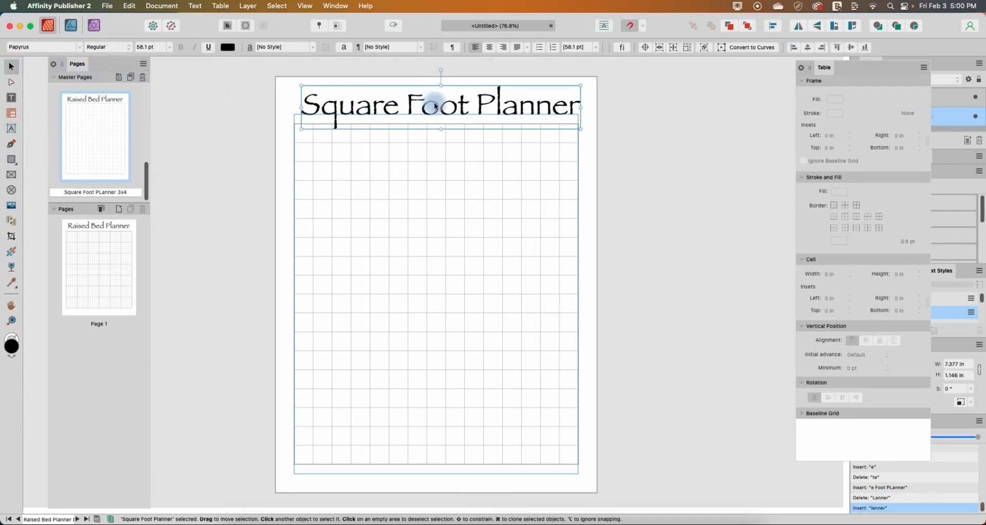
drag(436, 106, 431, 108)
click(621, 187)
Check the square foot grid in the reference PDF and reduce the master's table to 6 columns and 8 rows.
click(463, 239)
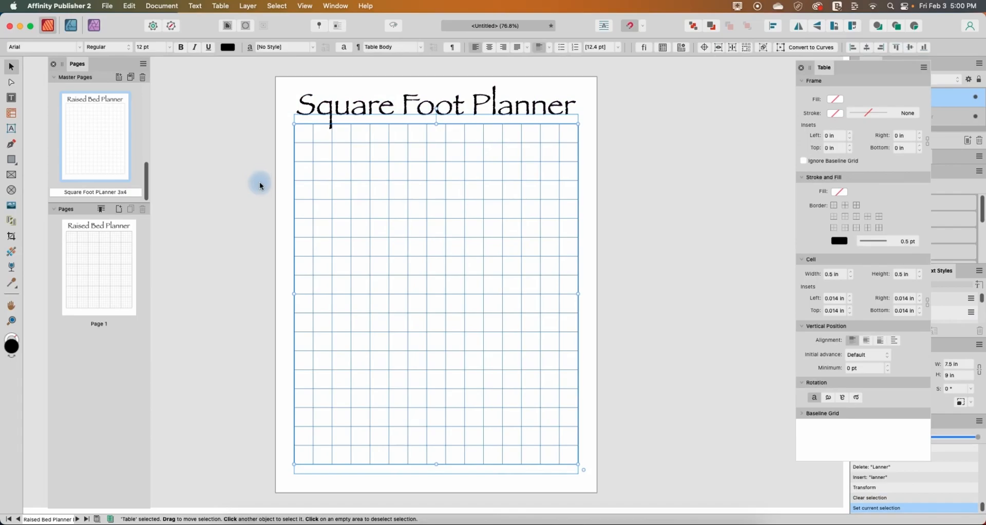
click(7, 114)
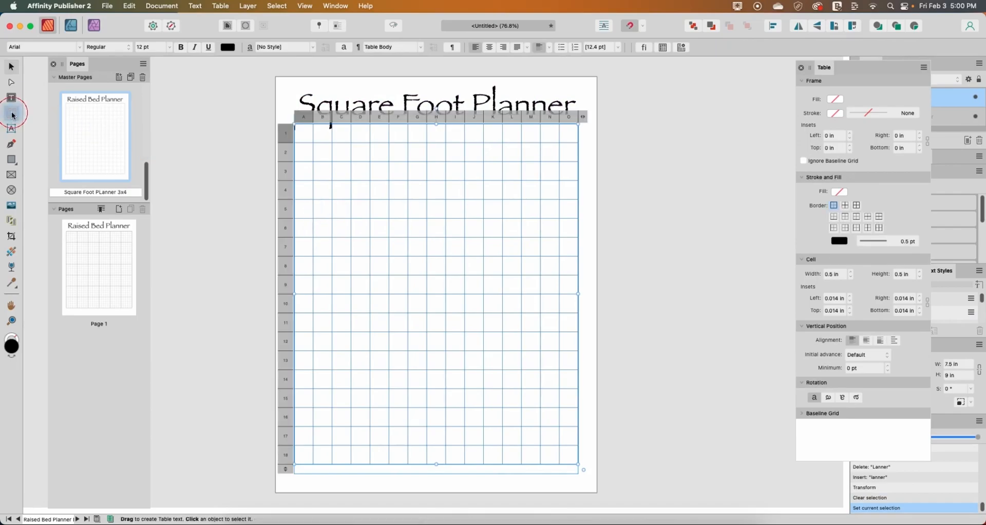
click(639, 521)
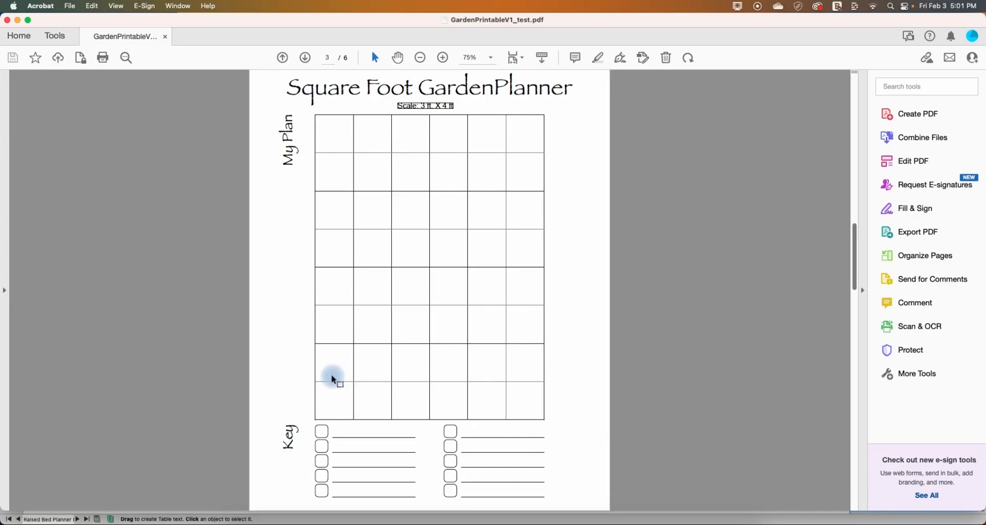
click(675, 519)
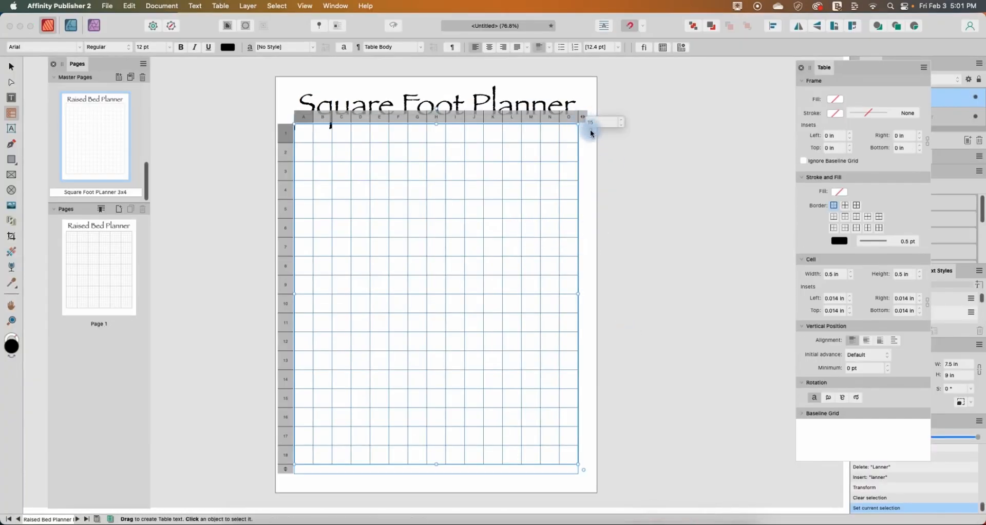
text(6)
key(Return)
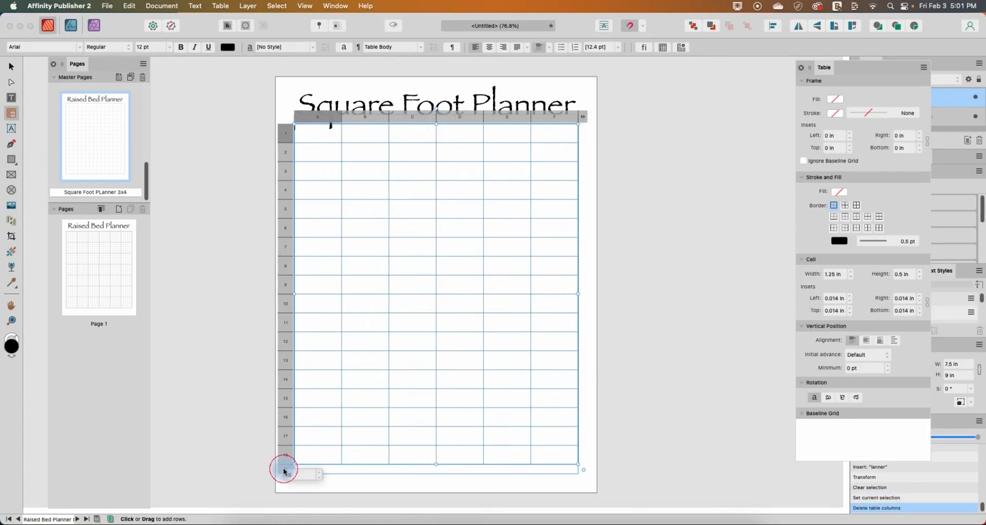
text(8)
key(Return)
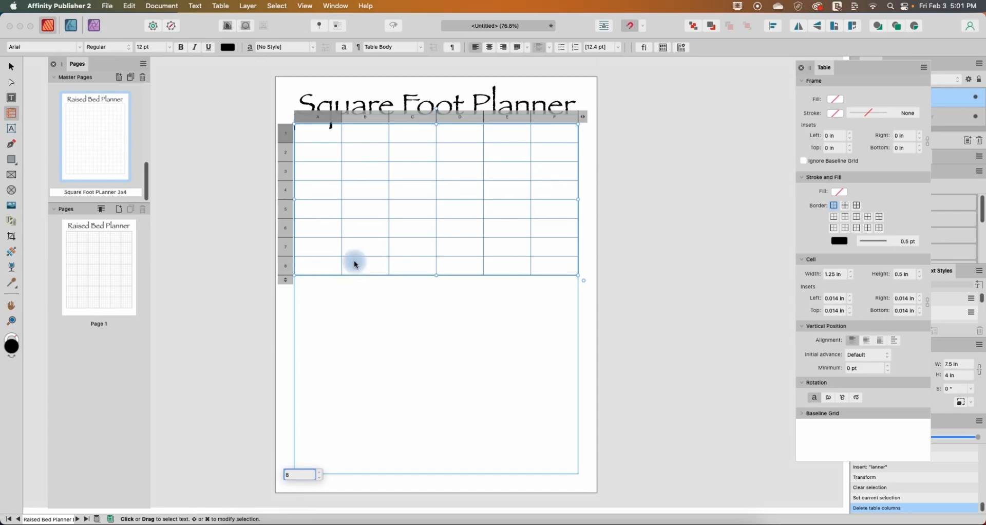
Select all the table's cells and set their width and height to 1 in.
drag(353, 261, 547, 122)
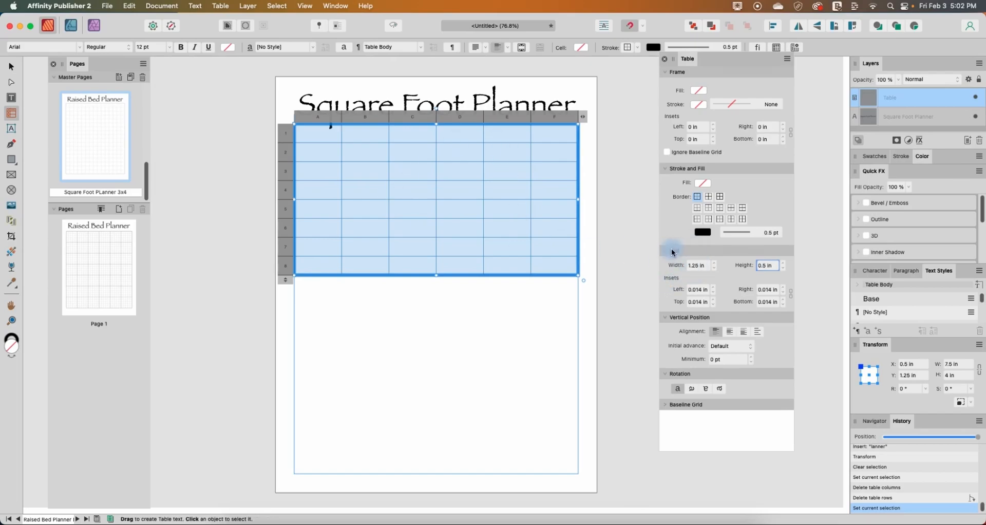
click(701, 266)
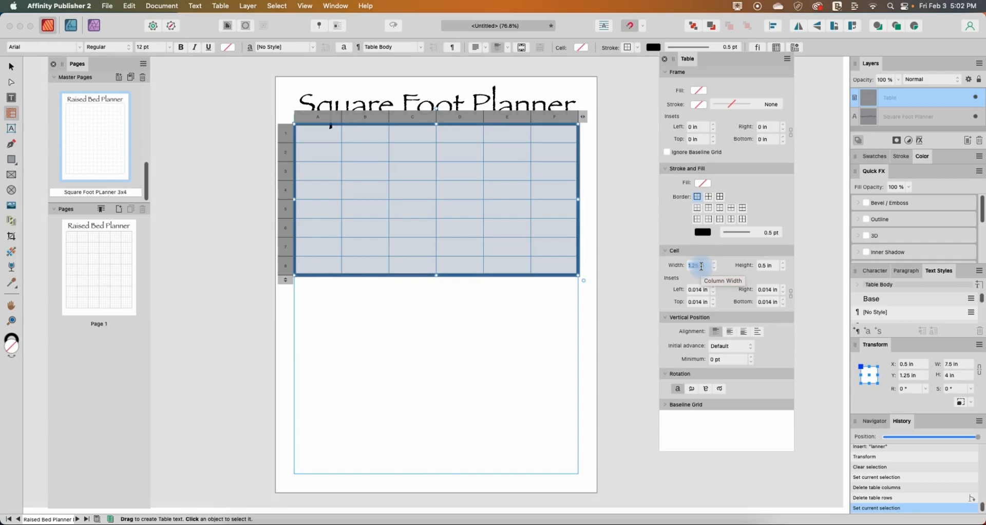
text(1)
click(769, 265)
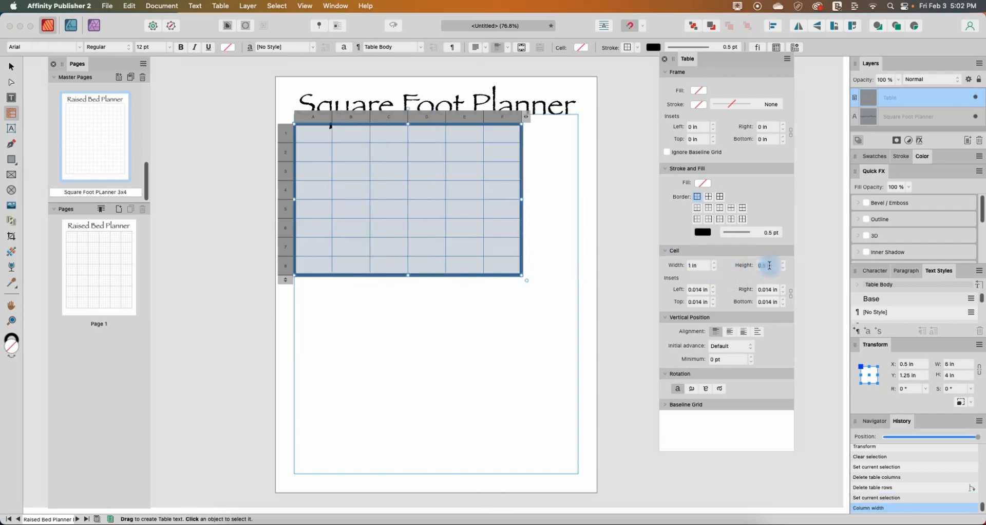
text(1)
key(Return)
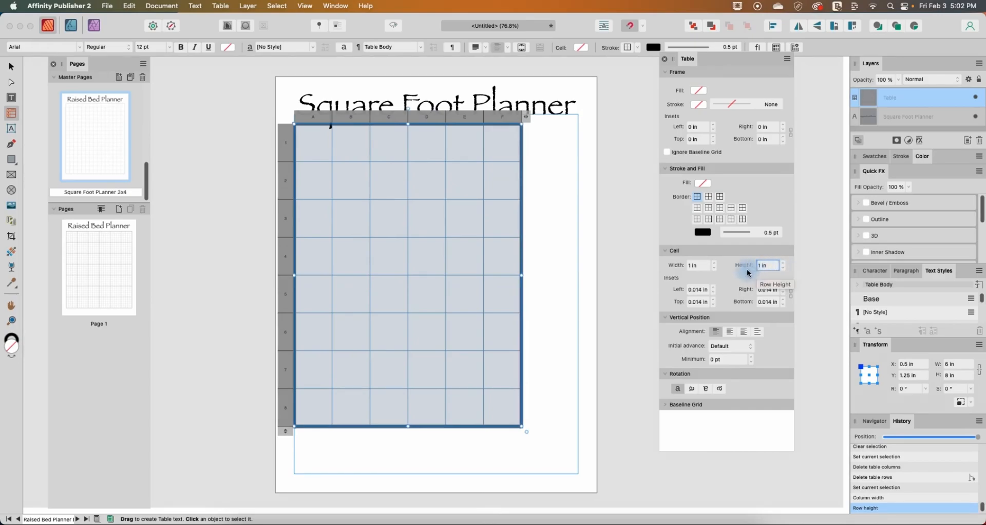
Set the width and height of all the table's cells to 0.9 in.
click(706, 270)
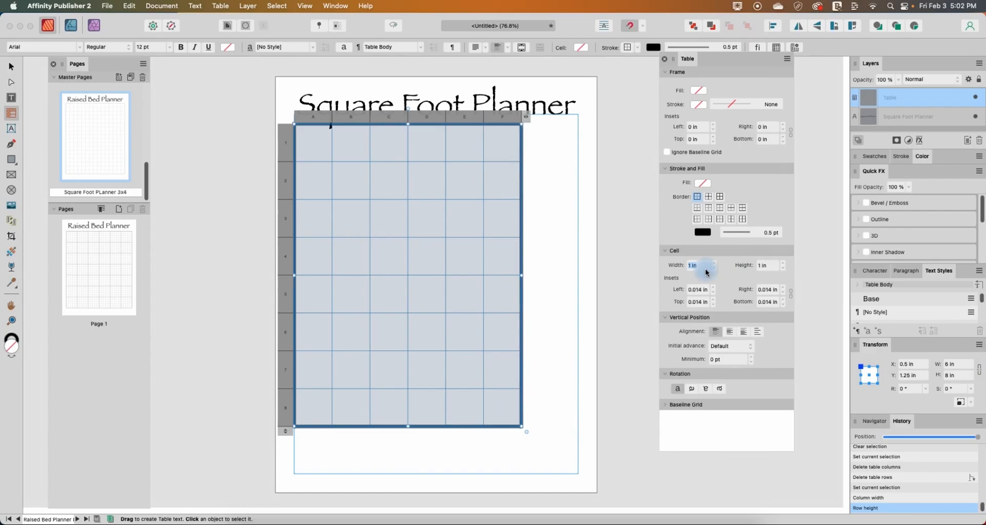
text(0.9)
click(767, 268)
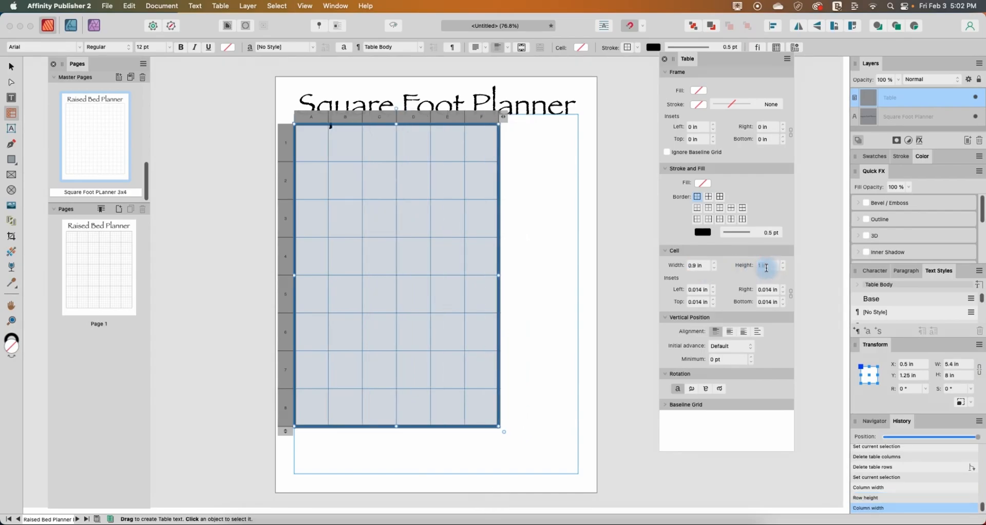
text(0.9)
key(Return)
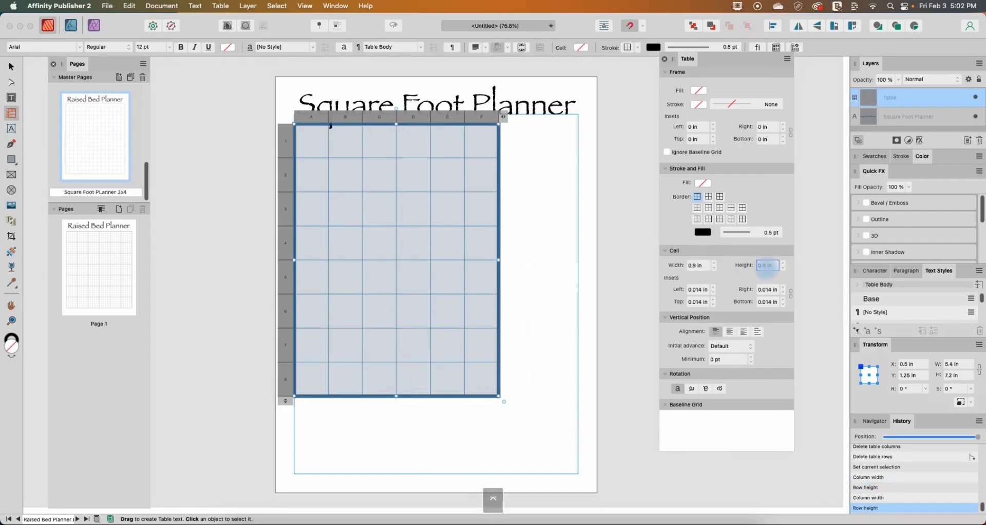
Centre the table horizontally beneath the heading at X 1.55 in, Y 1.15 in and deselect it.
click(10, 66)
drag(333, 214, 374, 211)
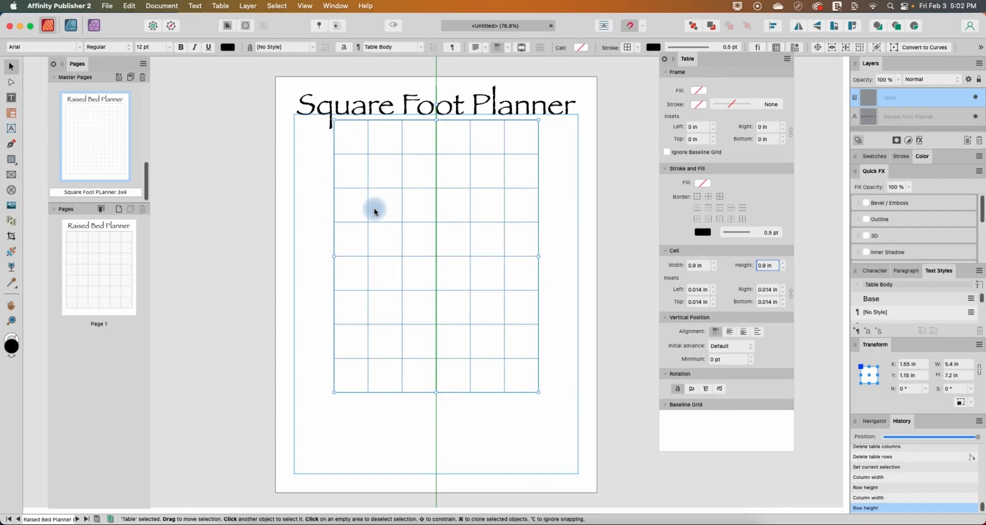
drag(373, 208, 374, 208)
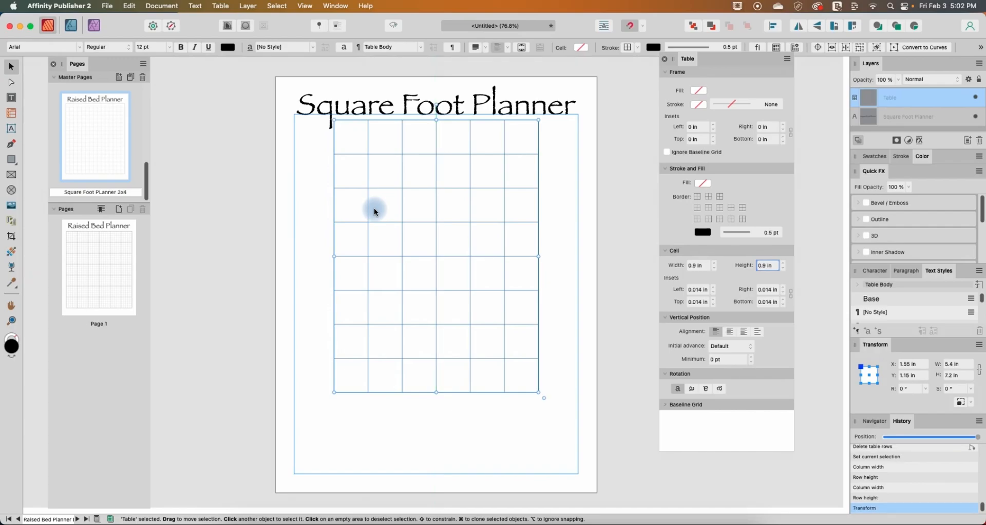
click(579, 275)
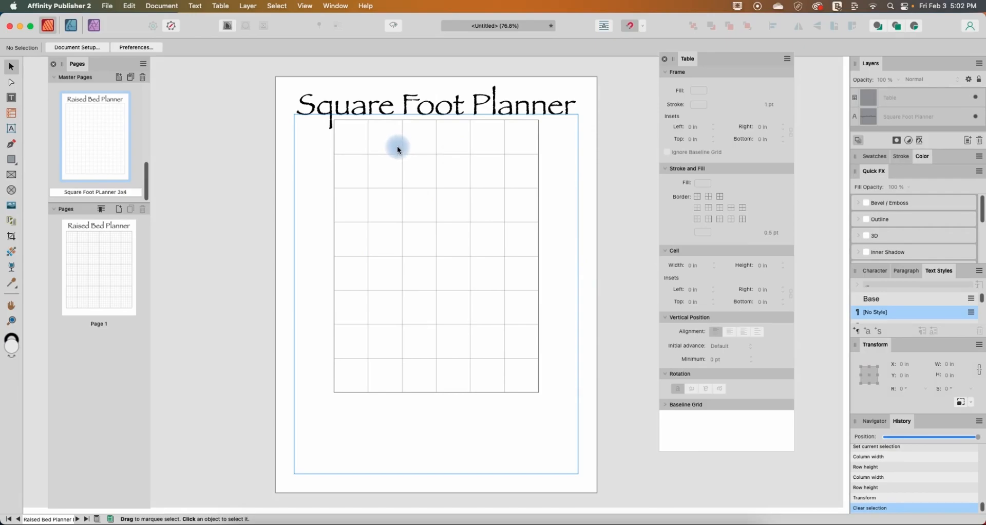
Colour the right borders of the square foot table's second and fourth columns black.
double_click(398, 164)
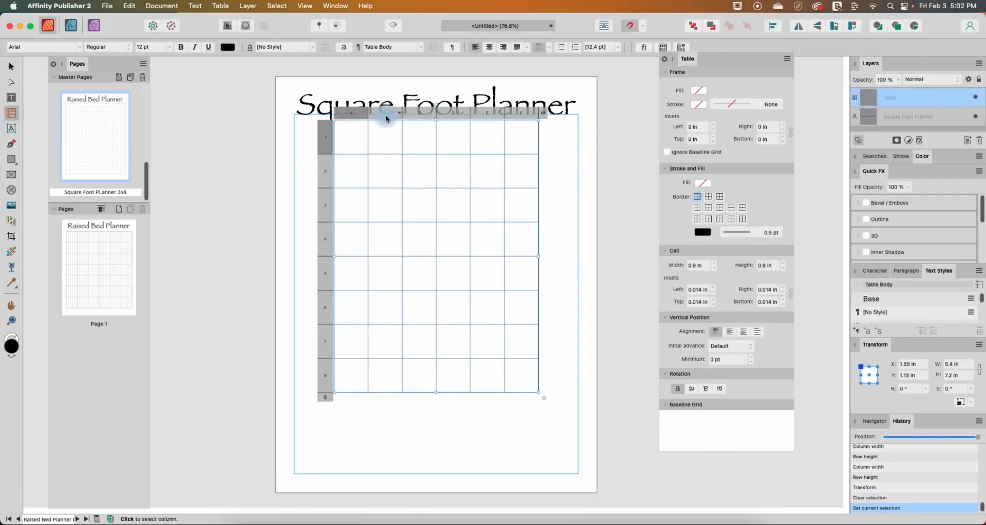
click(385, 116)
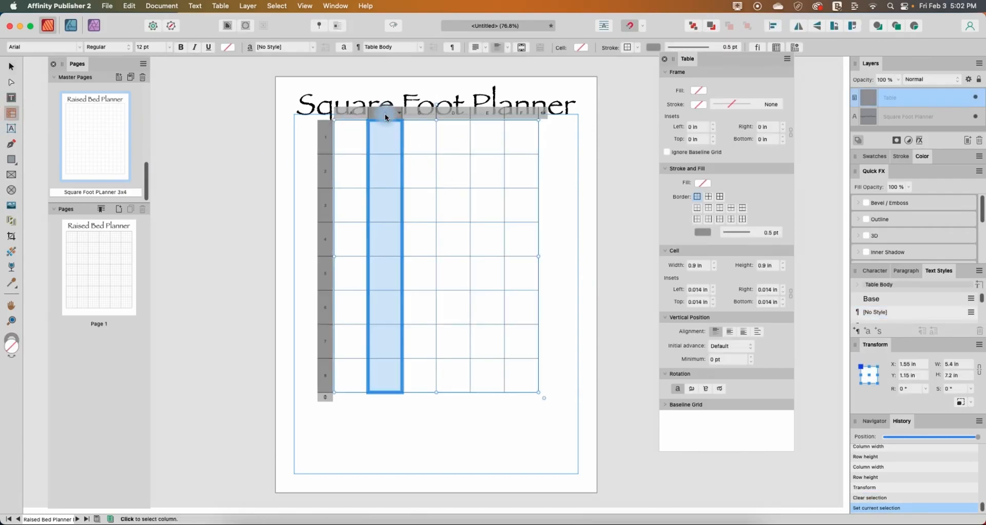
super+click(456, 114)
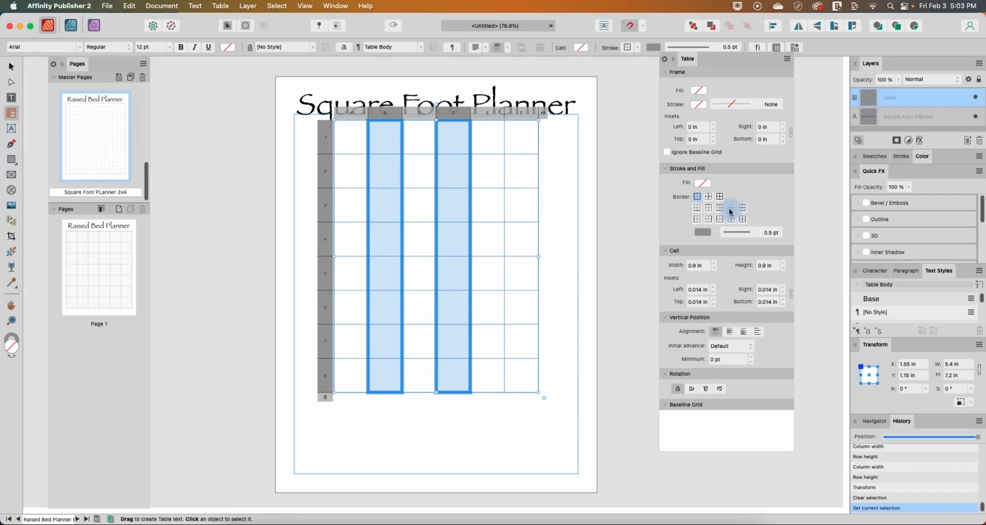
click(696, 200)
click(711, 221)
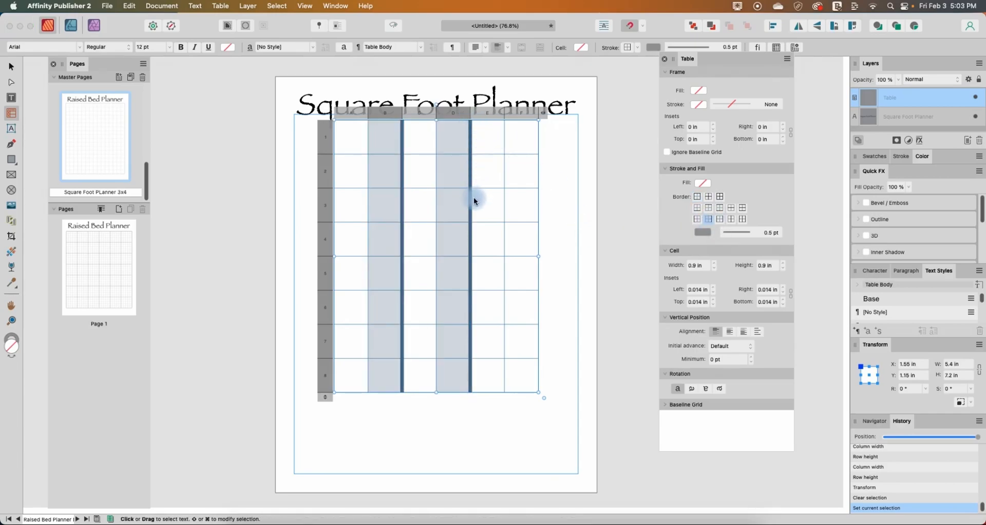
click(701, 232)
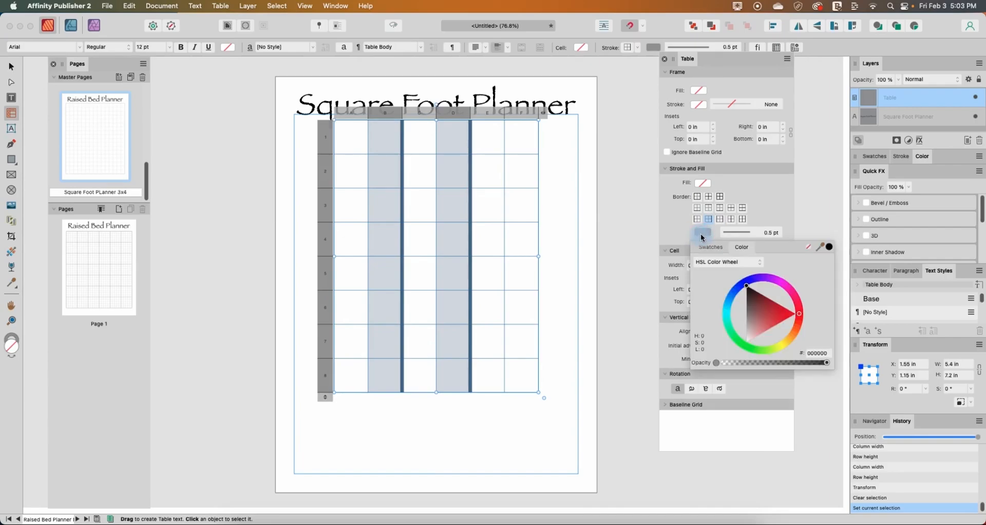
click(829, 246)
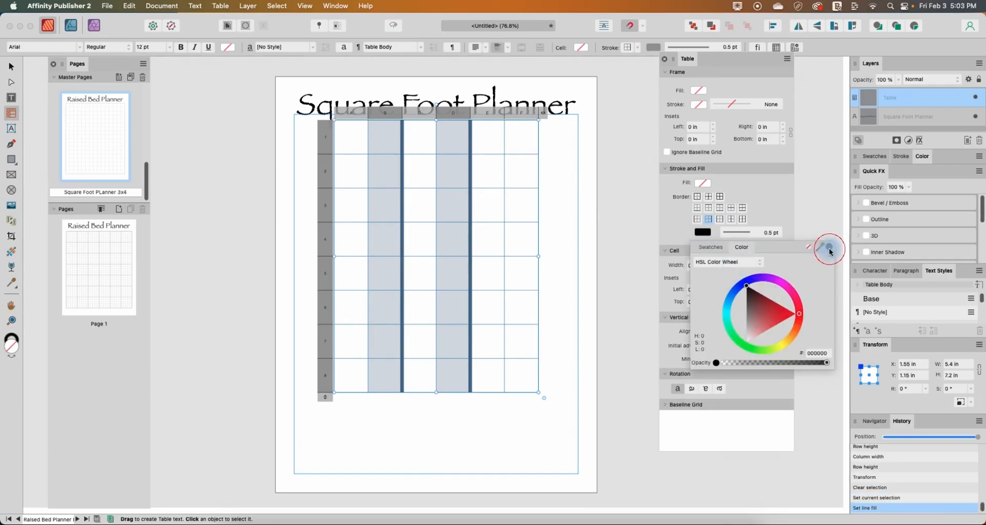
Set the stroke width of those two columns' right borders to 0.7 pt and deselect the table.
click(755, 232)
click(785, 262)
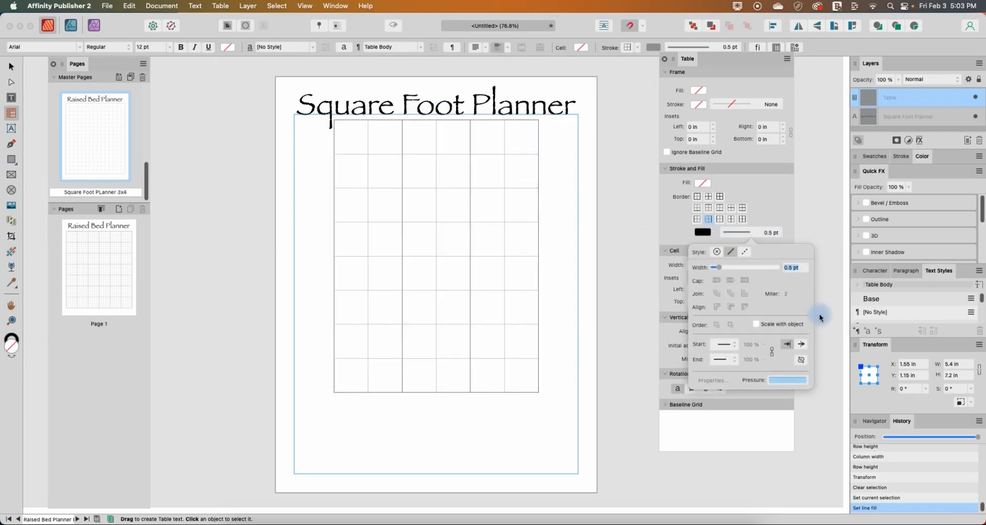
text(7)
key(Return)
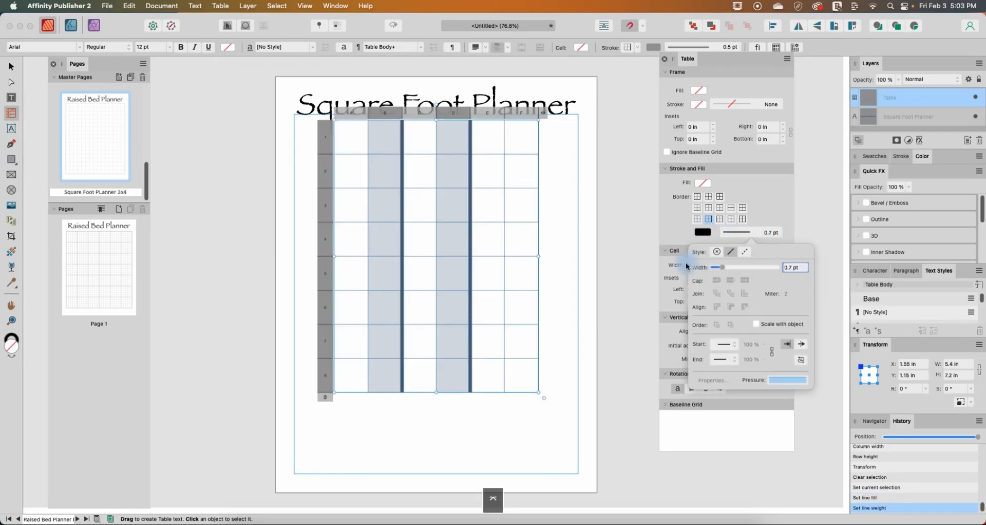
click(610, 262)
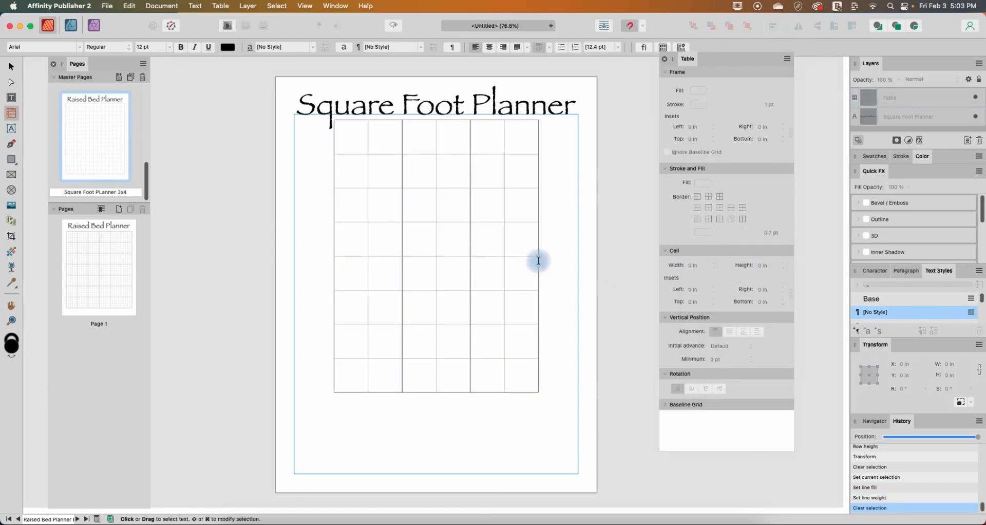
click(570, 225)
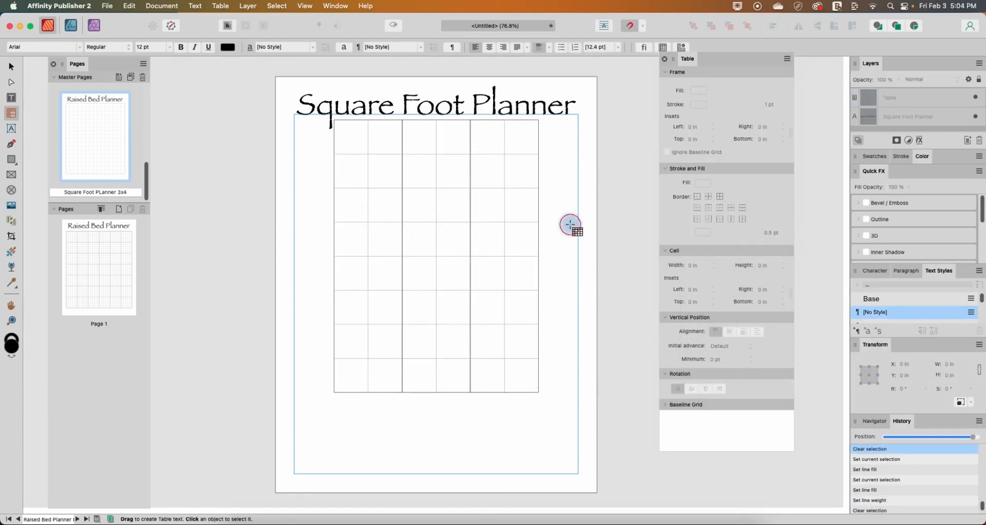
click(335, 154)
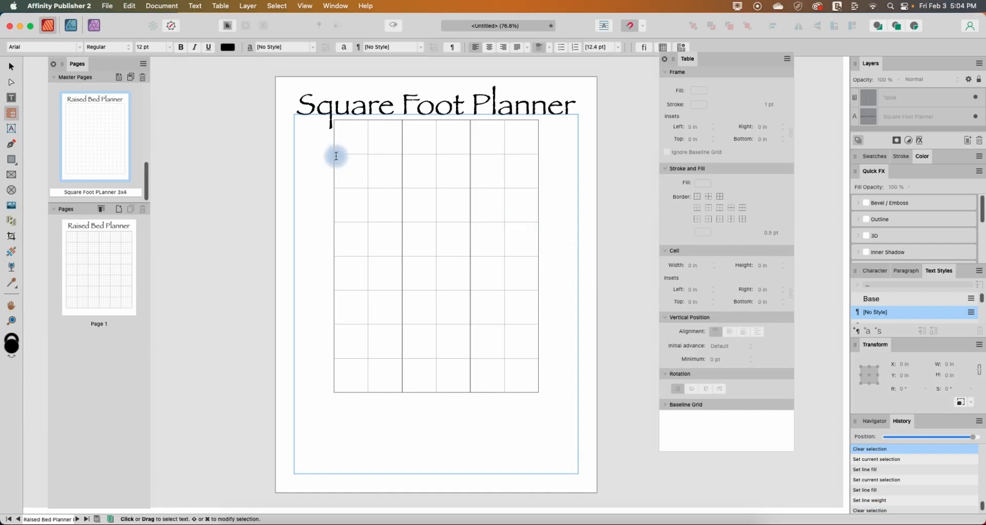
drag(328, 140, 319, 332)
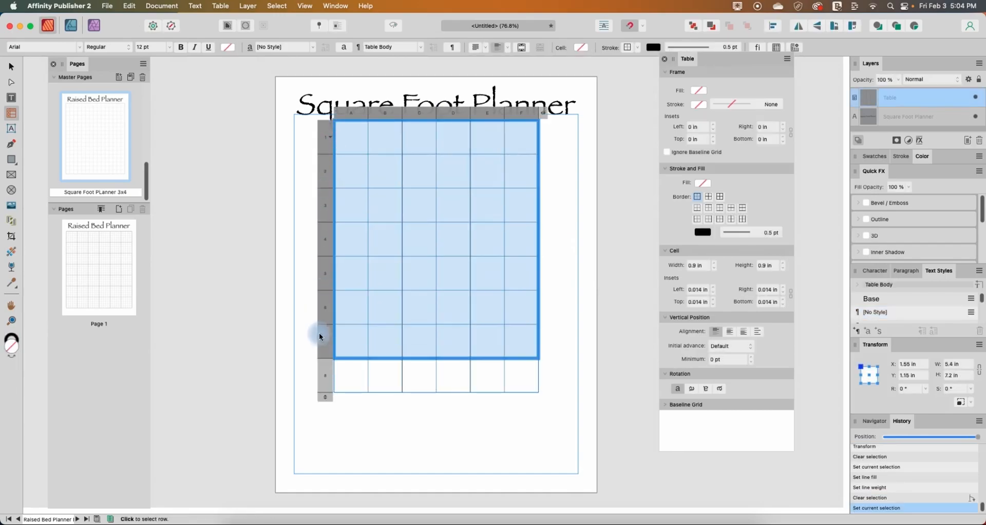
click(288, 238)
Colour the bottom borders of the table's second, fourth and sixth rows black.
click(355, 150)
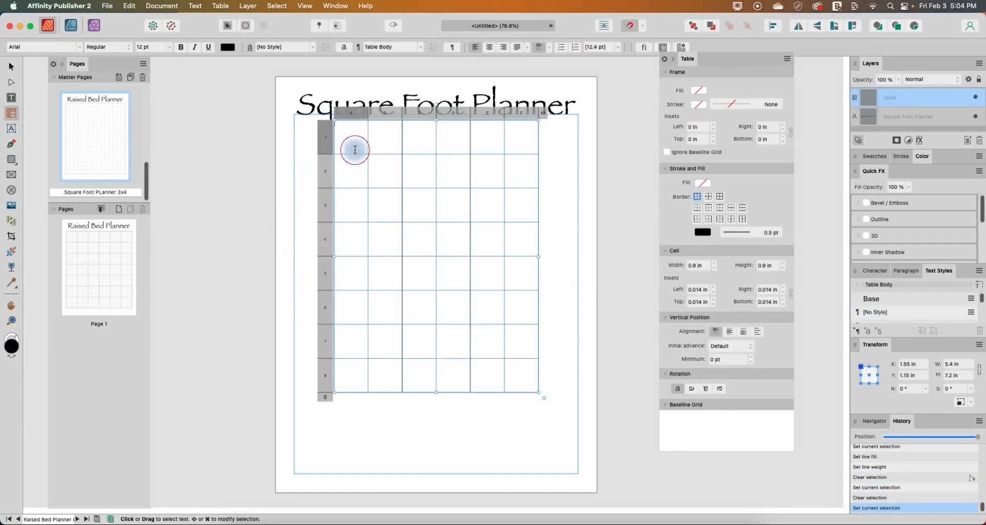
click(323, 172)
super+click(323, 238)
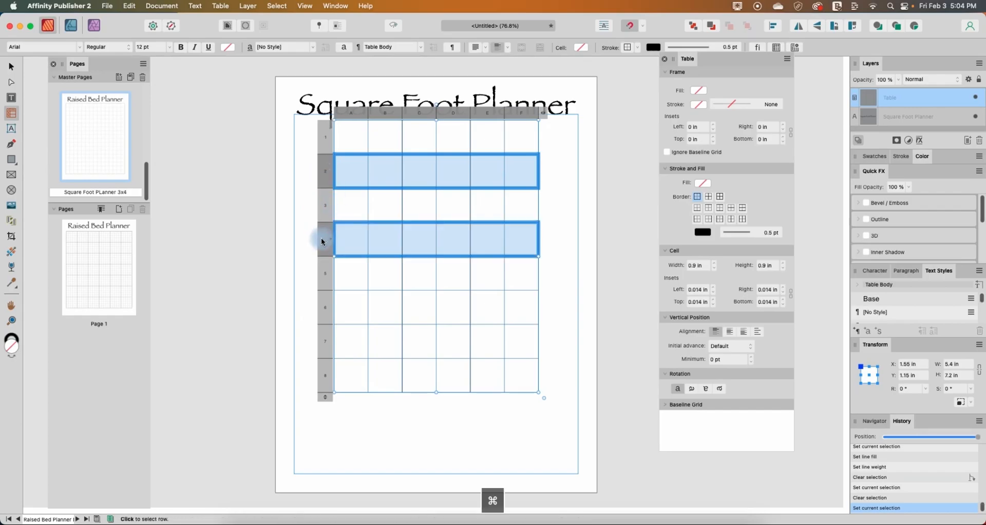
super+click(324, 316)
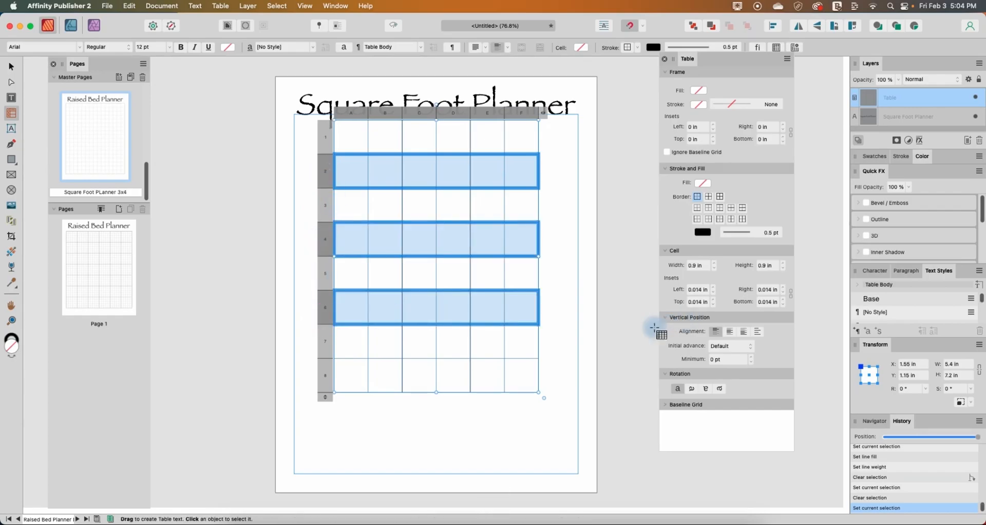
click(696, 208)
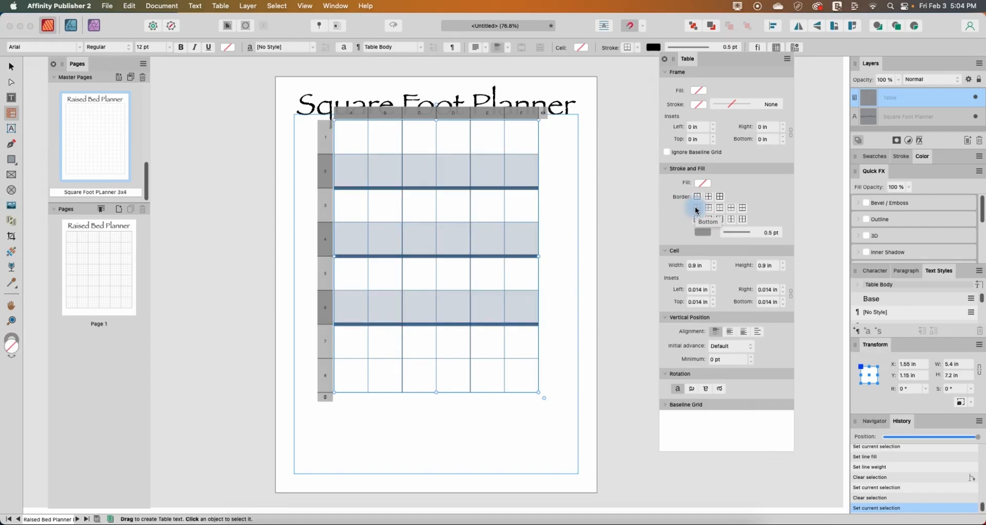
click(702, 231)
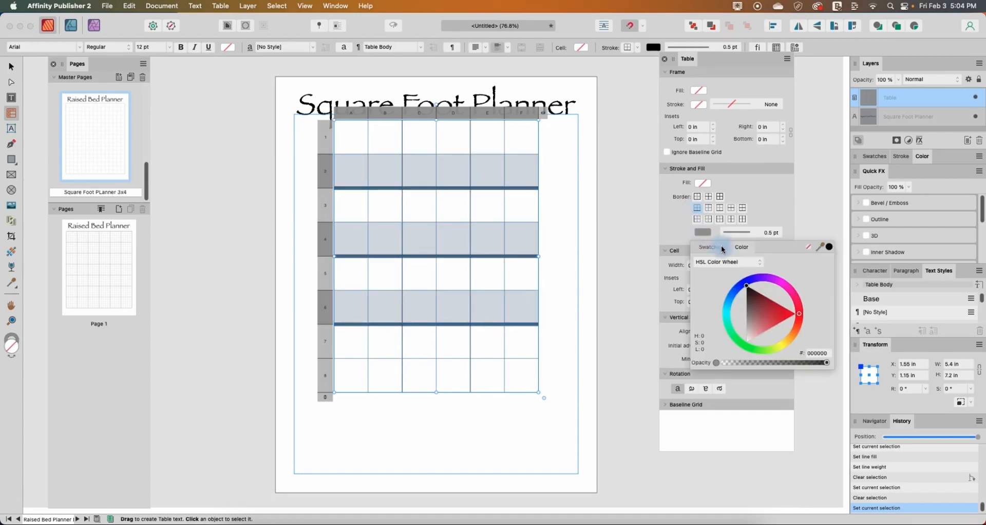
click(829, 249)
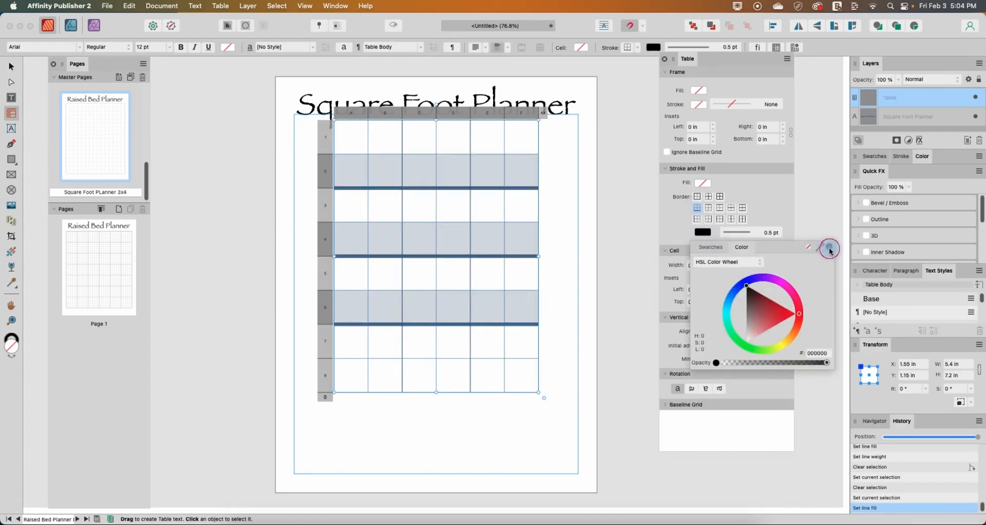
Set the stroke width of those three rows' bottom borders to 0.7 pt, deselect the table and return to the Move tool.
click(751, 233)
click(792, 268)
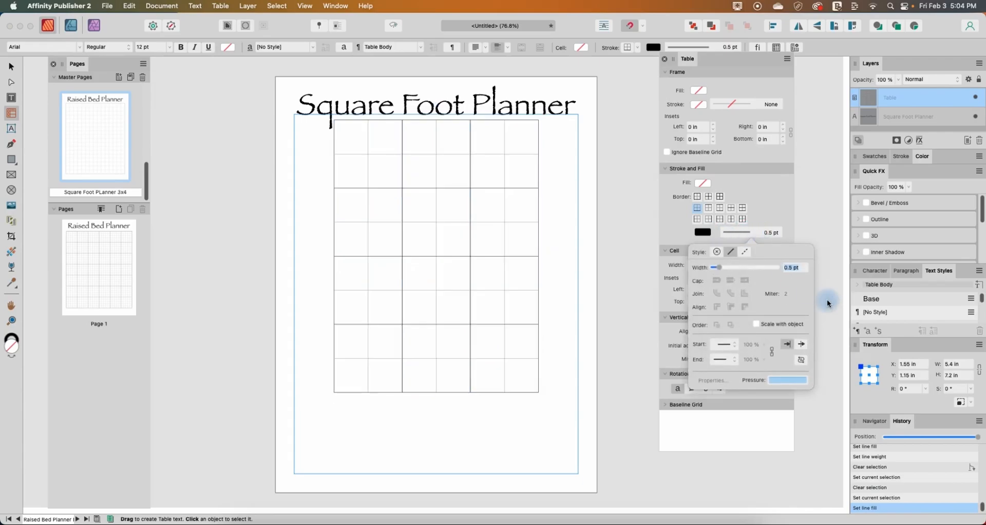
text(0.7)
key(Return)
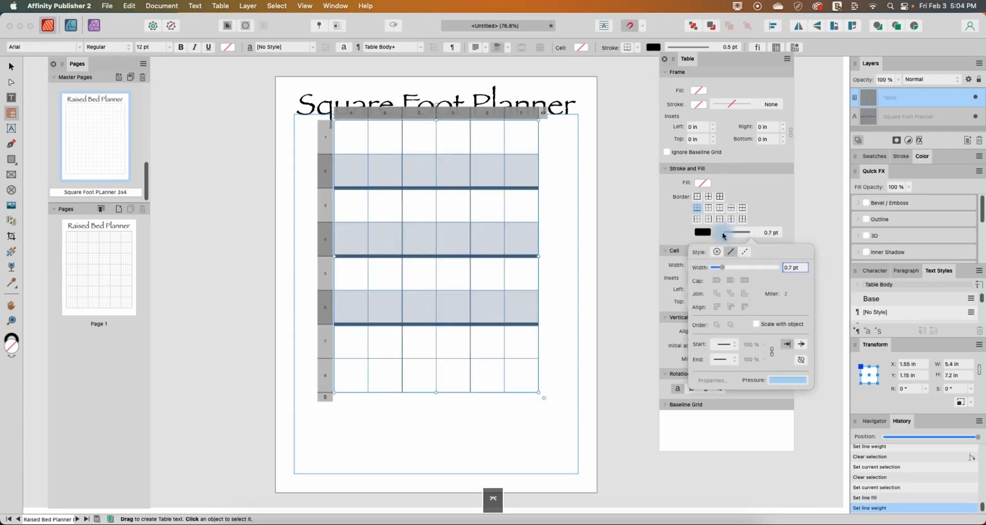
click(612, 239)
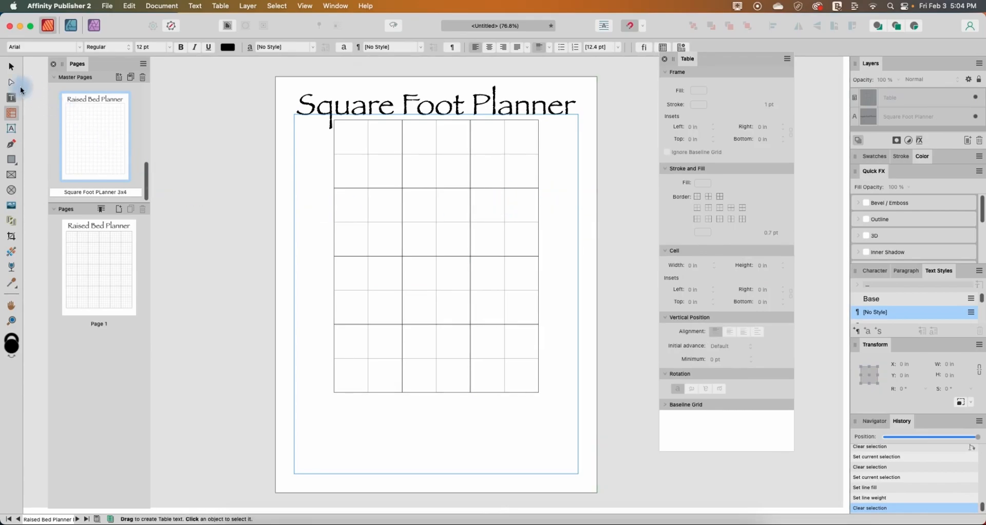
click(11, 66)
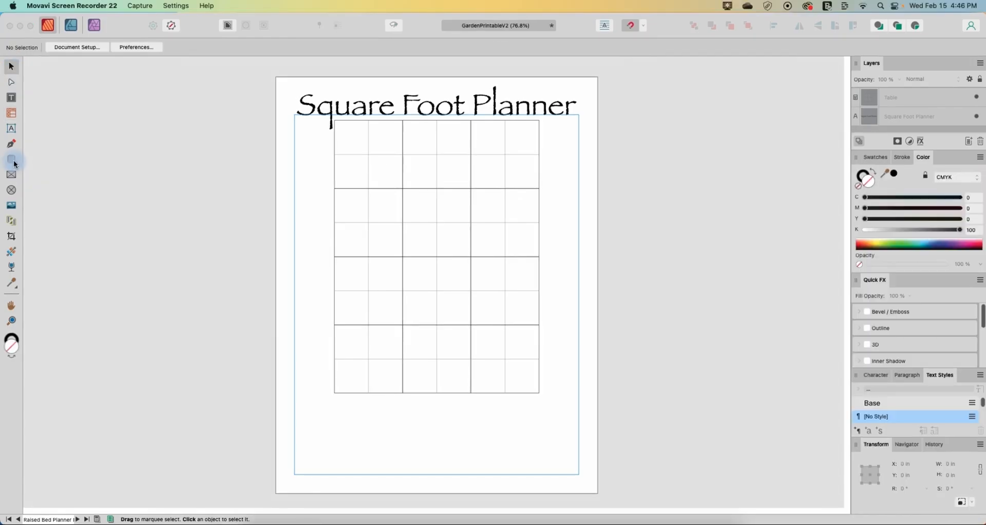
Draw a small rounded rectangle about 0.30 by 0.33 in just below the grid's lower-left corner.
click(17, 166)
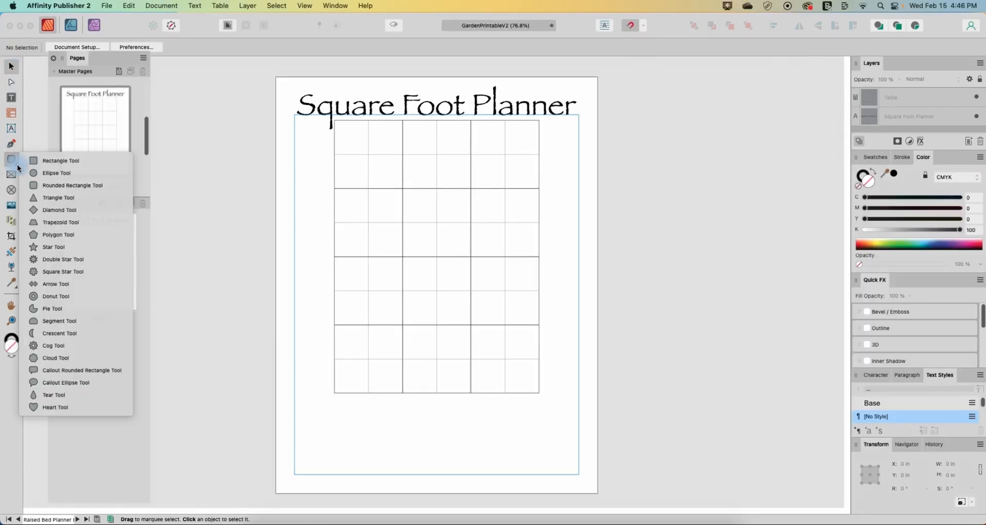
click(62, 185)
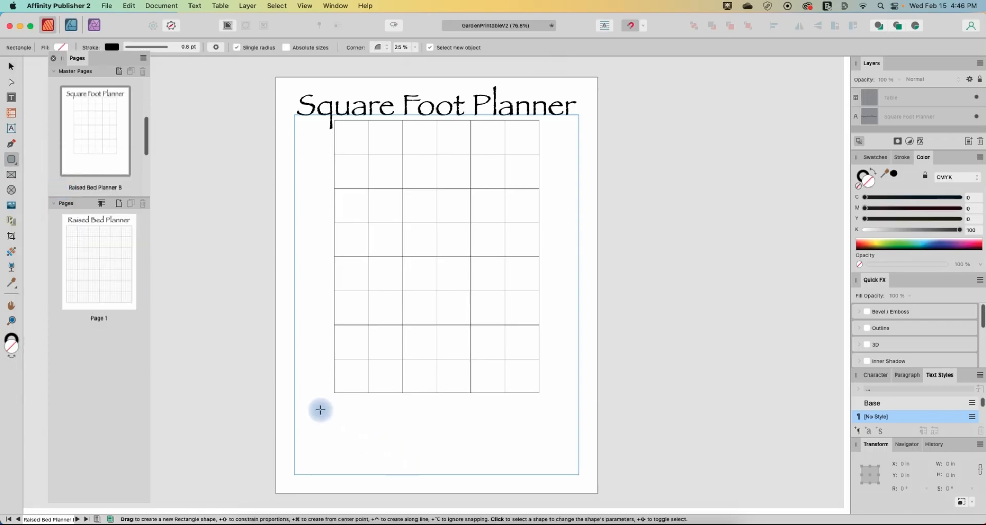
drag(318, 401, 330, 412)
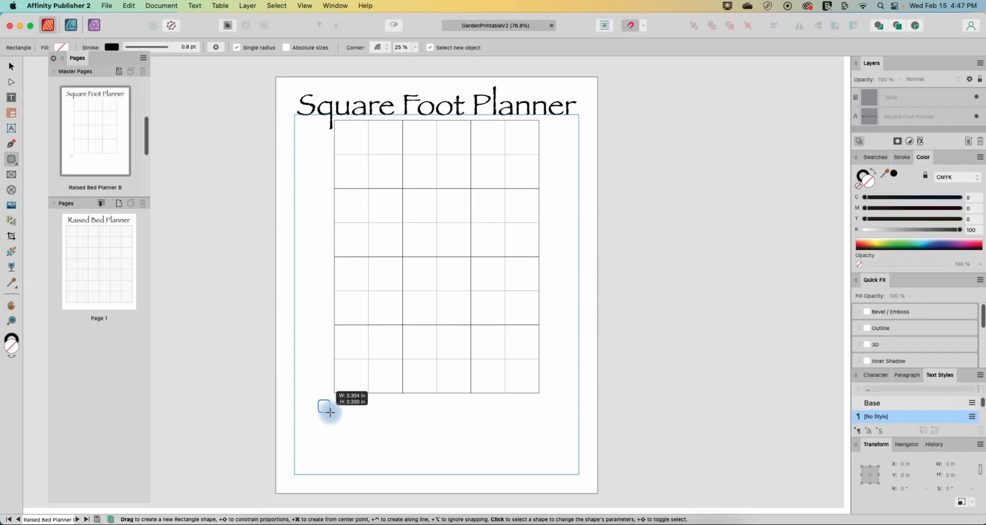
drag(330, 412, 330, 412)
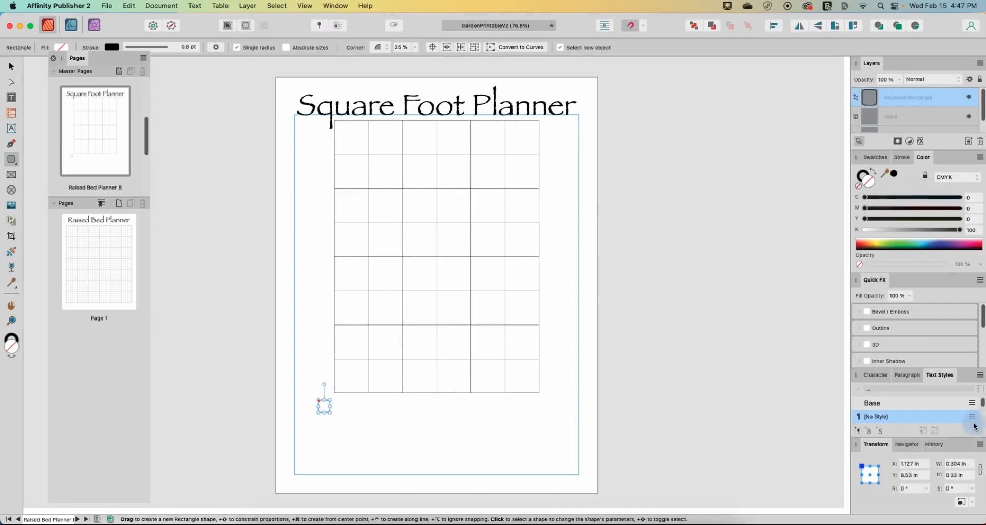
Set the rounded rectangle's width and height to 0.31 in and lock its aspect ratio.
drag(879, 445, 649, 244)
click(722, 263)
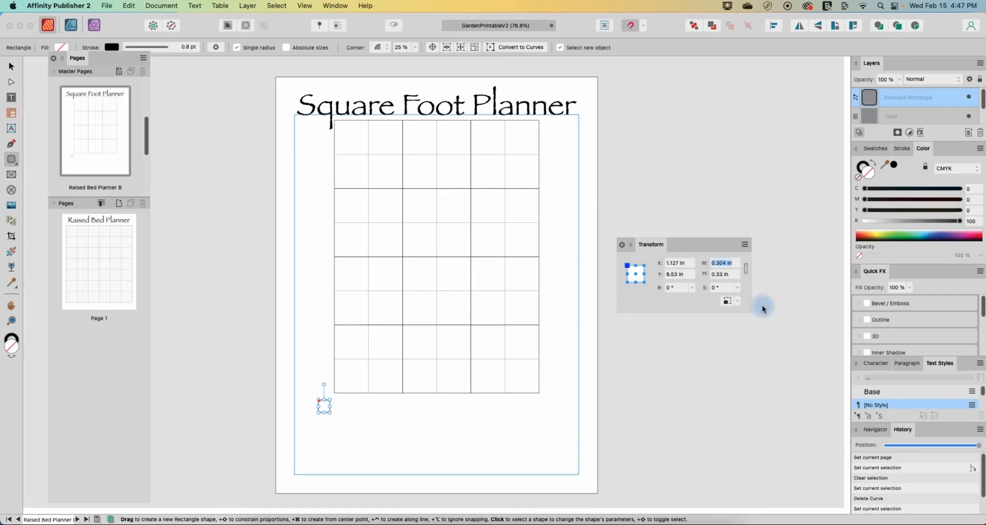
text(.310)
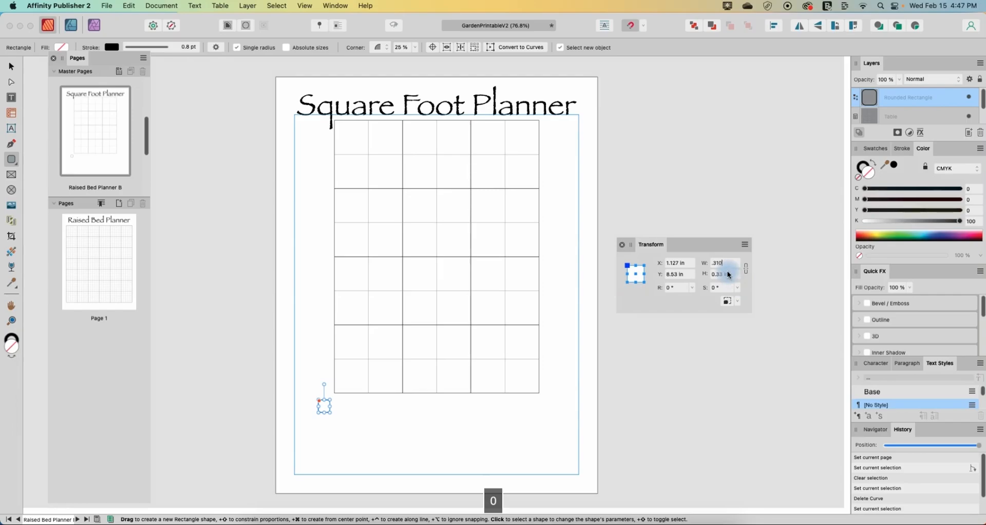
key(Tab)
text(.310)
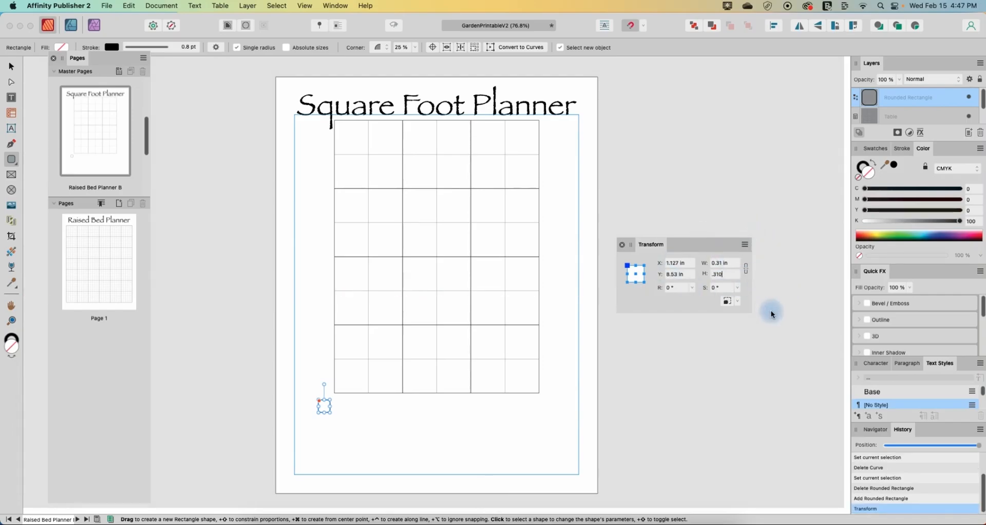
key(Return)
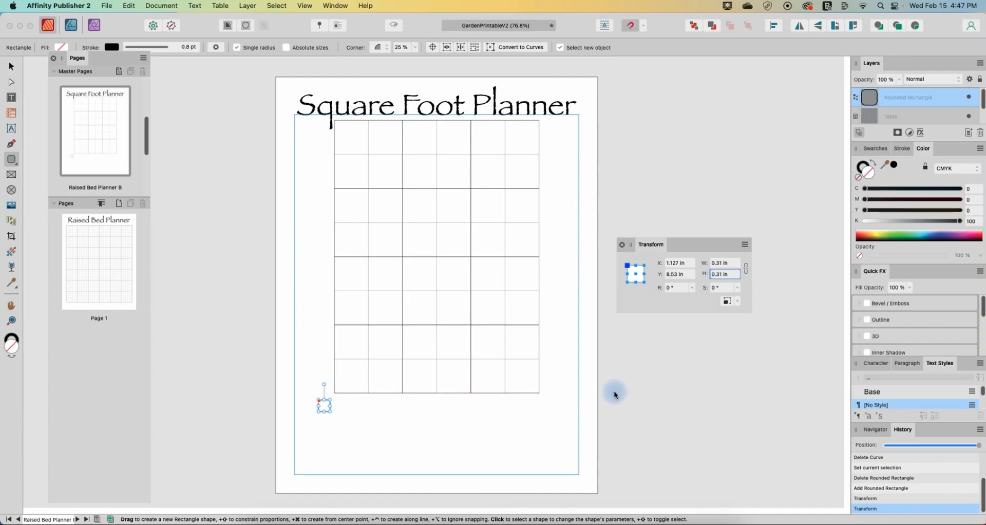
click(747, 270)
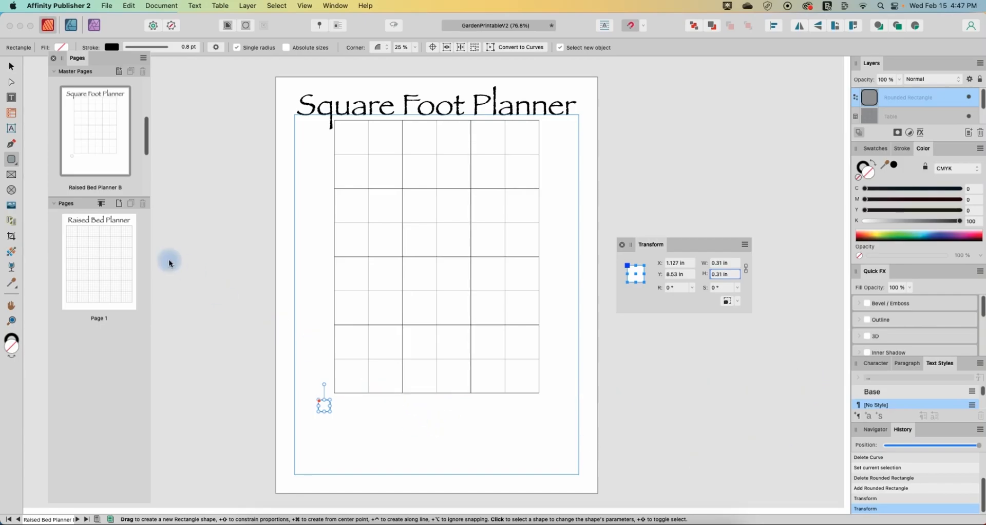
Draw a straight horizontal line with the Pen tool's line mode, starting just right of the rounded rectangle's lower edge.
click(11, 144)
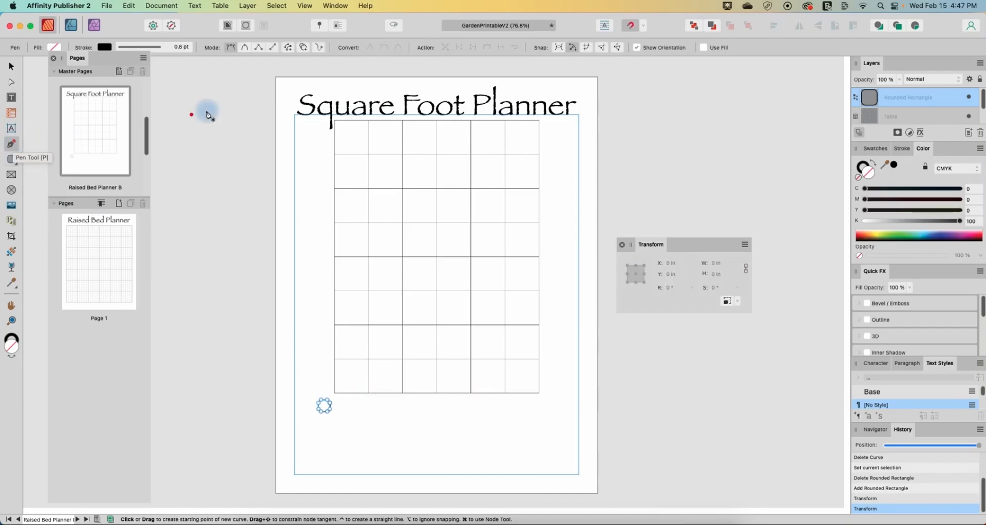
click(273, 47)
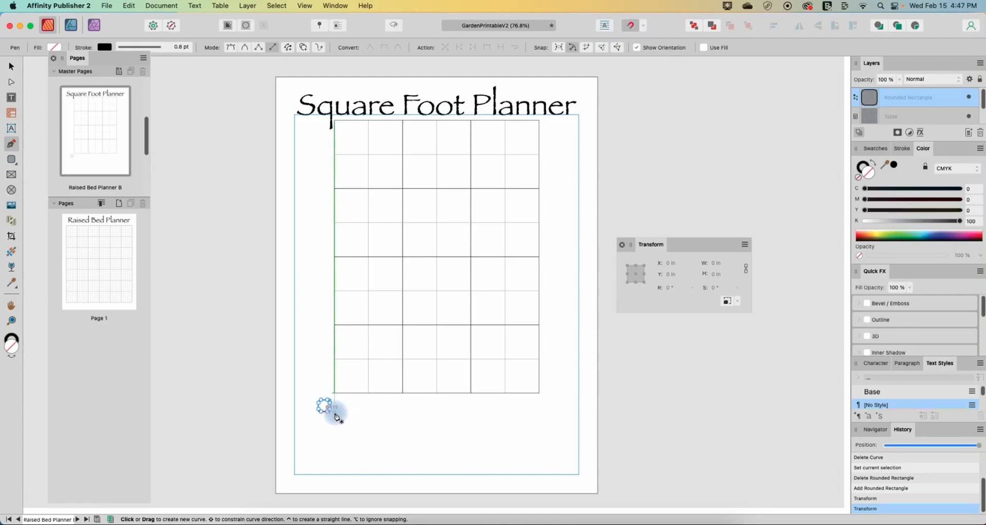
click(336, 413)
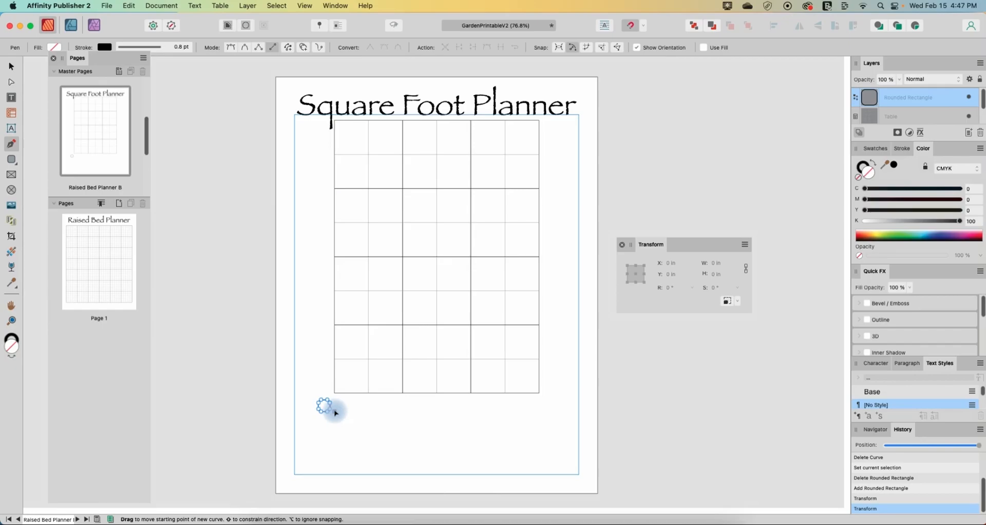
shift+click(427, 413)
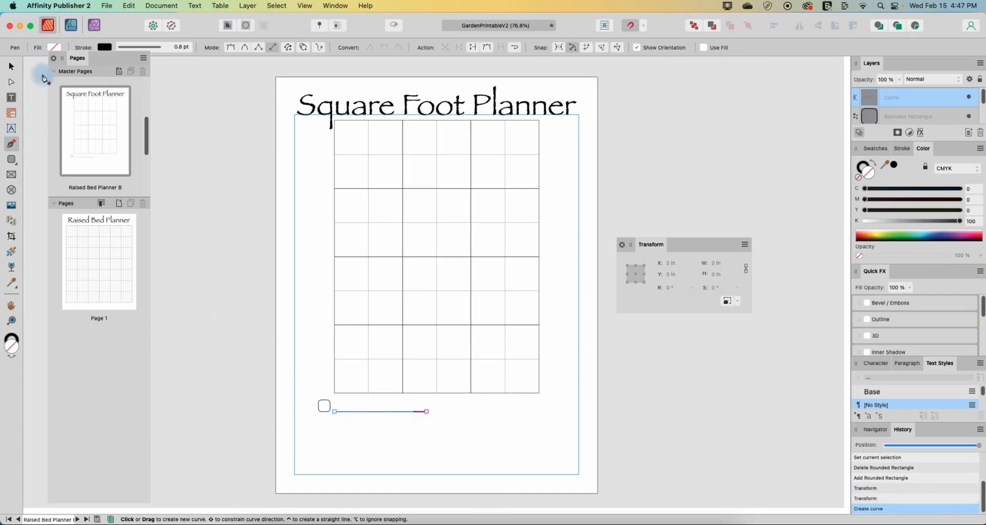
Check the stroke settings of the horizontal line beside the rounded rectangle and deselect it.
click(12, 67)
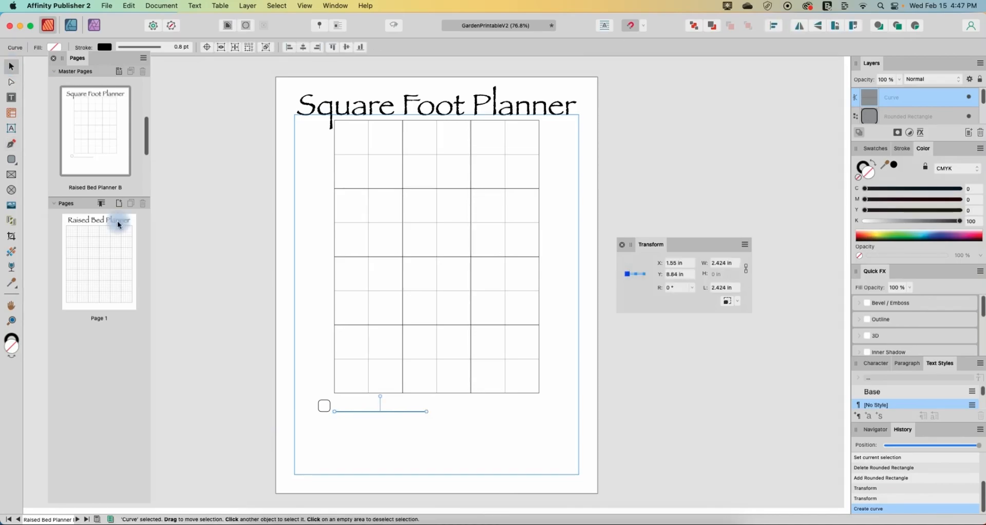
click(285, 360)
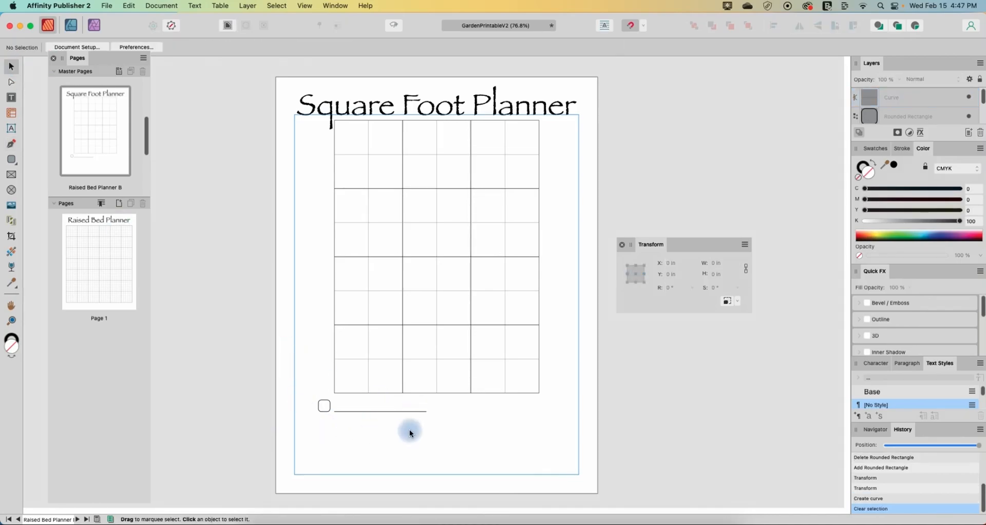
click(385, 411)
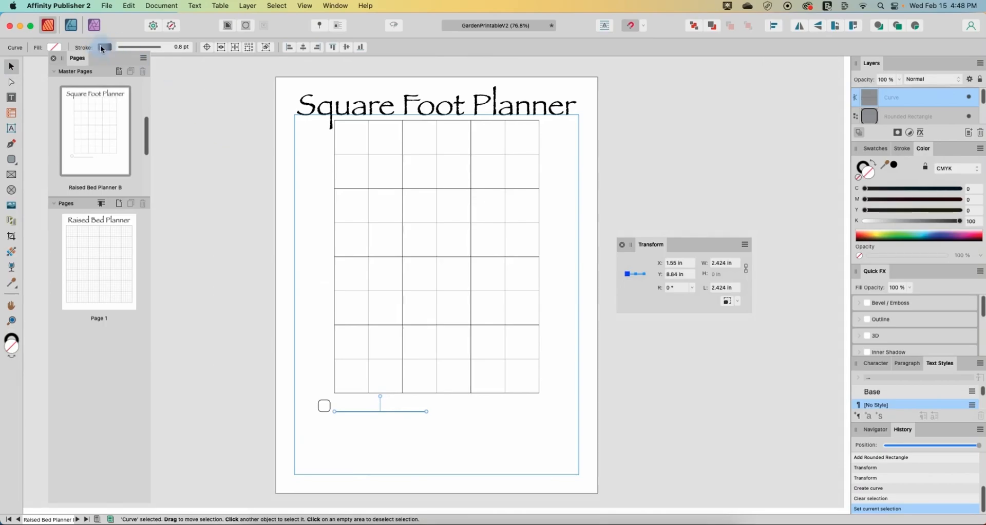
click(172, 47)
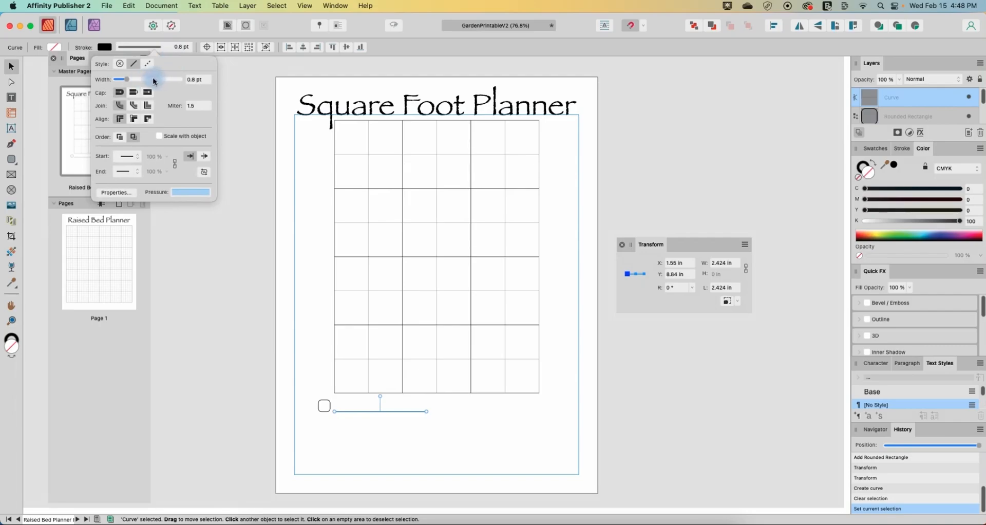
click(242, 126)
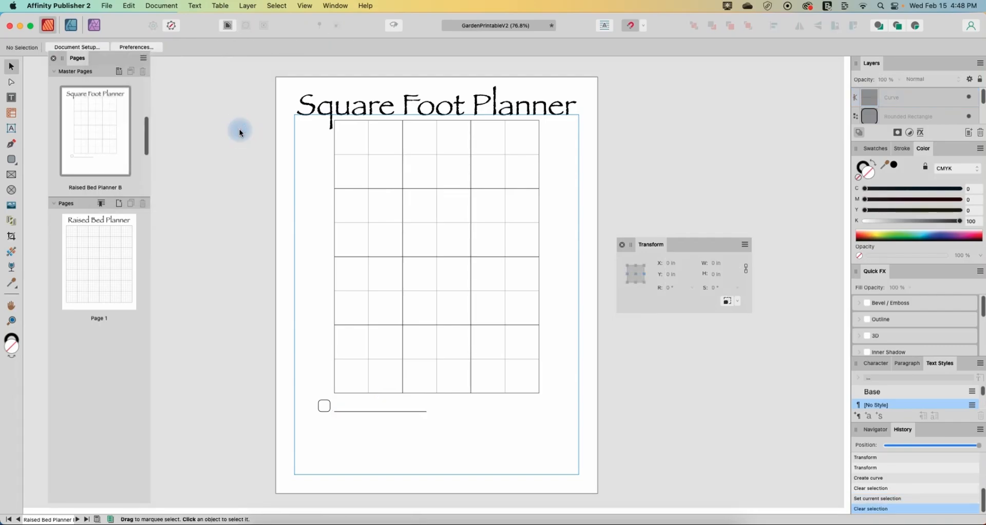
Group the rounded rectangle with its line and move the group slightly down to about X 1.104 in, Y 8.62 in.
click(322, 410)
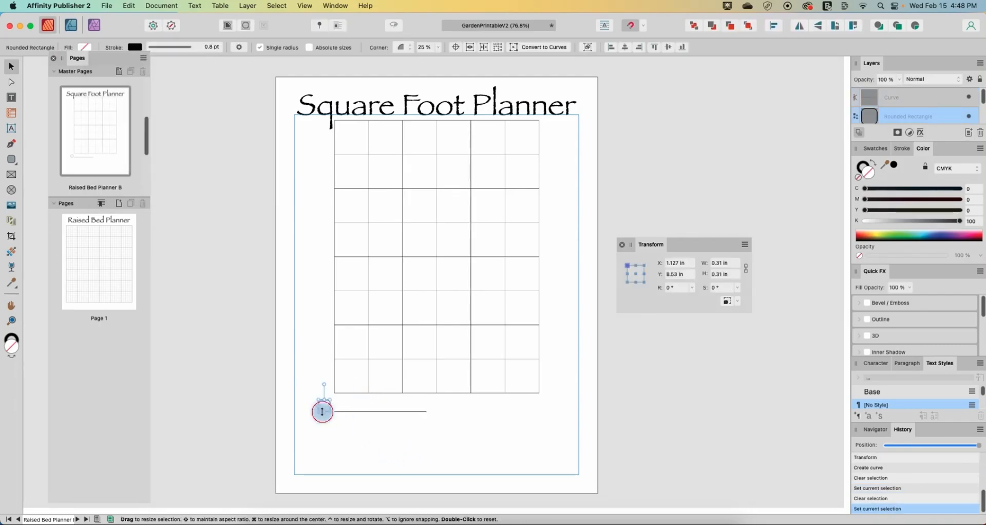
shift+click(371, 411)
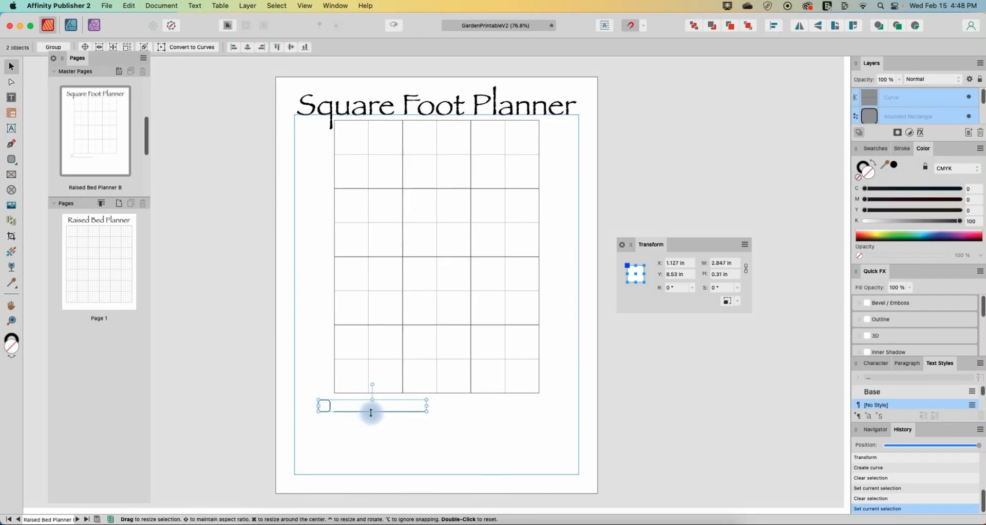
key(super+g)
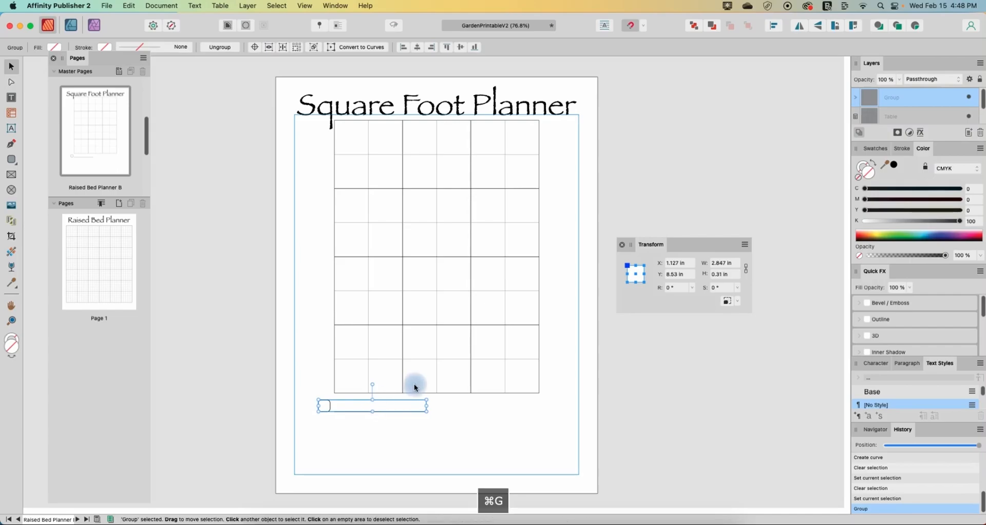
click(249, 7)
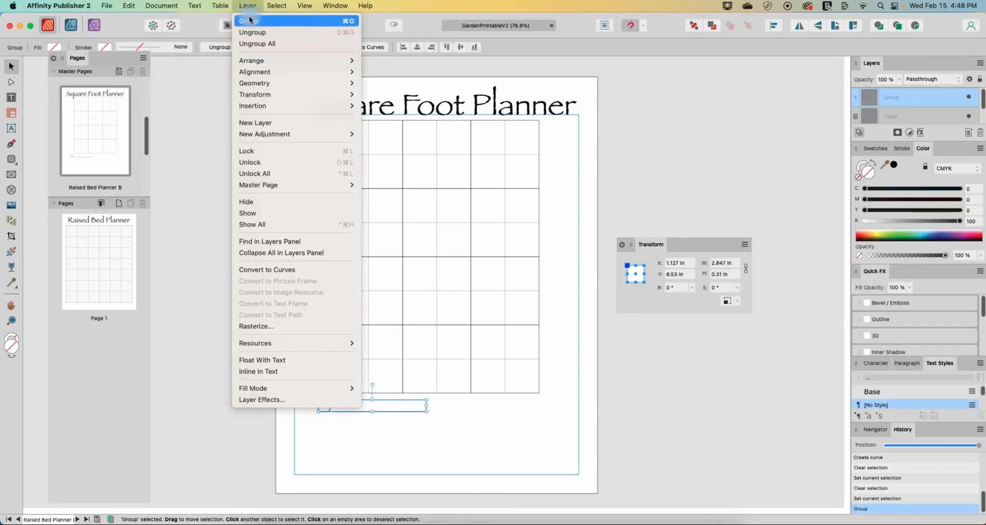
click(191, 206)
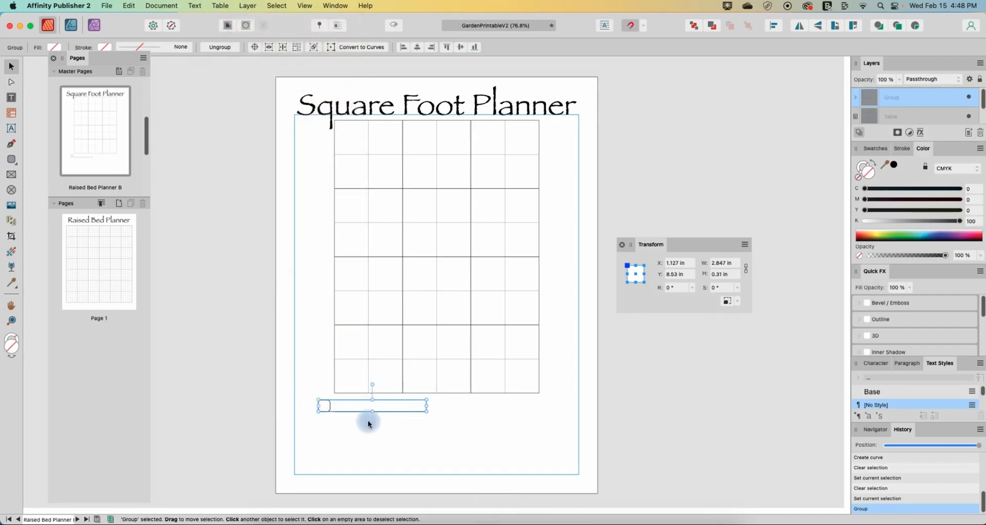
mouse_move(360, 410)
mouse_down()
mouse_move(362, 401)
mouse_move(361, 413)
mouse_up()
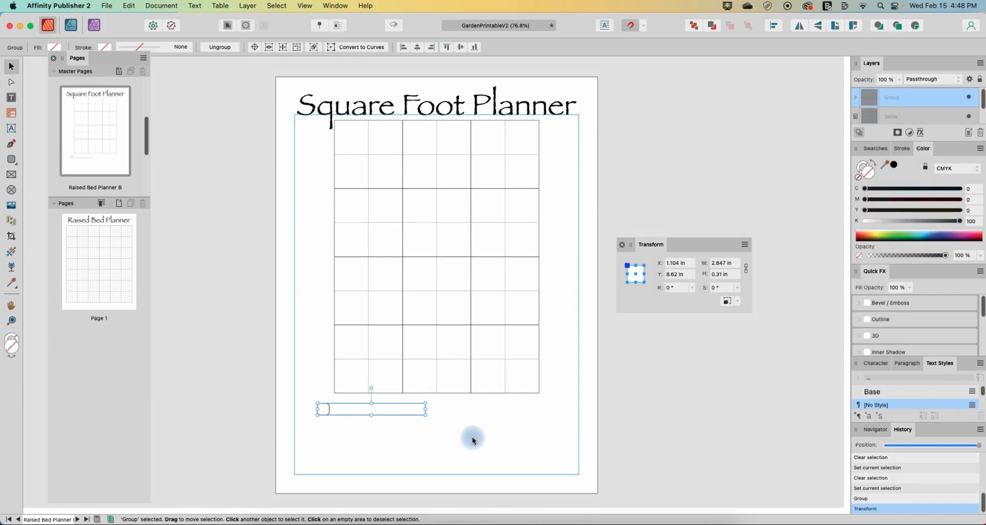
Duplicate the box-and-line group and offset the copy downward by adding 0.34 in to its Y position.
key(super+j)
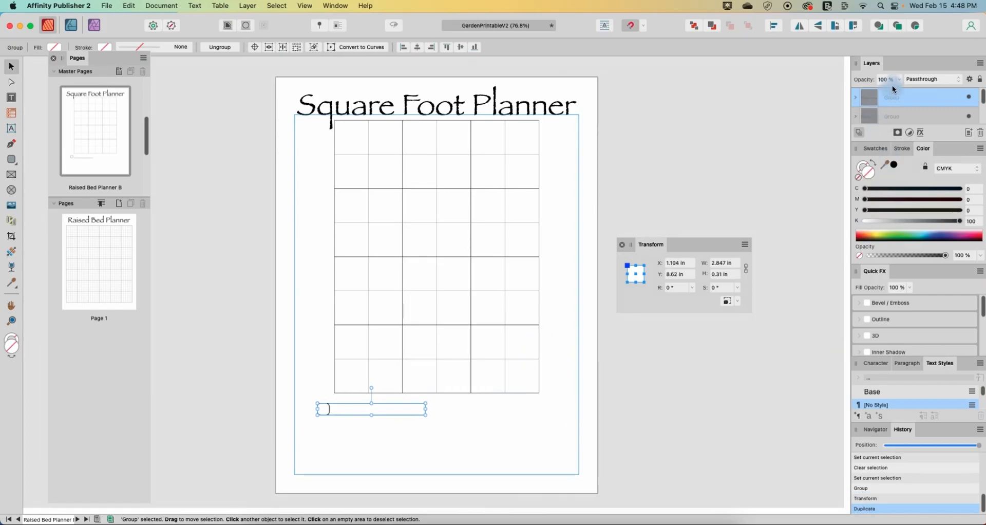
drag(872, 62, 680, 119)
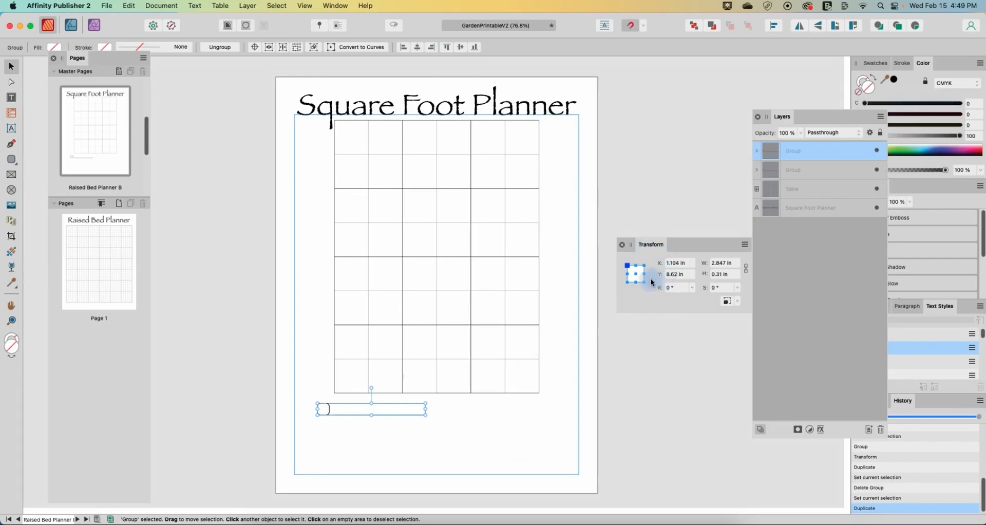
click(677, 277)
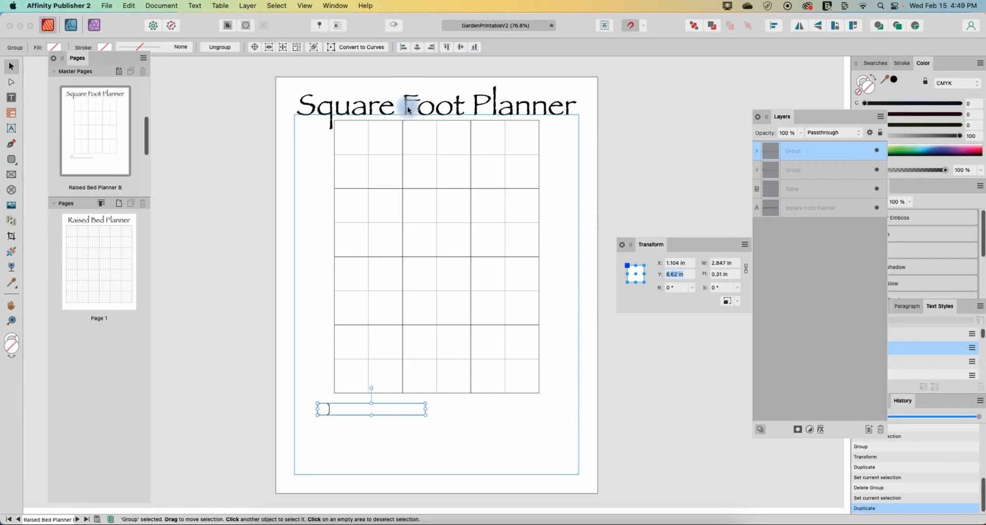
click(679, 275)
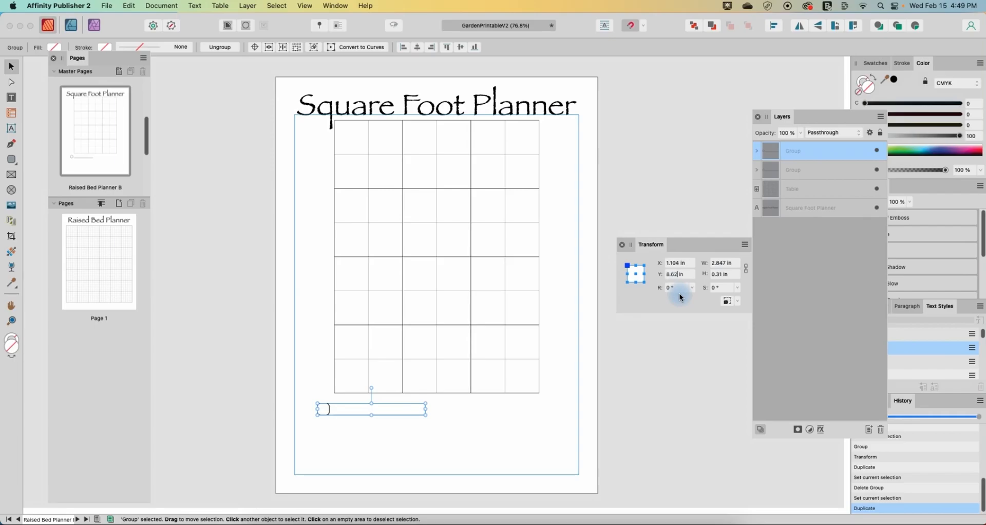
text(+)
text(.34)
key(Return)
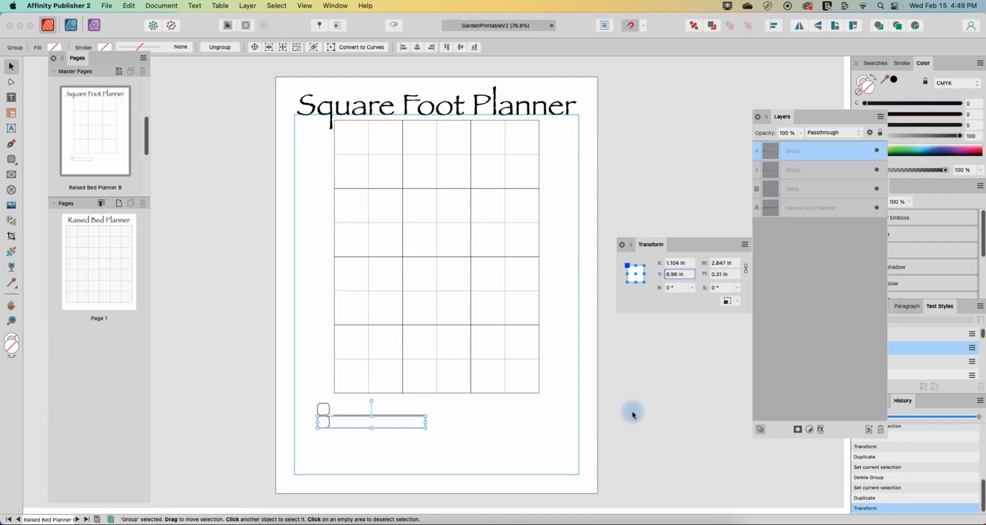
Repeat the offset duplication three more times to make a column of five key rows, and deselect.
key(super+j)
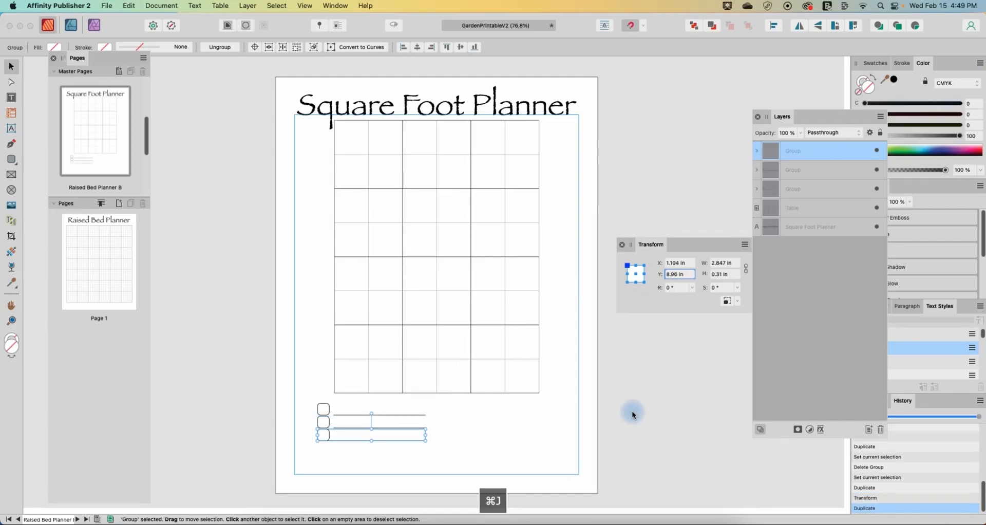
key(super+j)
key(super+j)
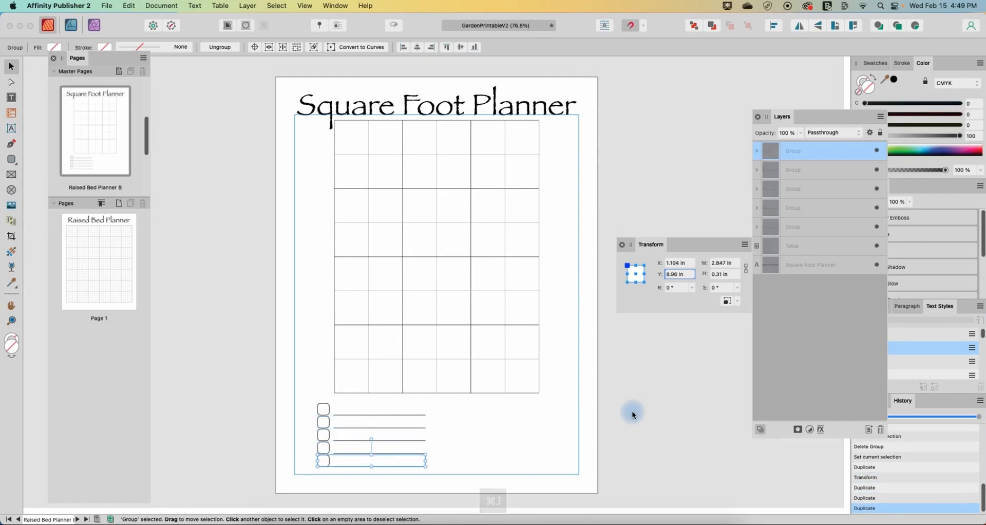
click(557, 419)
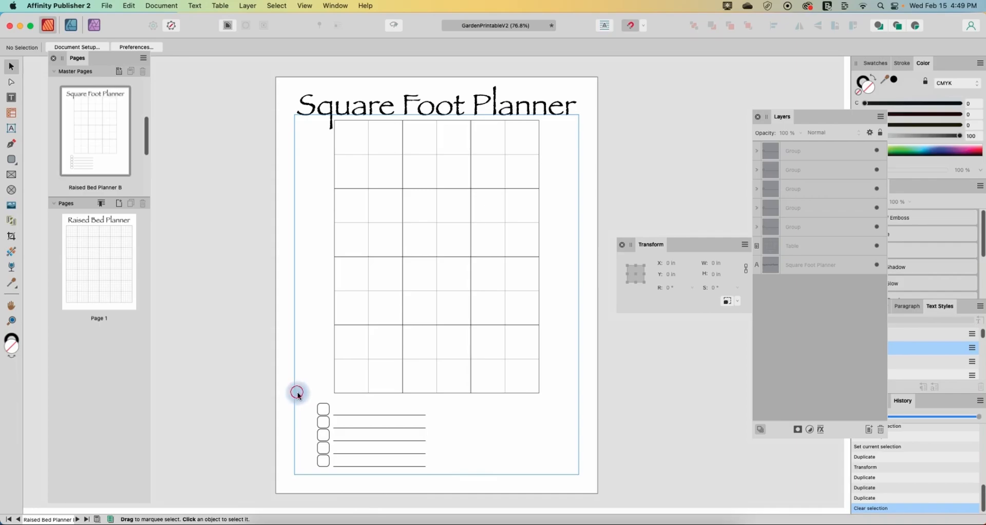
Copy and paste the five key rows and place the copy as a second column level with the first, at X 4.25 in.
drag(298, 394, 441, 488)
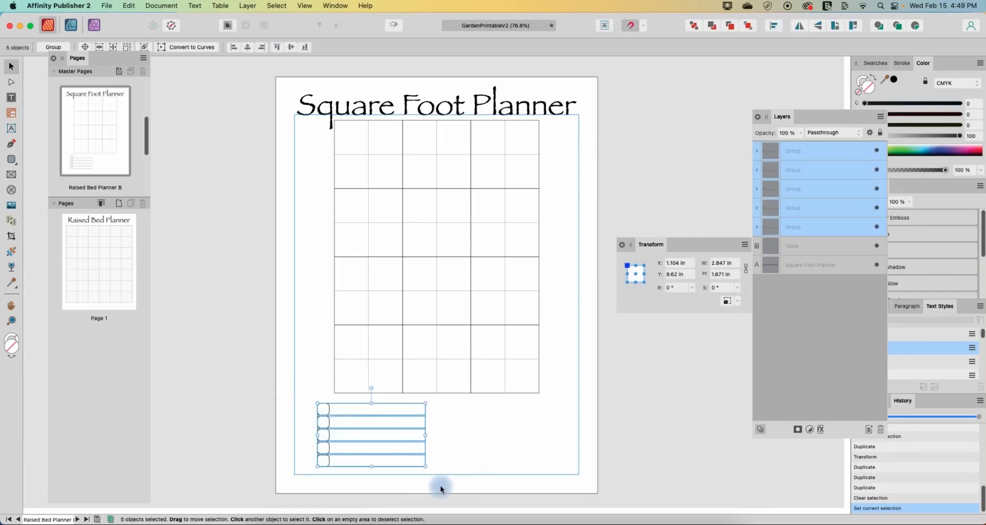
key(super+c)
key(super+v)
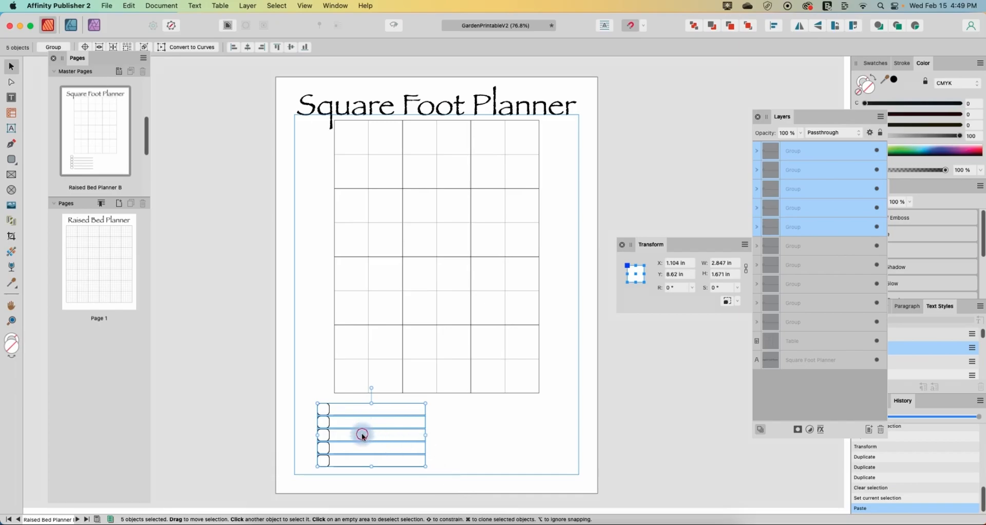
drag(363, 436, 480, 432)
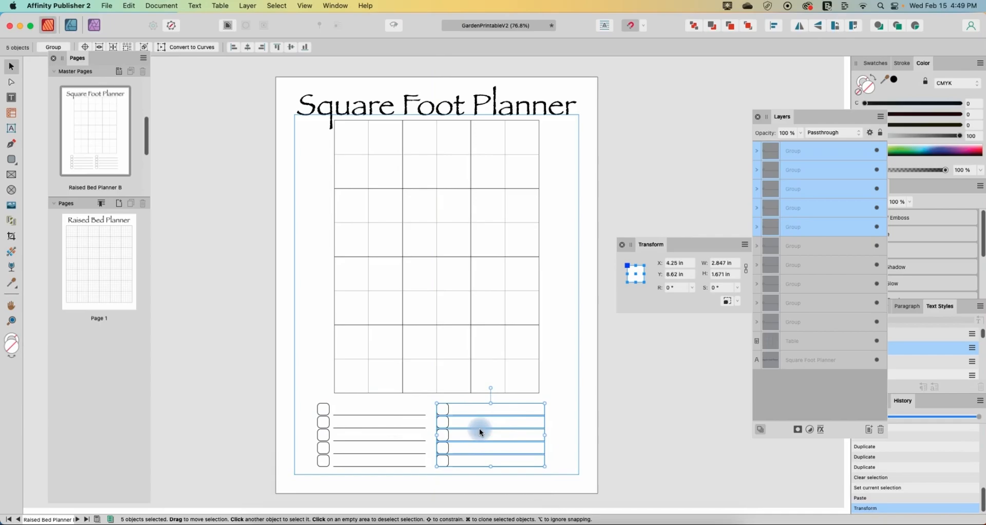
click(569, 467)
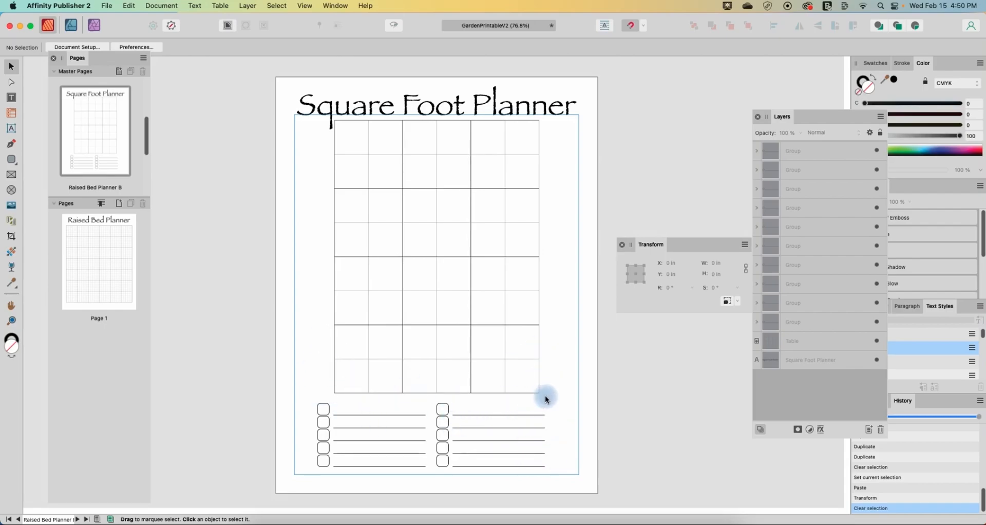
Try grouping each five-row key column separately and shifting the left column to about X 1.19 in.
drag(514, 415, 513, 411)
key(super+z)
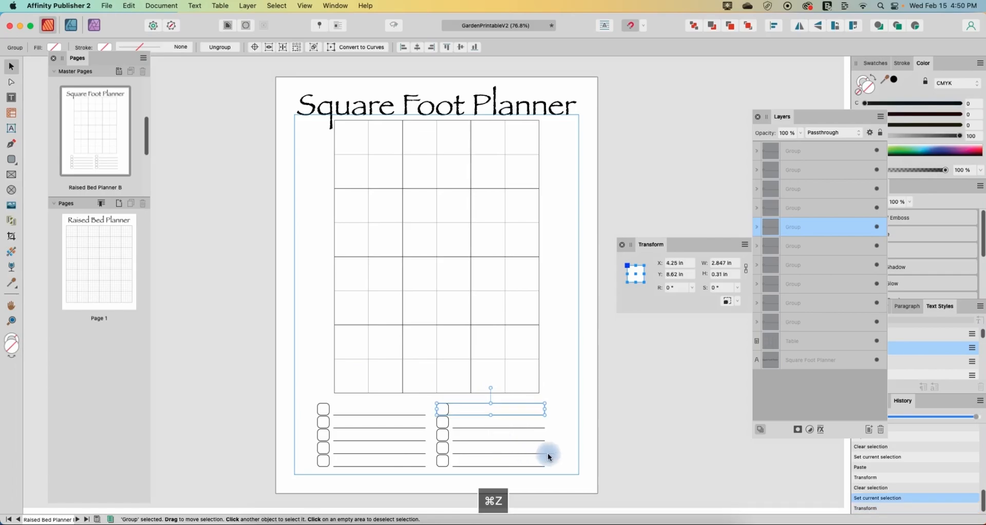
drag(562, 474, 432, 396)
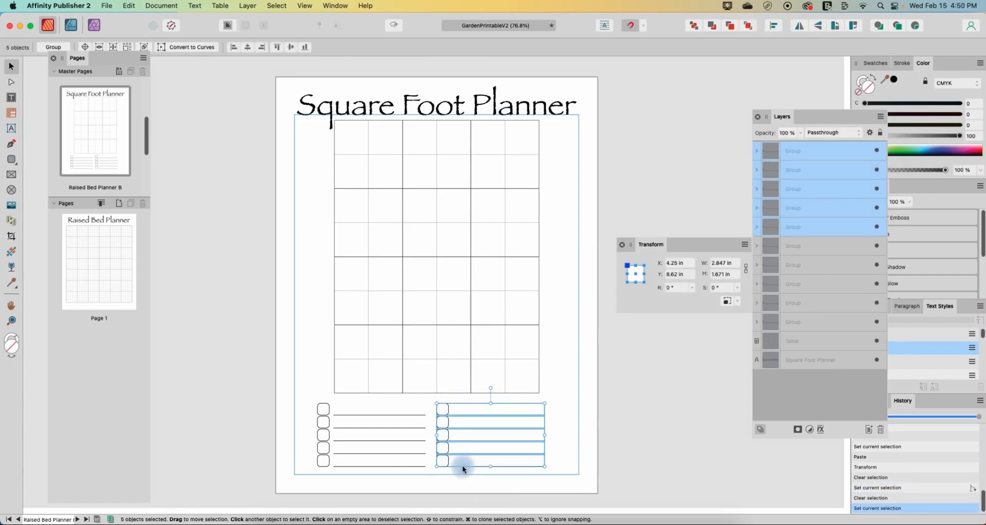
key(super+g)
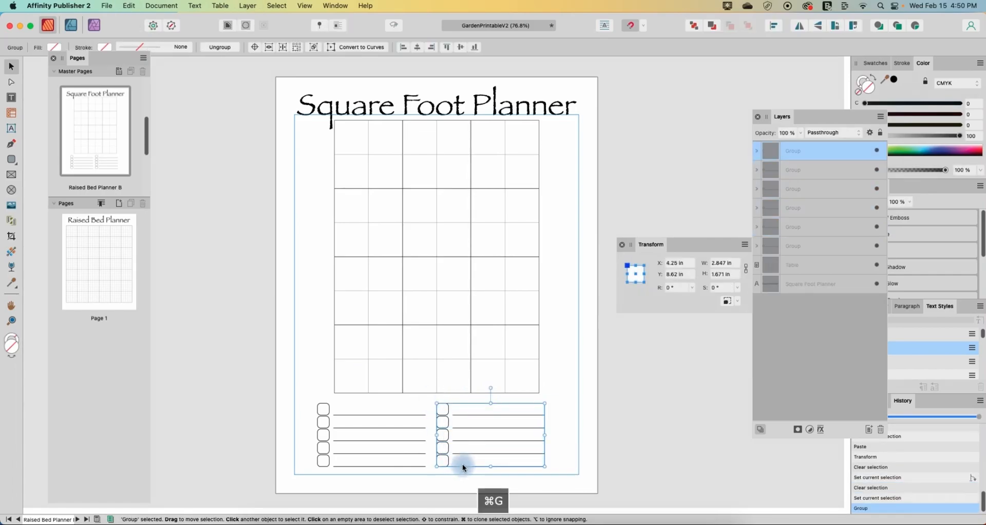
drag(430, 479, 297, 400)
key(super+g)
click(383, 435)
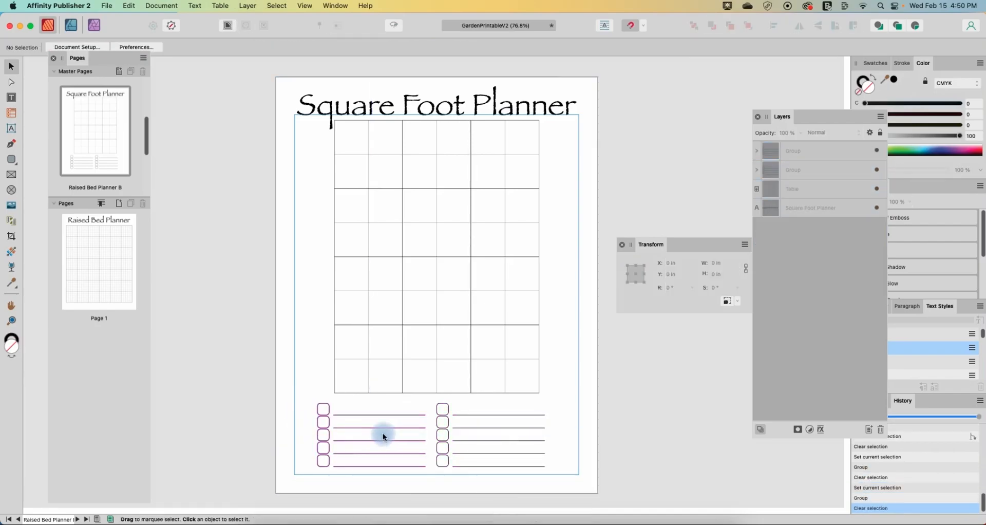
mouse_move(358, 426)
mouse_down()
mouse_move(338, 422)
mouse_move(362, 427)
mouse_up()
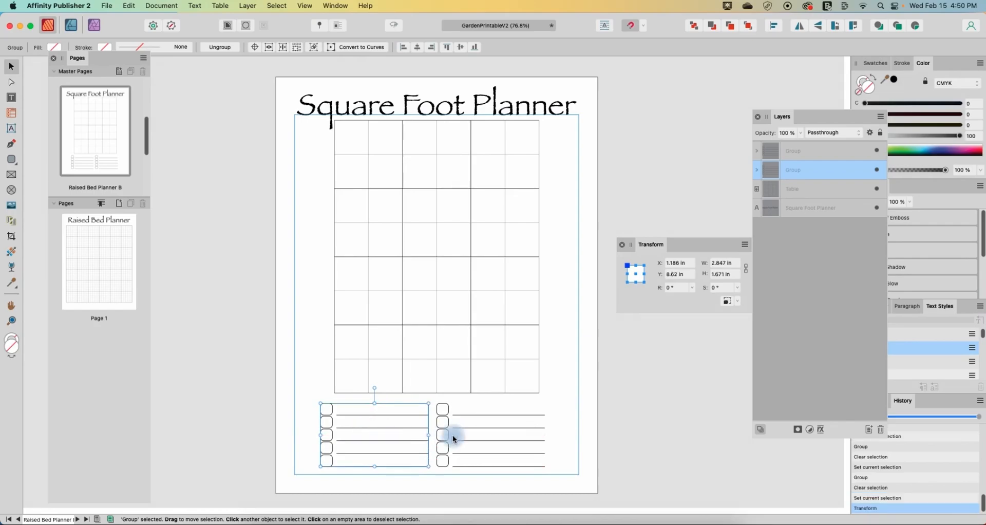
click(462, 432)
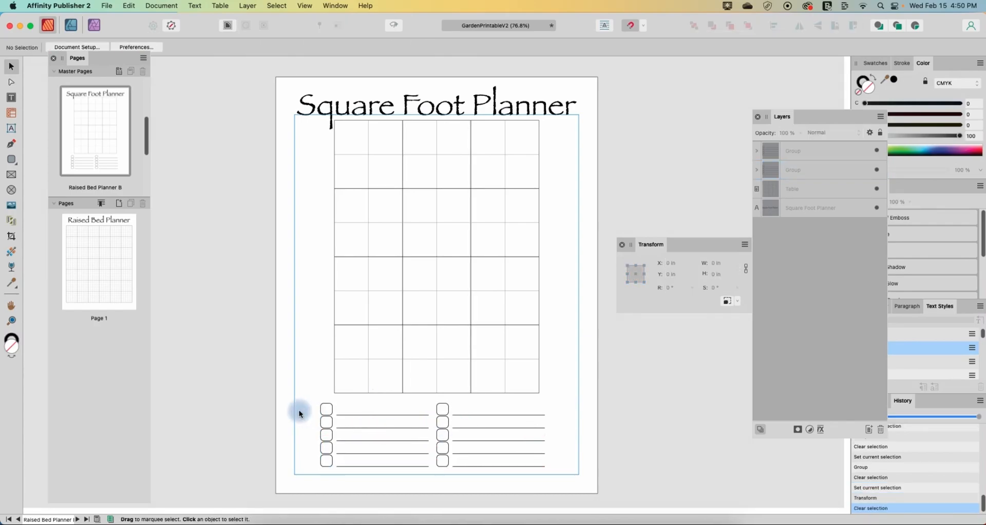
Move the right column of key rows to about X 4.41 in and the left column to about X 1.18 in.
drag(430, 399, 532, 486)
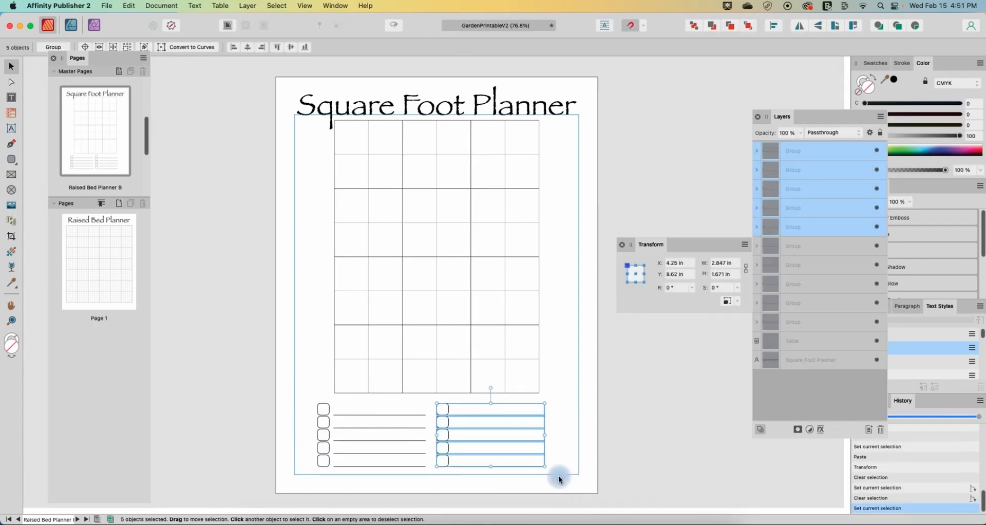
mouse_move(506, 437)
mouse_down()
mouse_move(518, 439)
mouse_move(507, 443)
mouse_up()
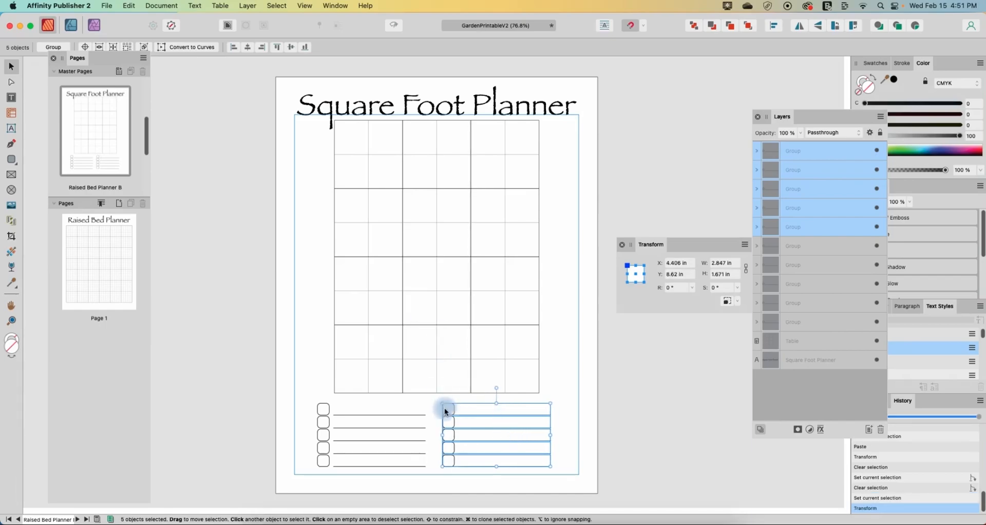
click(290, 387)
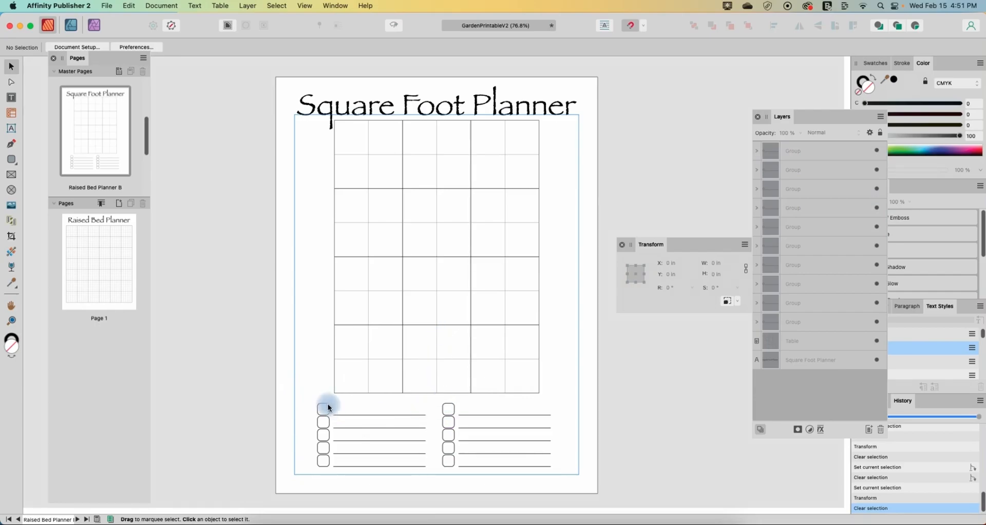
drag(303, 399, 433, 480)
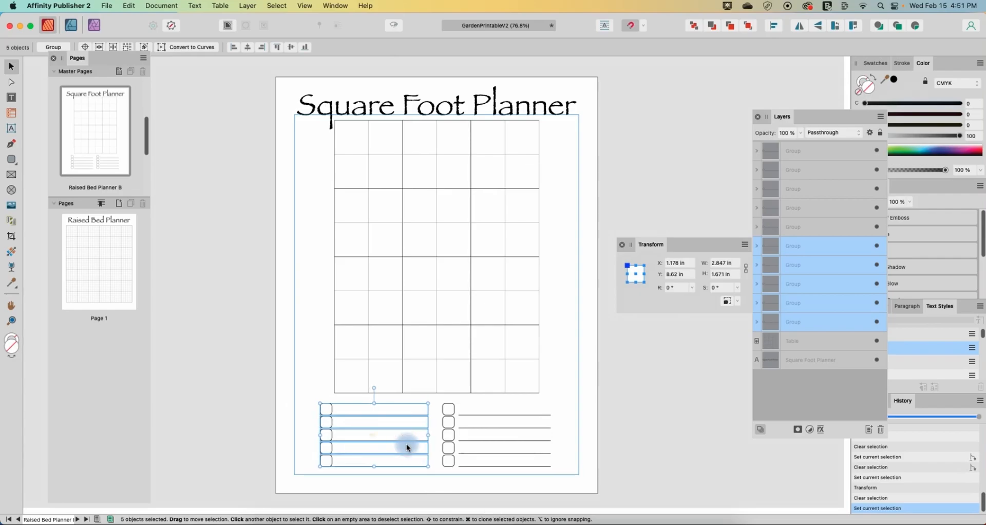
click(407, 447)
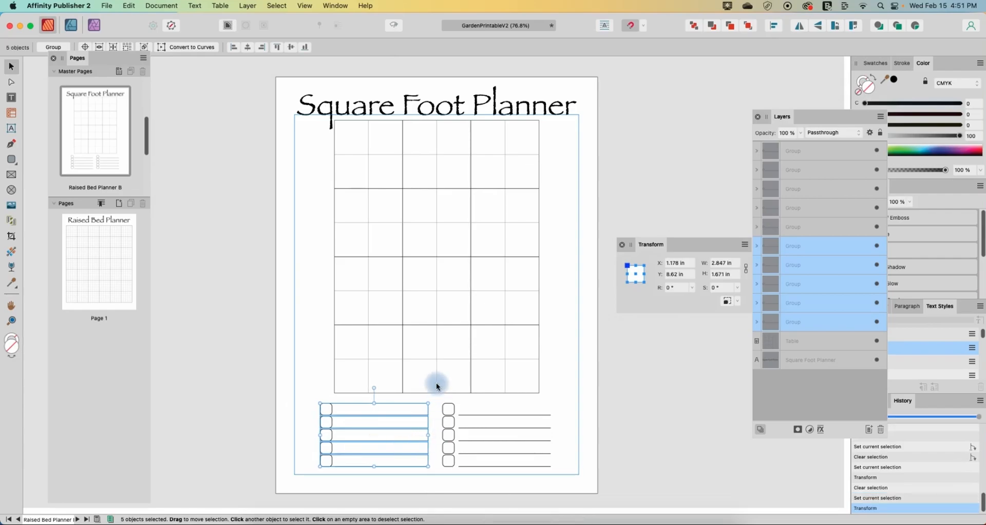
click(461, 487)
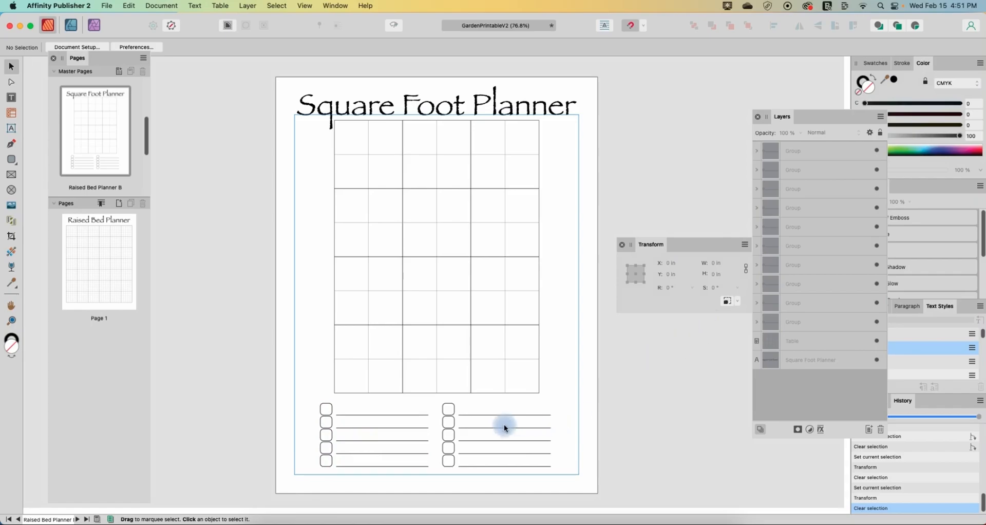
Ungroup all ten key rows below the square foot grid into separate rounded boxes and lines, and deselect.
click(489, 415)
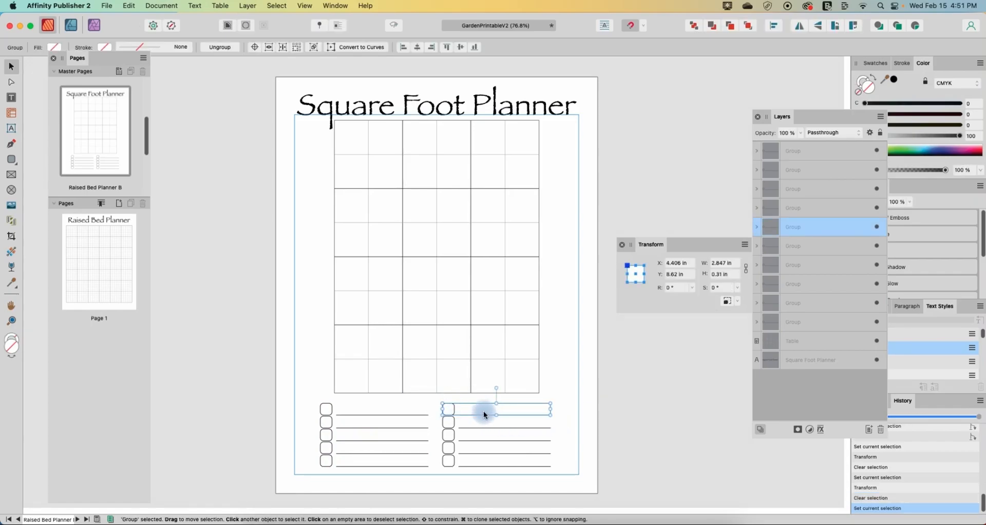
click(564, 420)
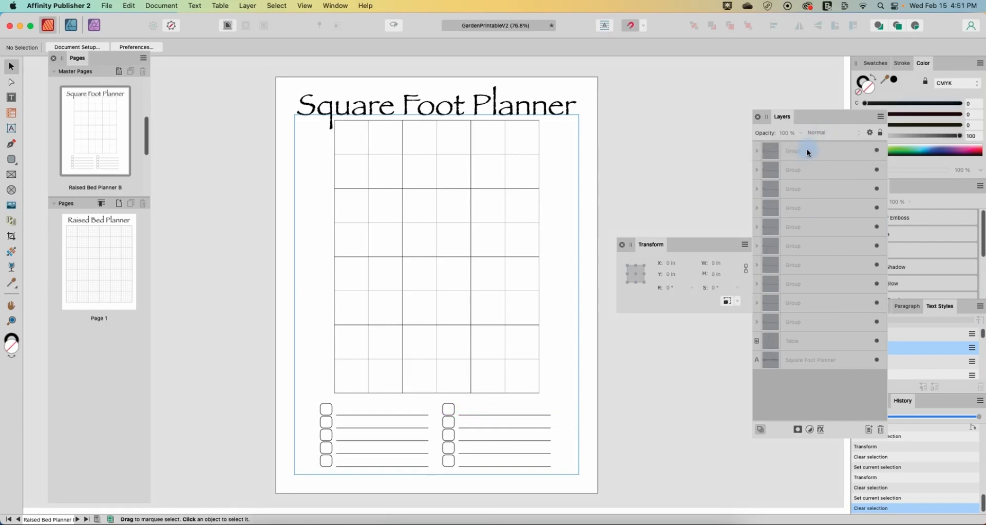
click(781, 150)
shift+click(813, 322)
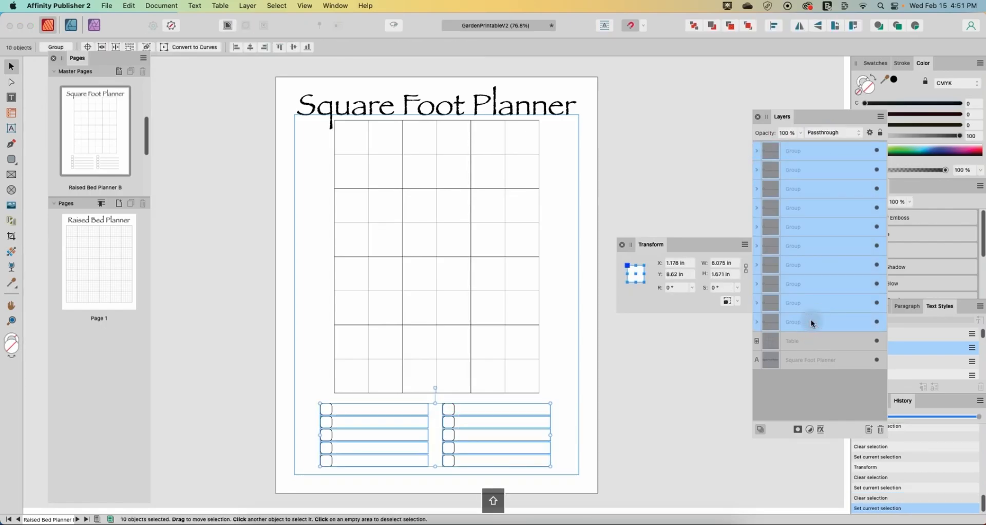
click(248, 6)
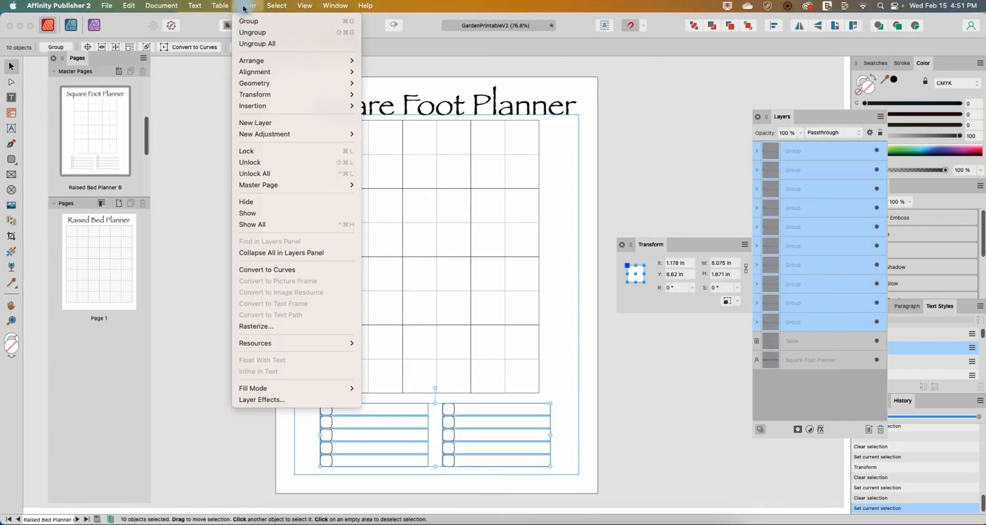
click(247, 43)
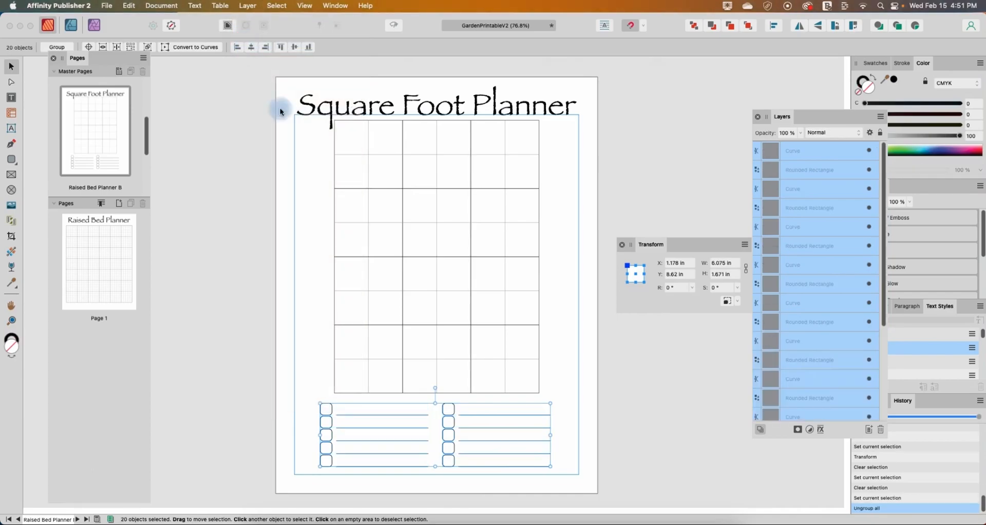
click(603, 389)
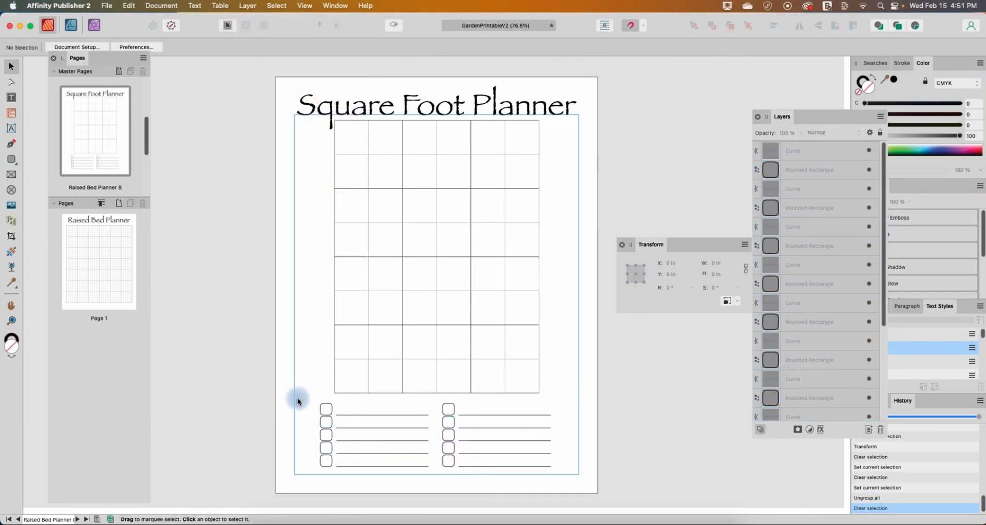
Group the five rounded boxes of the left key column, and select the five rounded boxes of the right key column.
drag(308, 399, 334, 474)
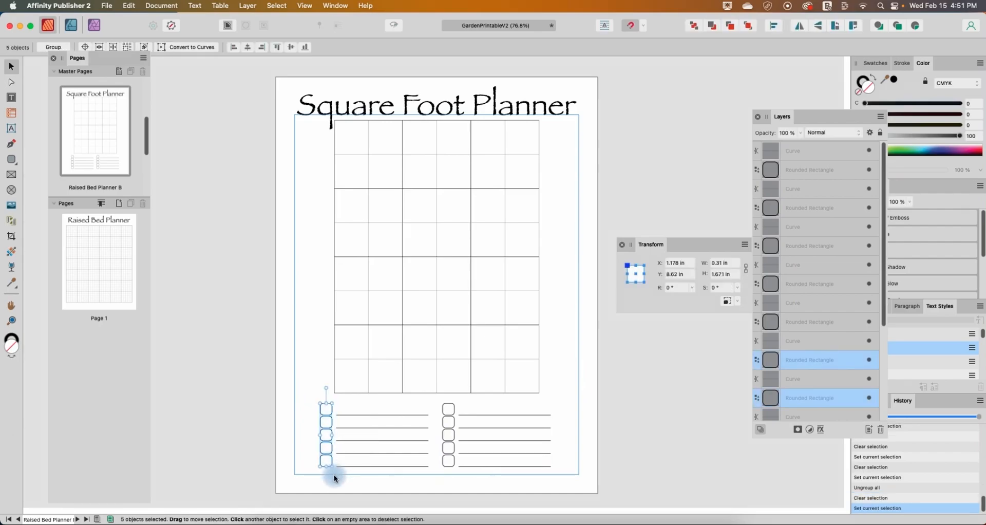
key(super+g)
click(434, 448)
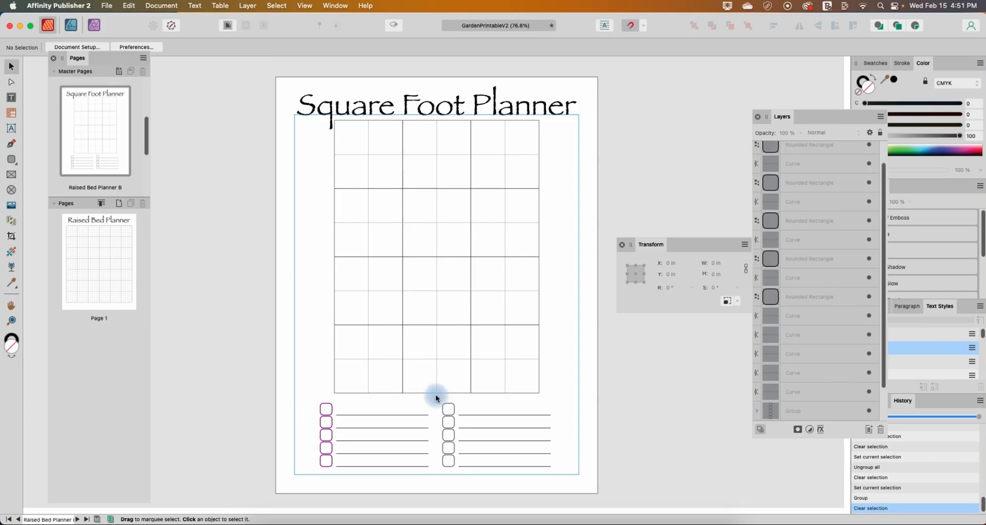
drag(439, 395, 458, 475)
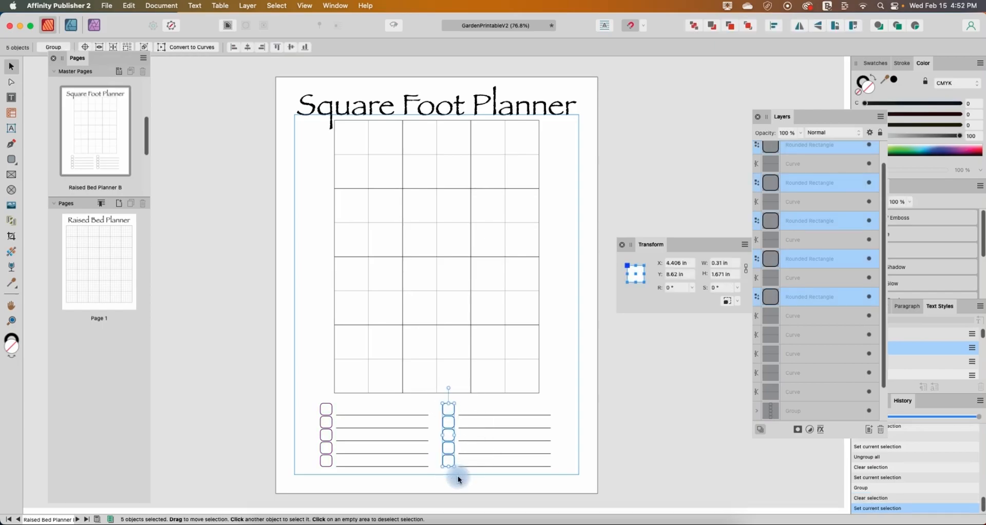
Group the five checkboxes in the second key column, and group the five writing lines in the first column.
key(super+g)
click(458, 476)
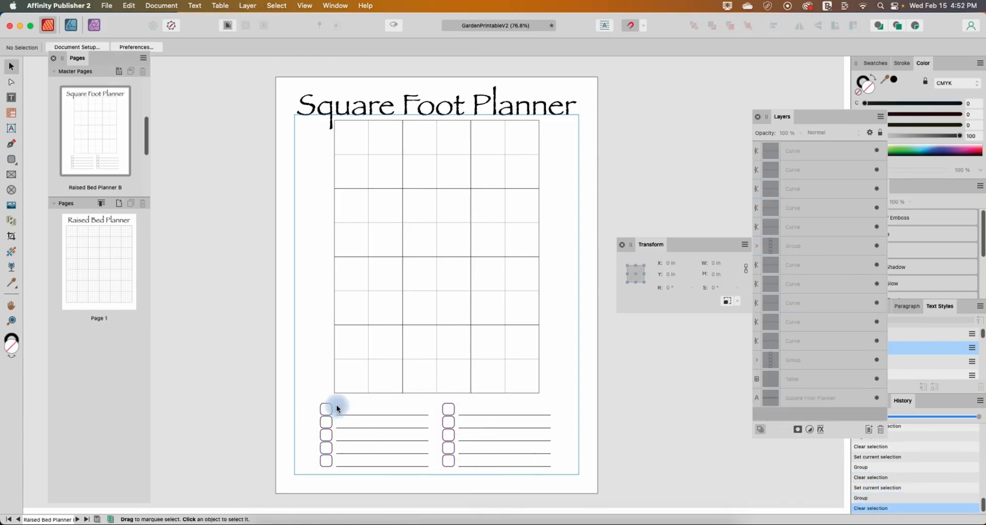
mouse_move(337, 405)
mouse_down()
mouse_move(389, 464)
mouse_move(432, 489)
mouse_move(331, 405)
mouse_up()
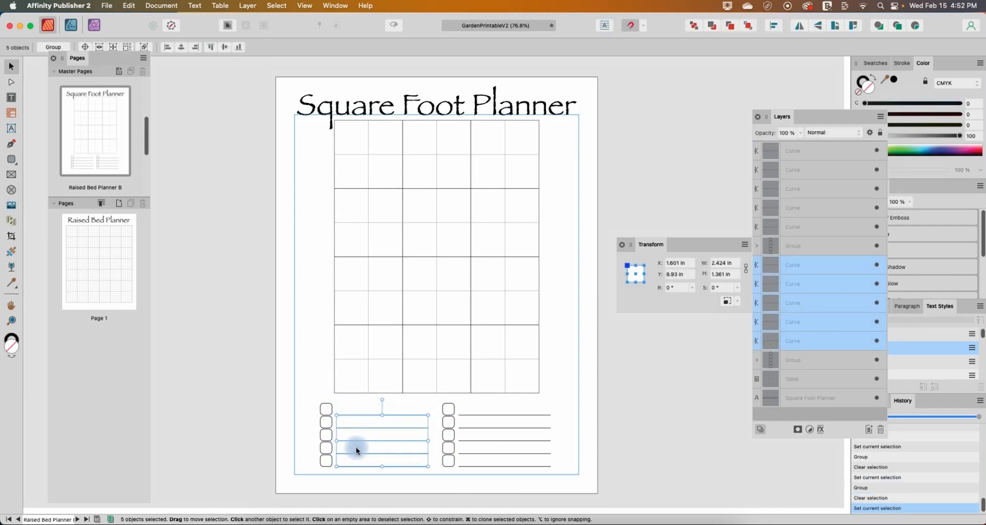
key(super+g)
Group the five writing lines in the second key column below the grid.
click(541, 487)
drag(568, 477, 454, 404)
key(super+g)
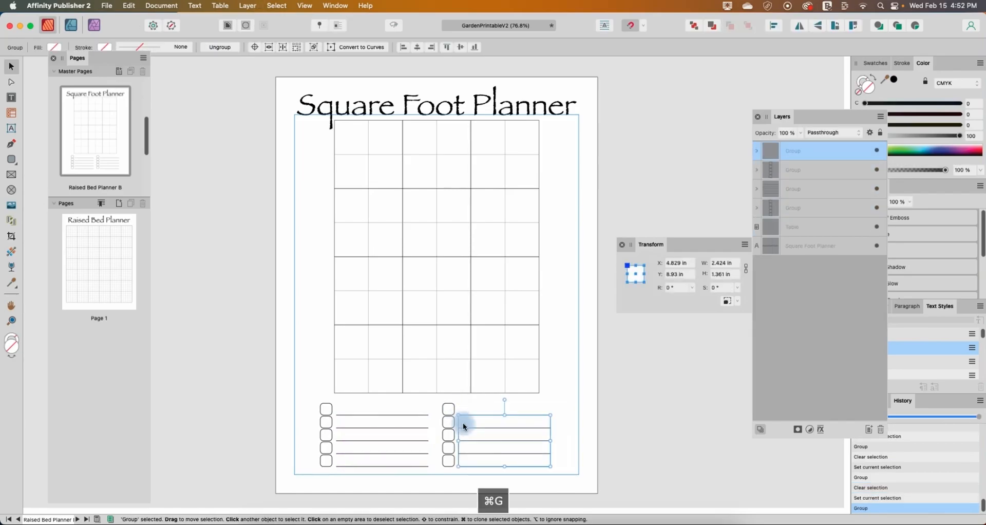
click(573, 442)
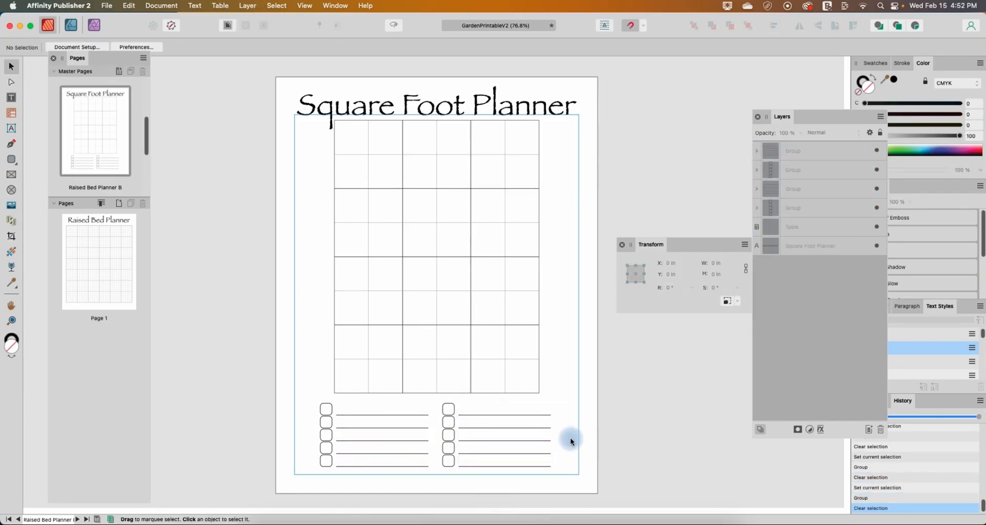
Recolor the strokes of the five curves inside the second column's line group pink, CMYK 3, 100, 25, 0.
click(543, 431)
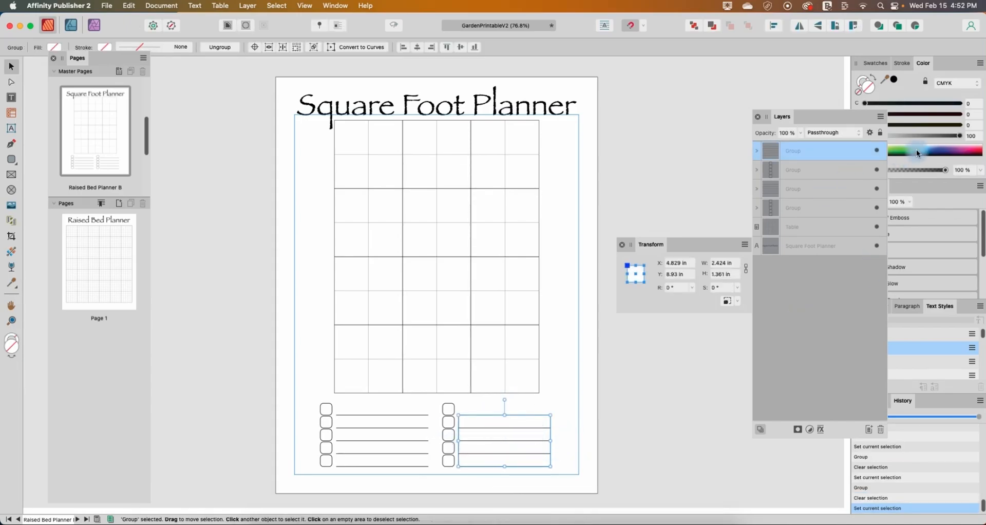
click(756, 151)
click(804, 171)
click(806, 247)
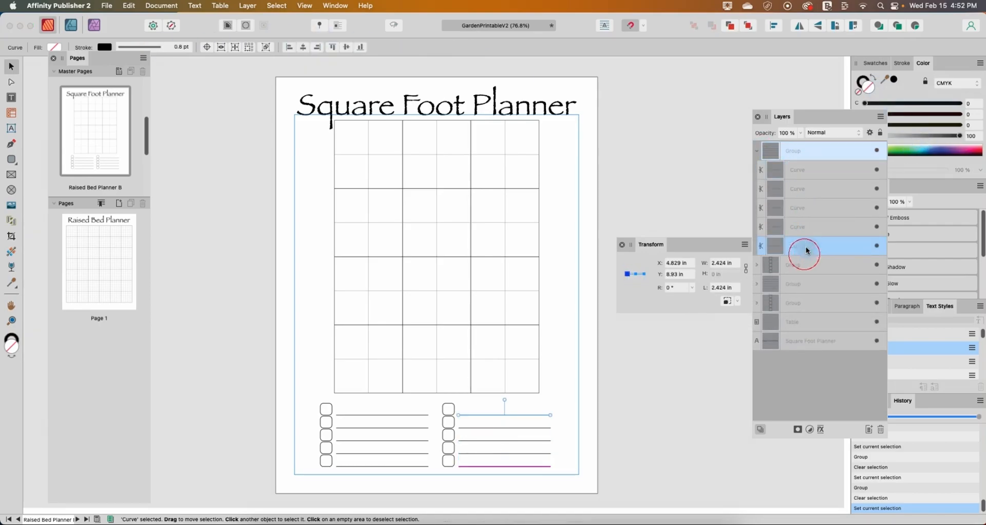
click(810, 170)
shift+click(805, 246)
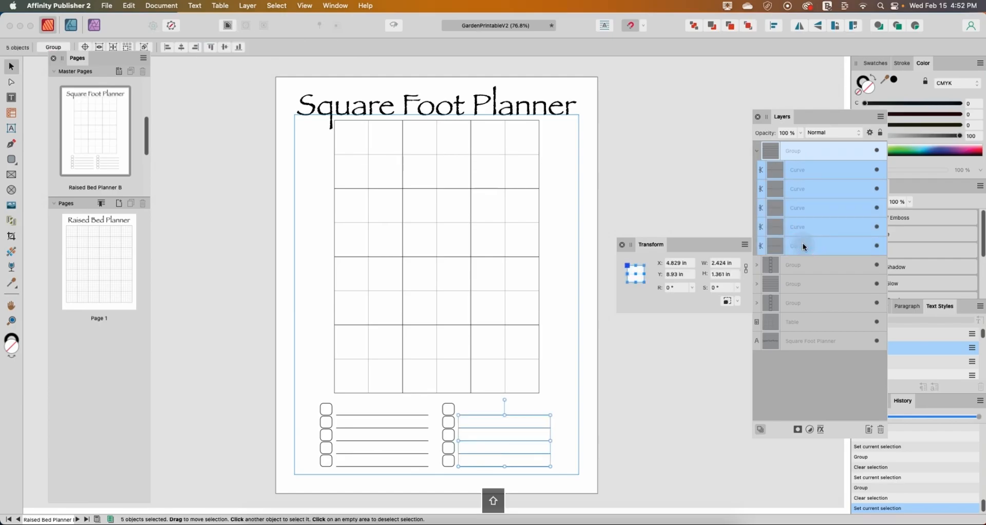
click(865, 81)
click(971, 152)
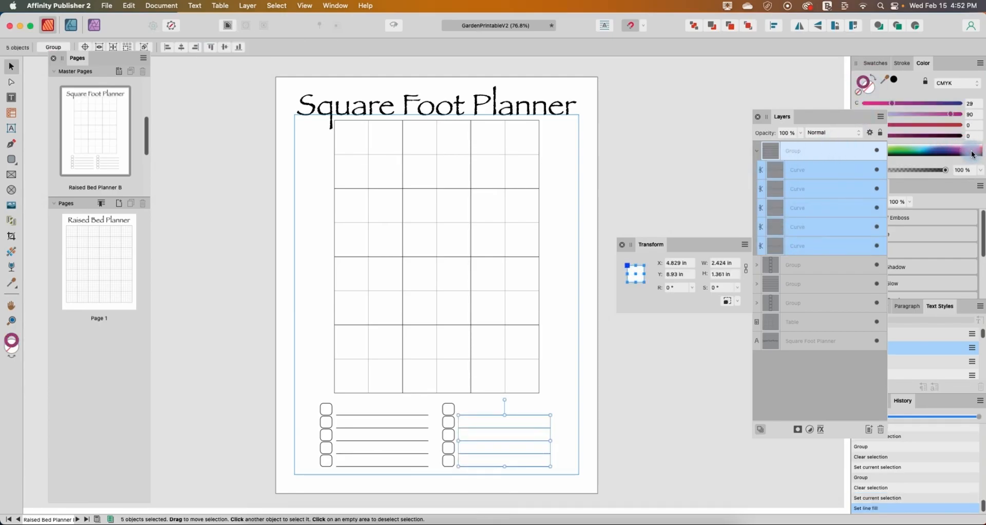
click(972, 153)
click(704, 377)
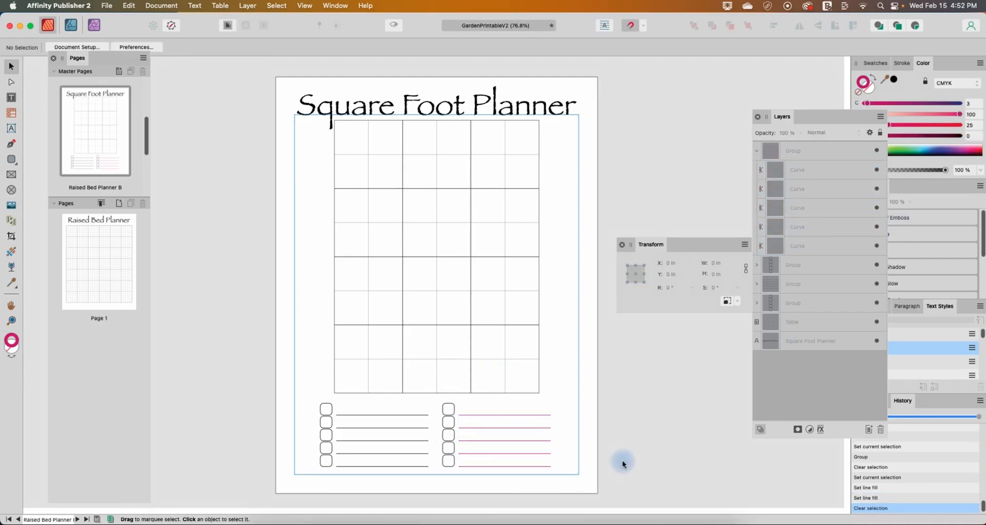
Undo the stroke color changes on the second column's writing lines.
key(super+z)
click(608, 435)
key(super+z)
click(599, 427)
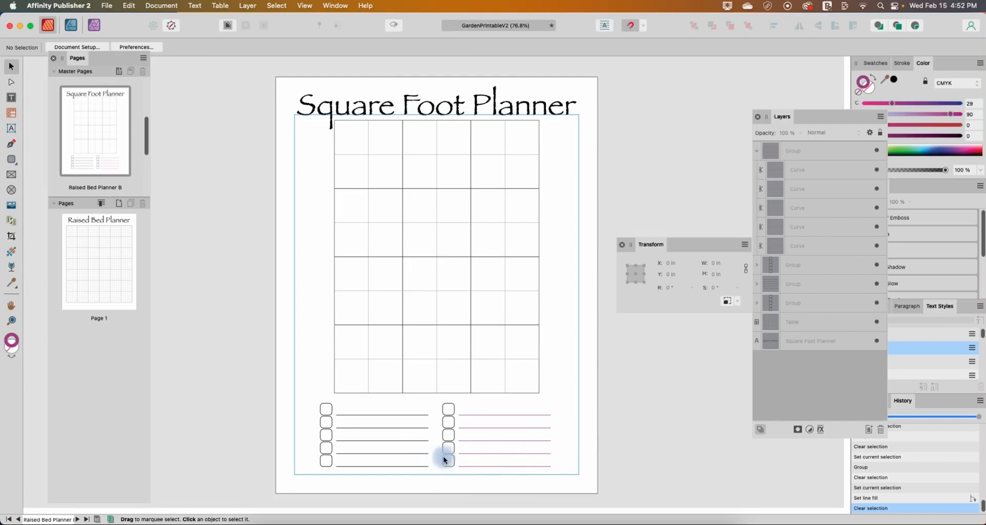
key(super+z)
key(super+z)
click(591, 428)
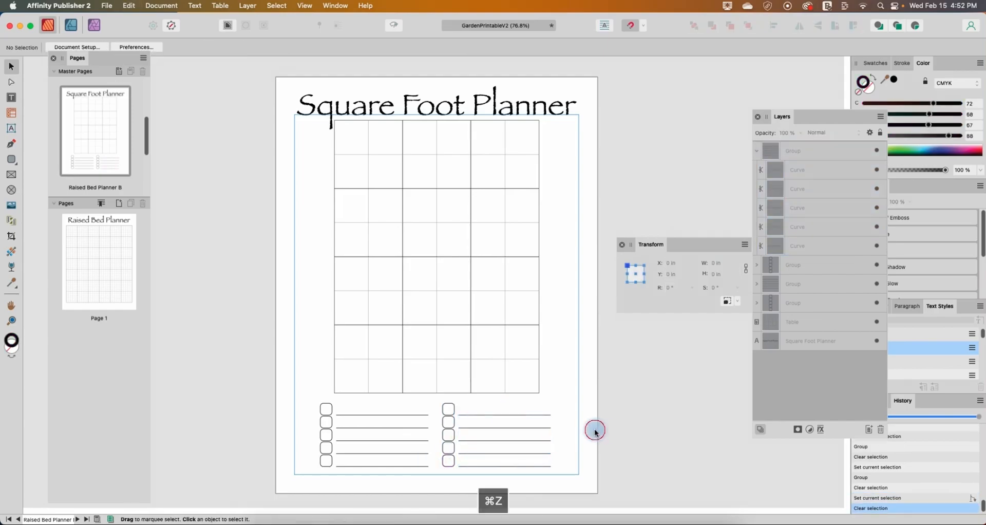
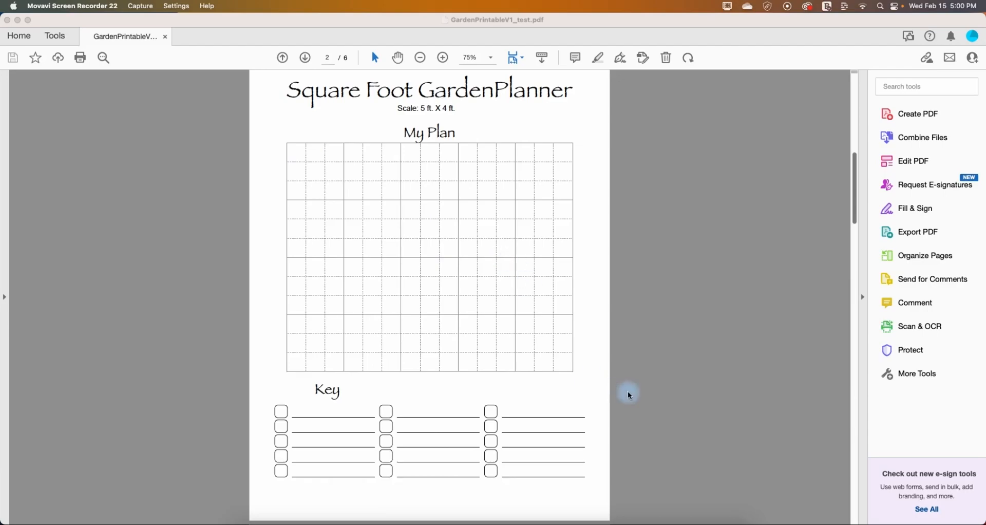
Switch to Affinity Publisher 2 and duplicate the Raised Bed Planner B master page.
click(622, 522)
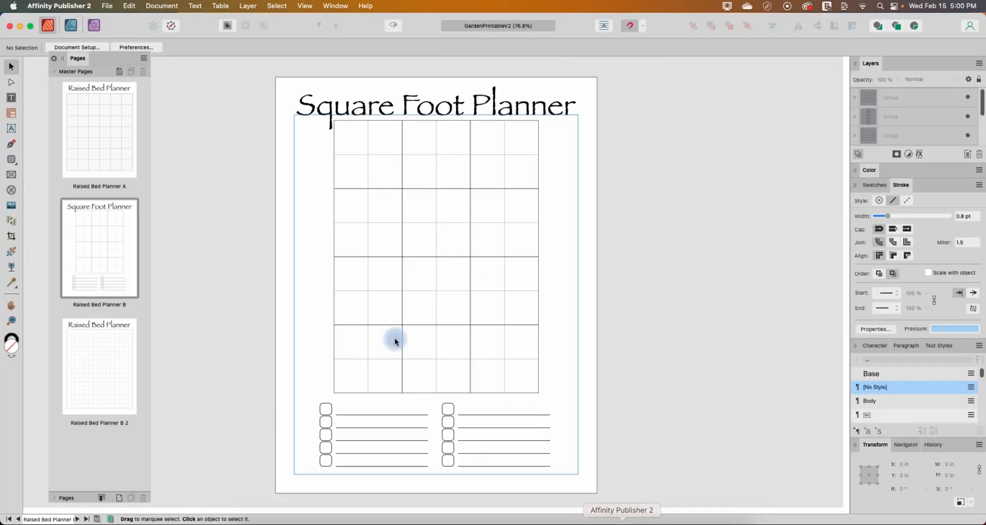
click(110, 250)
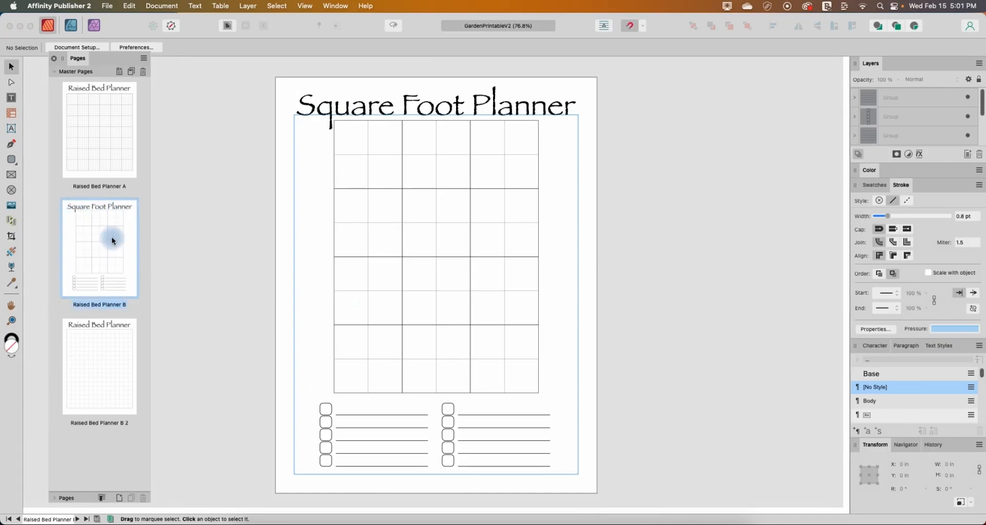
right_click(112, 236)
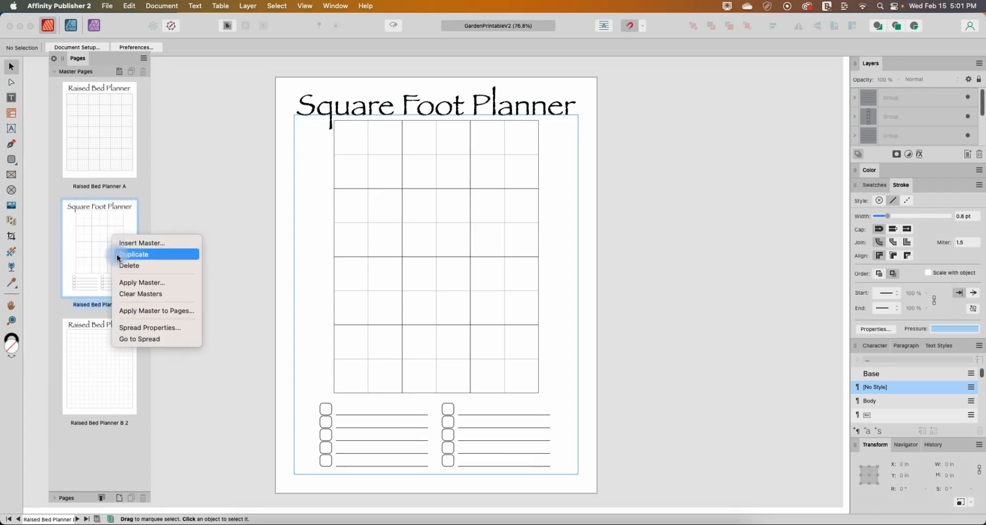
click(118, 256)
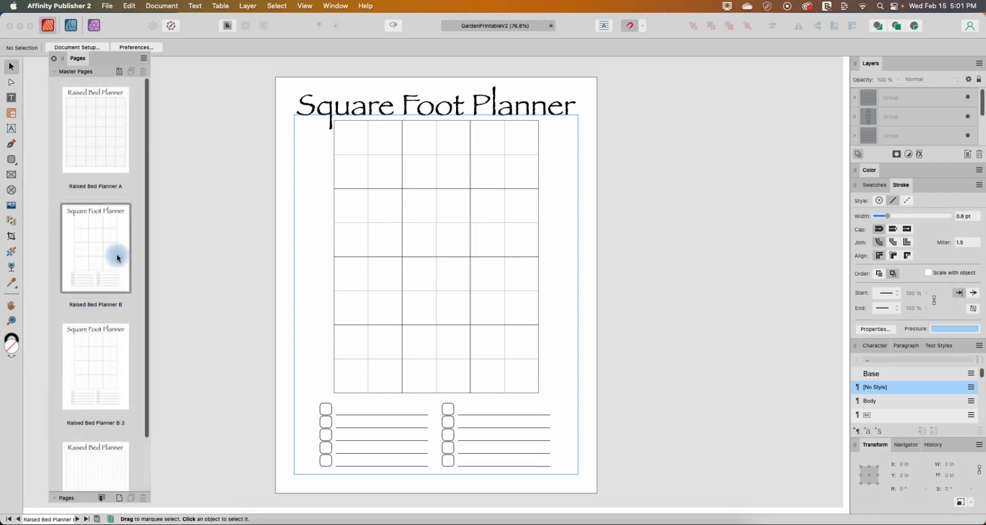
click(90, 359)
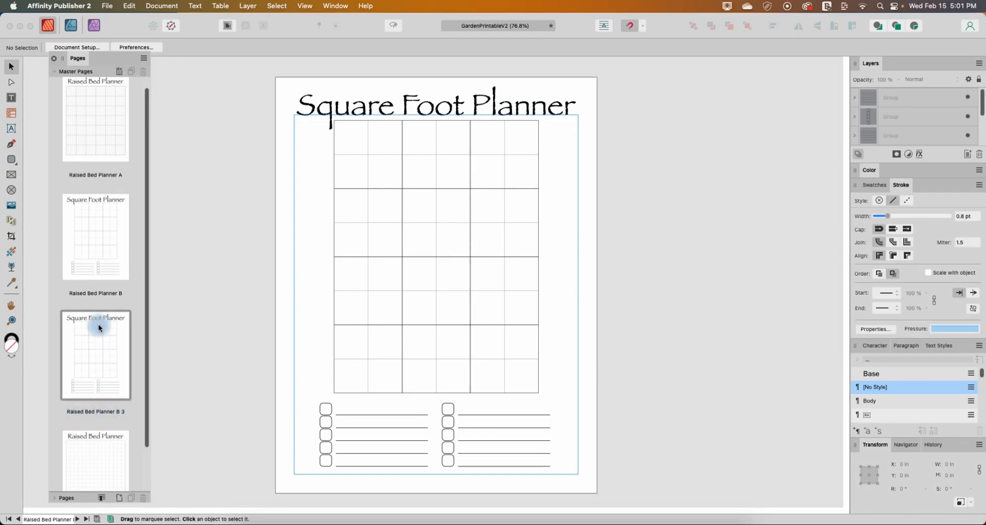
Rename the Raised Bed Planner B master page as Square Foot 3x4.
click(113, 294)
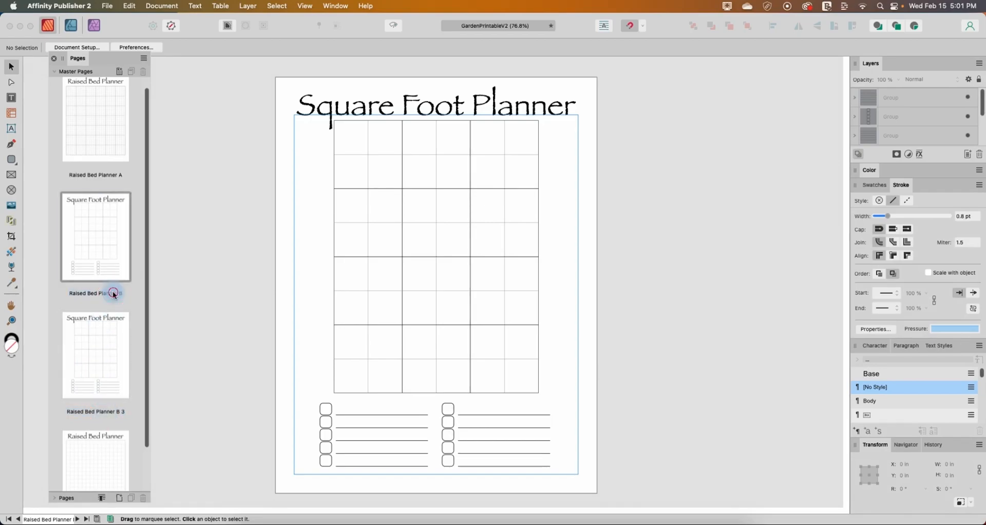
click(113, 294)
click(114, 294)
double_click(114, 294)
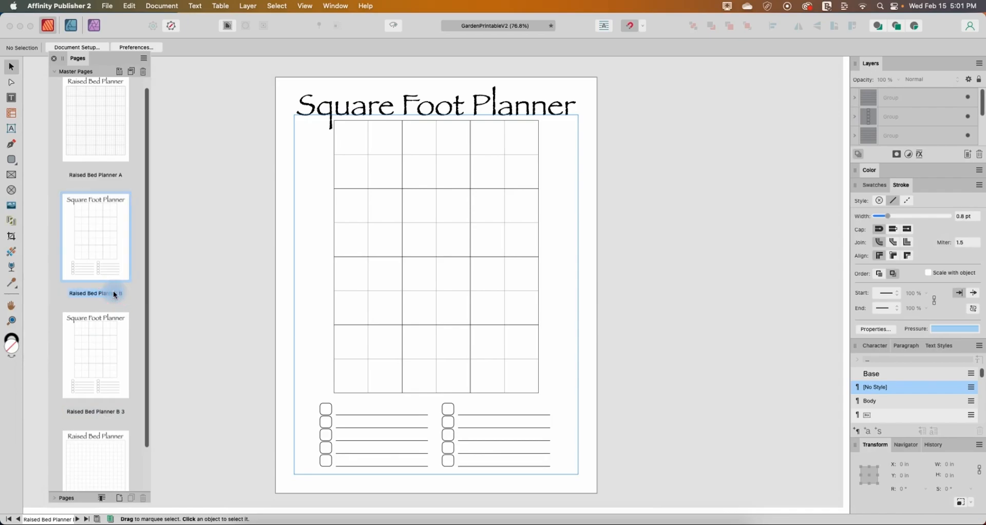
text(S)
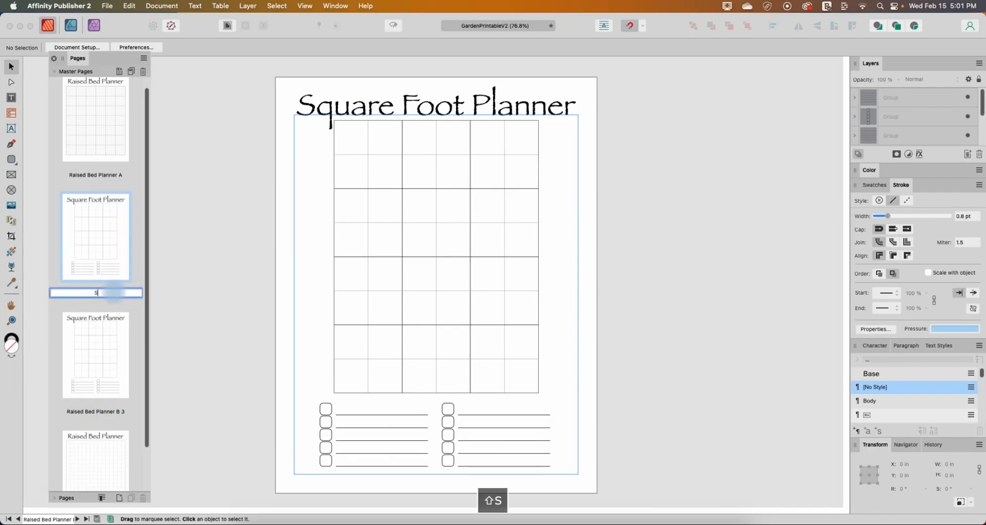
text(quare Foot 3x4)
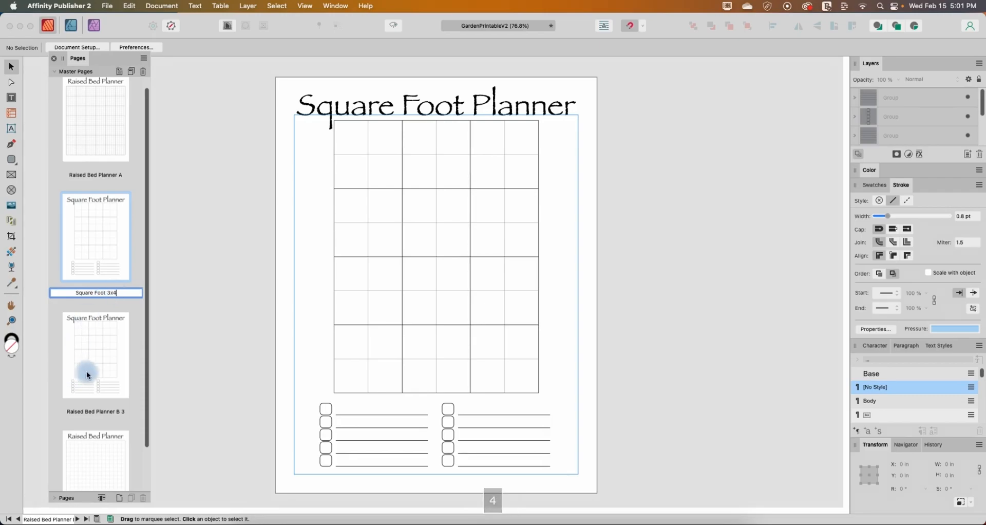
Rename the duplicated master page as Square Foot 5x4.
click(92, 410)
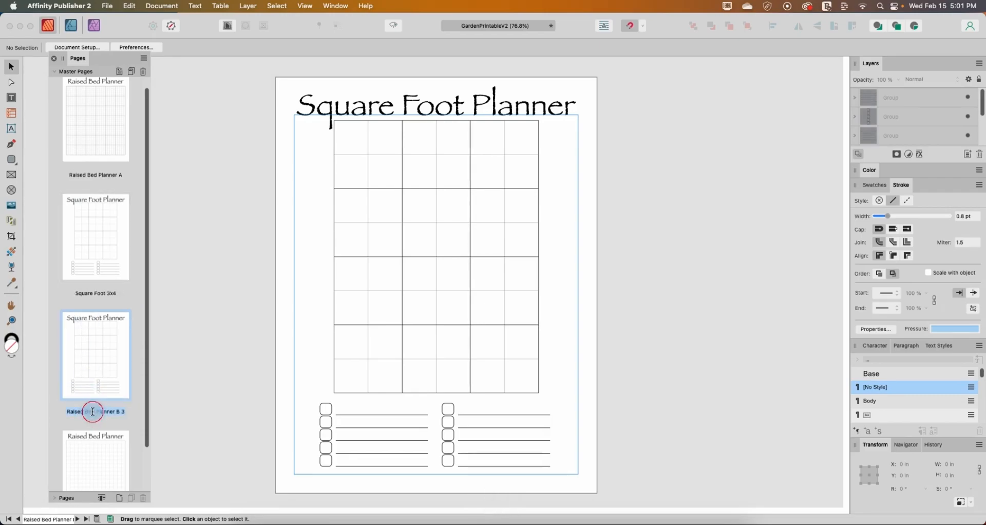
click(92, 411)
text(Square Foot)
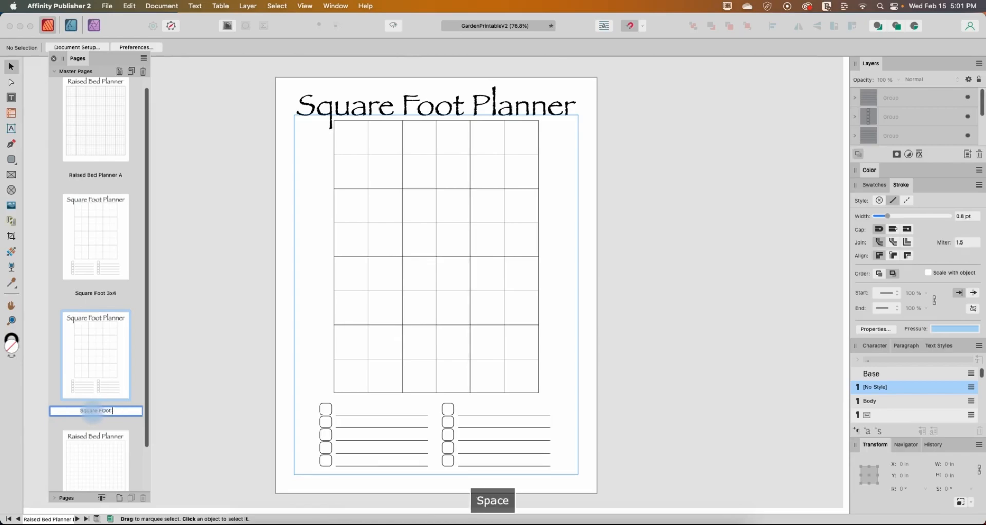
key(BackSpace)
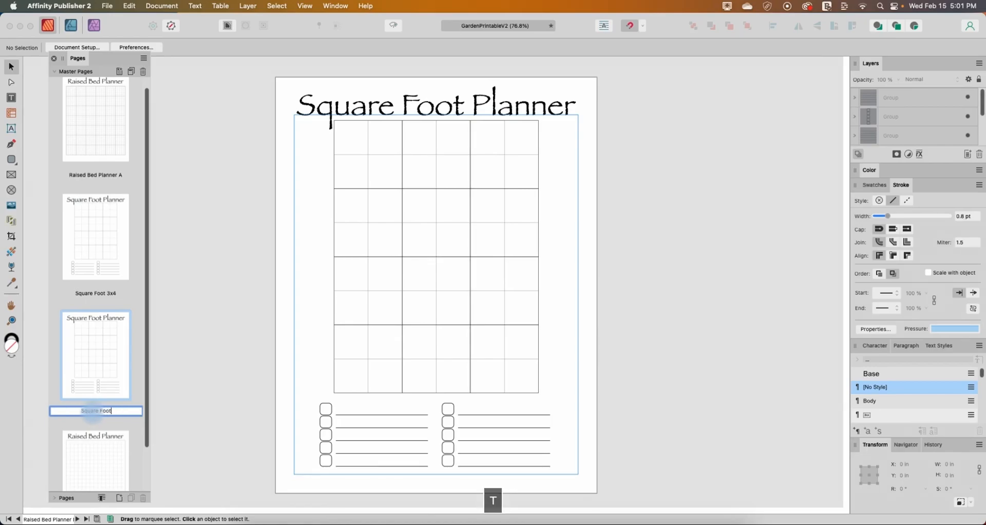
text(5x4)
Open the Square Foot 5x4 master page for editing.
click(94, 341)
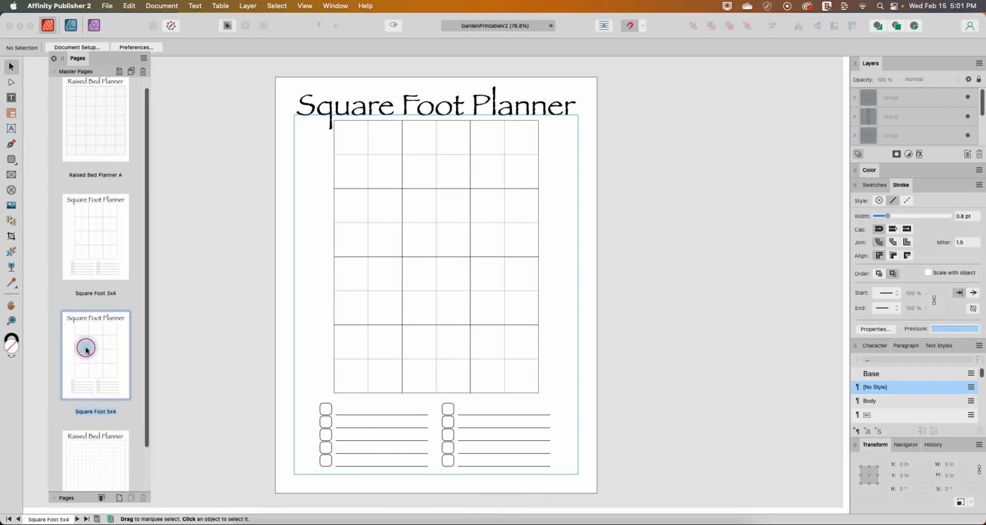
double_click(86, 337)
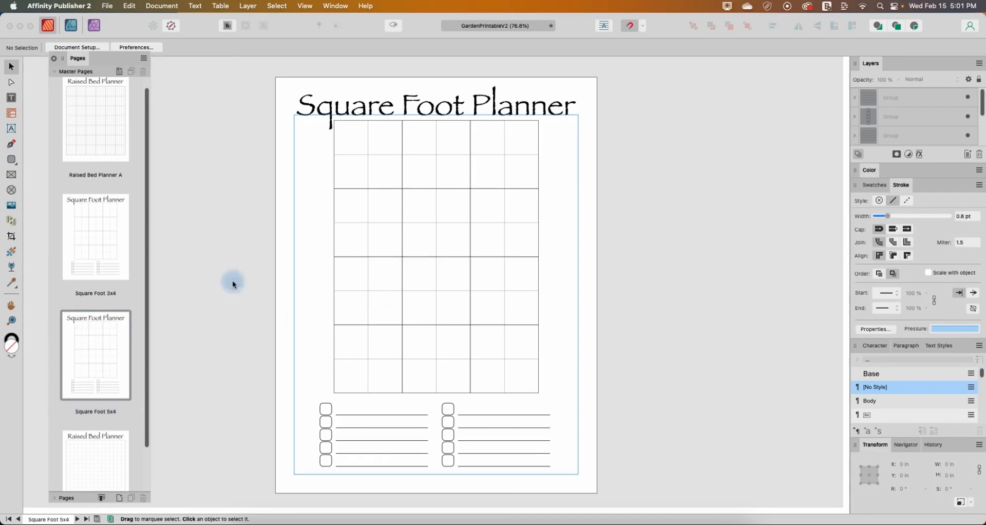
double_click(102, 364)
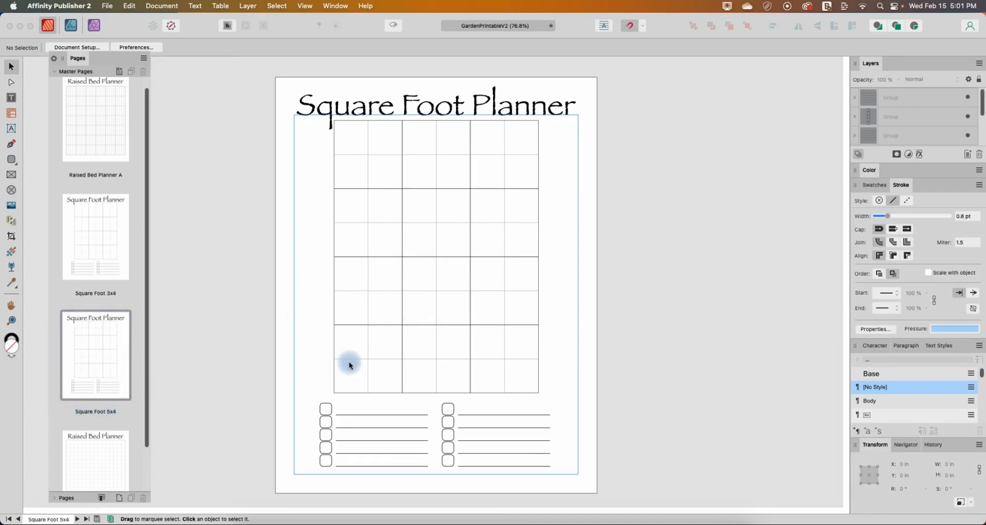
Select the grid table with the Table tool and show its table settings beside the page.
click(424, 305)
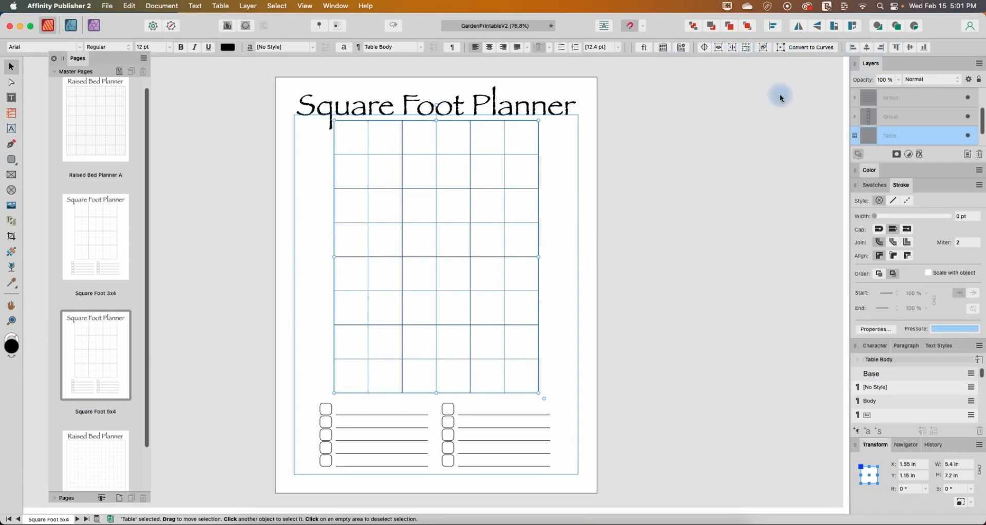
click(12, 113)
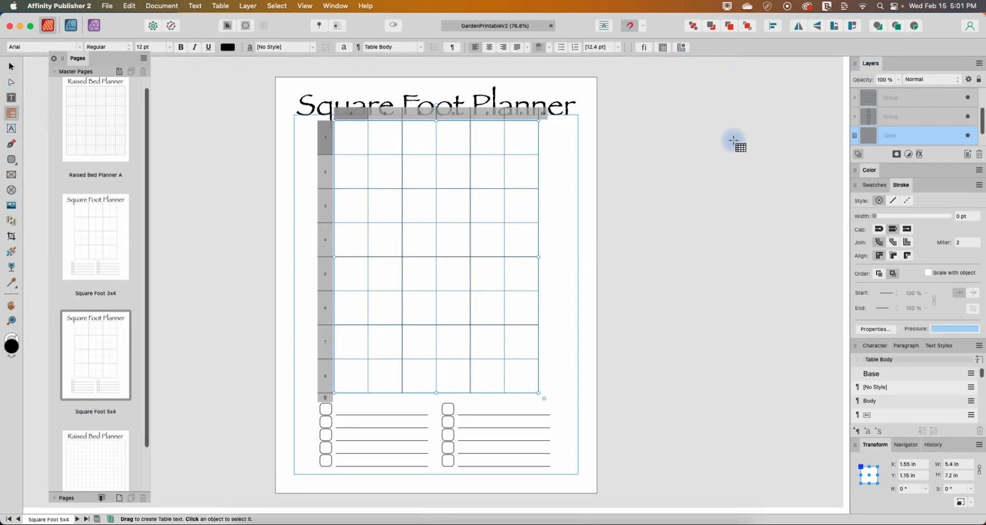
click(664, 47)
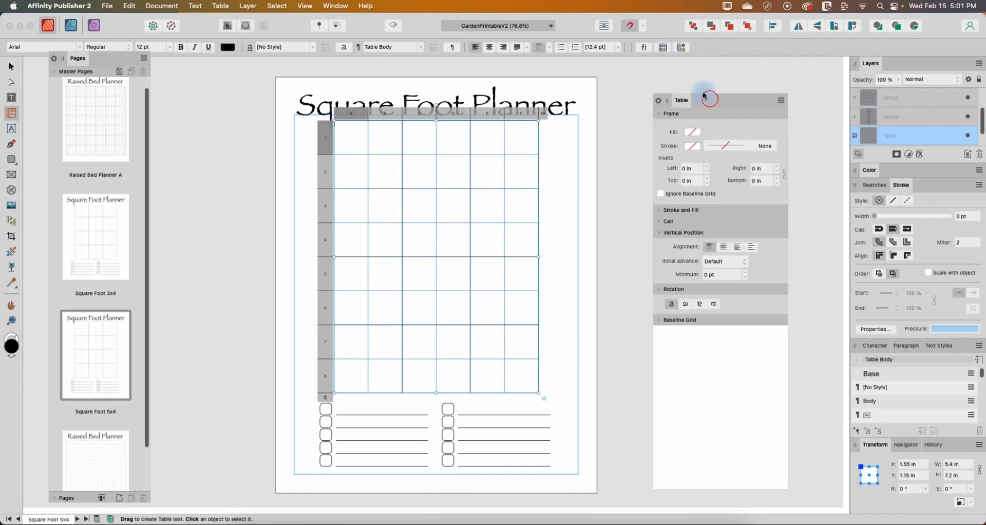
drag(711, 98, 676, 82)
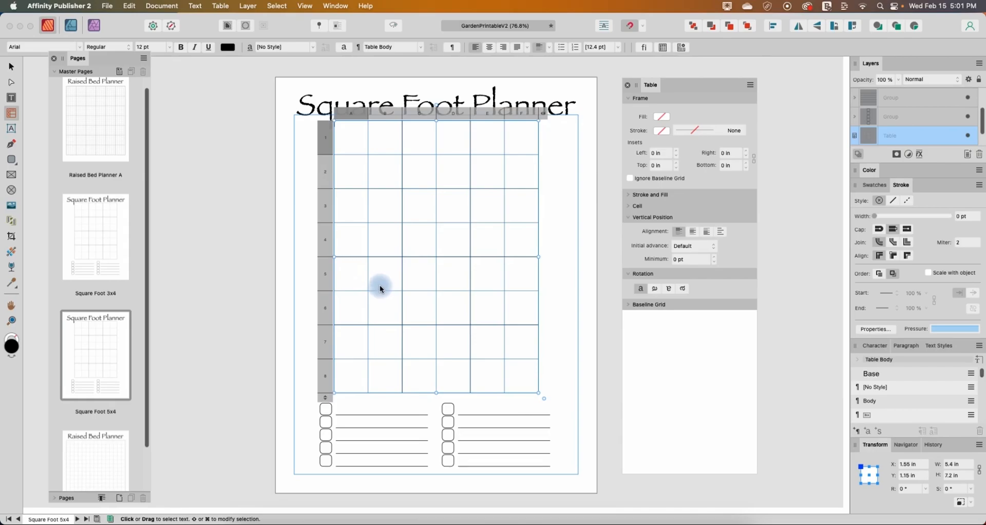
Set the Square Foot 5x4 grid table to 15 columns.
key(v)
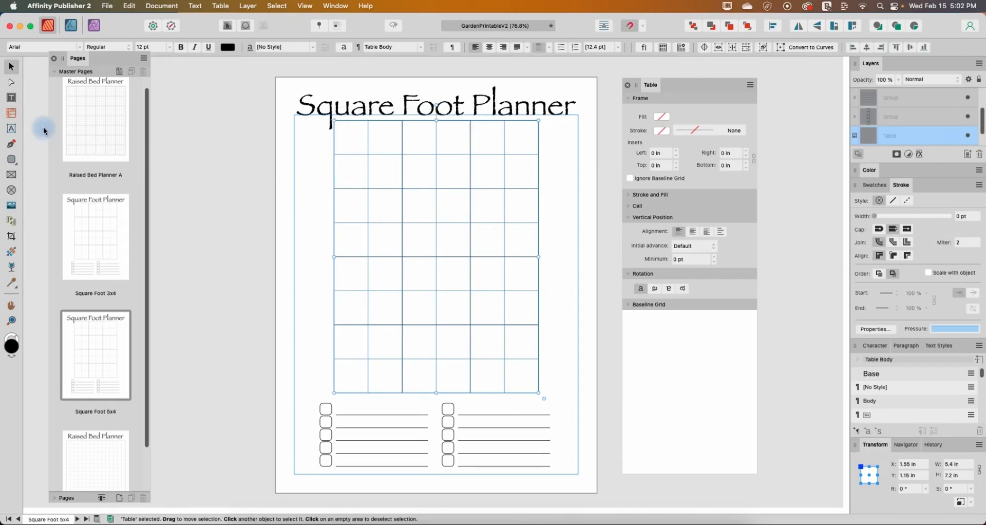
click(20, 121)
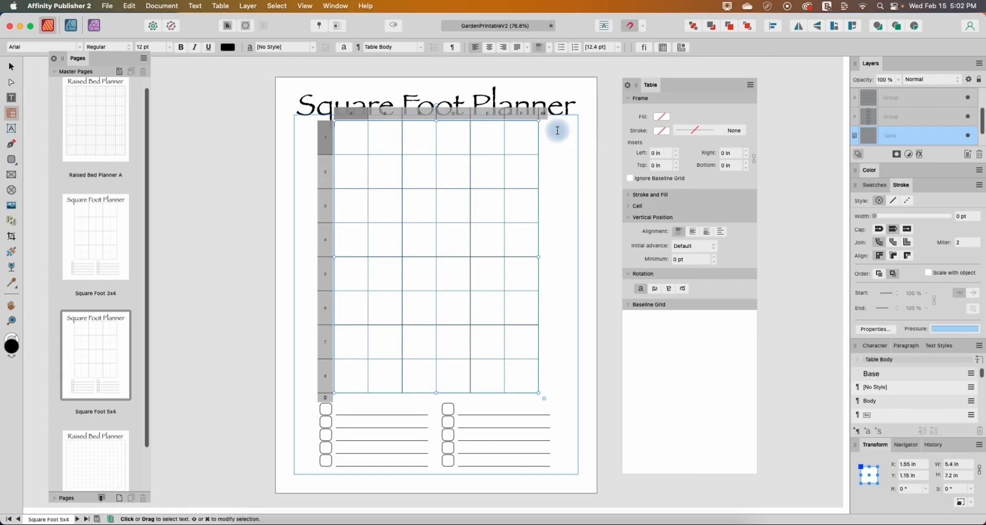
click(544, 115)
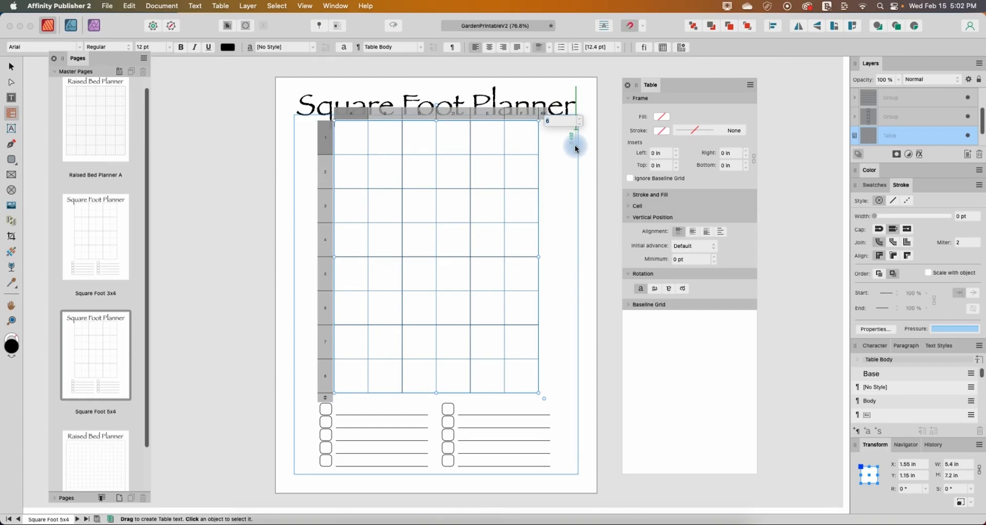
text(15)
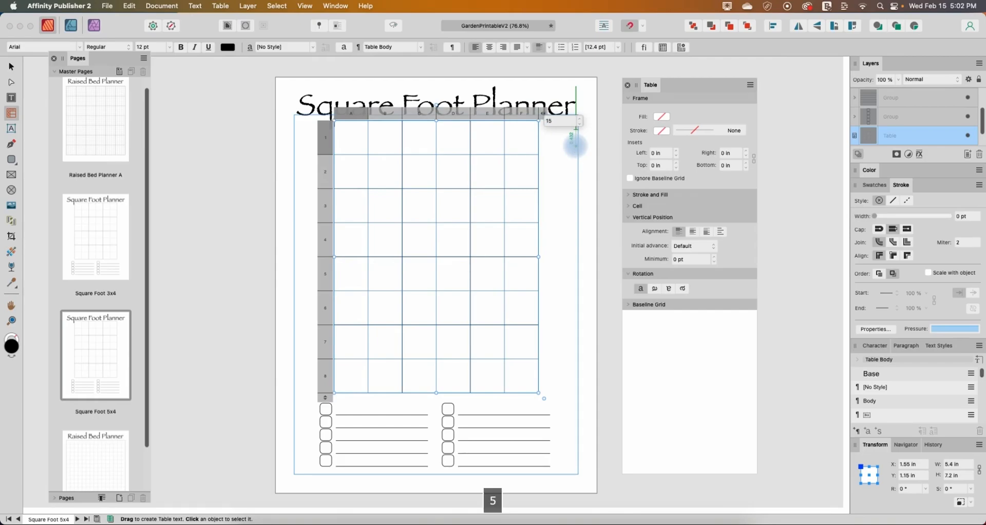
click(555, 199)
key(Return)
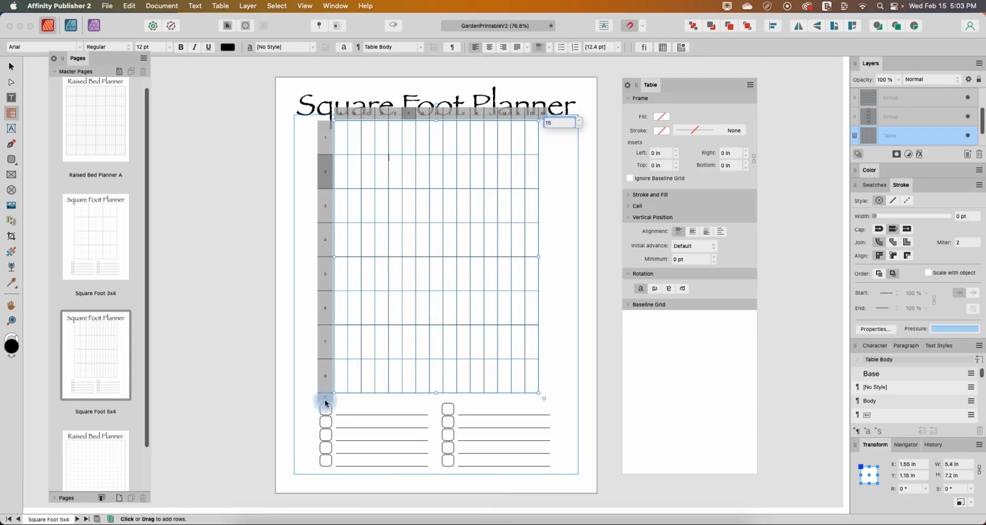
Set the grid table to 12 rows.
mouse_move(325, 397)
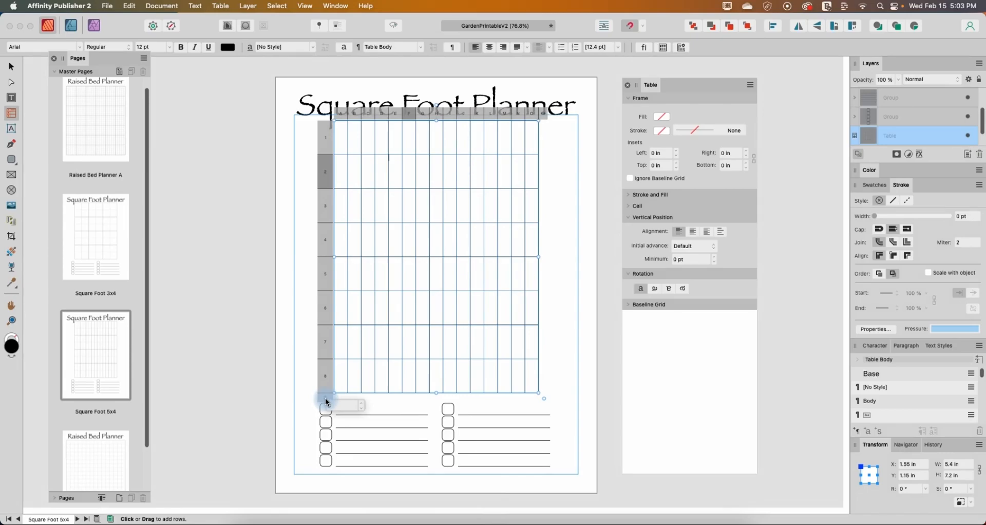
text(1)
text(1)
key(Return)
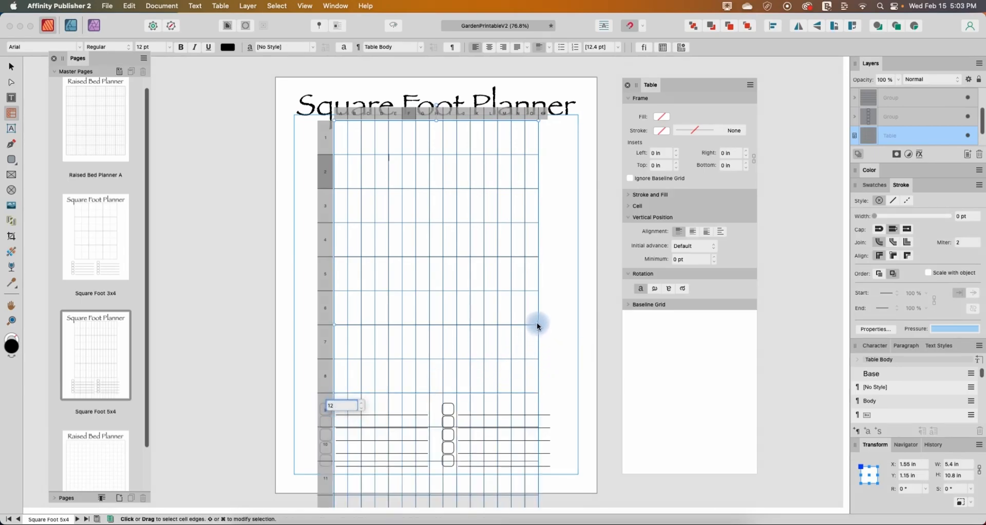
Widen the grid table to the page margins, about 7.38 in, and shorten it to about 6.36 in high, above the checklist.
drag(539, 324, 577, 325)
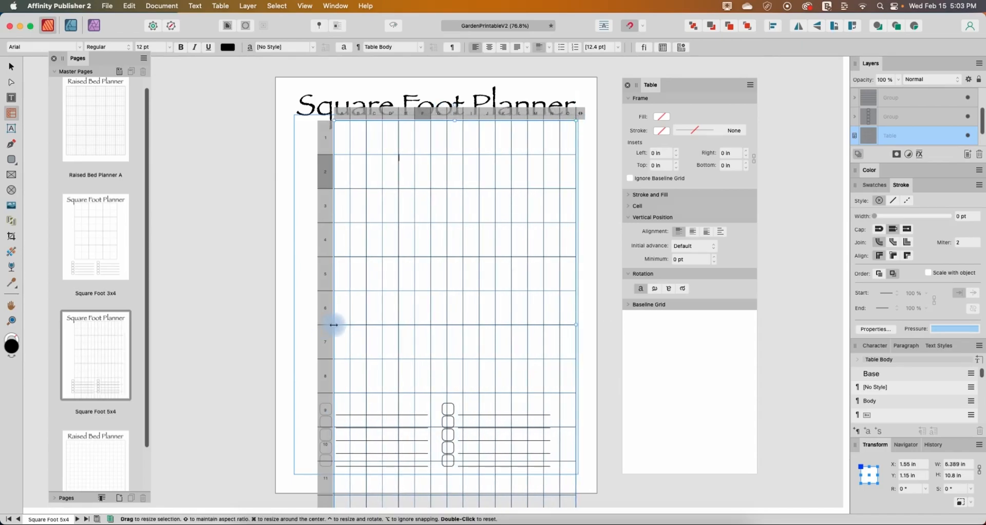
click(334, 325)
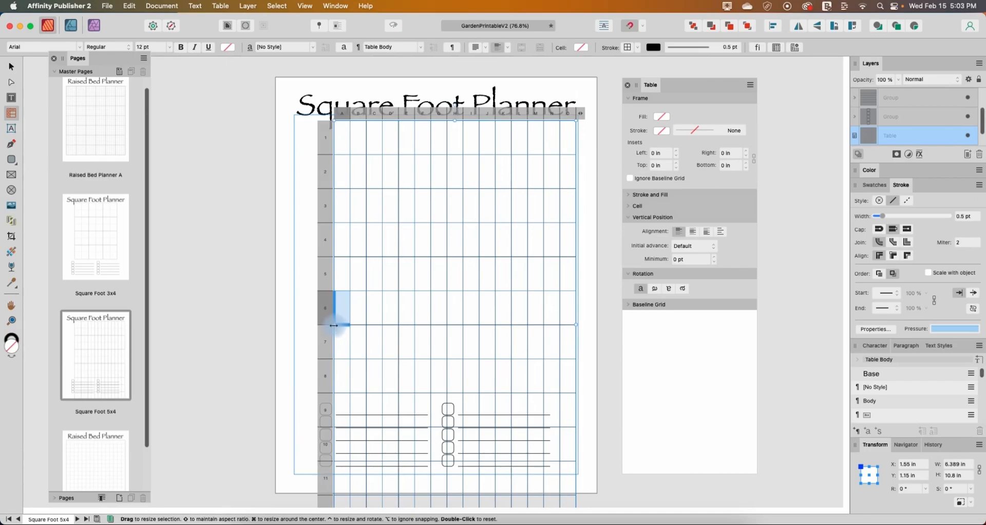
drag(334, 324, 297, 325)
scroll(441, 351, down, 2)
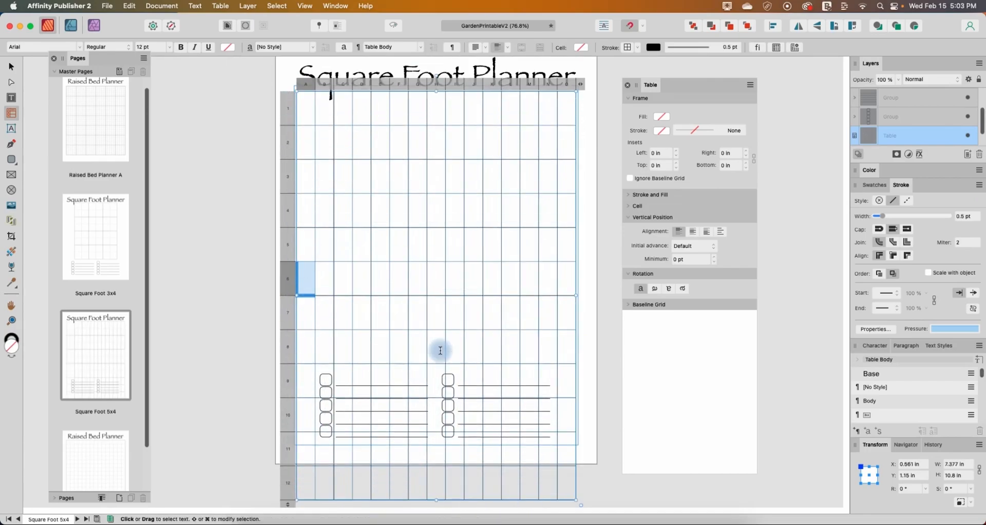
scroll(440, 351, down, 8)
drag(435, 372, 436, 209)
scroll(466, 275, up, 6)
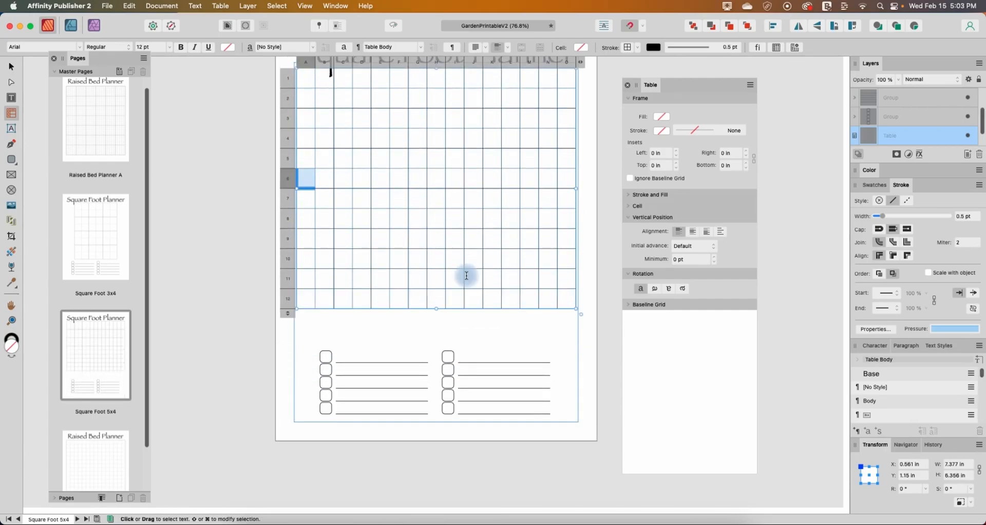
scroll(467, 275, up, 5)
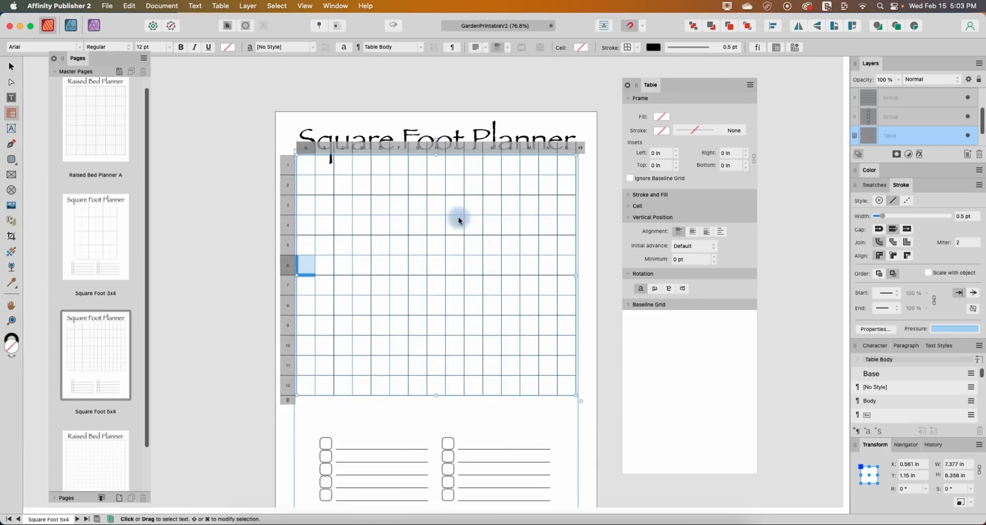
Move the grid table down slightly from the title, to a Y position of about 1.39 in.
click(11, 66)
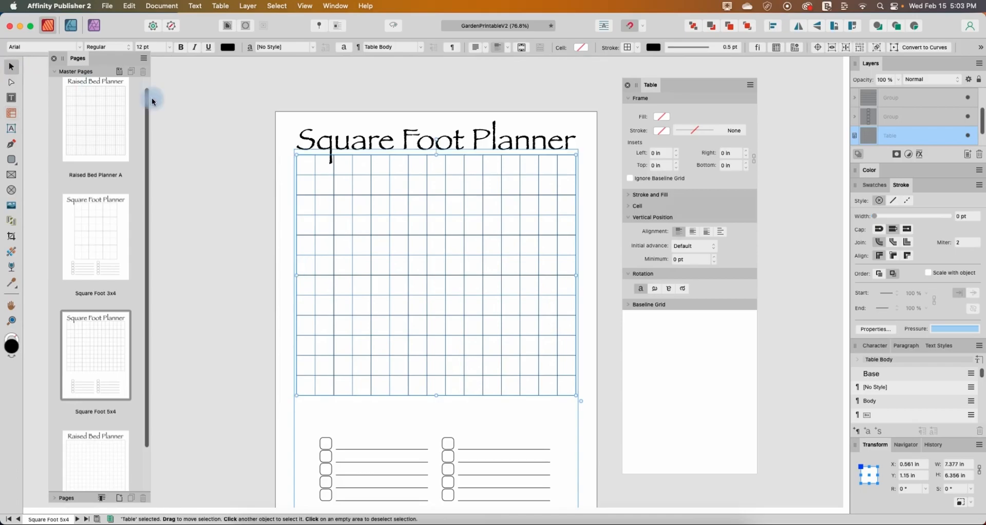
drag(374, 176, 373, 186)
click(590, 306)
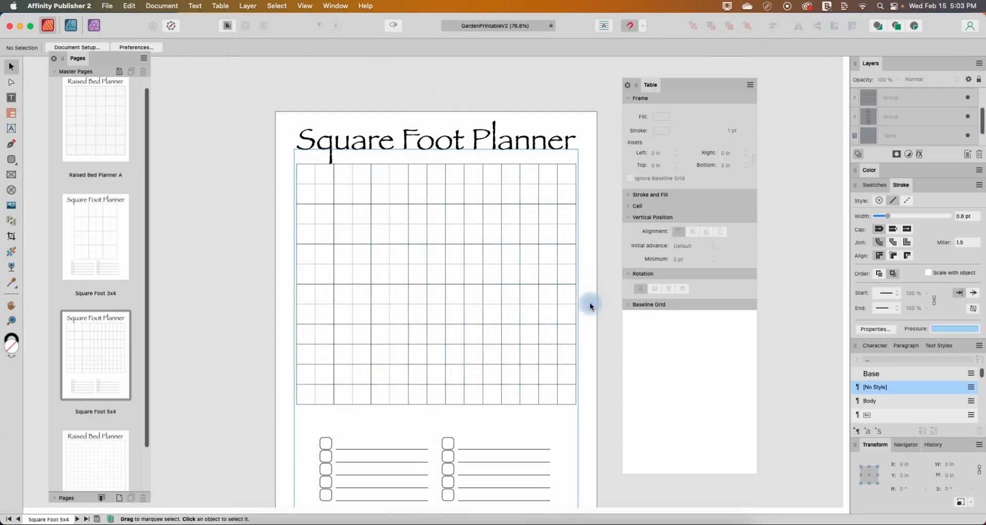
Make all the table's cells square by setting their width and height to 0.49 in.
click(491, 295)
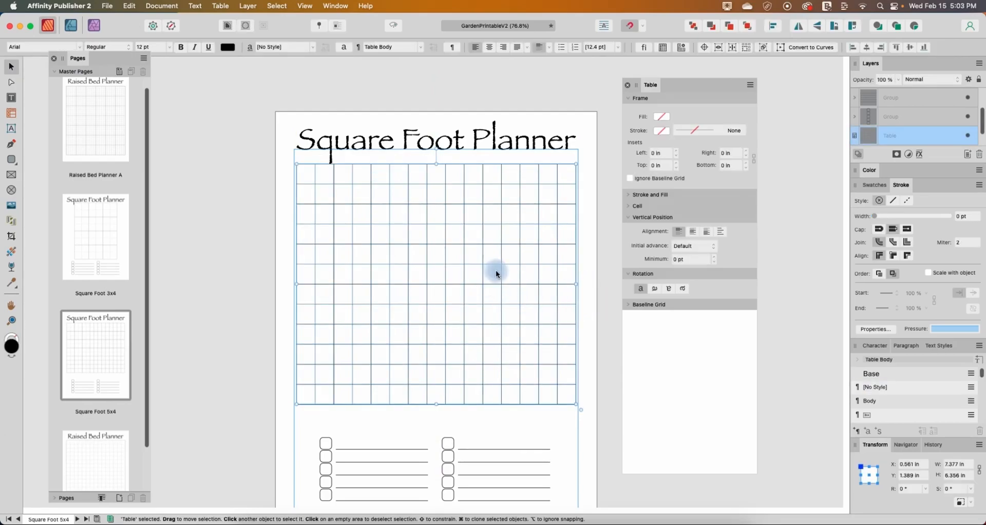
click(11, 113)
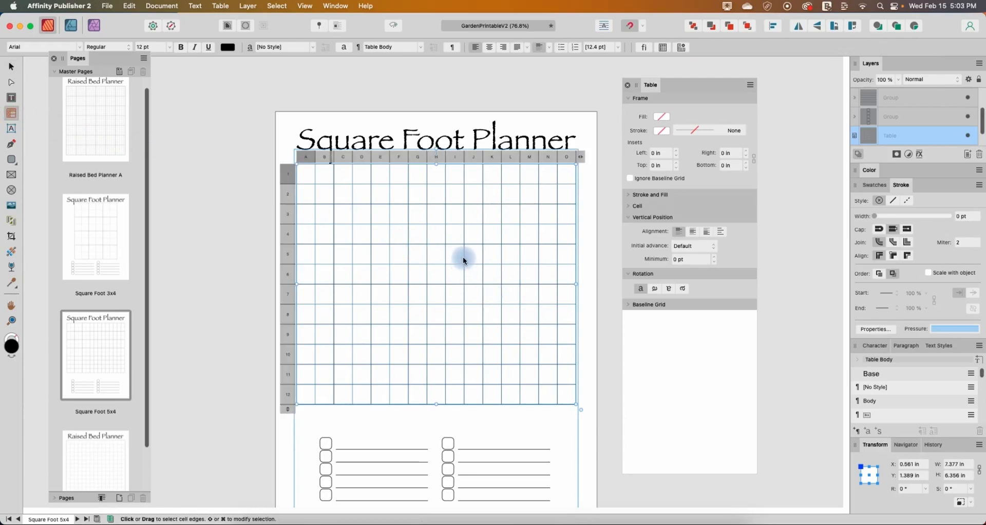
drag(303, 165, 583, 159)
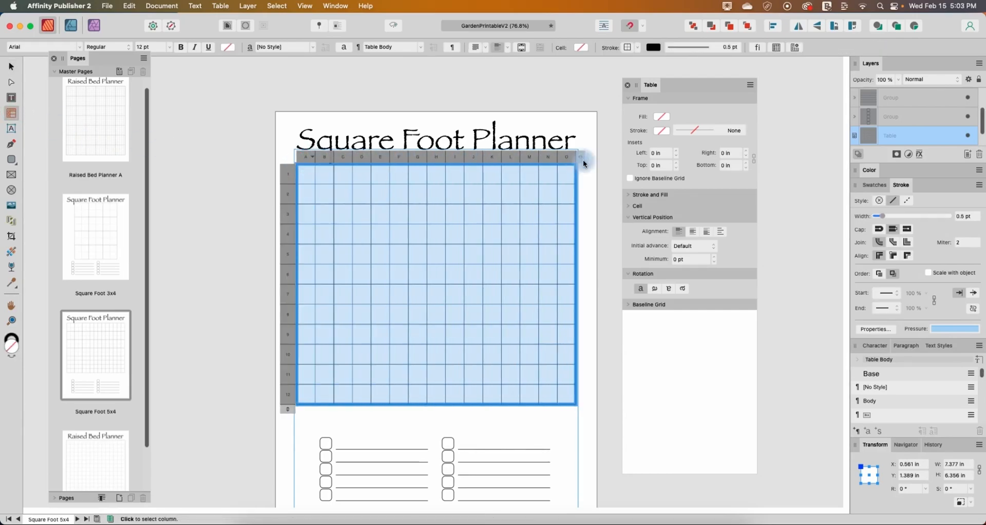
click(630, 206)
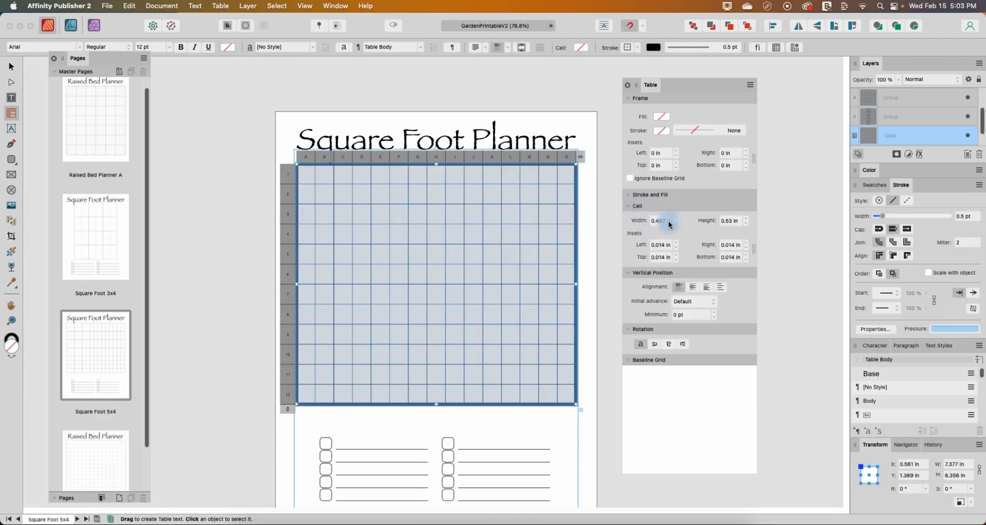
click(730, 222)
click(668, 251)
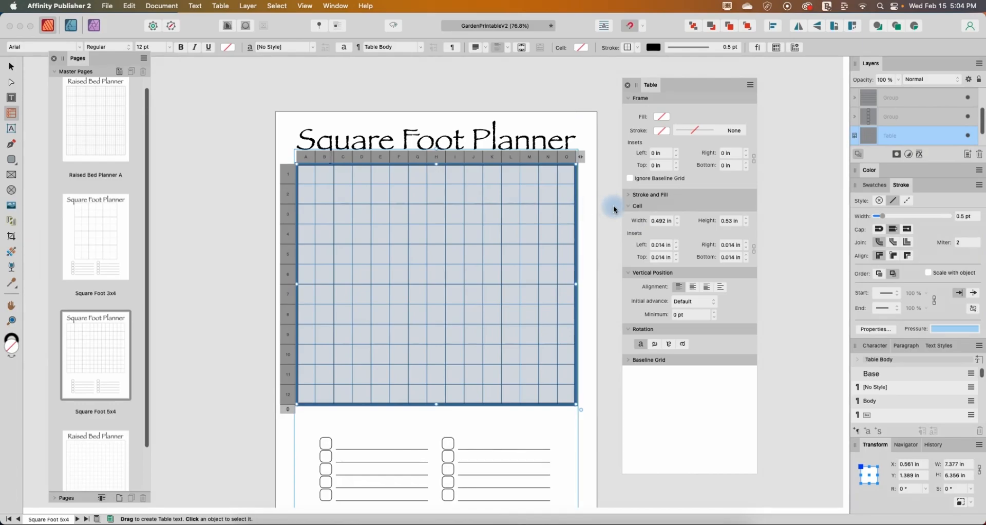
click(660, 220)
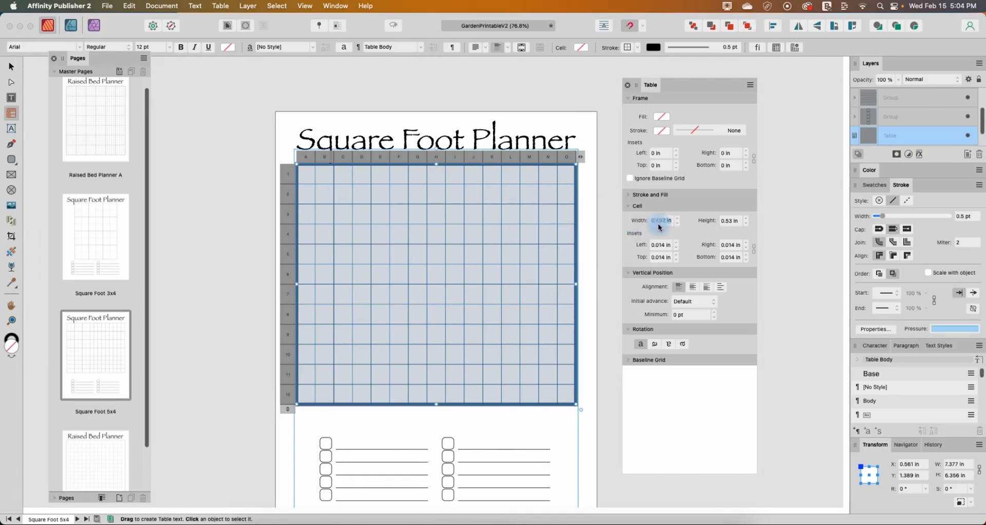
text(.49)
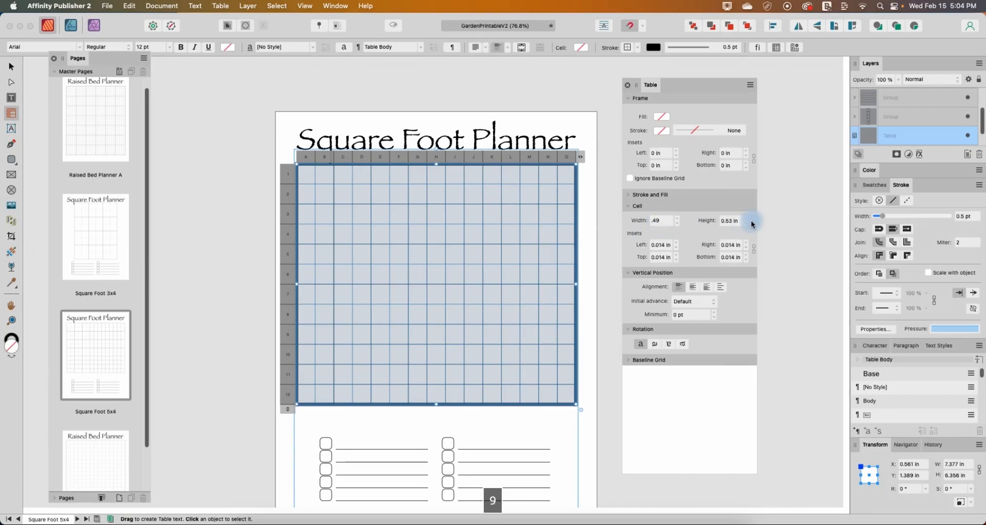
click(735, 221)
text(.49)
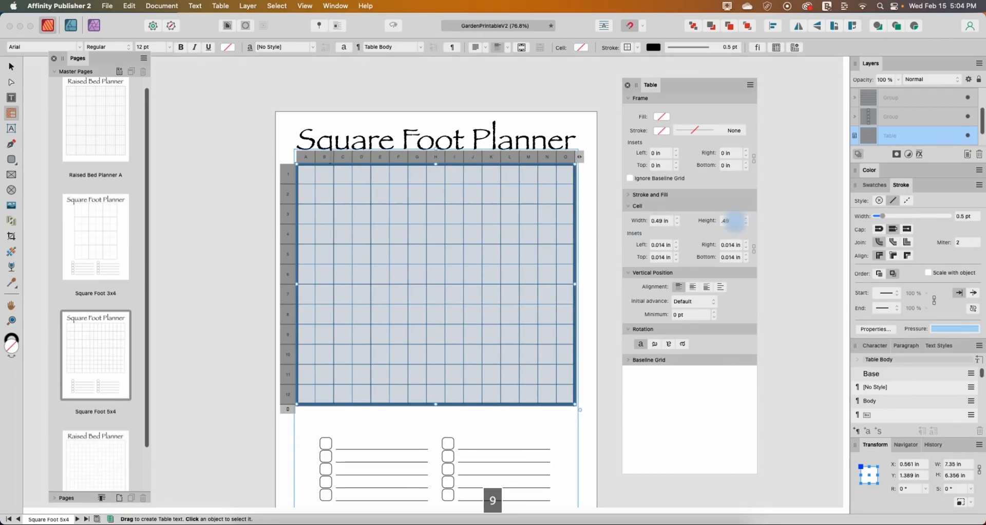
key(Return)
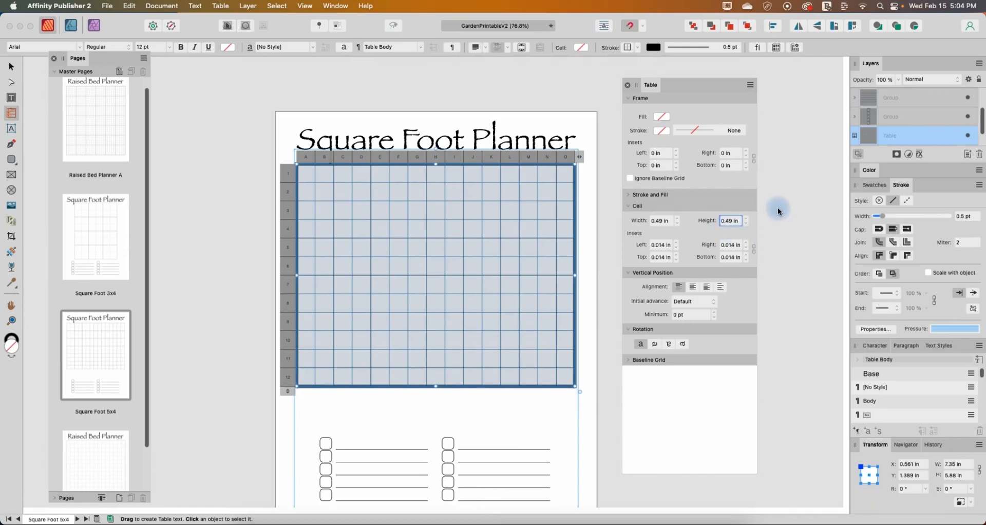
click(577, 285)
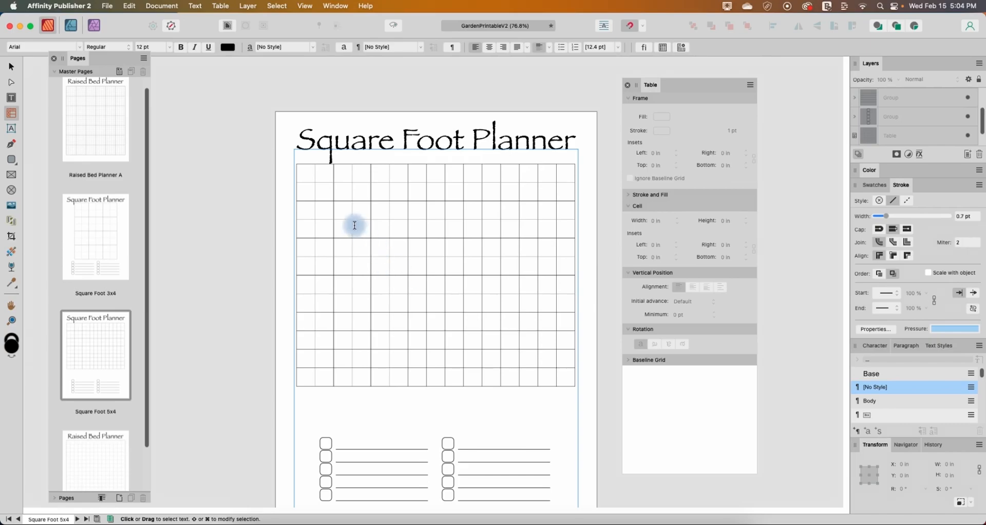
Select all the table's cells and color their inside horizontal borders a medium gray from the Grays swatches.
click(310, 164)
drag(306, 157, 562, 160)
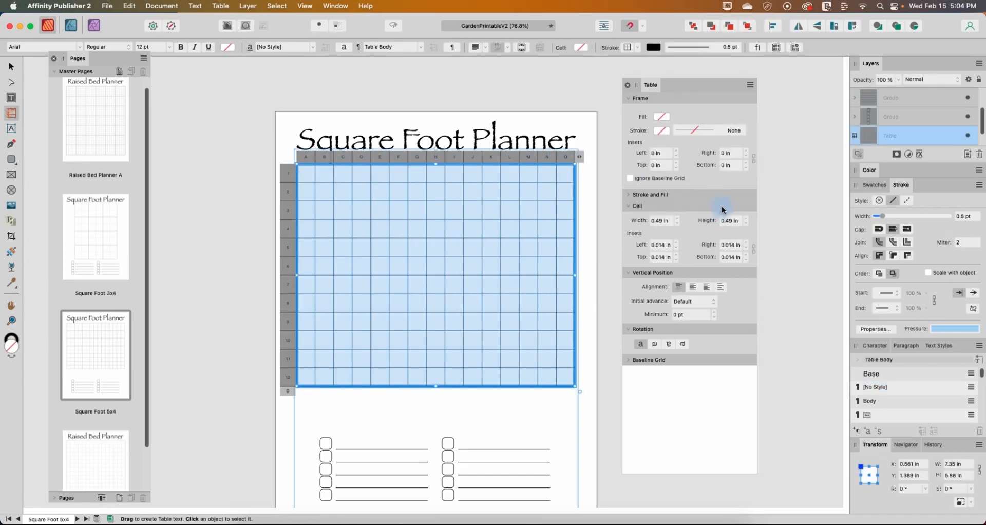
click(630, 196)
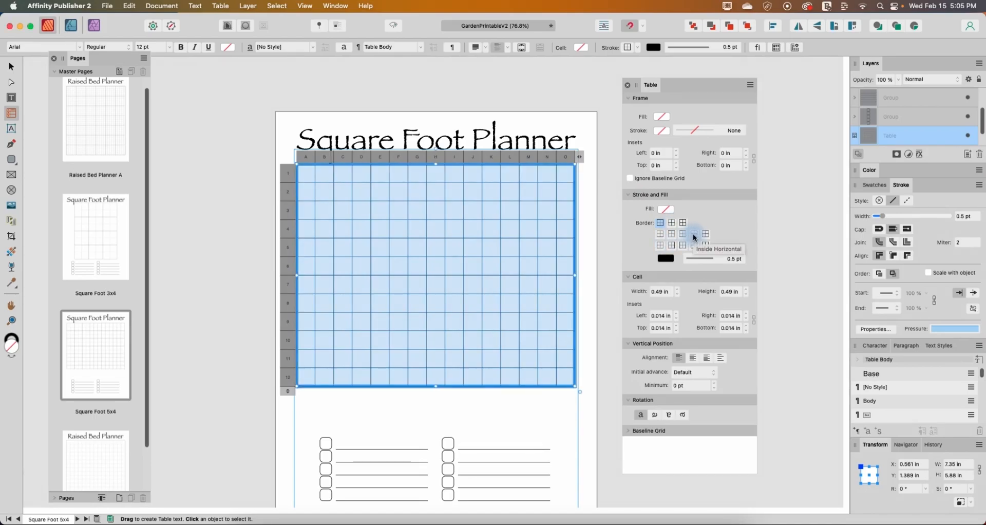
click(694, 236)
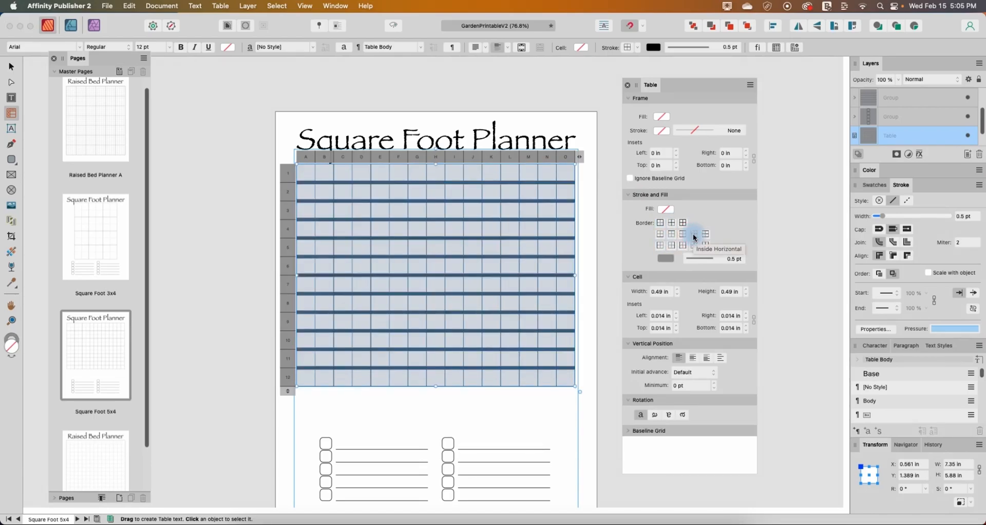
click(667, 261)
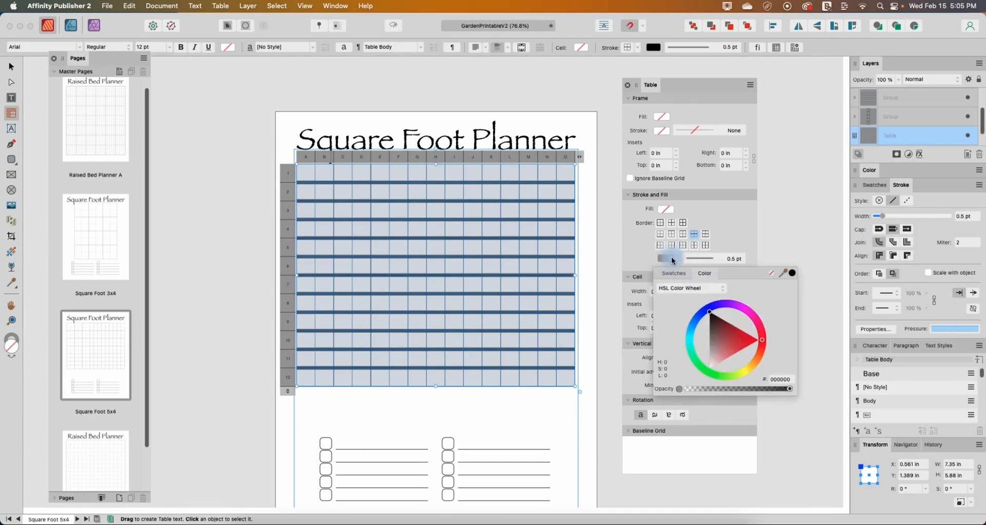
click(681, 275)
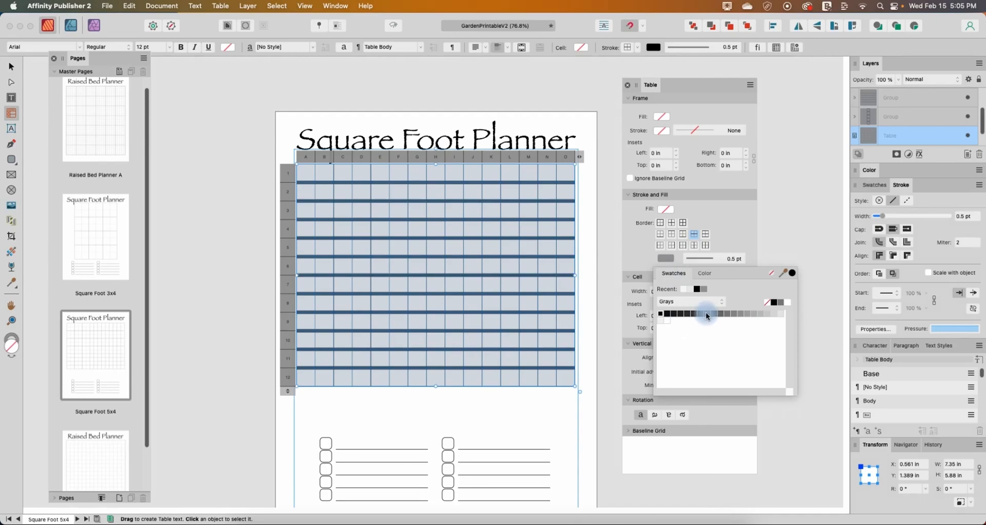
click(742, 316)
click(708, 290)
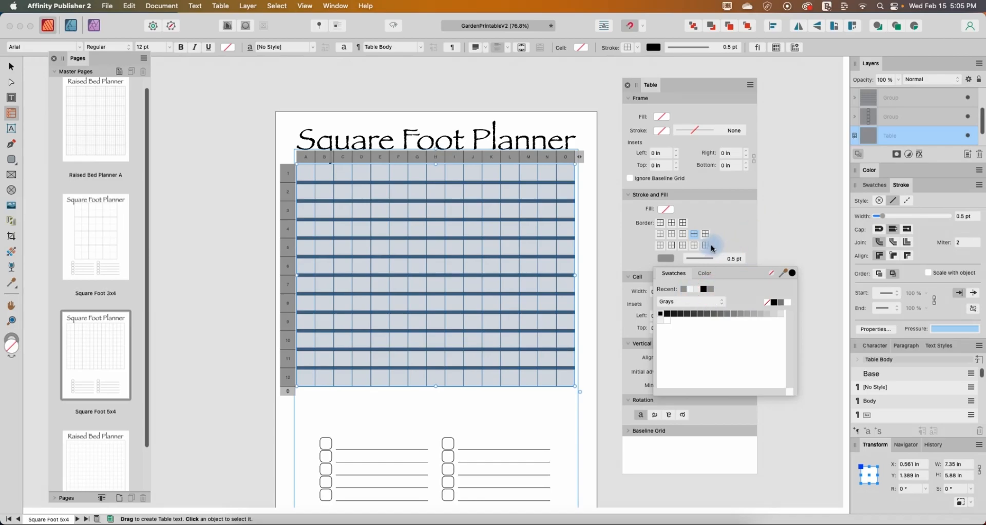
Color the table's inside vertical borders the same gray, then deselect the table.
click(695, 247)
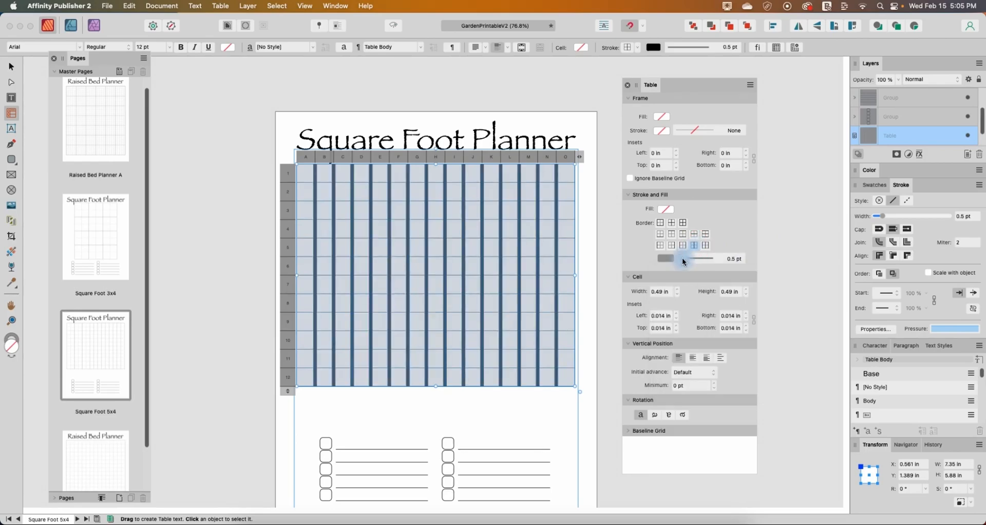
click(667, 258)
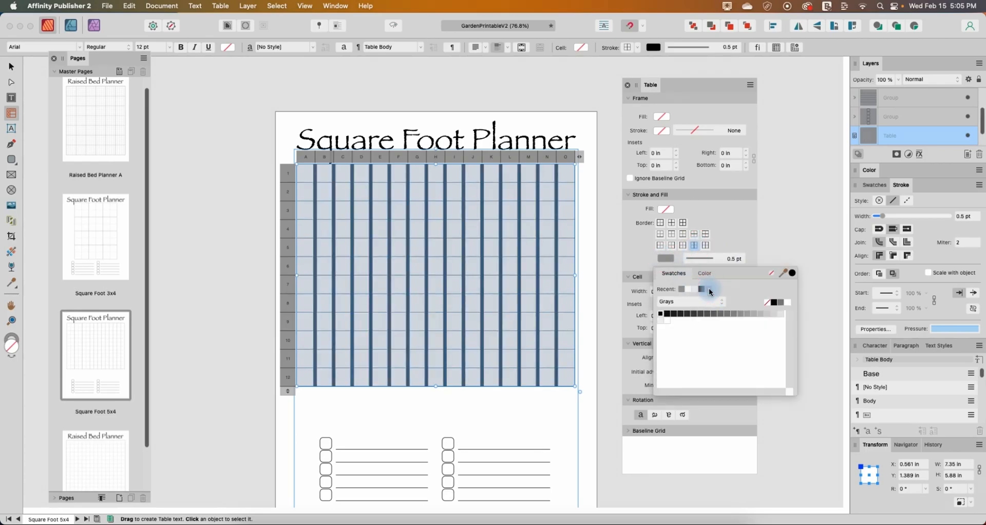
click(609, 306)
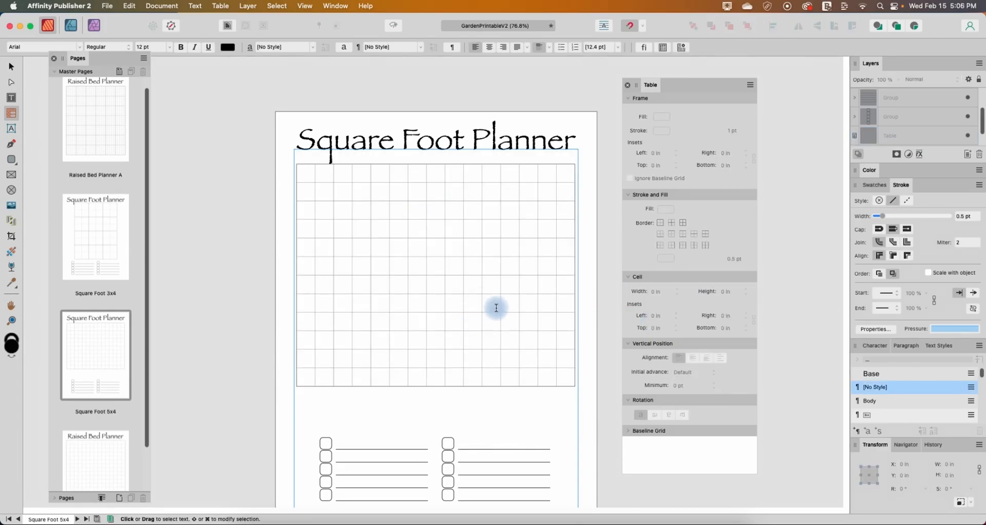
Select all the table's cells and change their inside borders to a dashed line style.
click(307, 162)
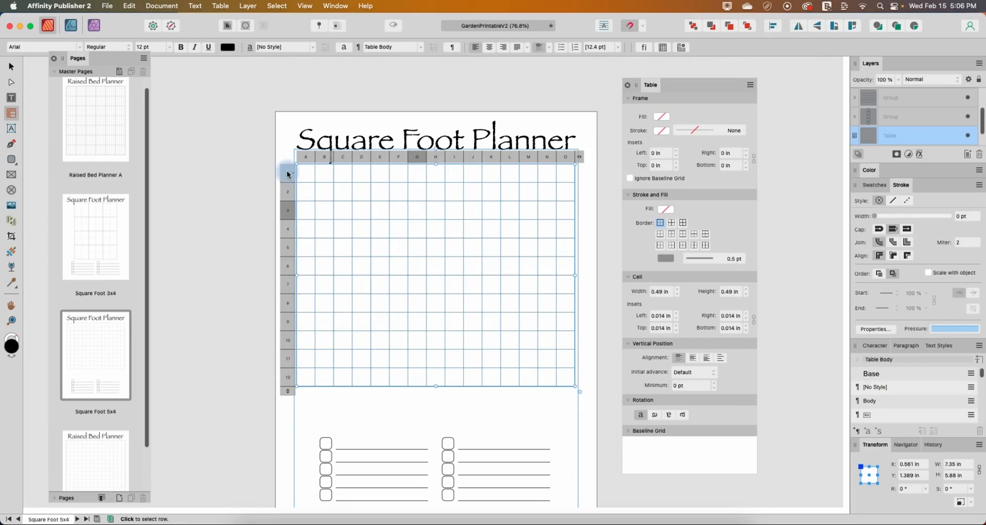
drag(287, 174, 286, 385)
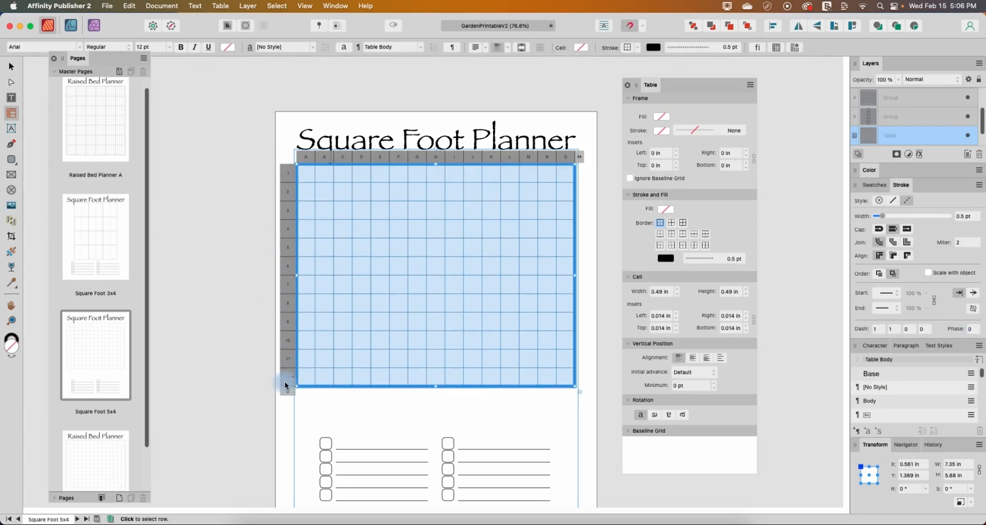
click(674, 224)
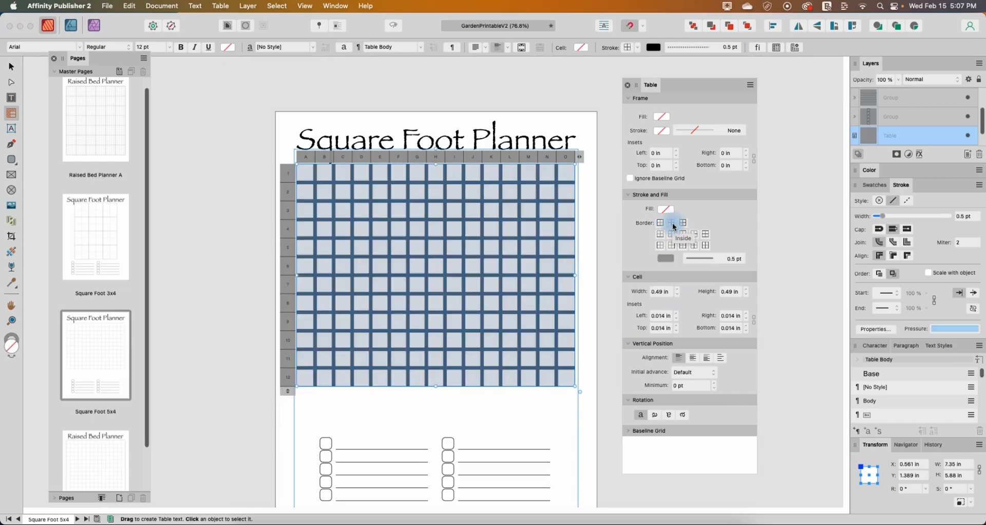
click(702, 262)
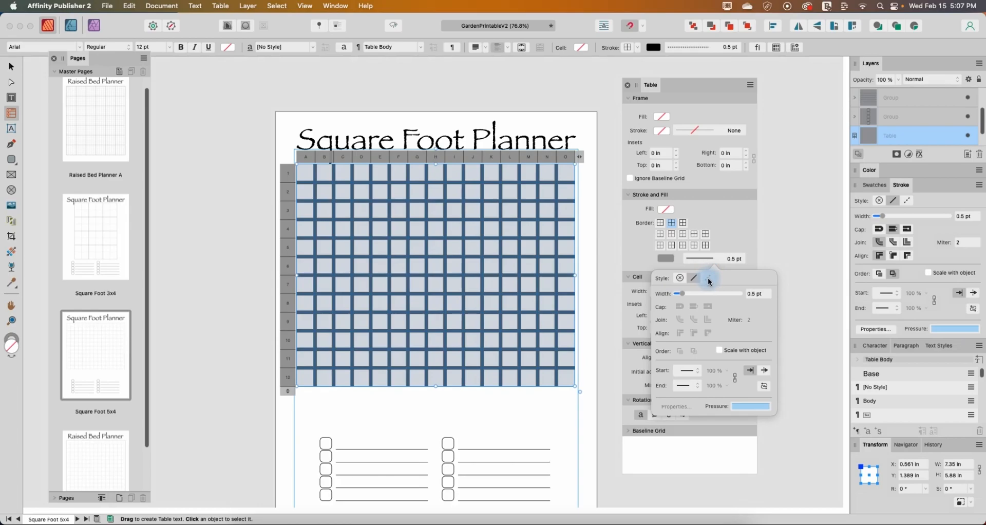
click(709, 280)
Set the inside borders' dash pattern to 2 and 4, then deselect the table.
click(679, 407)
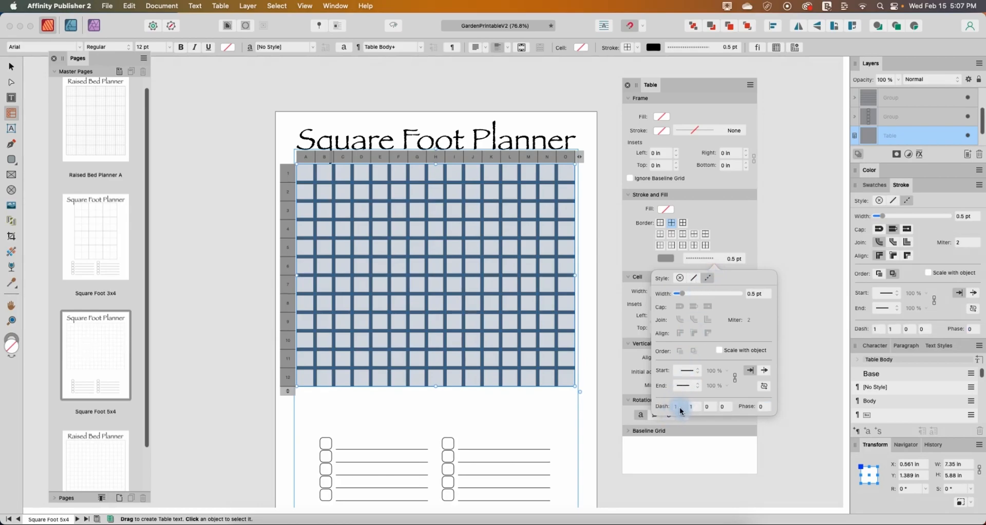
click(679, 408)
text(2)
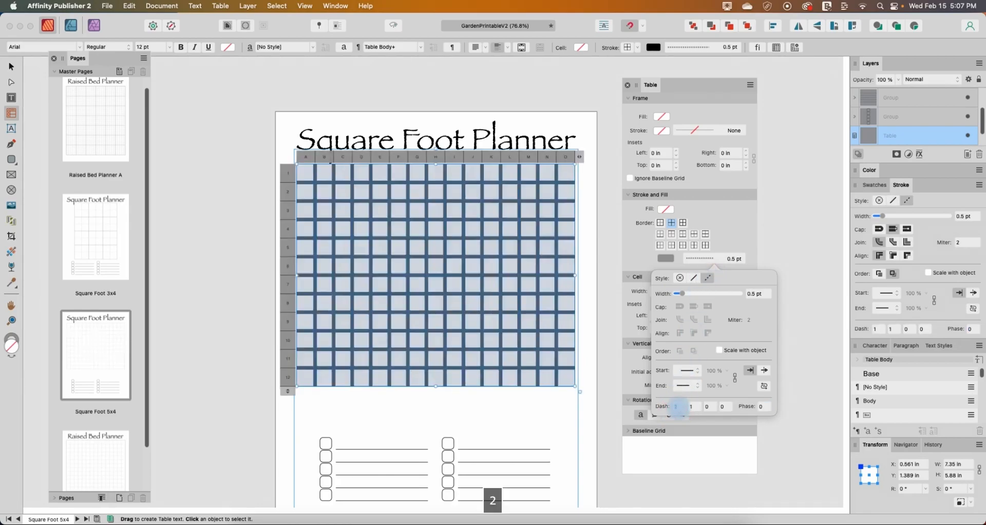
click(698, 407)
text(4)
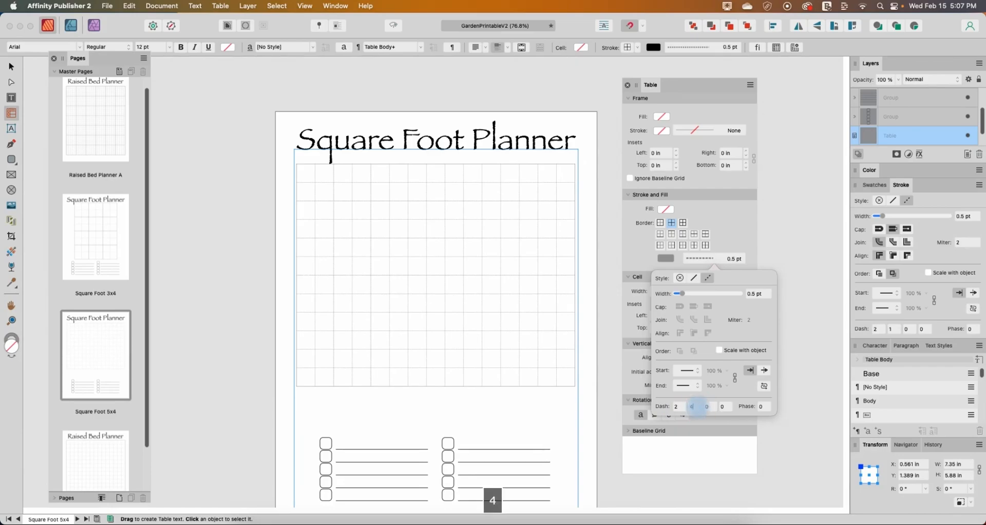
click(659, 409)
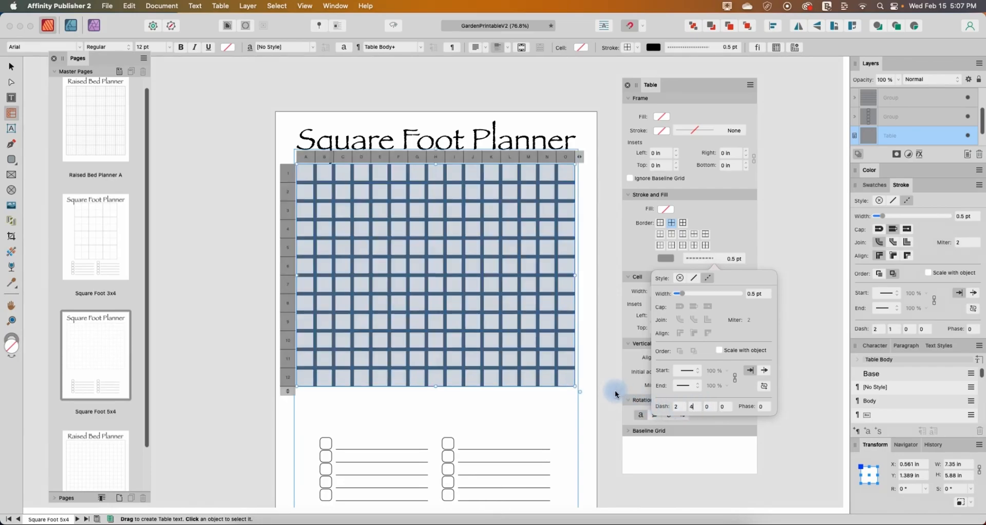
click(617, 395)
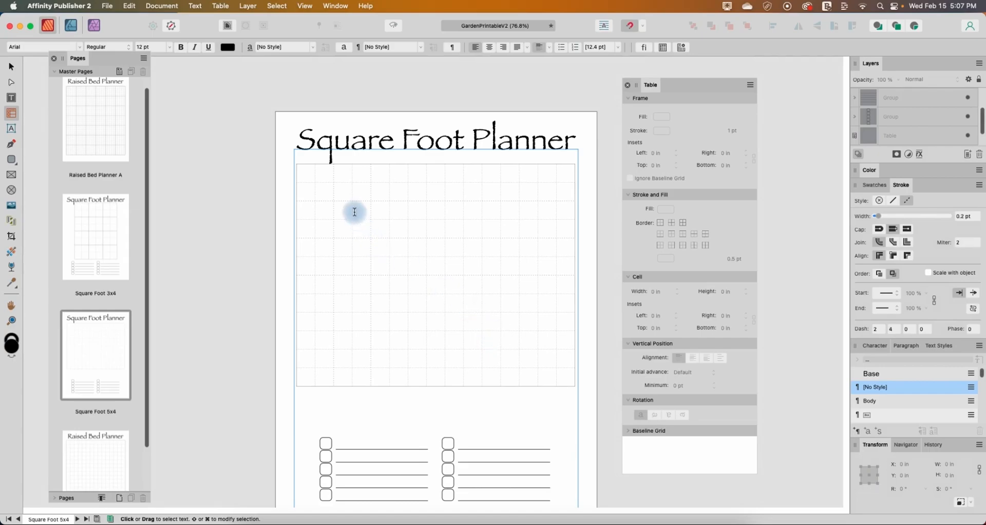
Give the right borders of columns C, F, I and L a solid 0.7 pt line, then deselect the table.
click(310, 199)
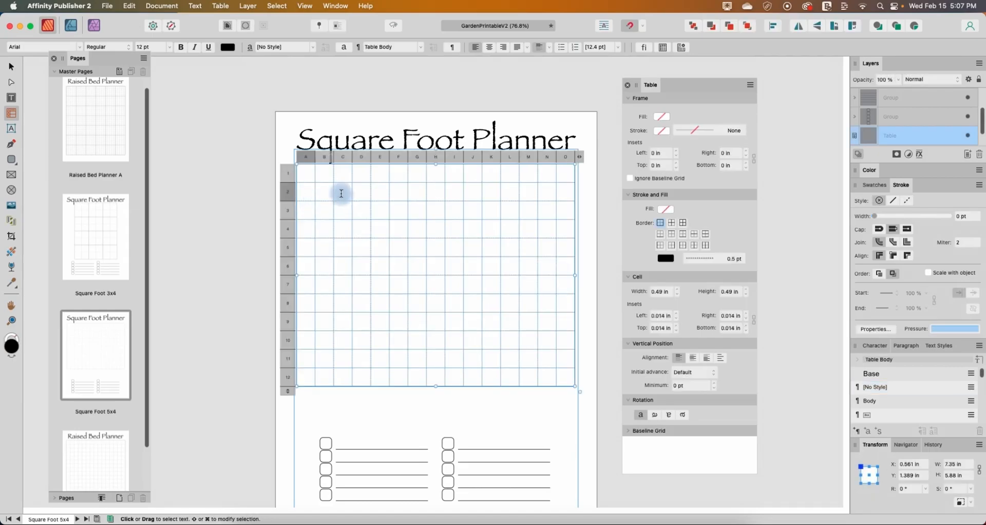
super+click(343, 161)
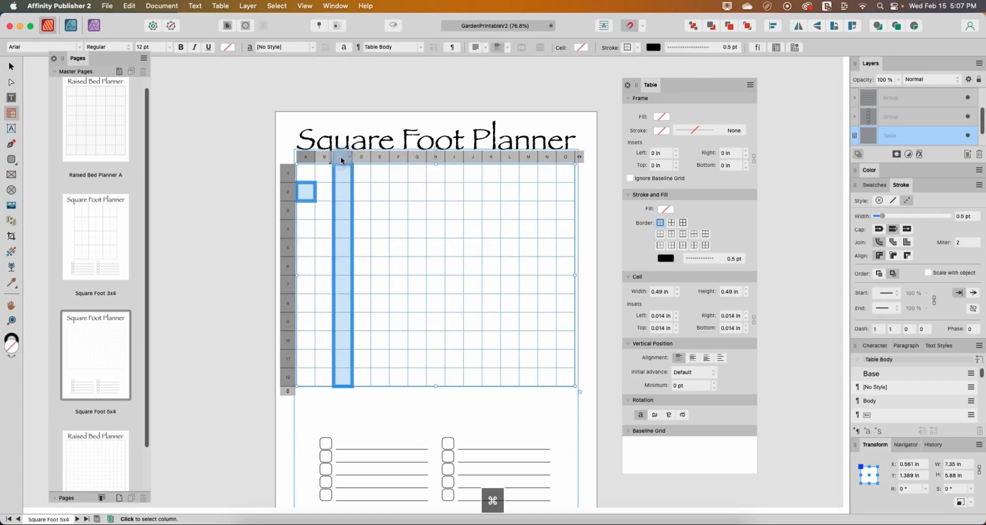
super+click(398, 161)
super+click(454, 160)
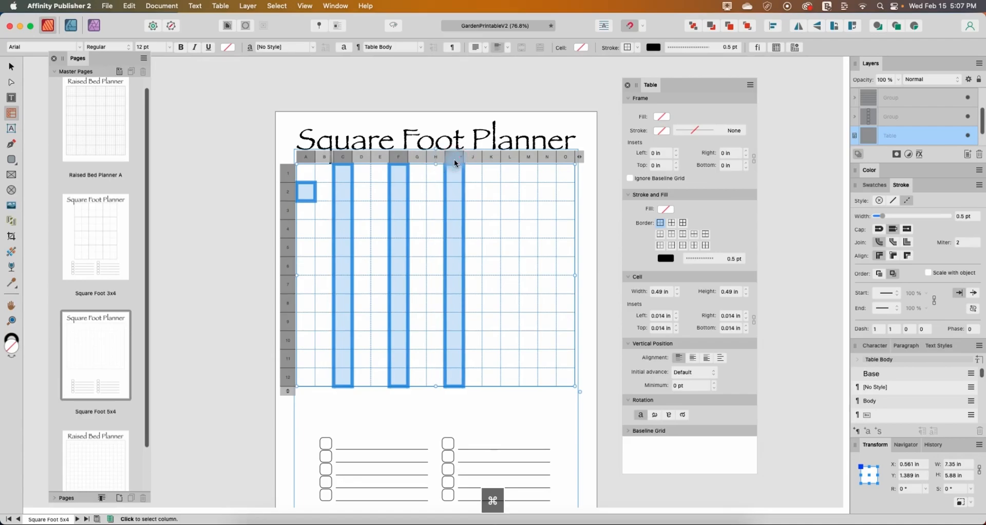
super+click(510, 158)
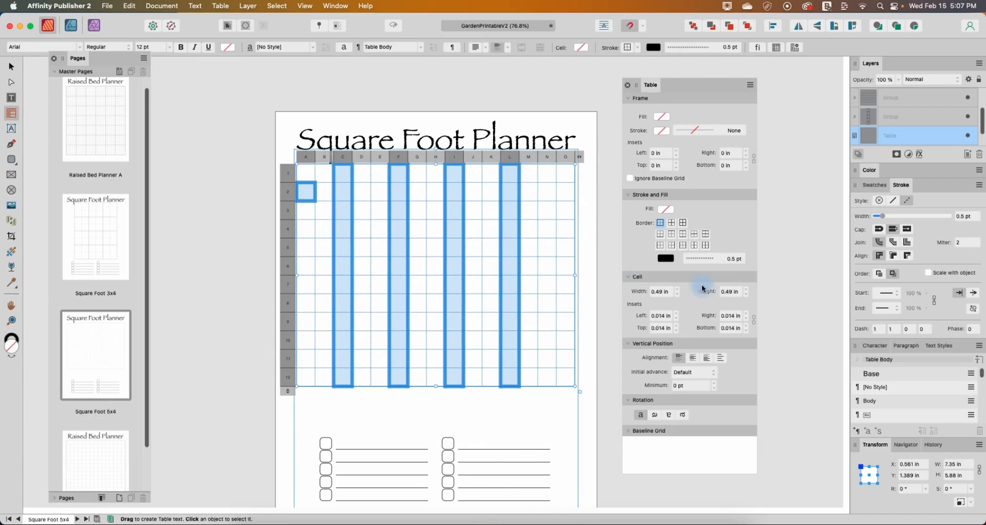
click(673, 245)
click(708, 258)
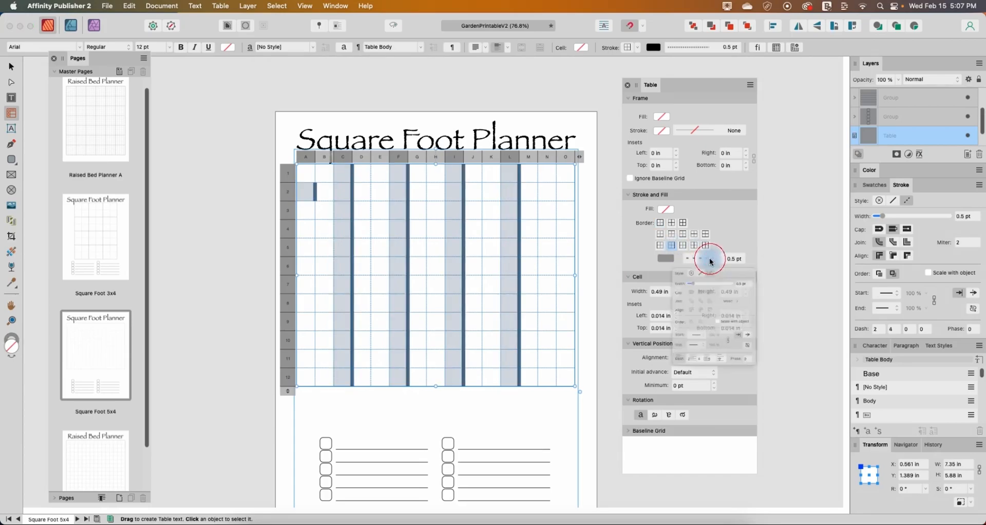
click(697, 279)
click(750, 293)
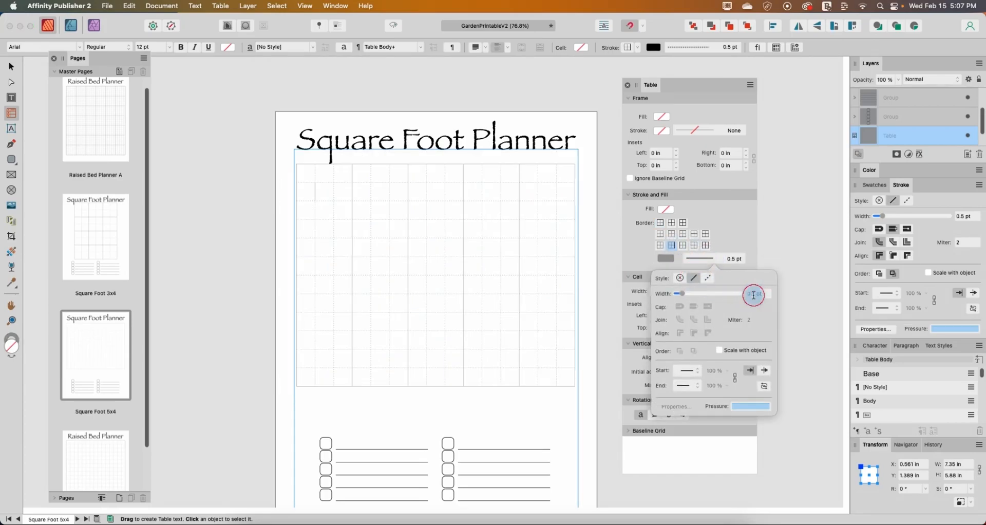
key(BackSpace)
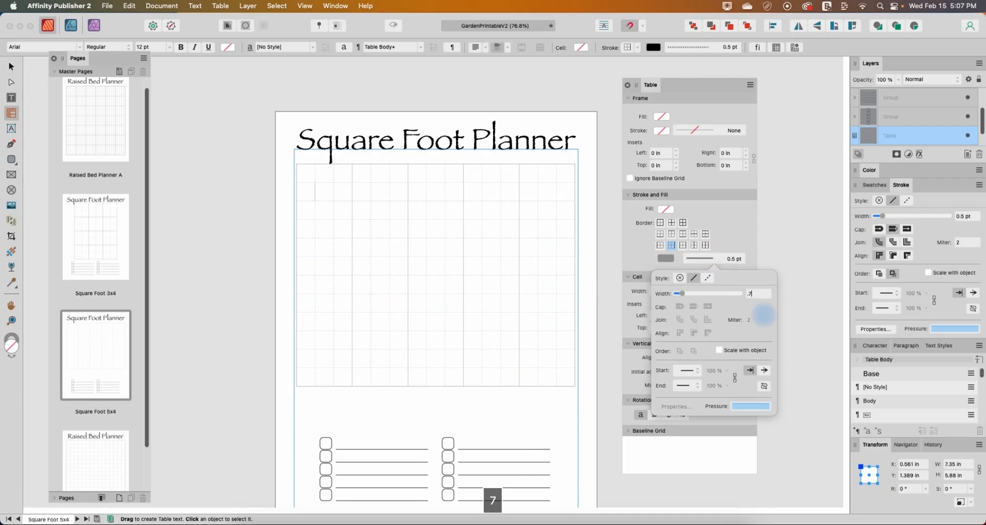
key(Return)
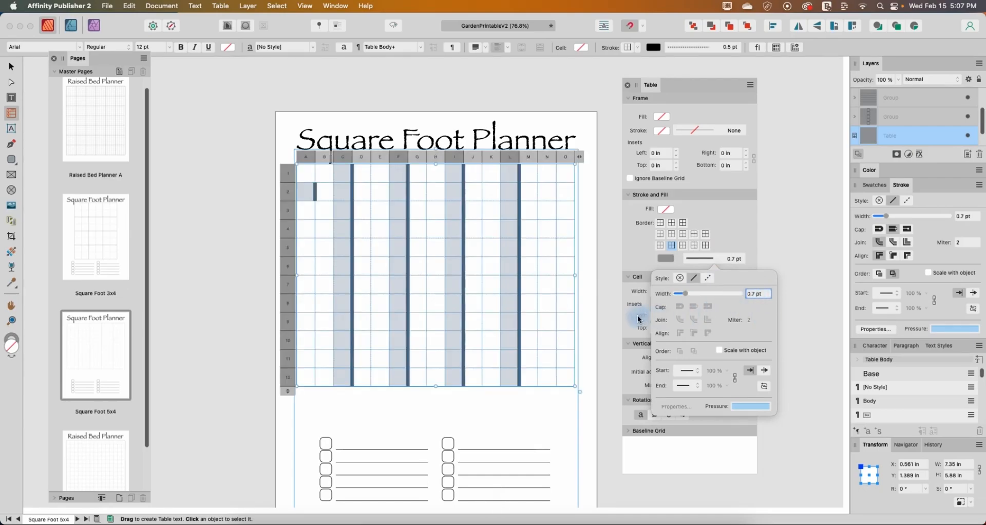
click(603, 313)
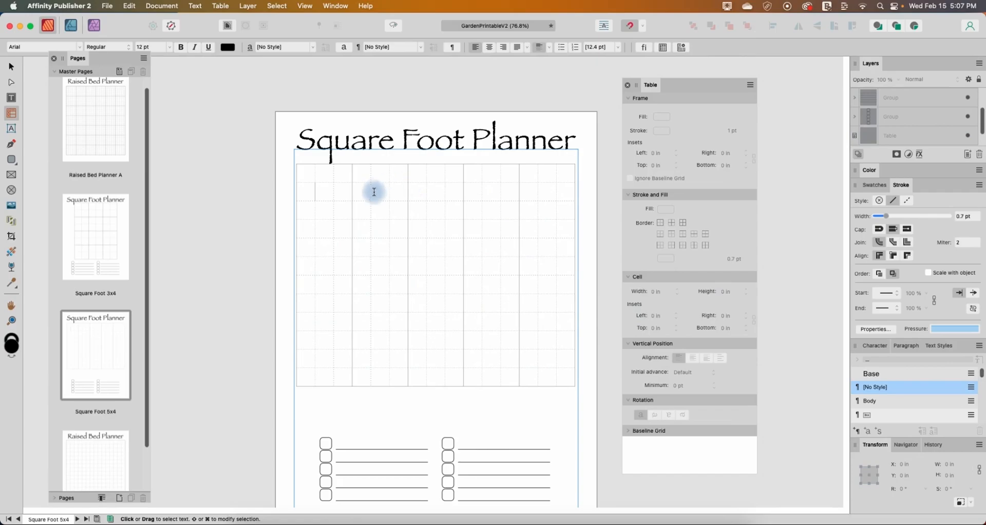
Give the bottom borders of rows 3, 6 and 9 a solid 0.7 pt line, then deselect the table.
click(309, 188)
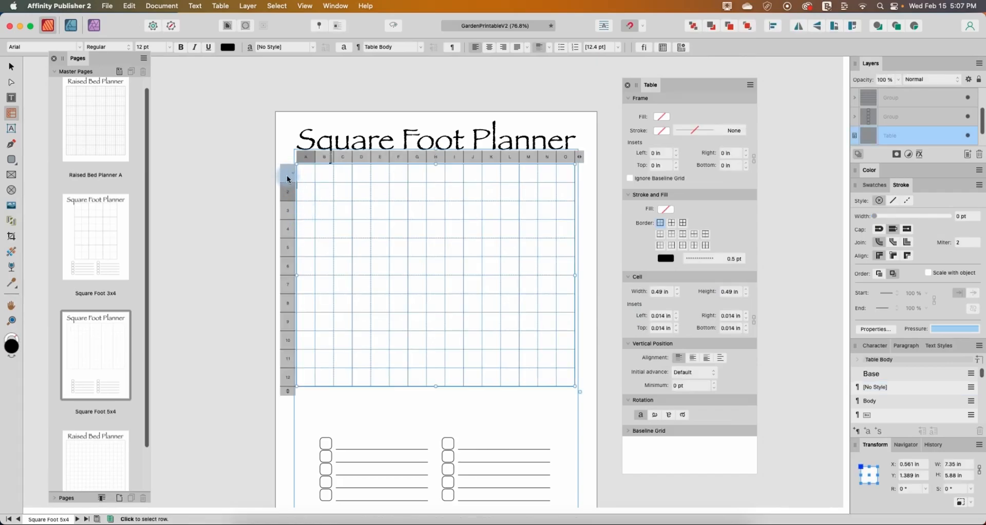
click(289, 216)
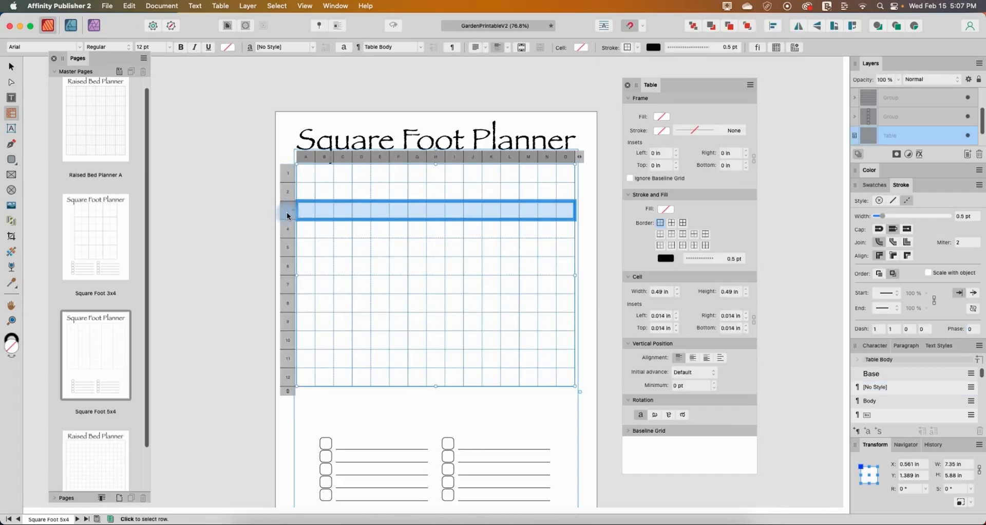
super+click(286, 265)
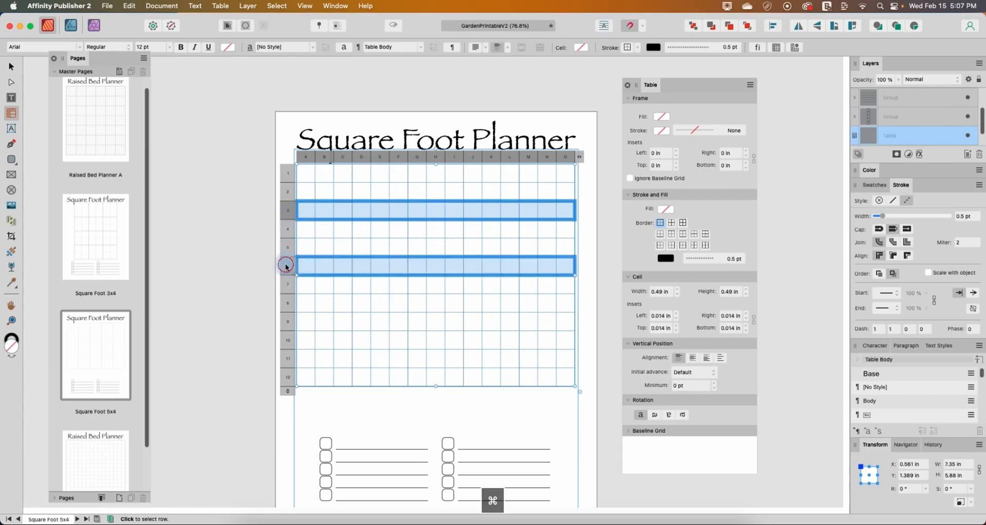
super+click(288, 323)
click(668, 260)
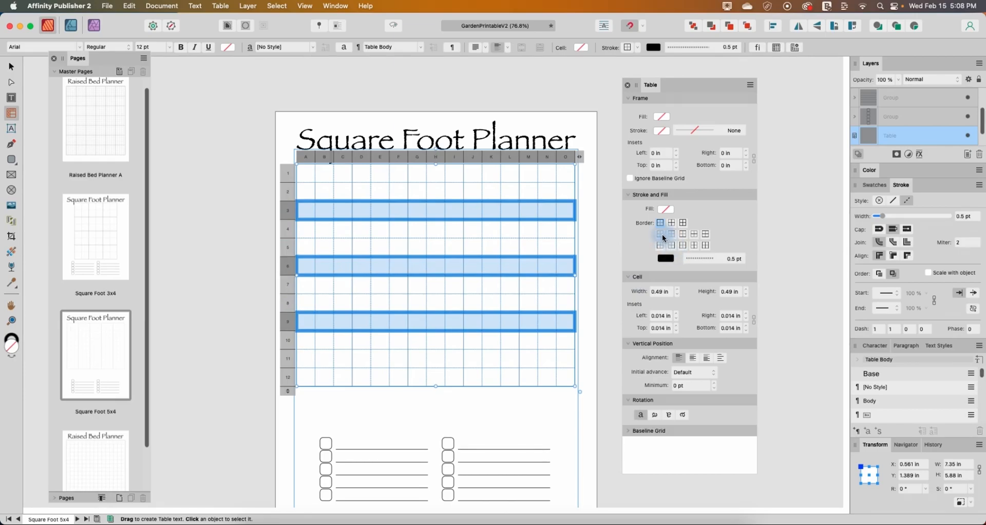
click(661, 235)
click(725, 258)
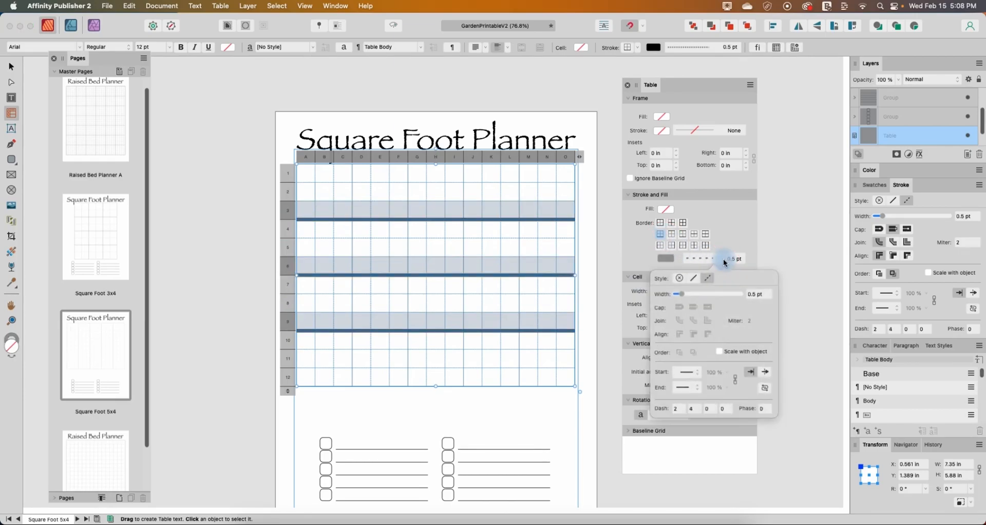
click(697, 279)
click(754, 293)
key(BackSpace)
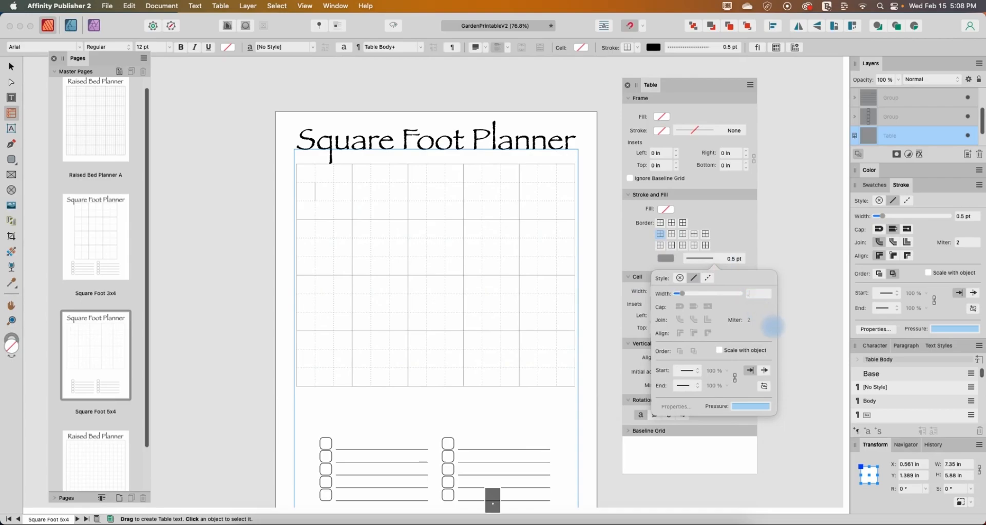
text(.7)
key(Return)
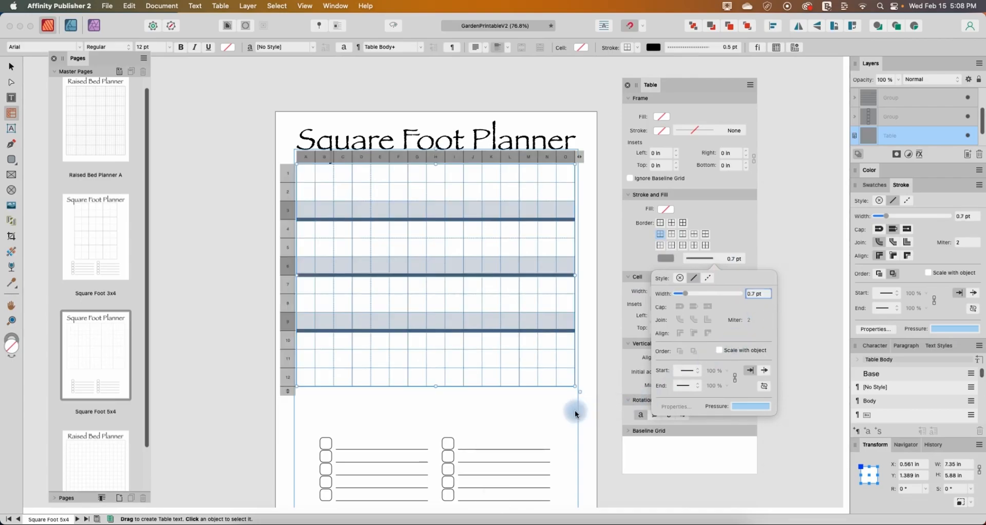
click(575, 411)
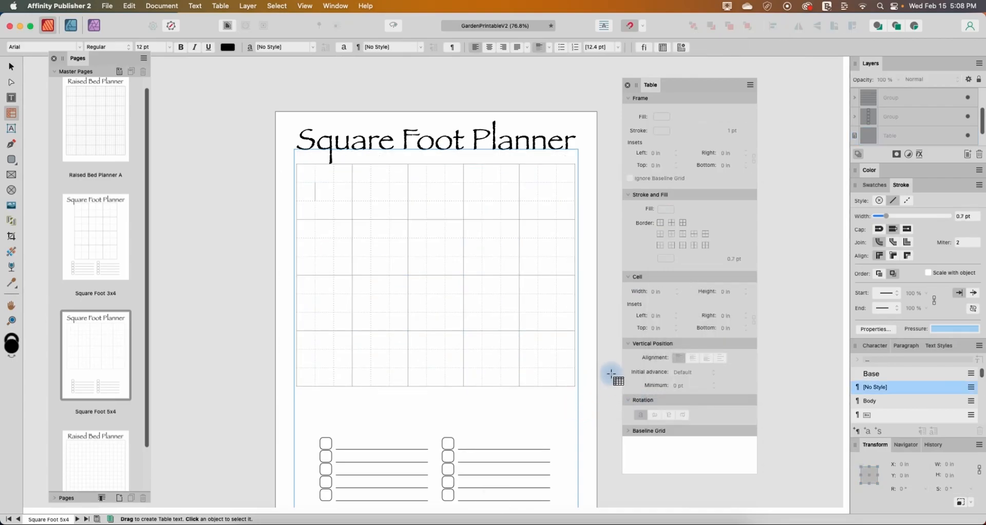
Restore the stray right border of cell A2 to a dashed 0.5 pt line, then deselect the table.
click(313, 192)
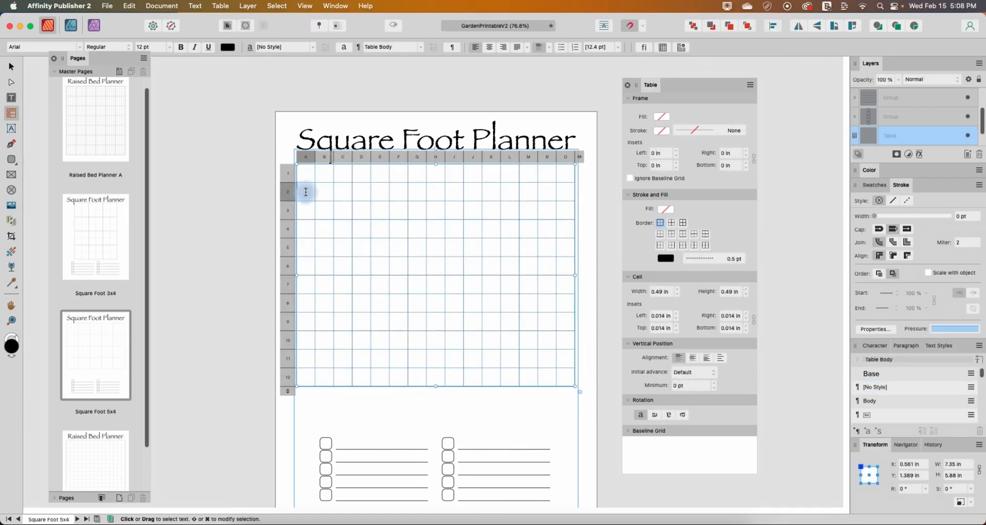
click(310, 193)
click(311, 194)
click(315, 193)
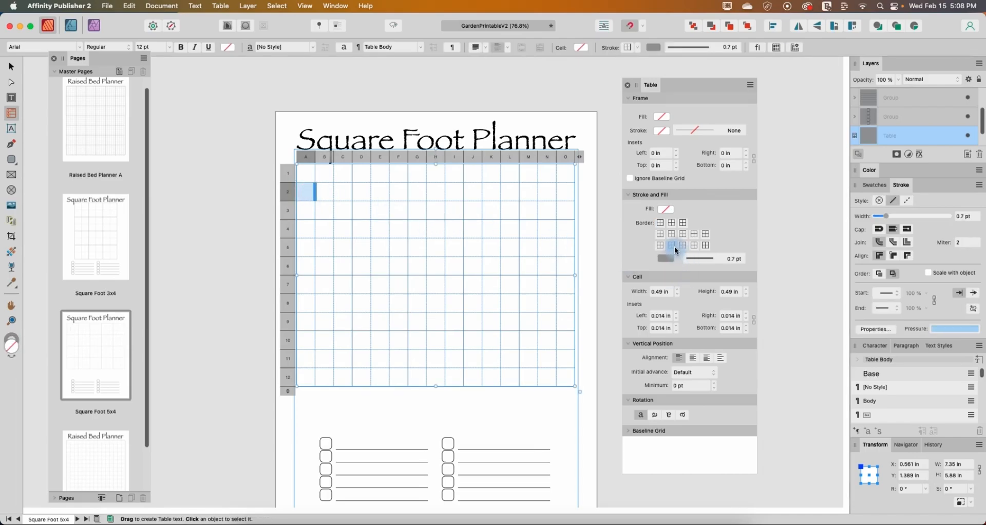
click(715, 258)
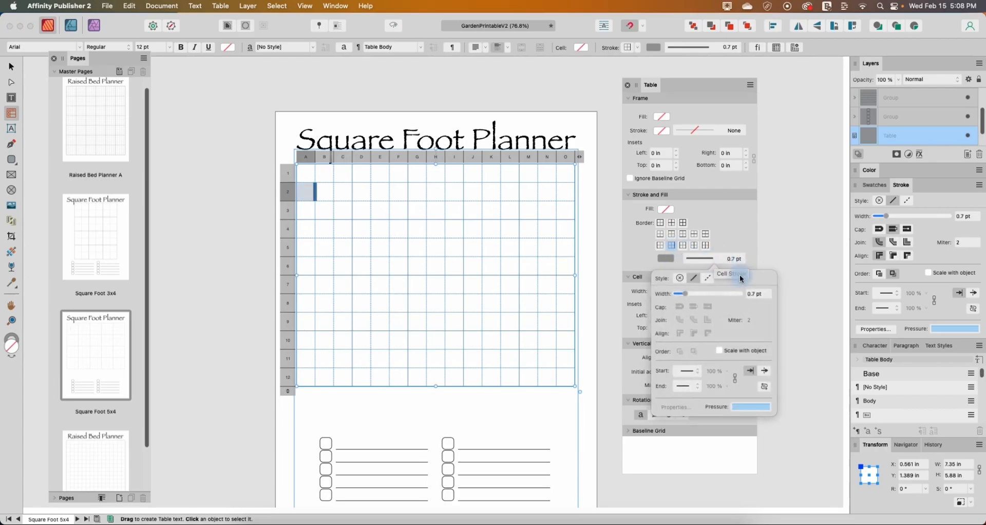
click(708, 278)
click(757, 294)
text(.)
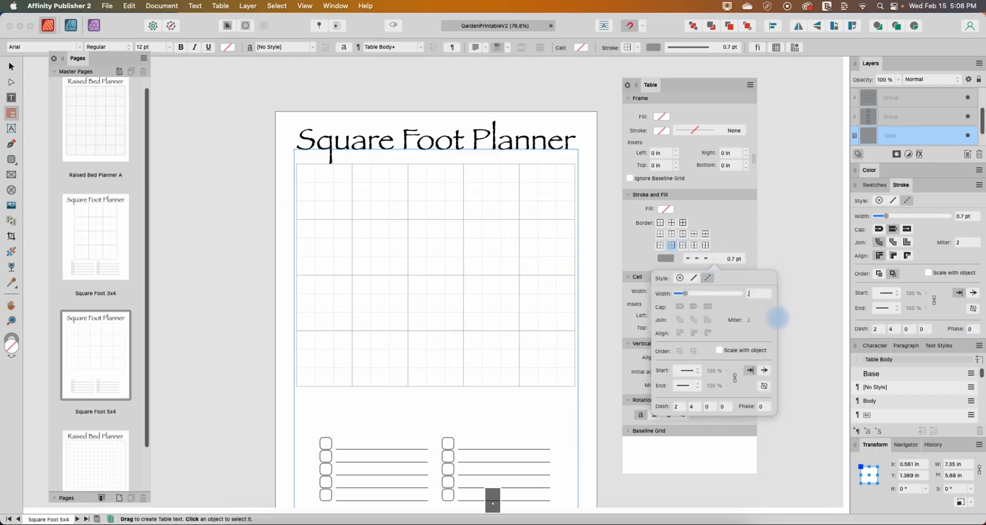
text(5)
key(Return)
click(617, 256)
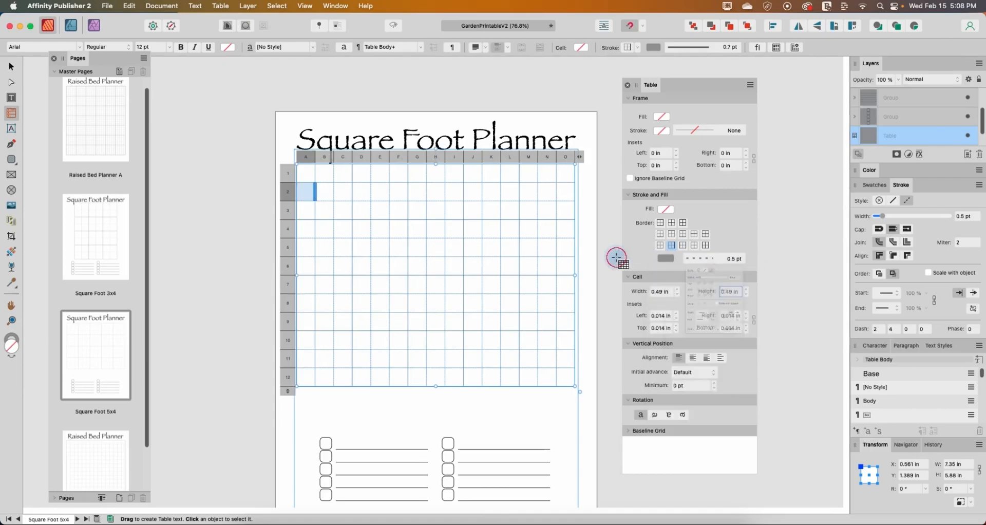
click(616, 256)
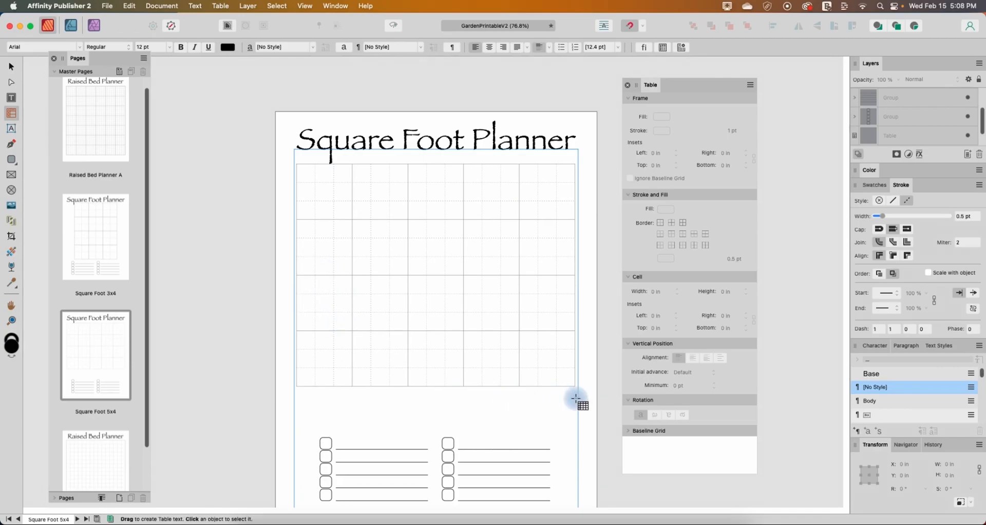
Activate the Move tool with the checkbox lines below the grid in view.
scroll(587, 405, down, 1)
scroll(587, 404, down, 5)
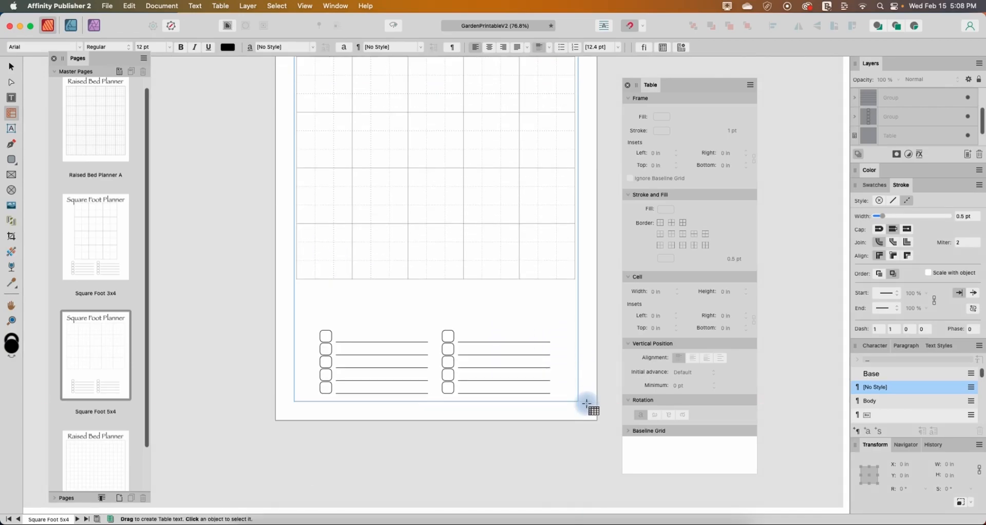
click(9, 65)
scroll(529, 362, up, 4)
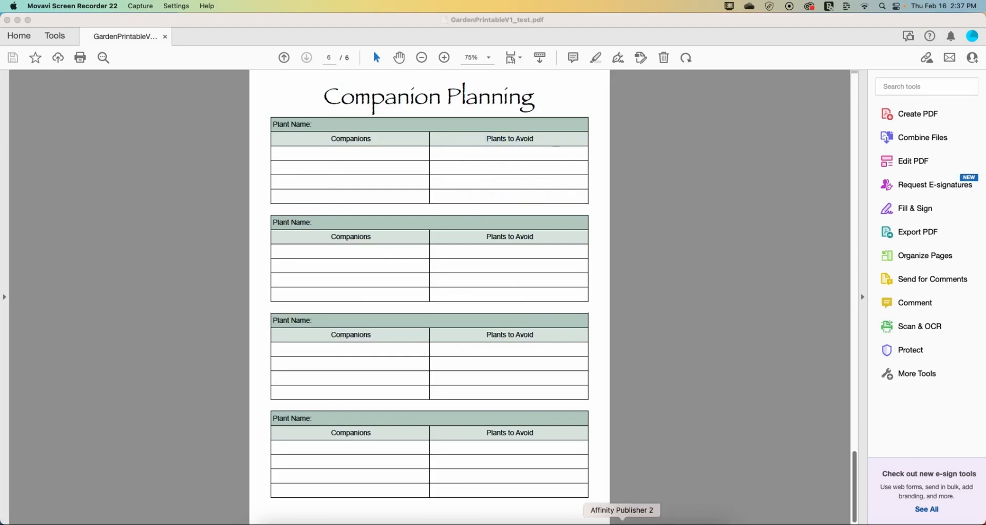
Switch from the PDF viewer back to the garden planner document in Affinity Publisher.
click(637, 523)
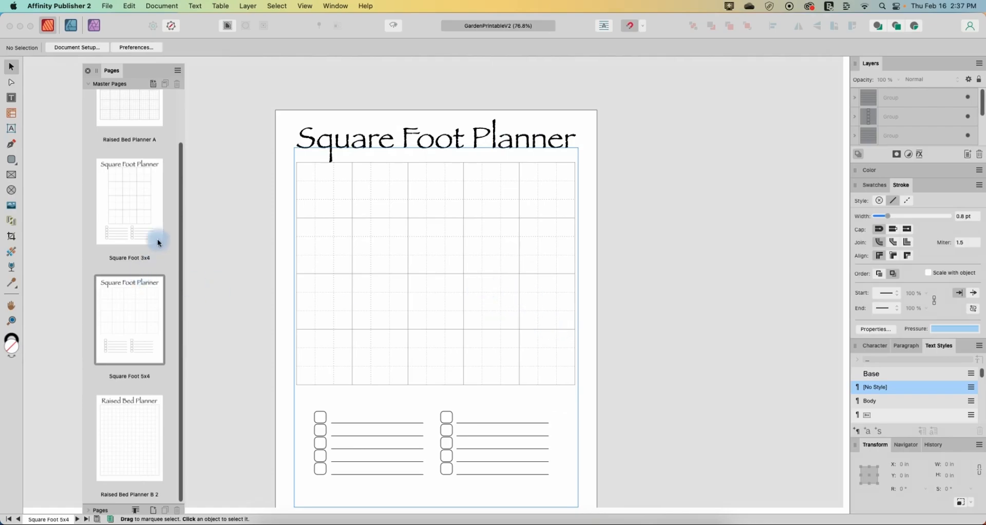
Duplicate the Raised Bed Planner B 2 master page and open the copy for editing.
click(121, 437)
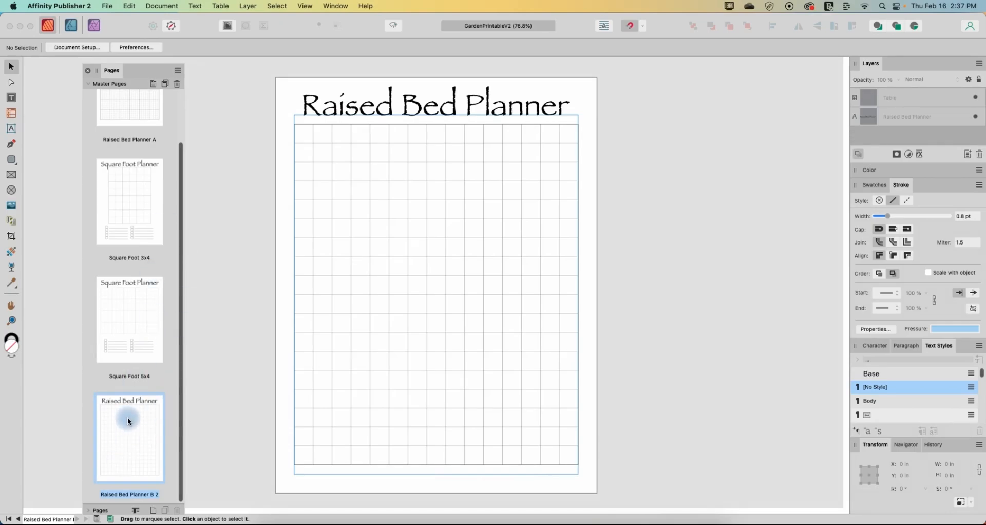
right_click(128, 417)
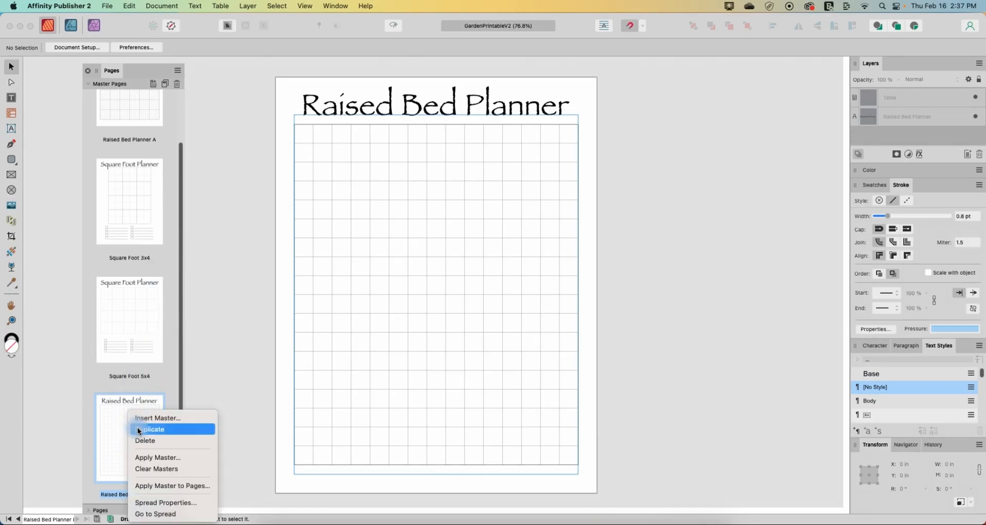
click(138, 429)
scroll(142, 418, down, 2)
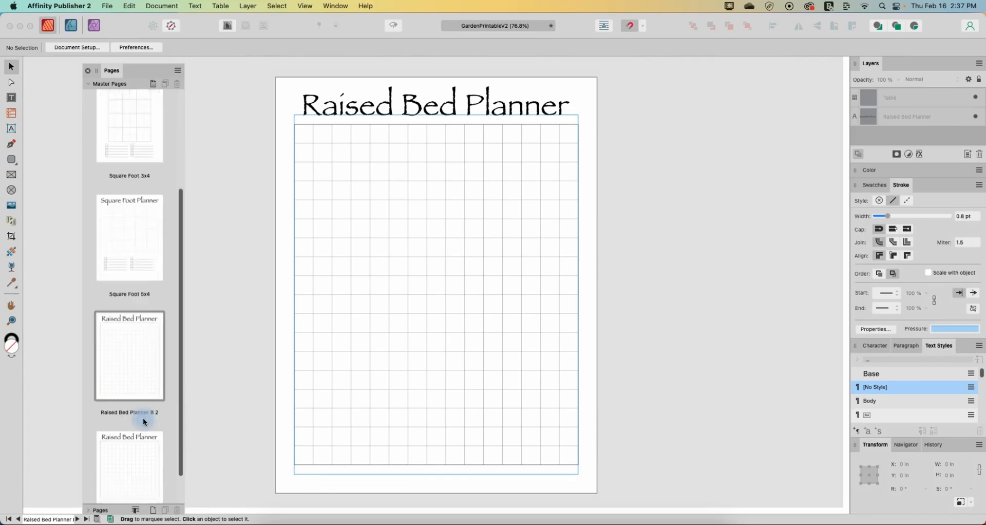
scroll(143, 418, down, 2)
click(115, 429)
double_click(126, 430)
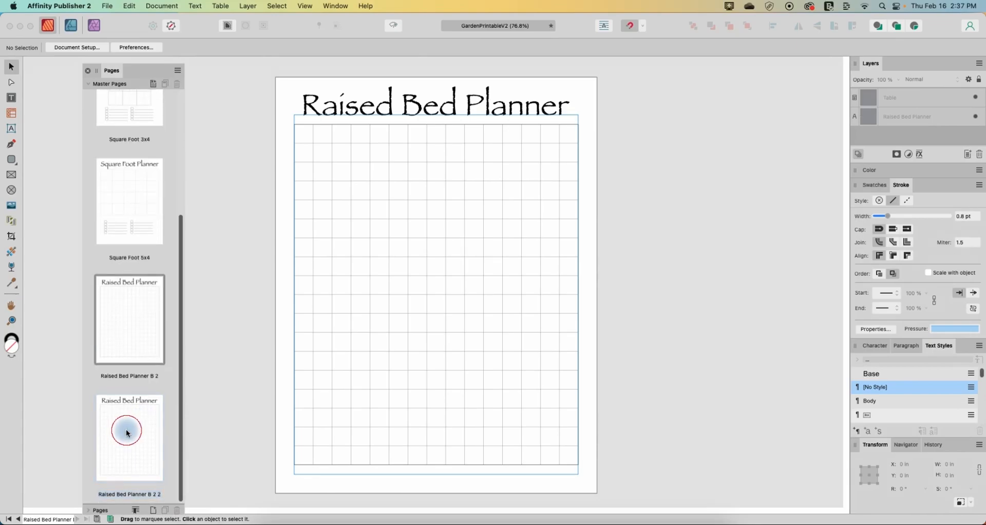
Rename the duplicated master page as Companion Planting.
click(136, 496)
click(136, 496)
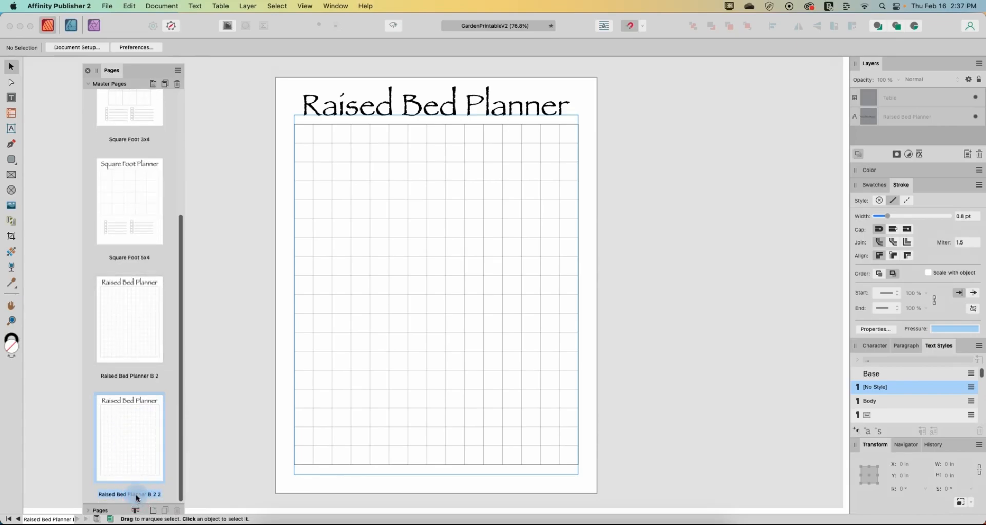
click(136, 497)
key(BackSpace)
text(Compa)
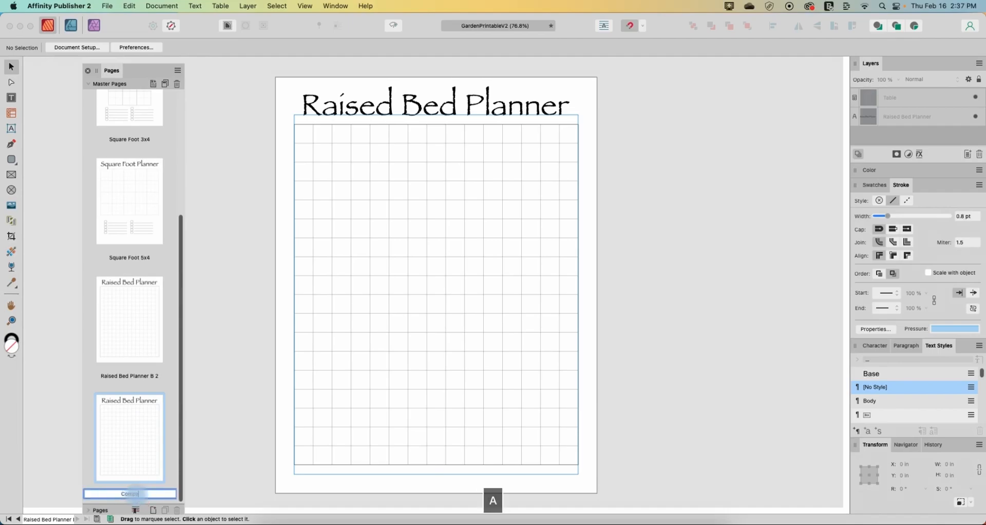
text(nion Planting)
key(Return)
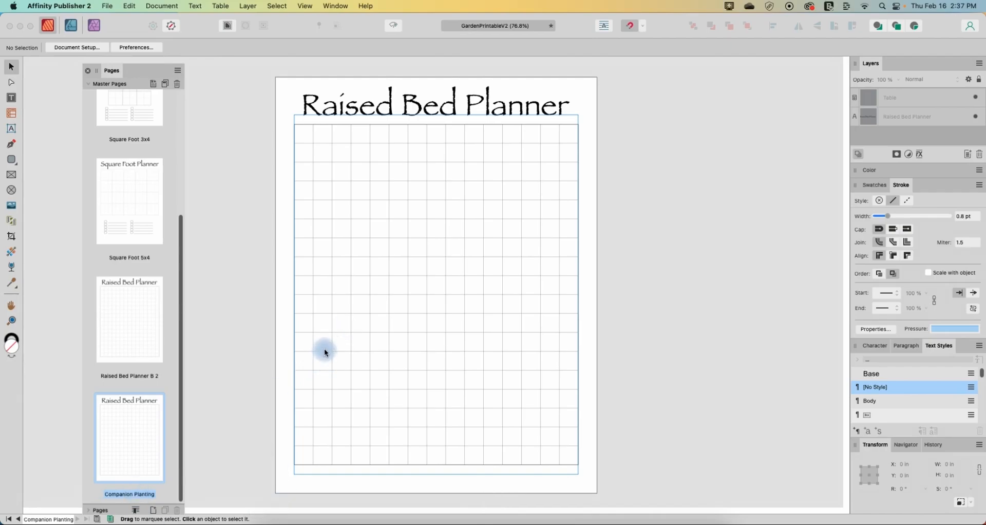
Delete the grid table from the Companion Planting master and replace the title text with "Companion Planting".
click(370, 308)
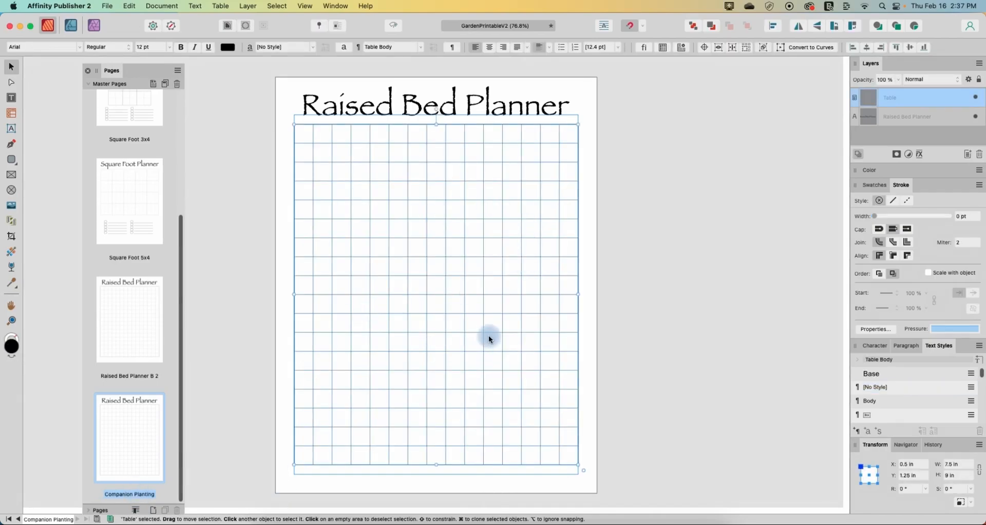
key(BackSpace)
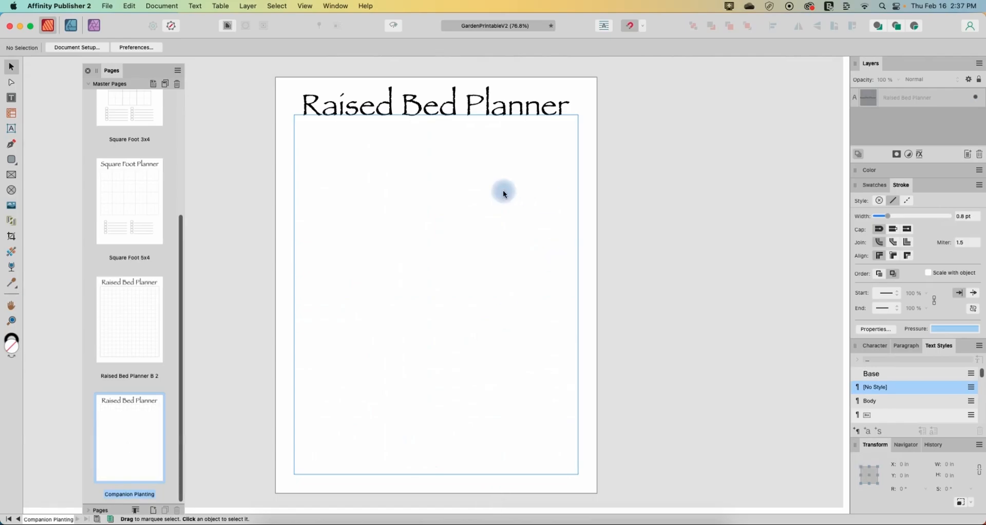
click(385, 101)
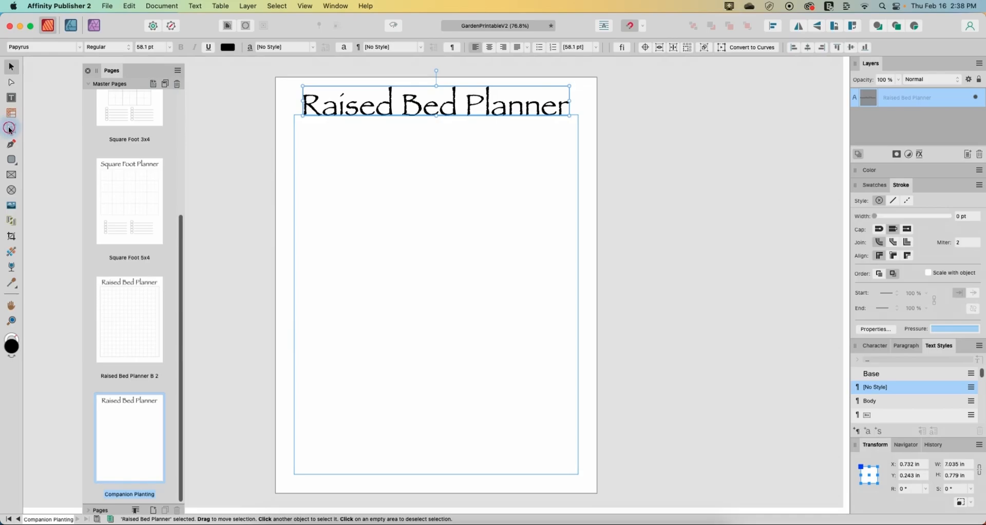
click(10, 129)
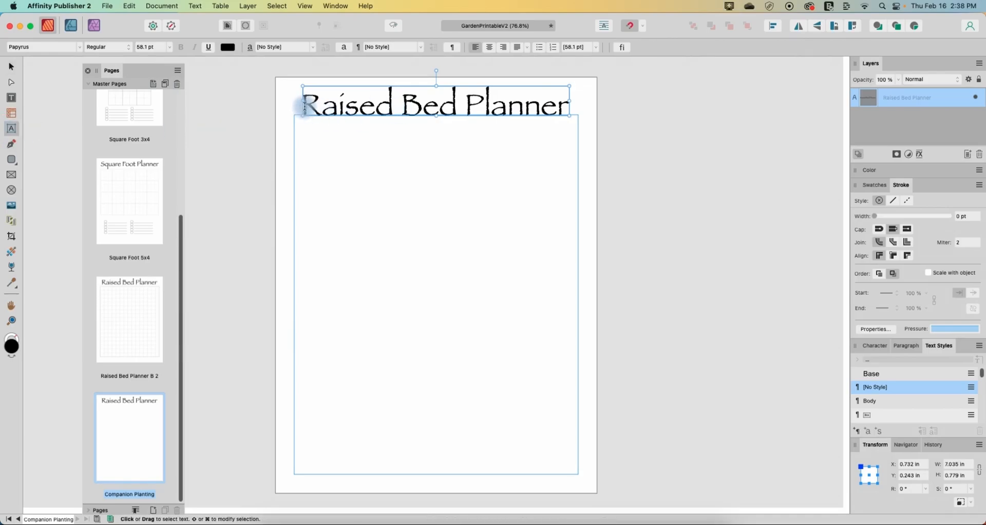
drag(305, 107, 571, 109)
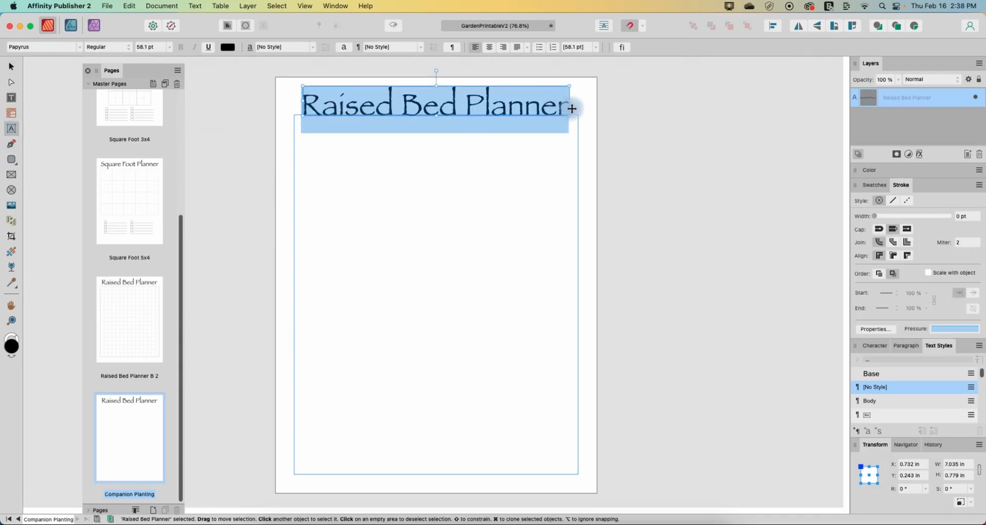
text(Companion )
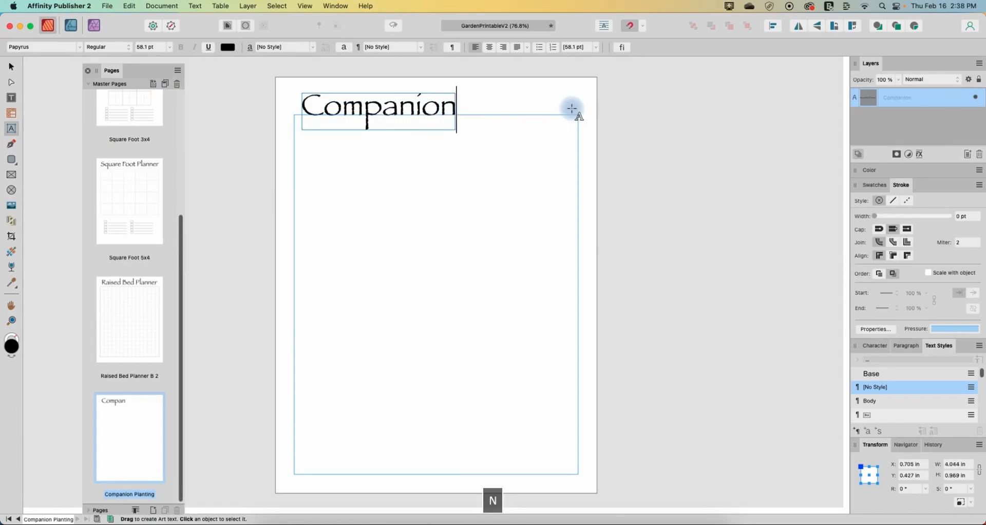
text(PLant)
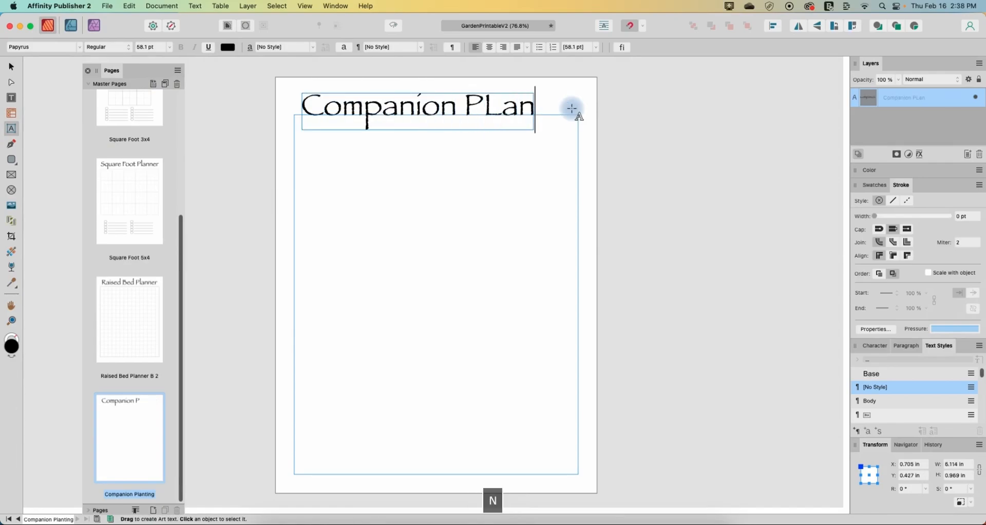
key(BackSpace)
text(ting)
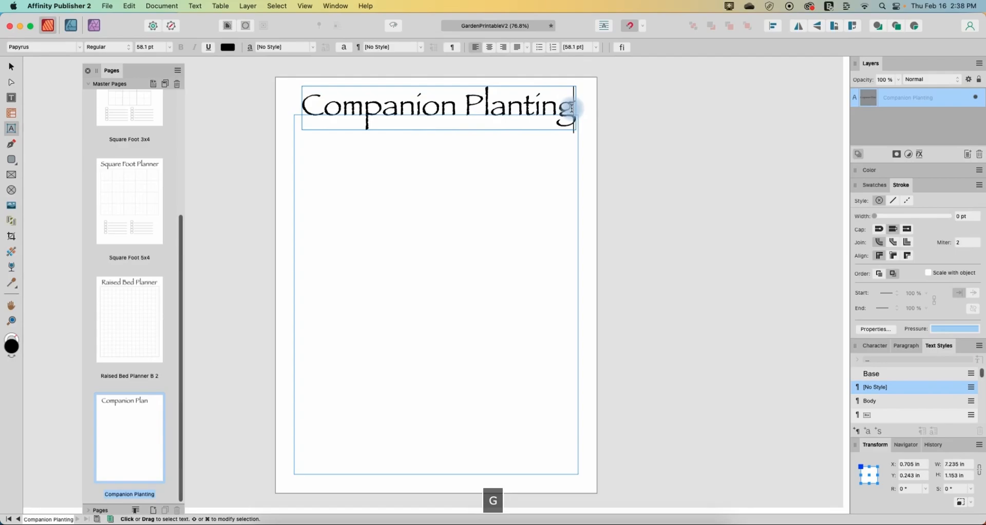
key(Escape)
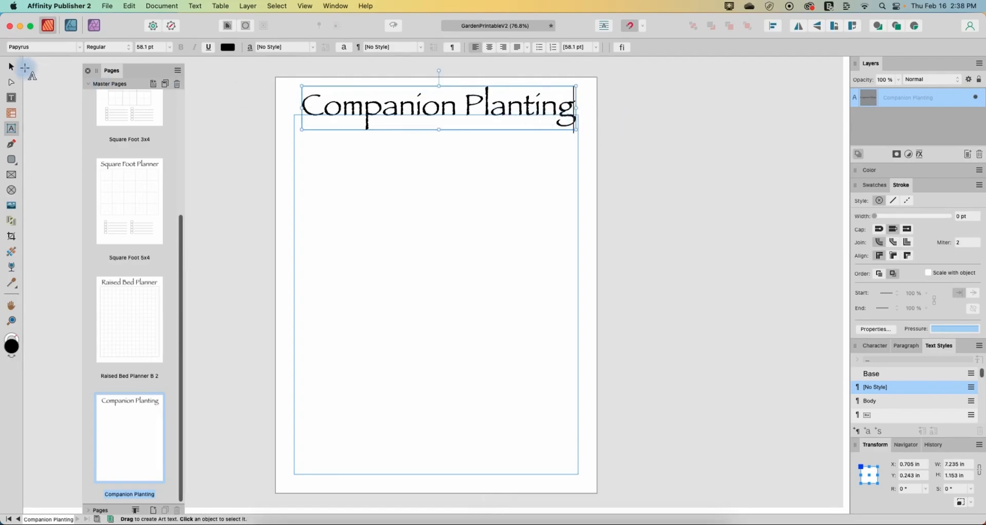
Move the Companion Planting title slightly left to center it on the page, and deselect it.
click(15, 67)
click(433, 122)
drag(431, 110, 429, 106)
click(524, 193)
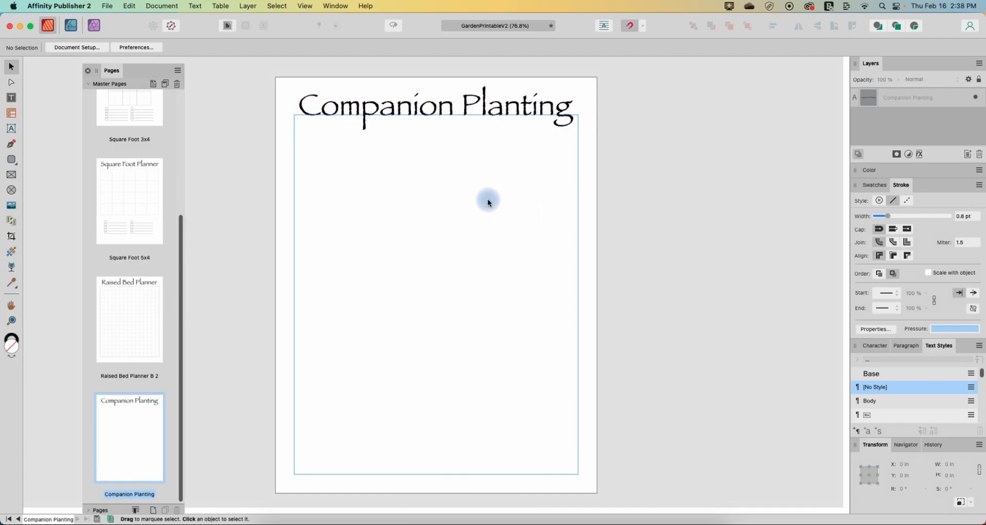
Draw a table about 7.5 in wide and 1.69 in tall below the title, and check the reference layout in the PDF viewer.
click(12, 113)
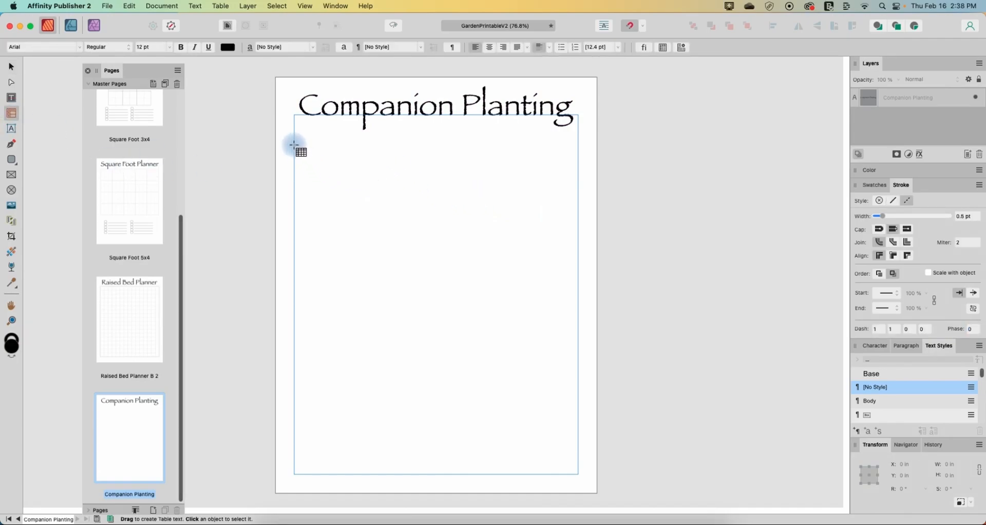
drag(295, 146, 576, 209)
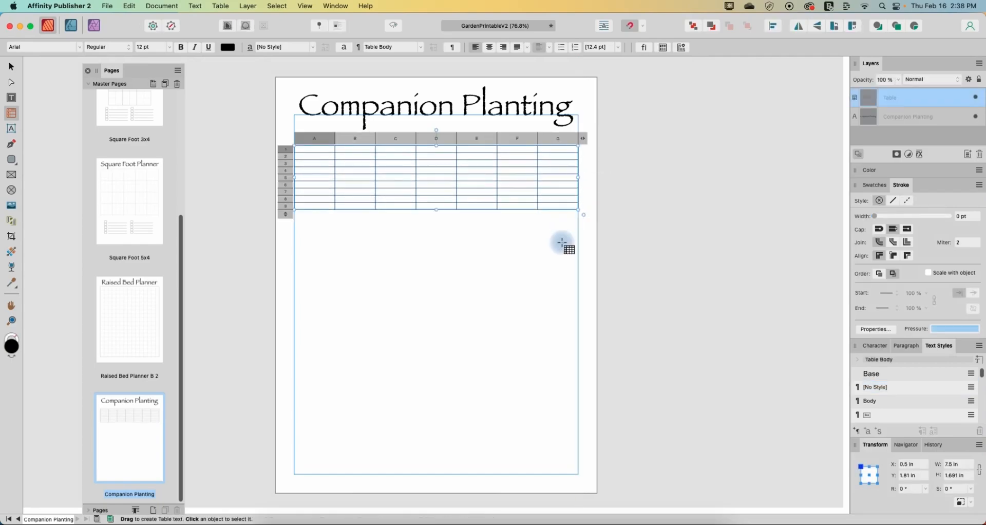
click(643, 523)
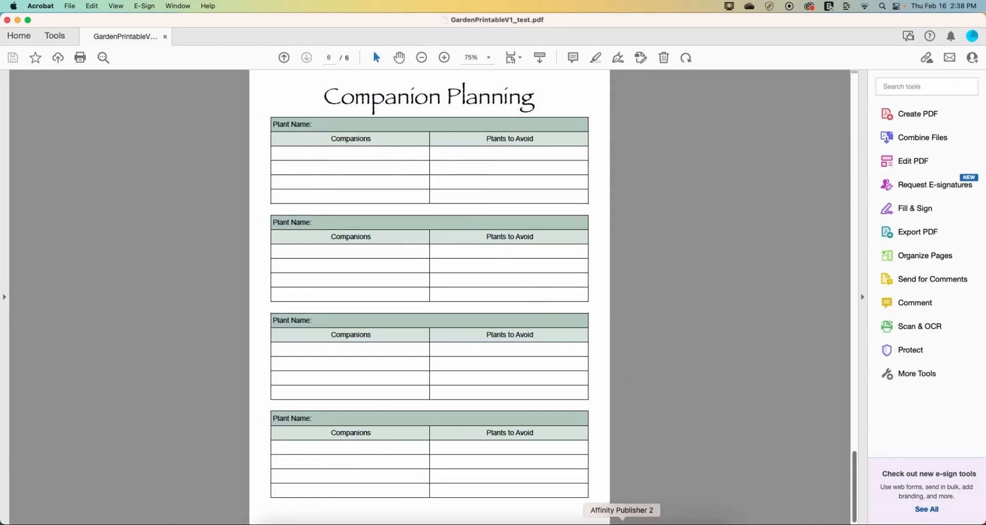
click(619, 519)
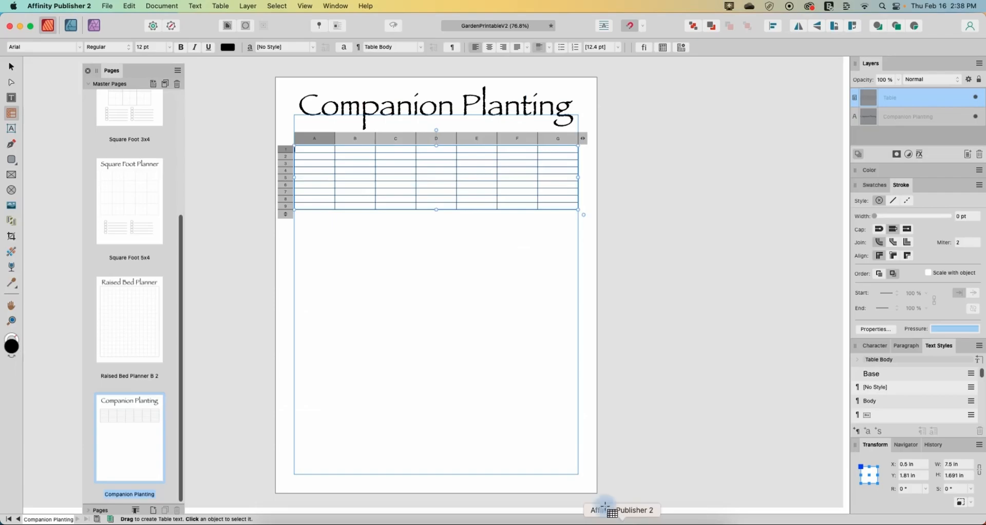
Set the table to 6 rows and 2 columns and stretch its height to about 1.97 in.
click(286, 215)
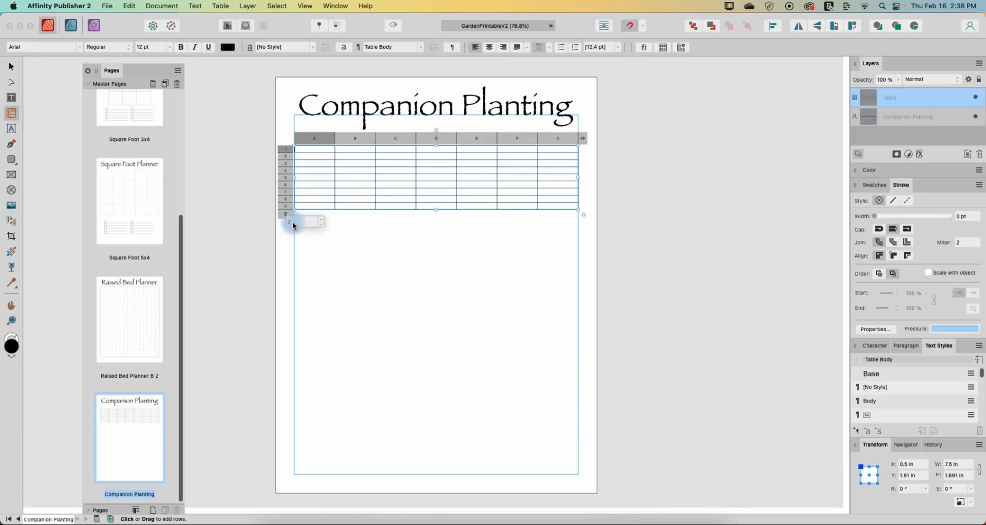
click(293, 222)
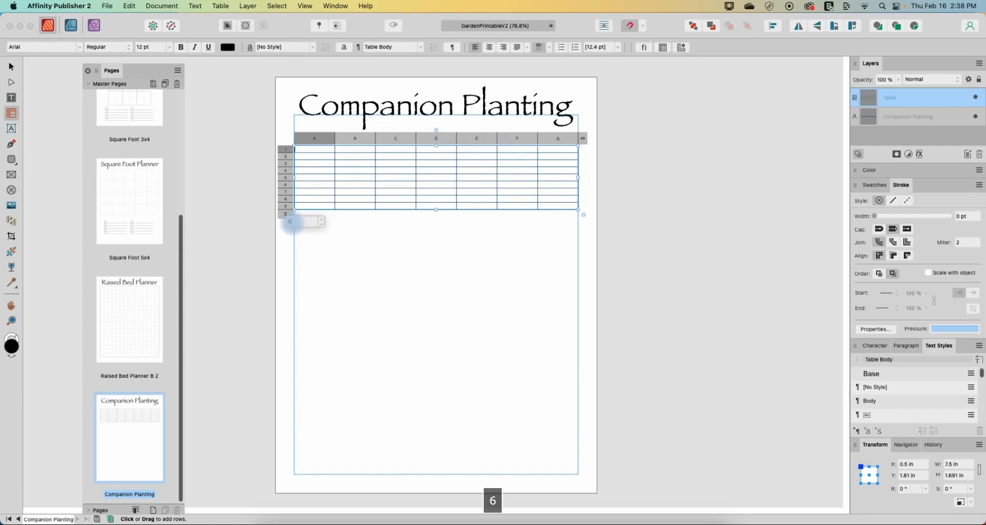
text(6)
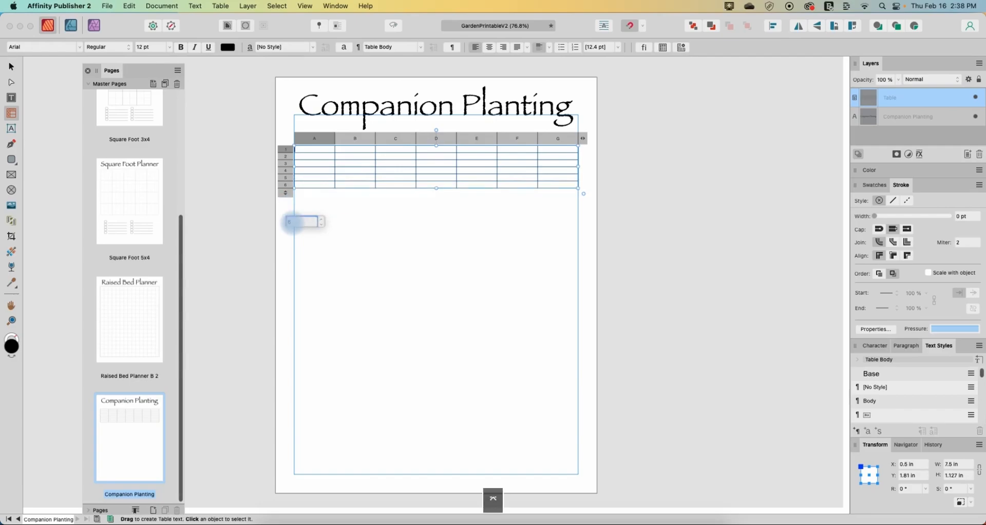
click(585, 142)
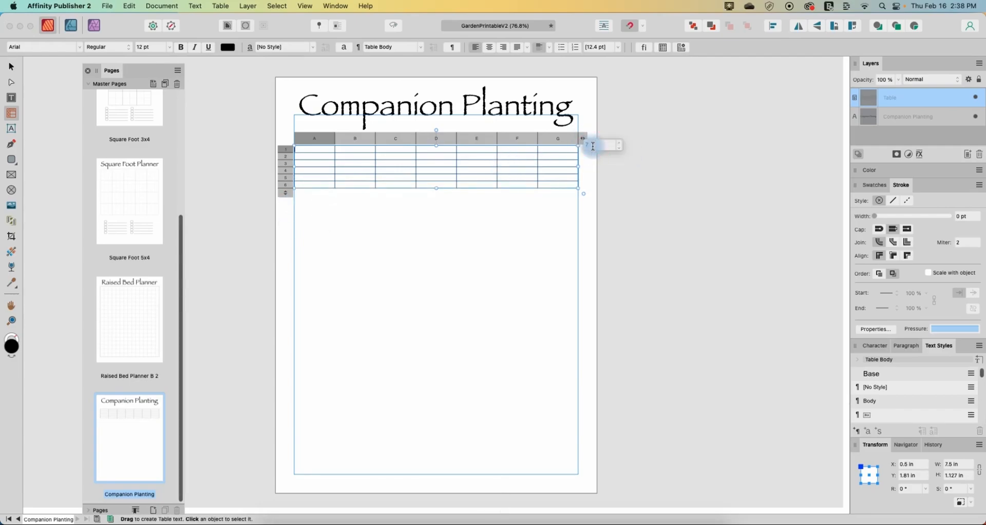
text(2)
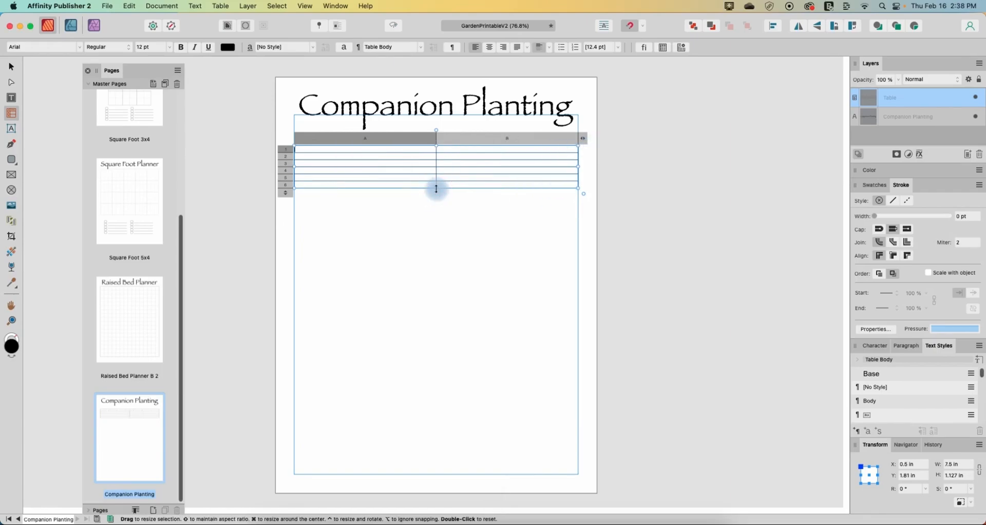
drag(436, 188, 435, 221)
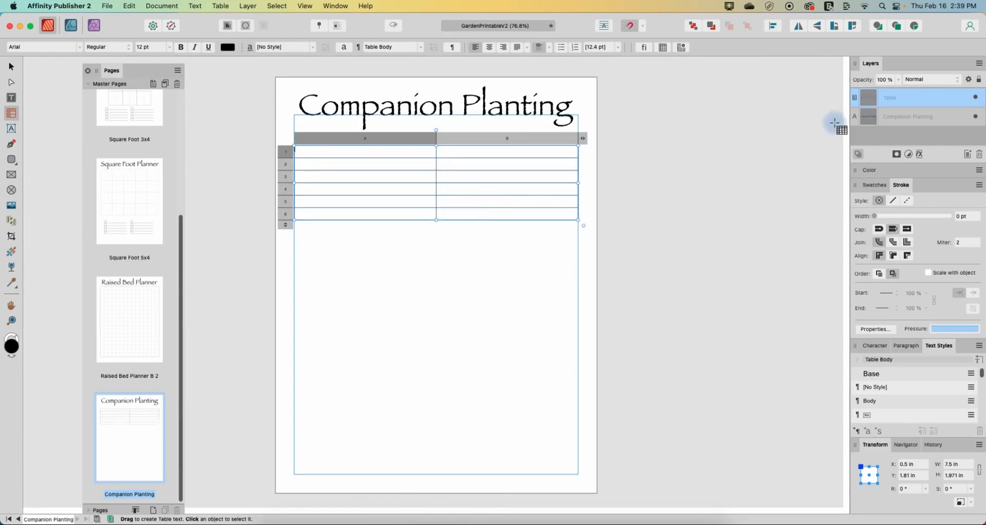
Show the table settings and merge the two cells of the table's first row.
click(662, 48)
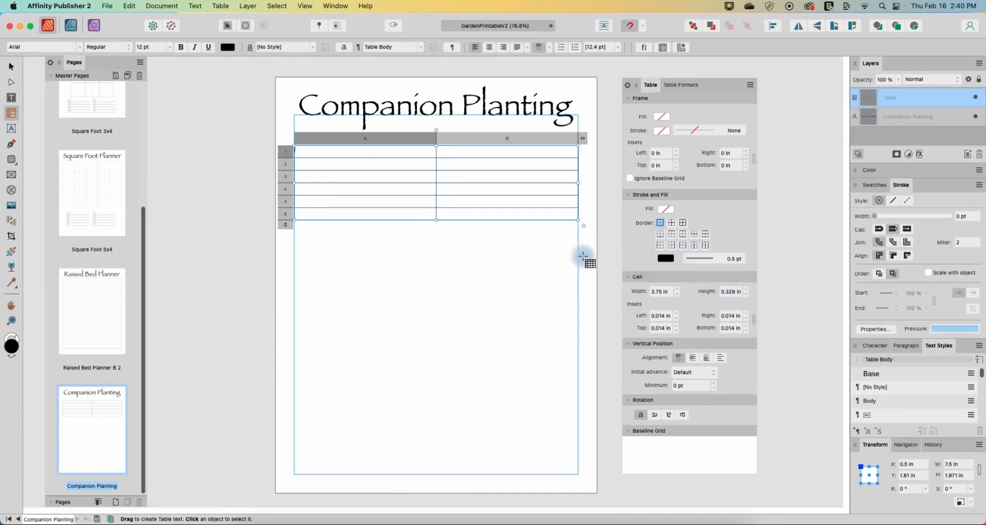
click(373, 152)
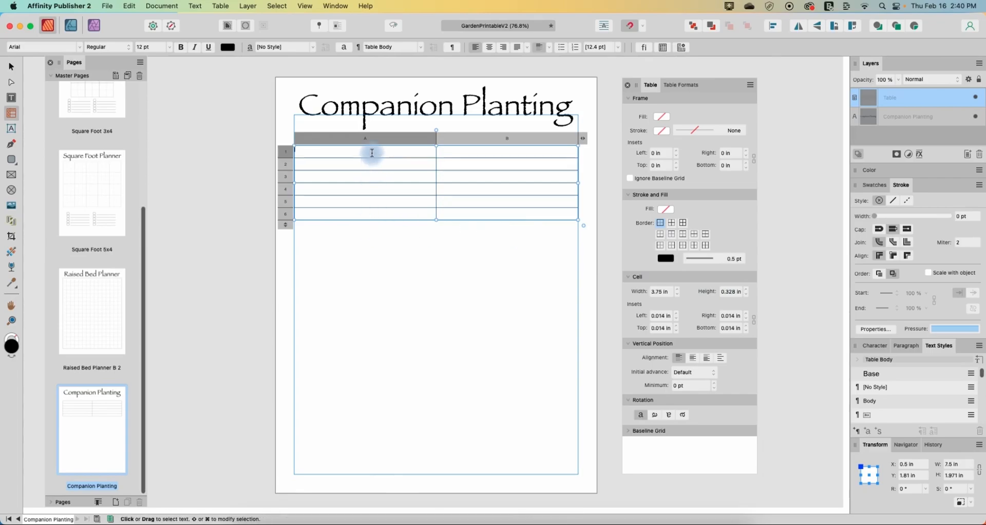
drag(419, 150, 469, 147)
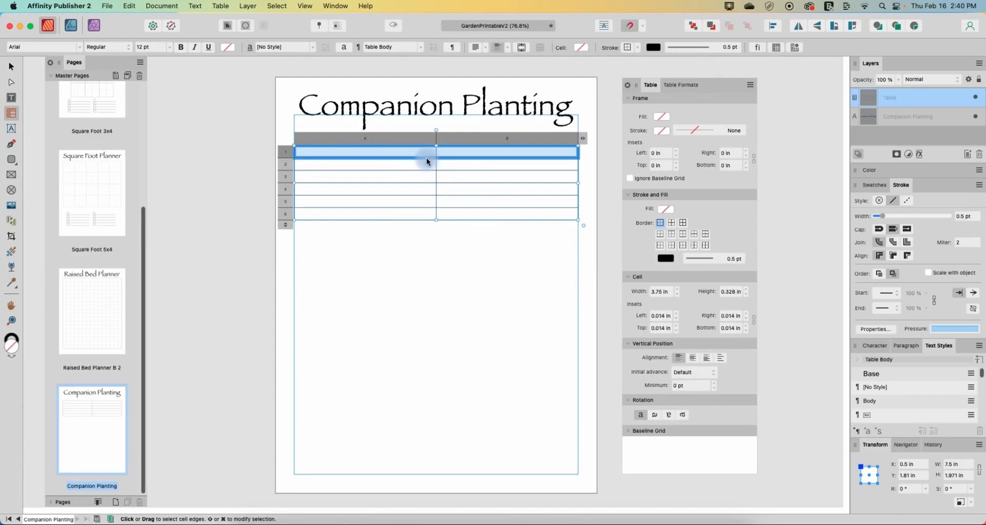
right_click(448, 152)
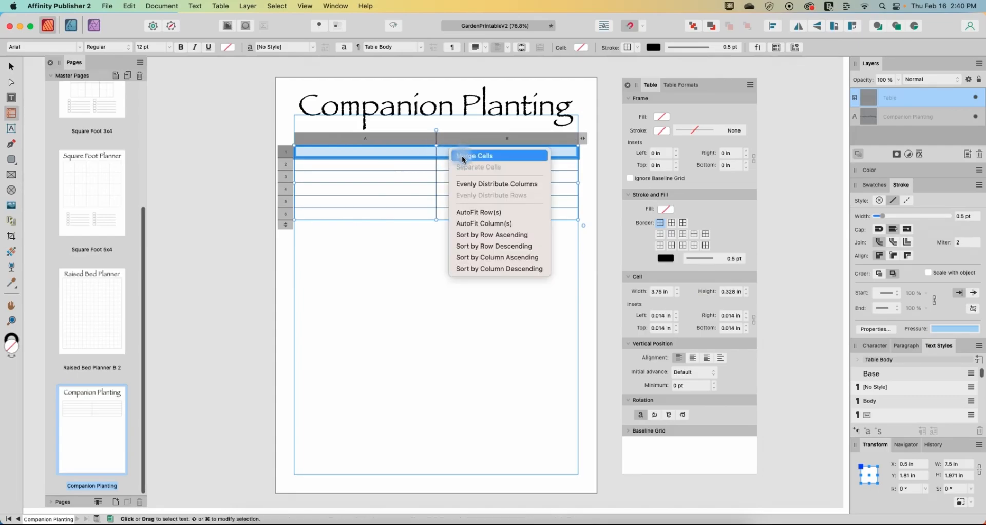
click(463, 157)
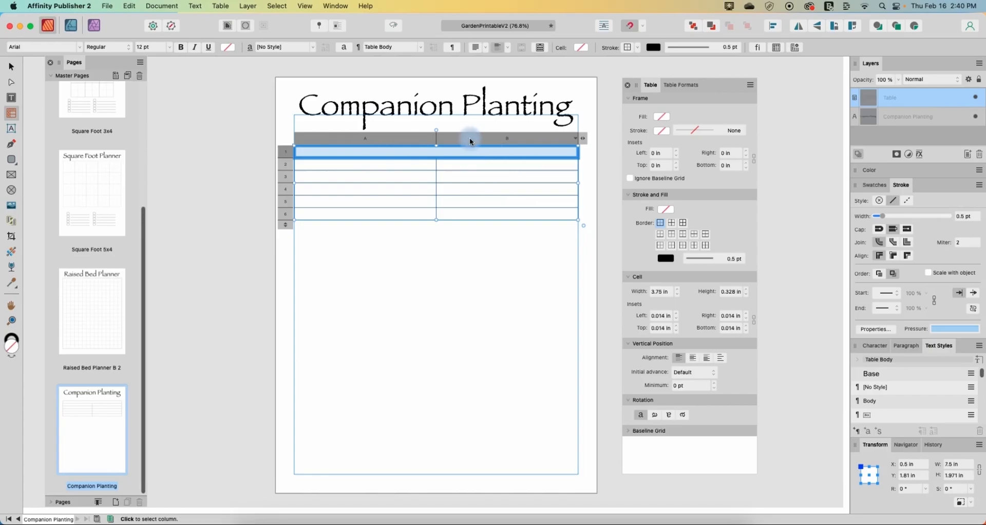
Enter "Plant Name:" in the merged first row and "Companions" in the first cell of row 2.
click(309, 150)
text(Pl)
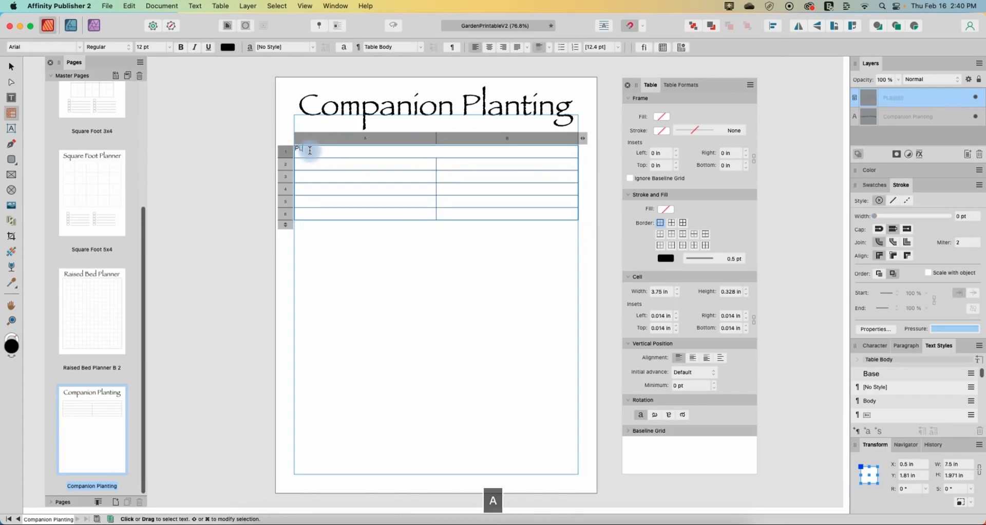
text(ant)
key(BackSpace)
text(PLa)
key(BackSpace)
text(lant Name:)
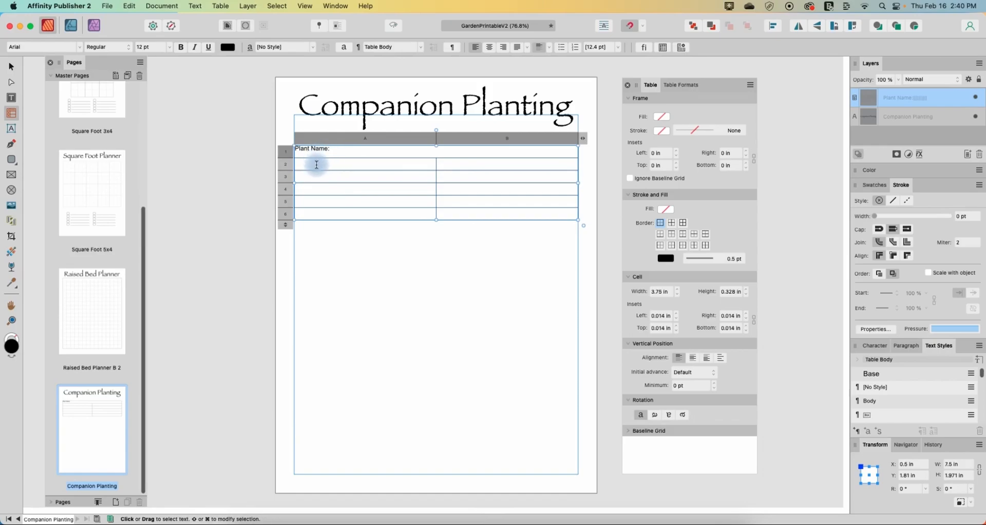
click(317, 165)
text(Companions)
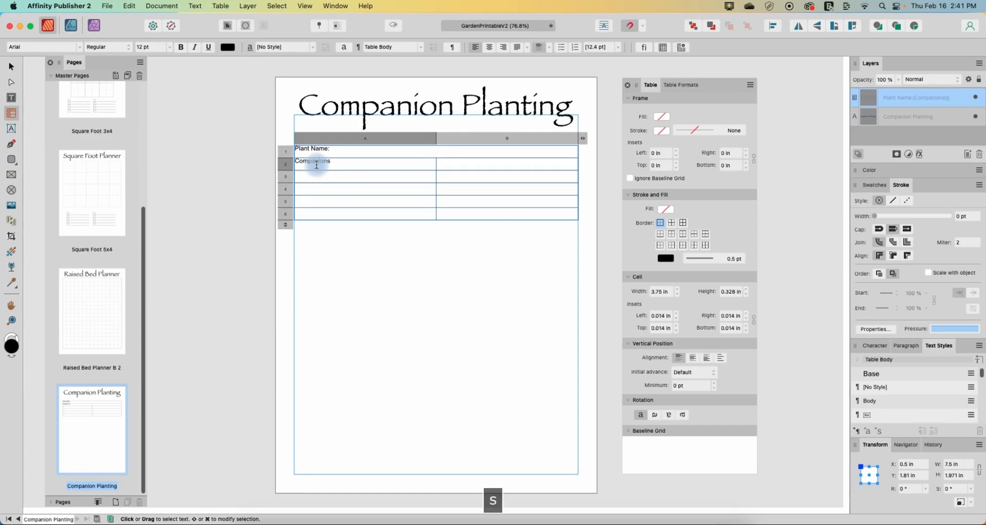
Check the second column's heading in the reference PDF and enter "Plants to Avoid" in the second cell of row 2.
click(477, 160)
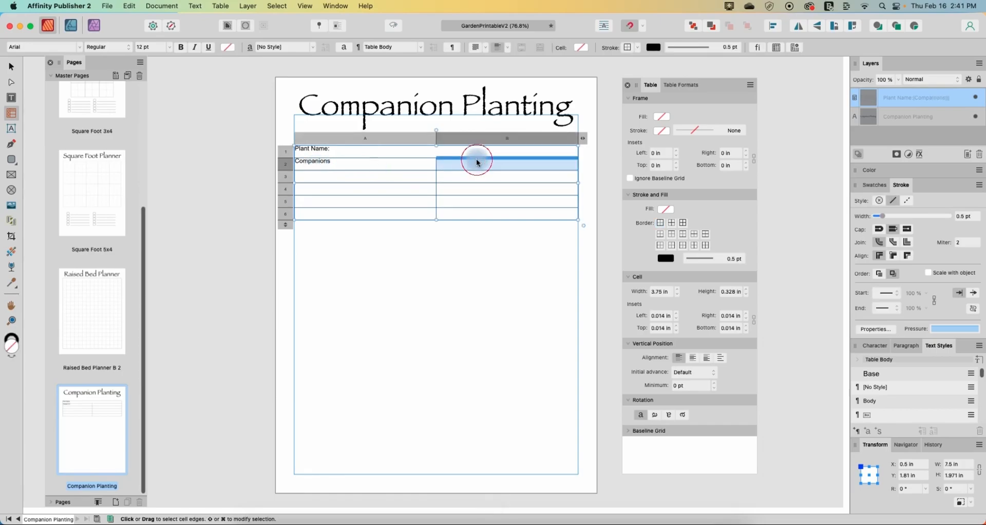
click(469, 166)
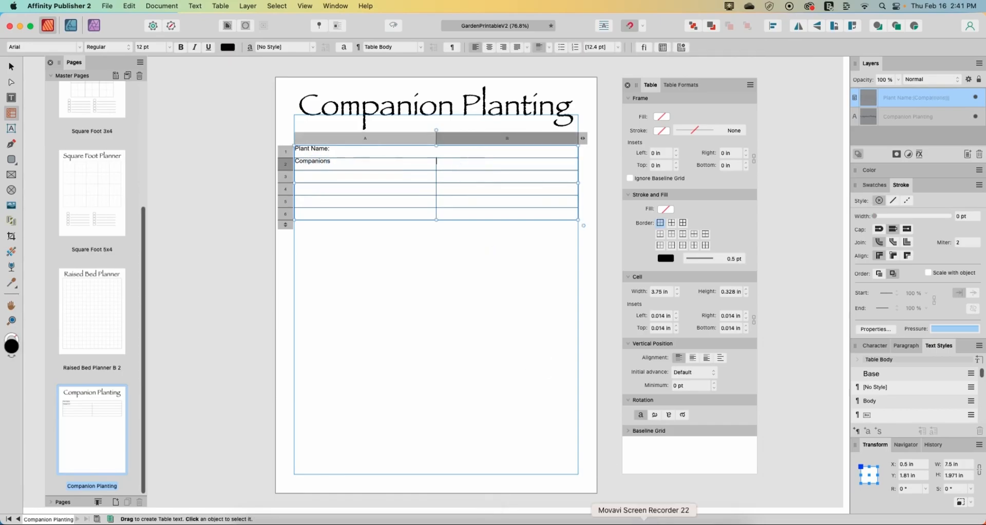
click(633, 522)
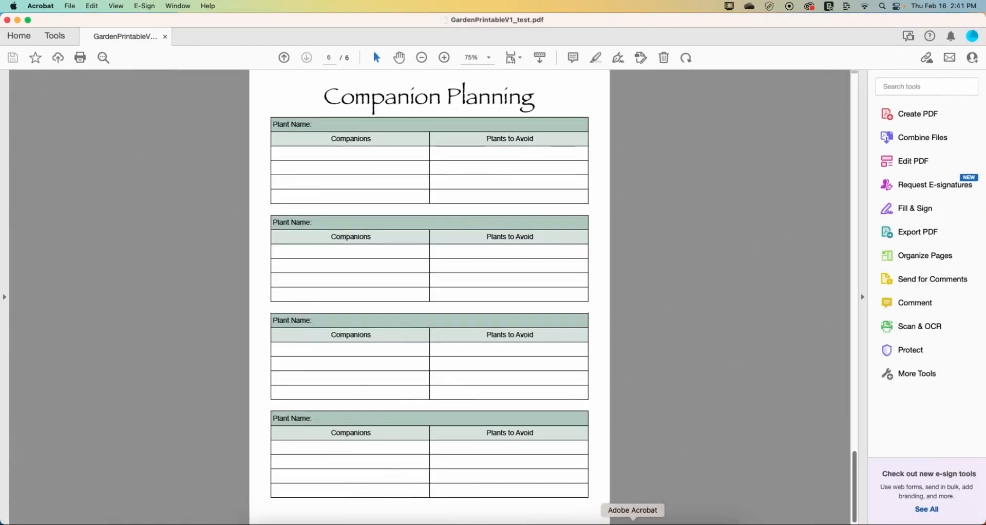
click(611, 522)
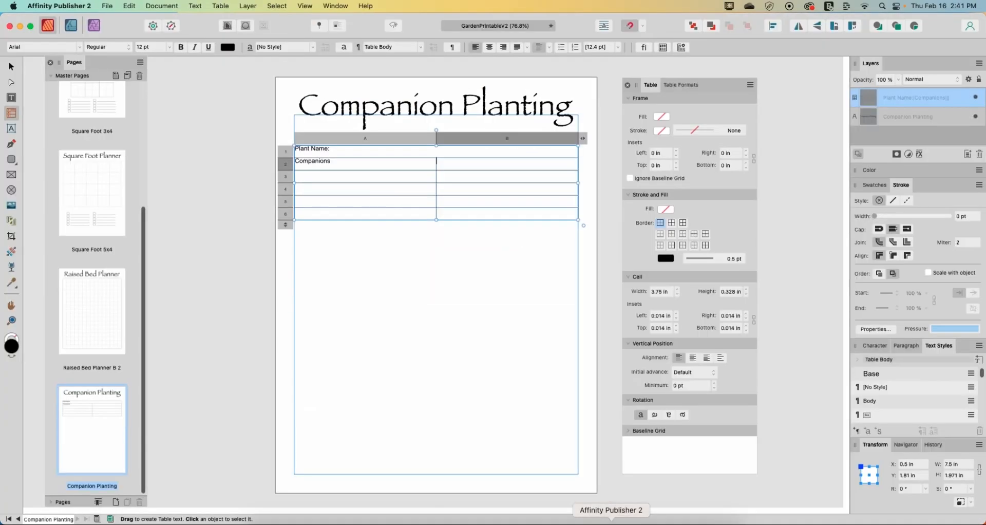
text(Plants )
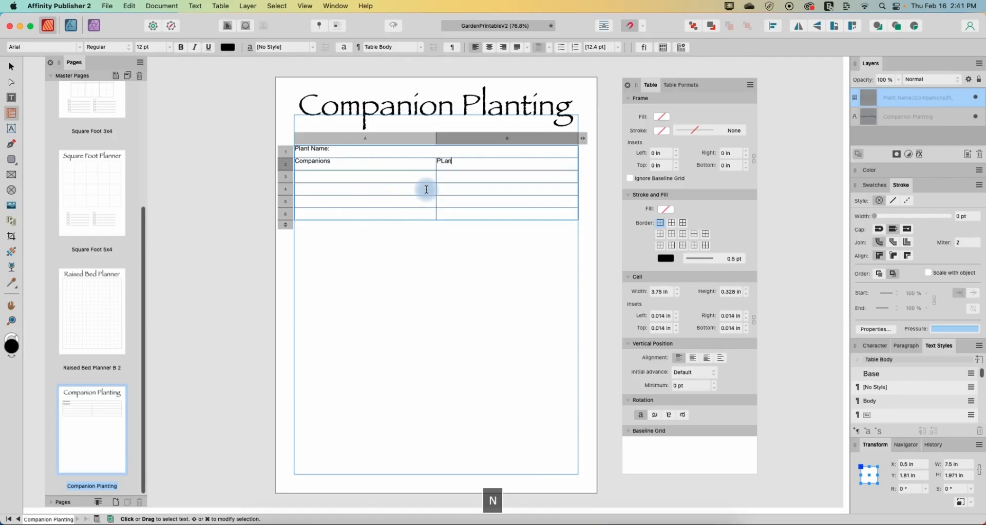
text(to Avoid)
key(Escape)
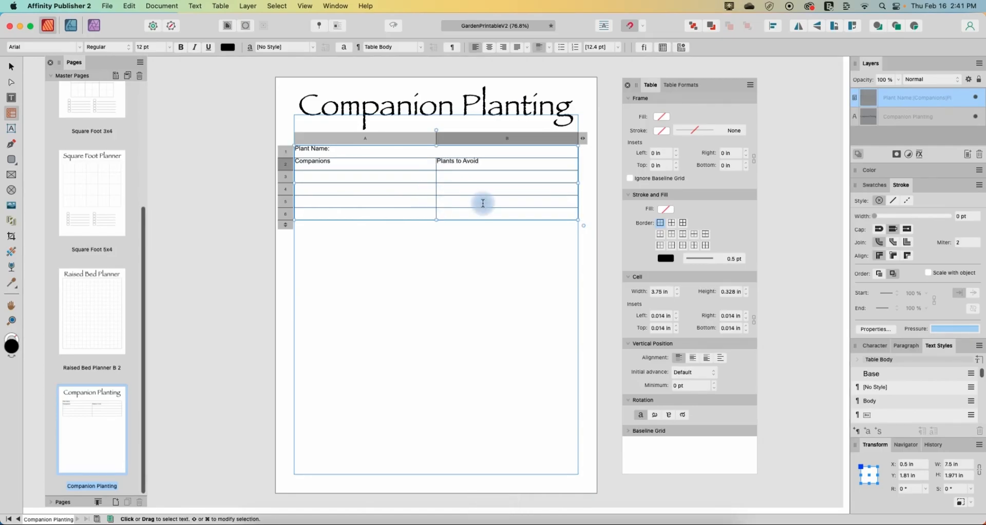
Center the "Companions" and "Plants to Avoid" headings horizontally and vertically in their cells.
drag(483, 162, 436, 159)
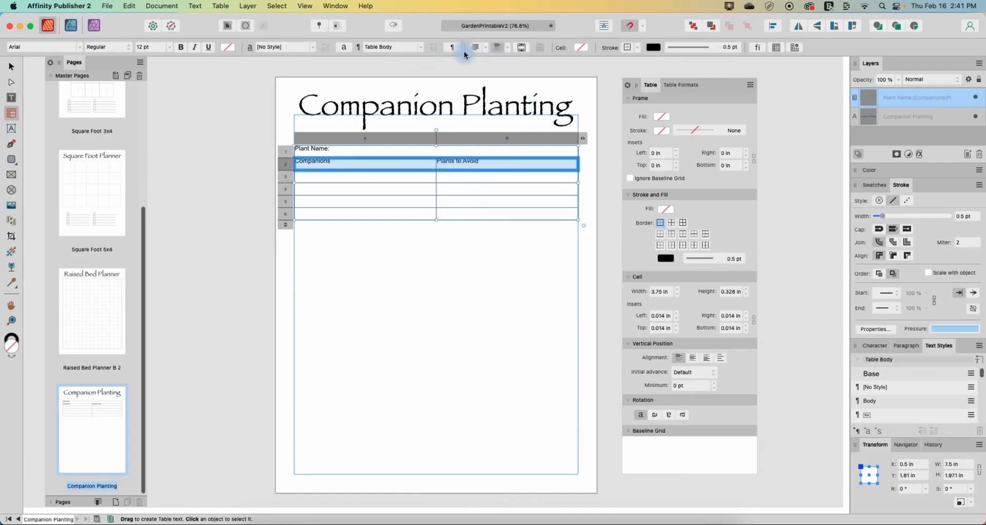
click(485, 50)
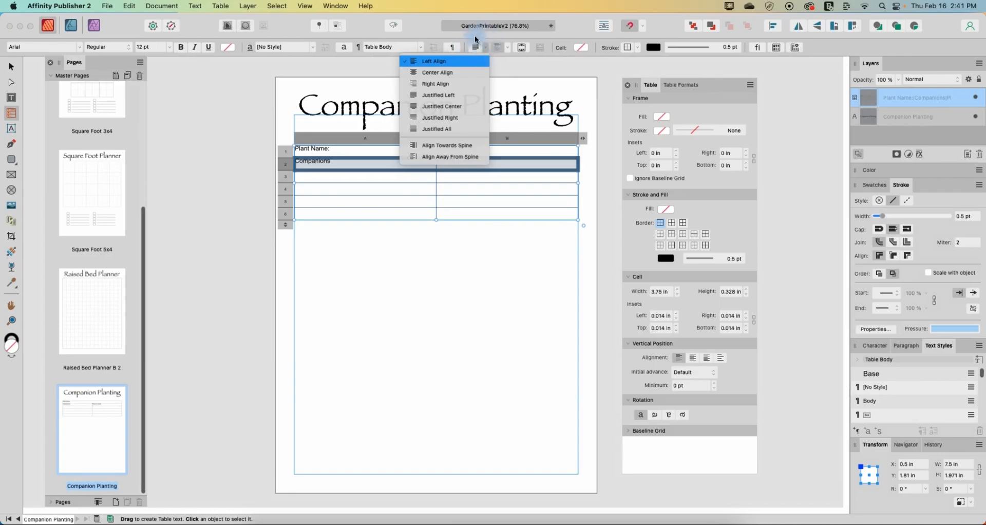
click(438, 79)
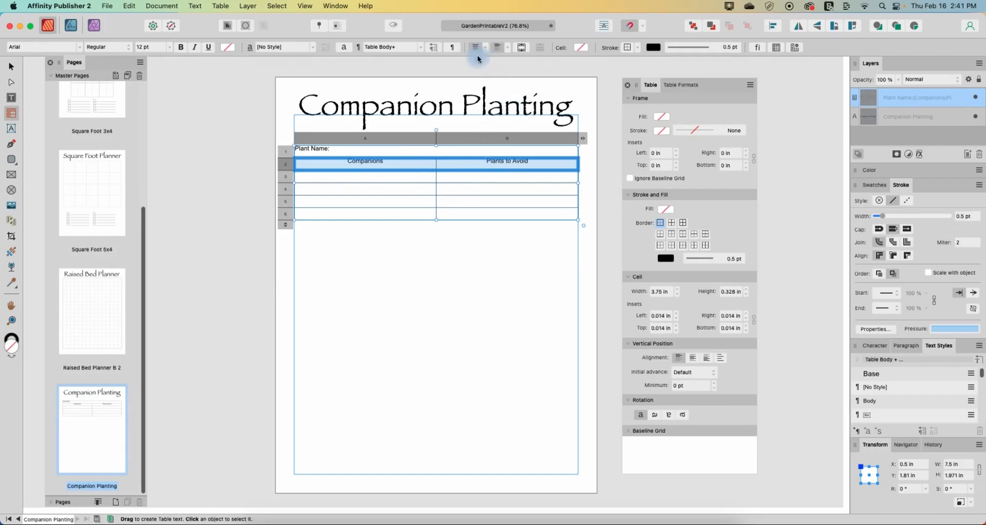
click(508, 51)
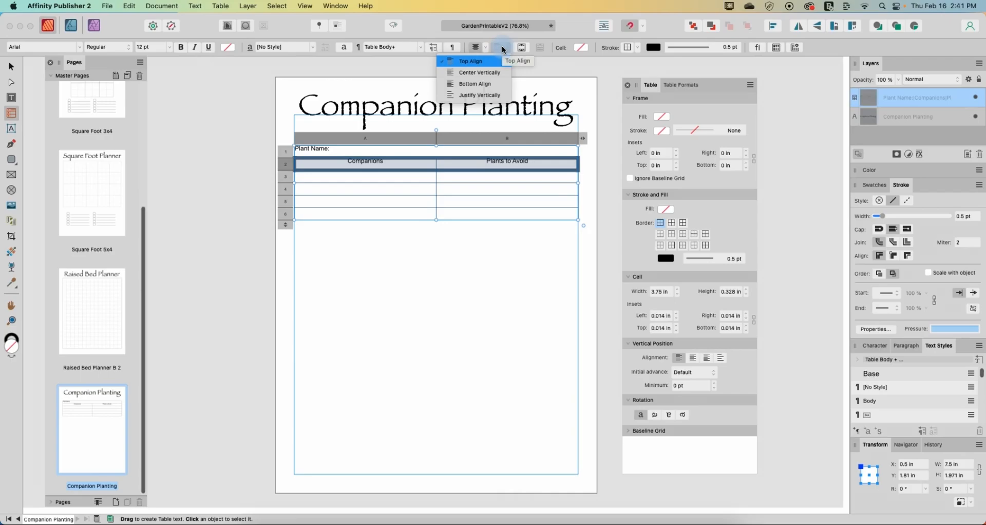
click(473, 73)
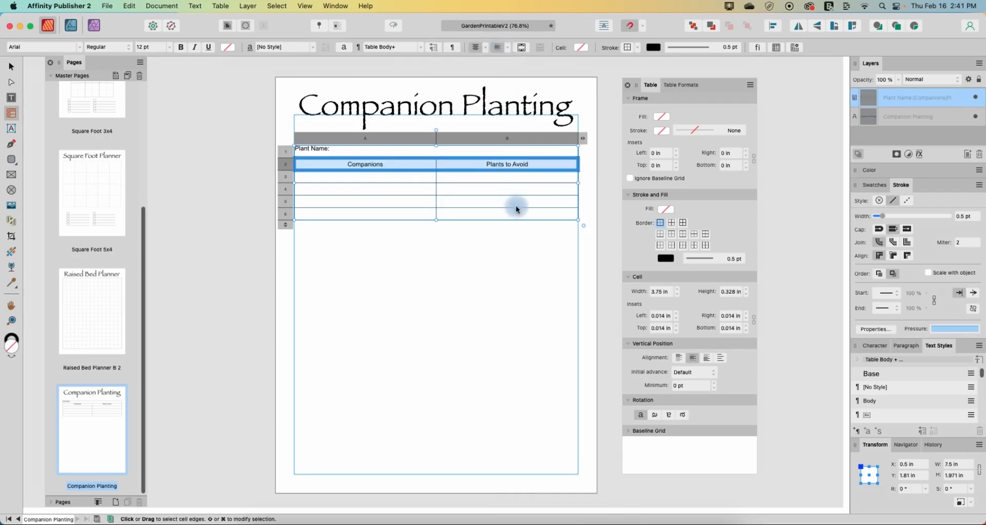
click(534, 268)
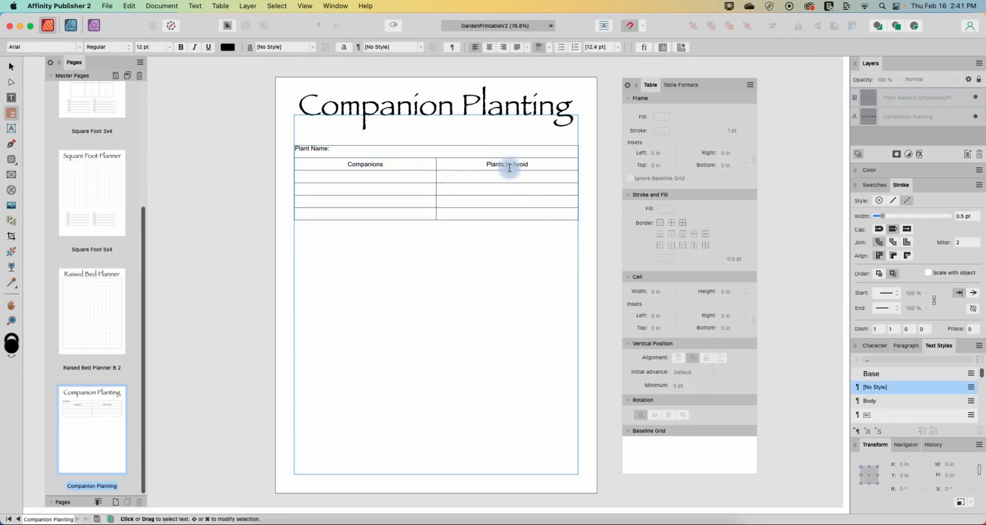
Center the "Plant Name:" text vertically in the table's first row.
click(314, 149)
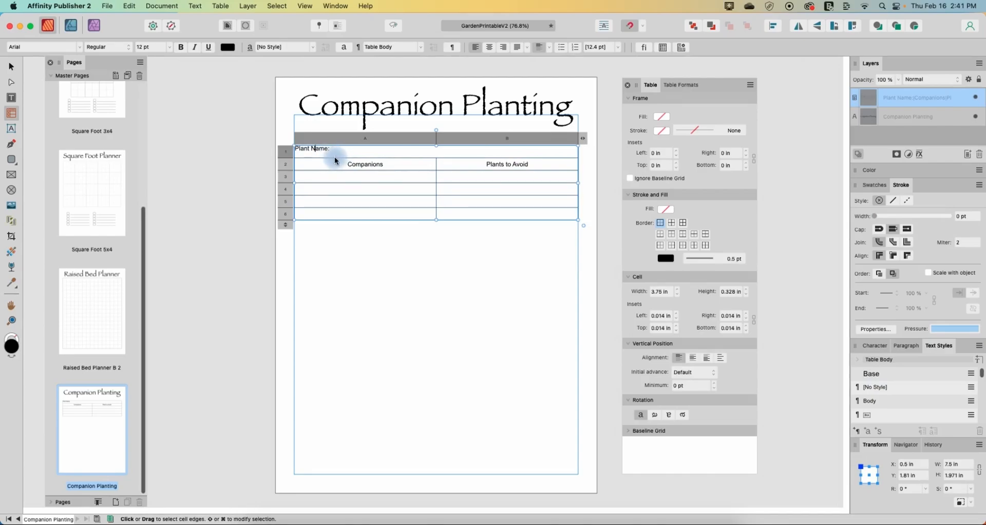
click(549, 48)
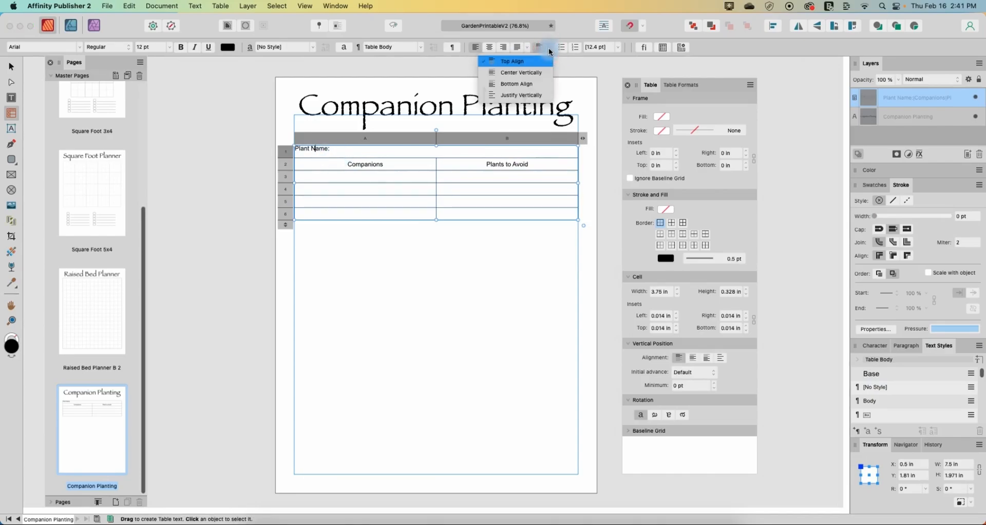
click(525, 75)
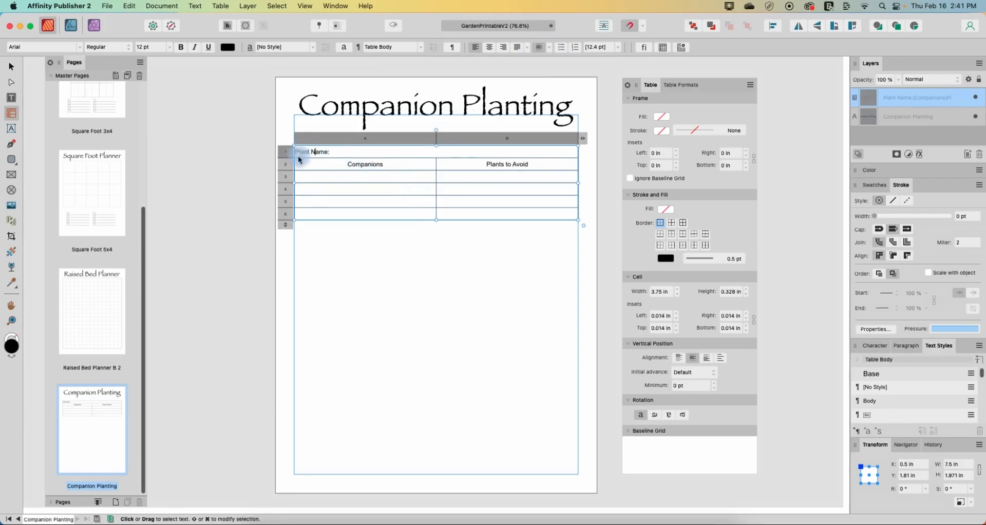
click(331, 243)
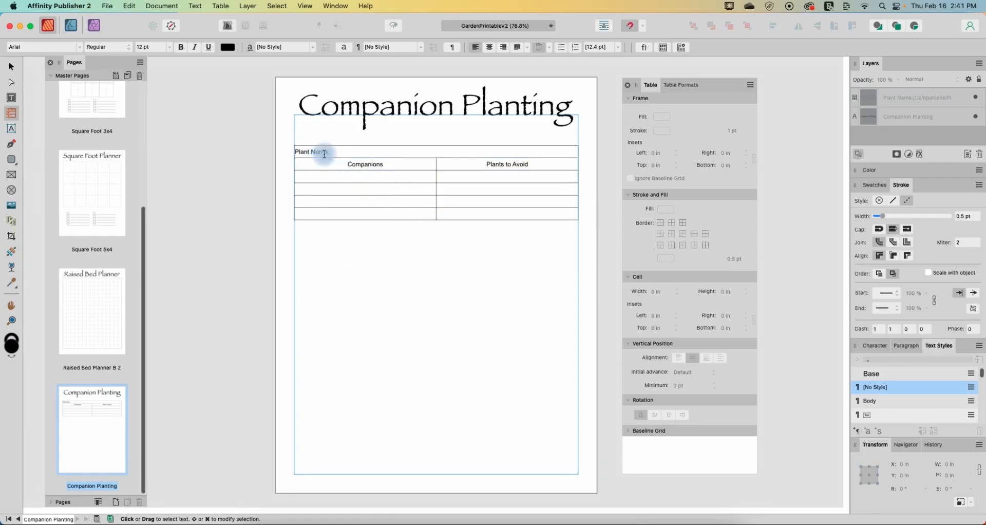
Increase the insets of the "Plant Name:" cell to 0.07 in on all sides.
click(303, 152)
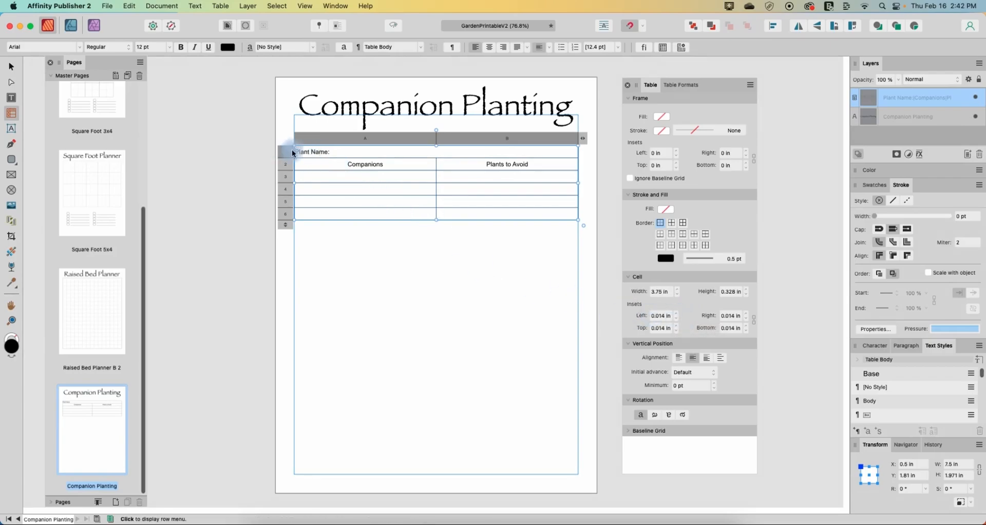
click(677, 314)
click(677, 314)
click(677, 313)
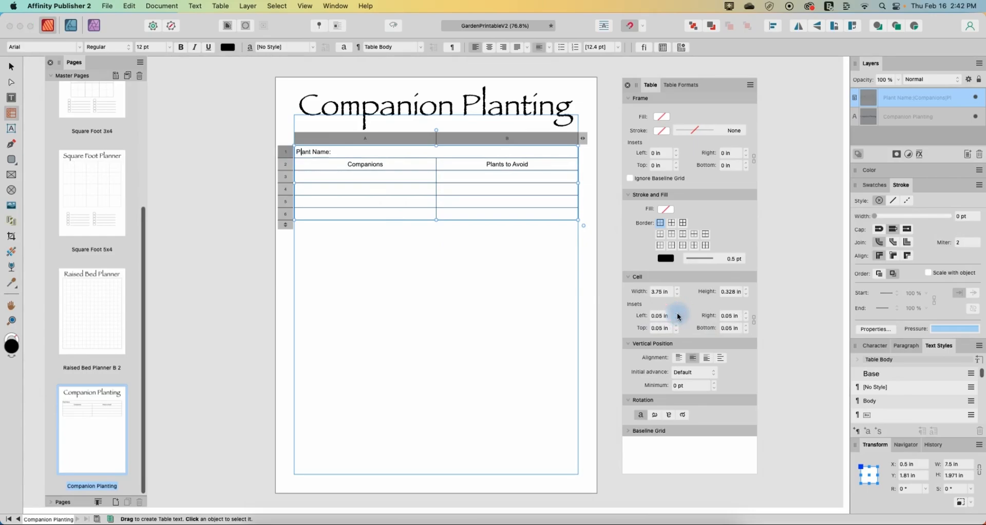
click(679, 316)
click(679, 316)
click(400, 290)
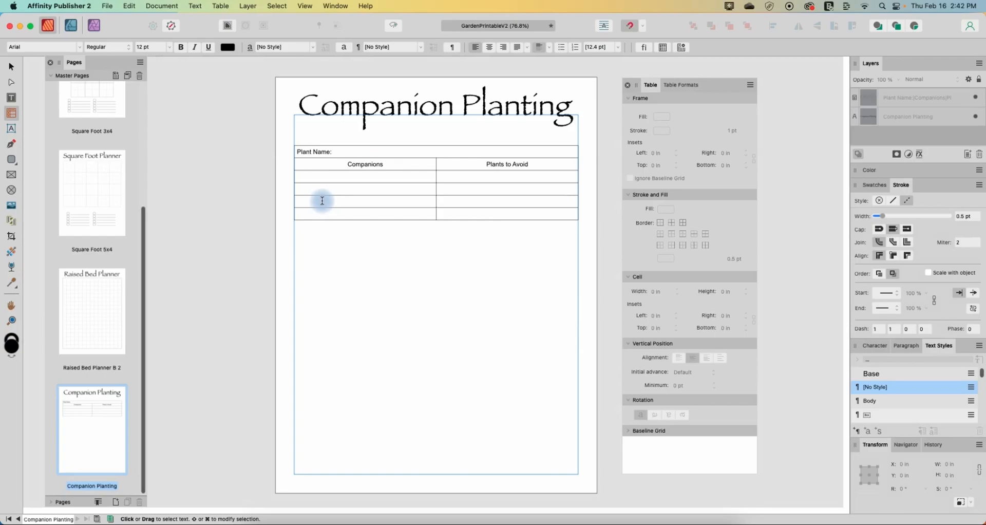
Fill the table's "Plant Name:" row with a light teal color.
click(374, 151)
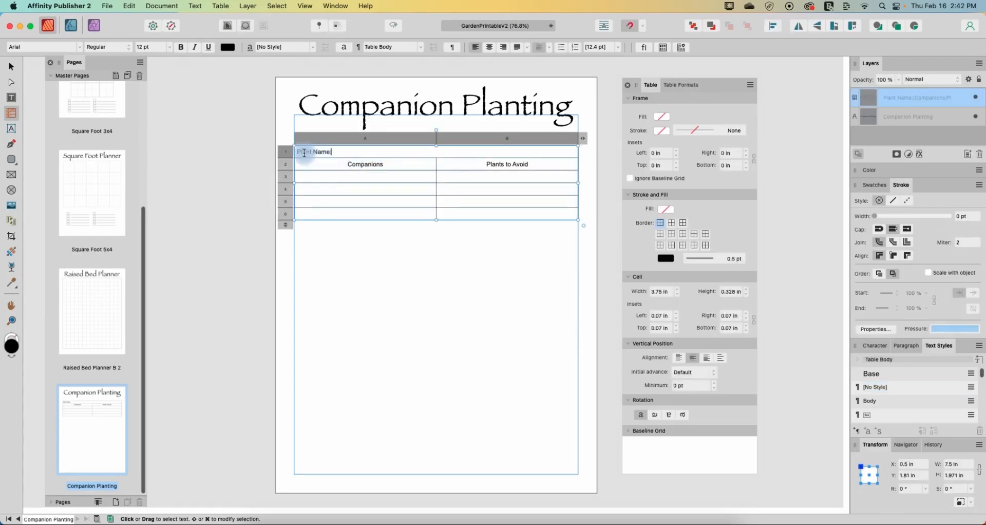
click(285, 152)
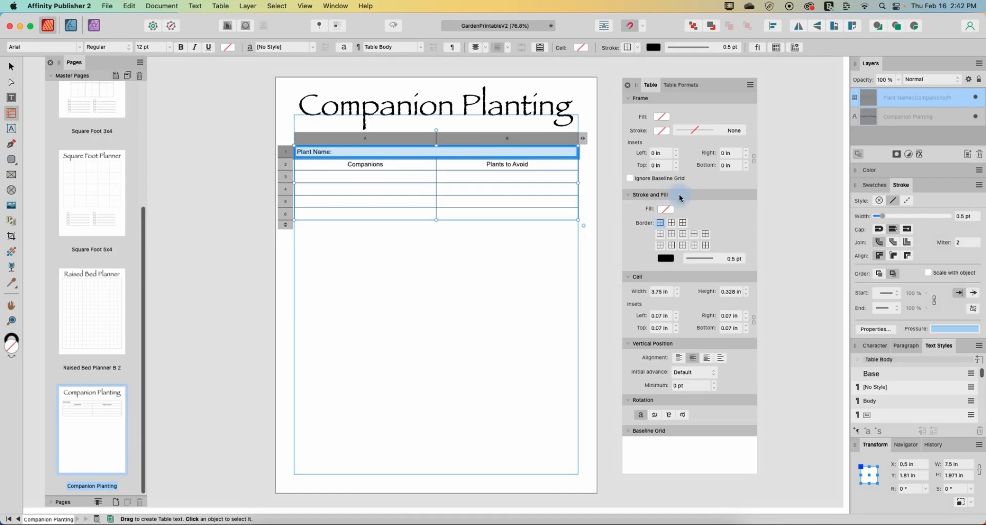
click(665, 210)
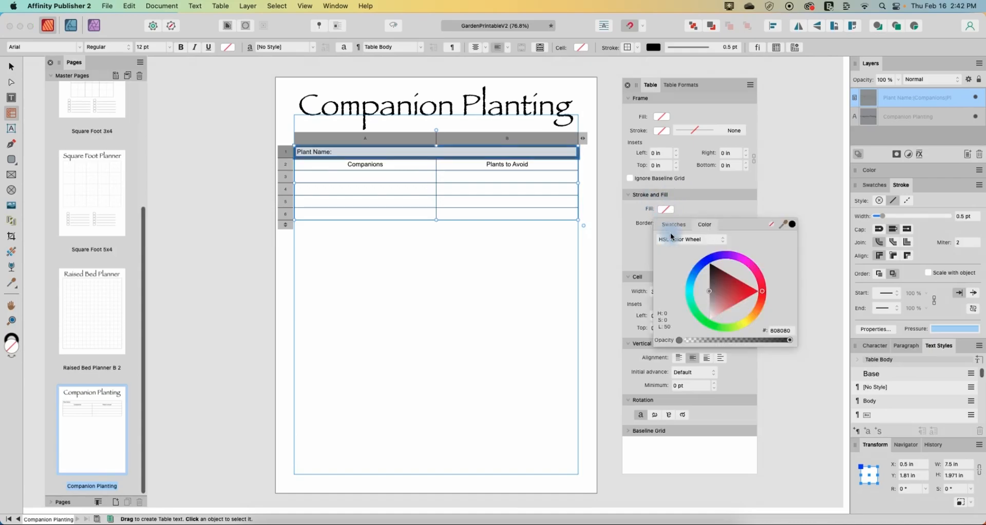
drag(690, 299, 688, 291)
drag(735, 269, 737, 268)
click(537, 287)
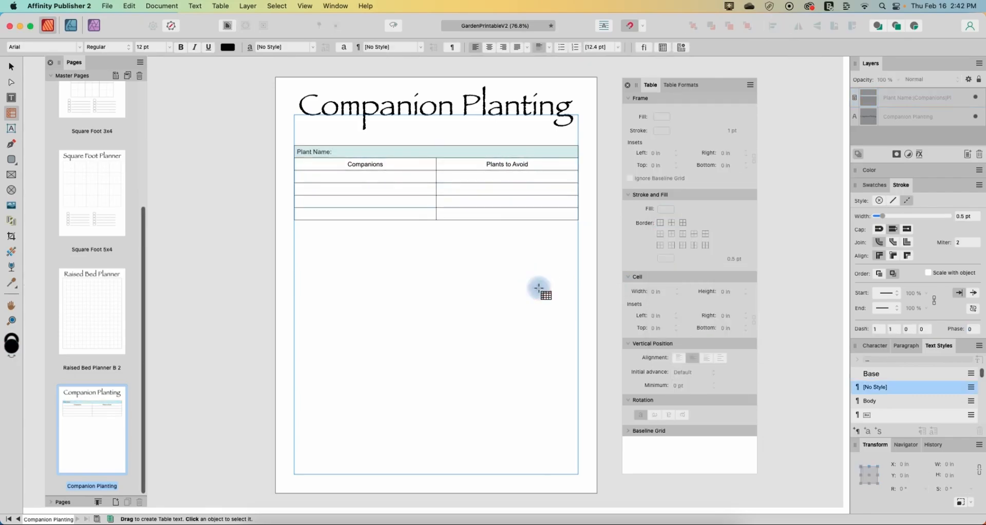
Fill the "Companions" and "Plants to Avoid" row with a paler tint of the first row's recent teal color.
click(356, 168)
click(286, 164)
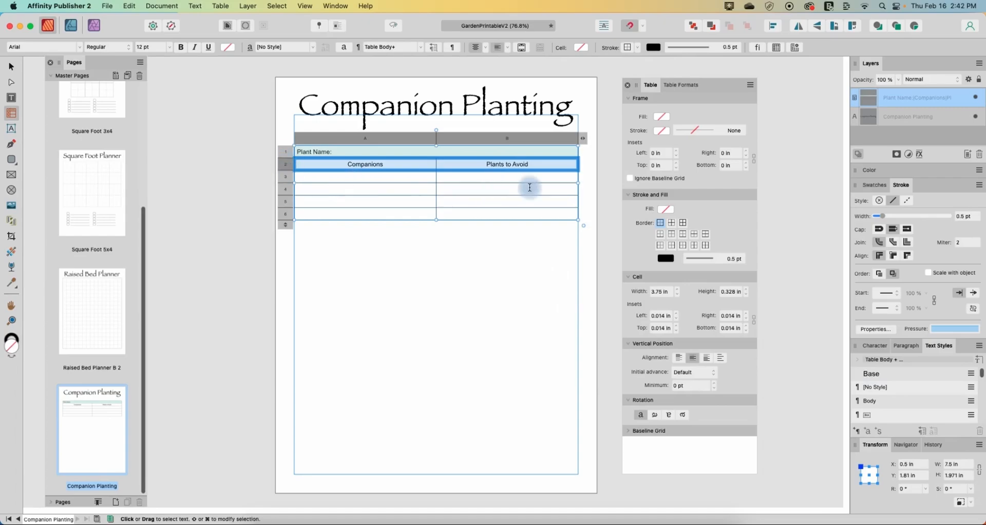
click(667, 210)
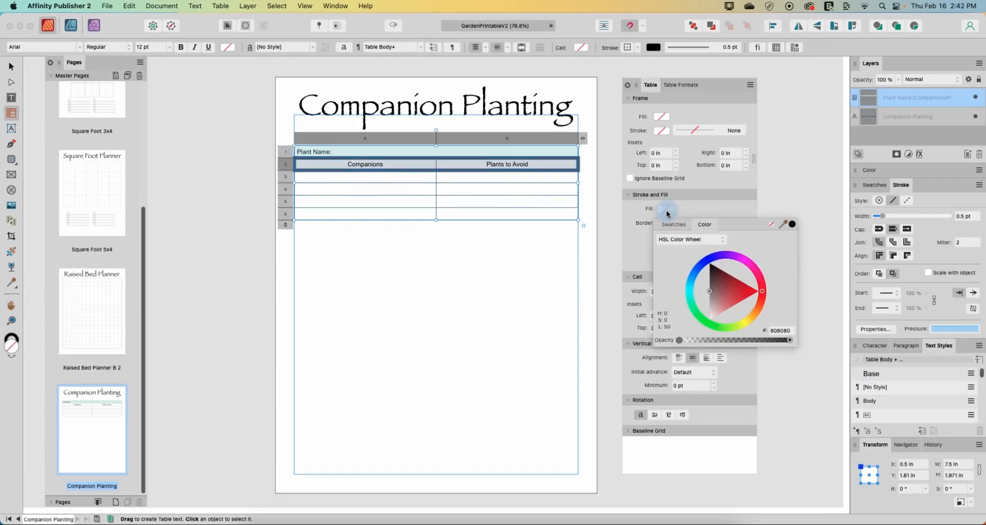
click(674, 224)
click(686, 245)
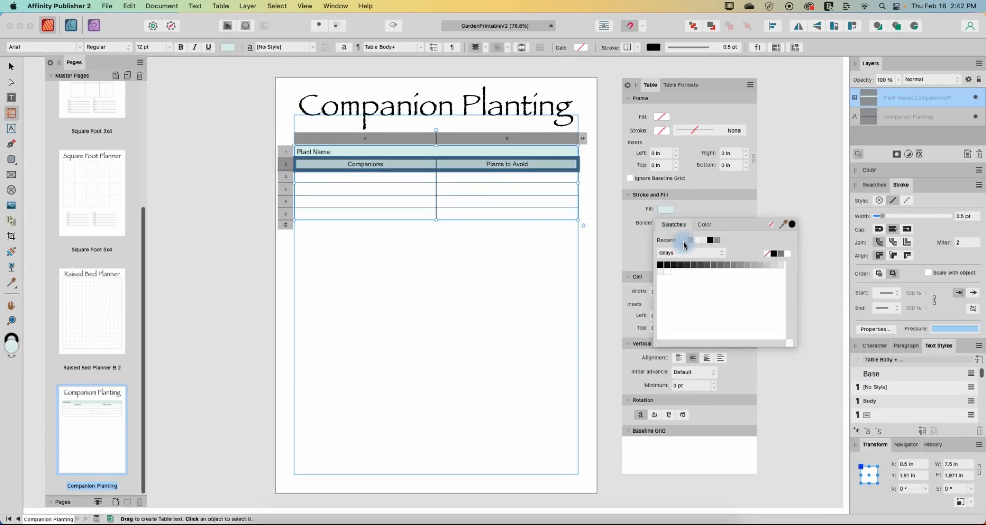
click(705, 224)
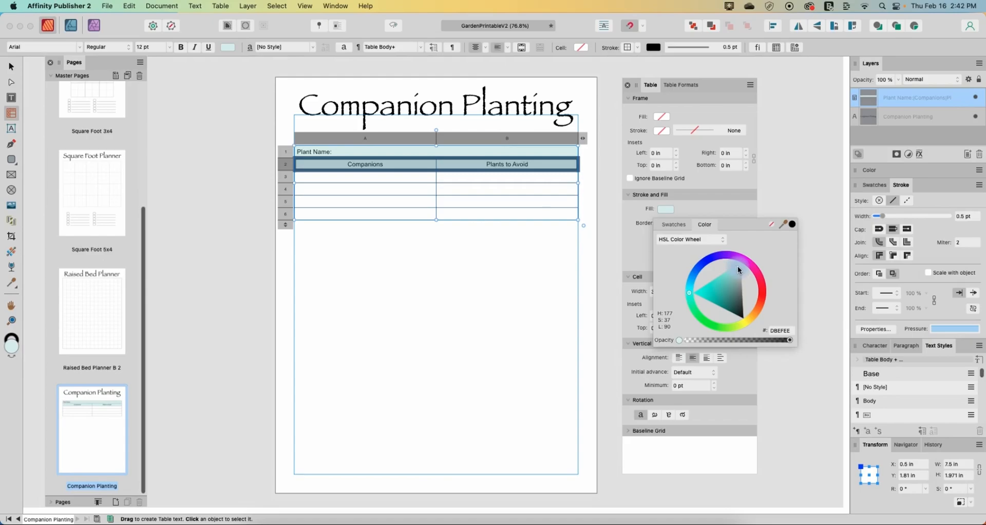
drag(738, 266, 739, 264)
click(493, 278)
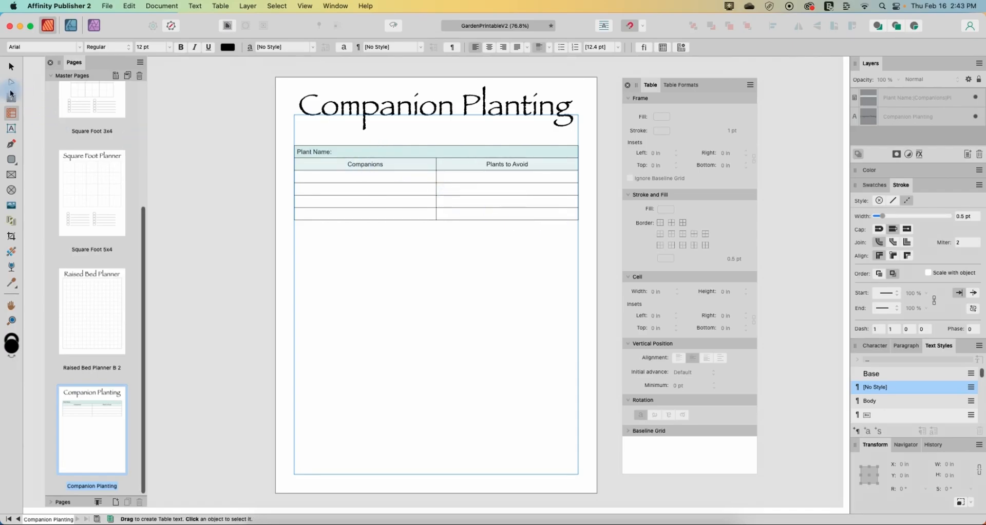
Move the table up close below the title, to about Y 1.4 in, and copy it.
click(11, 66)
drag(385, 185, 378, 161)
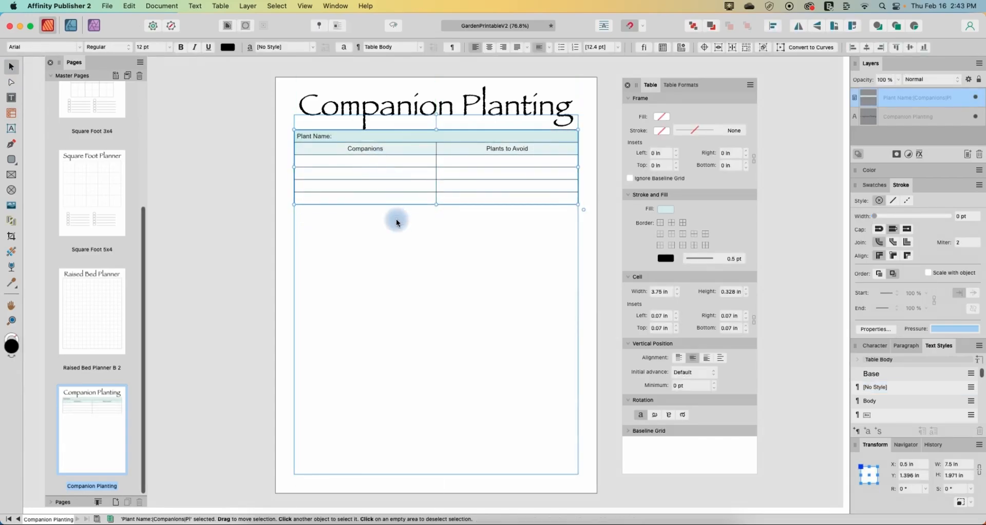
key(super+c)
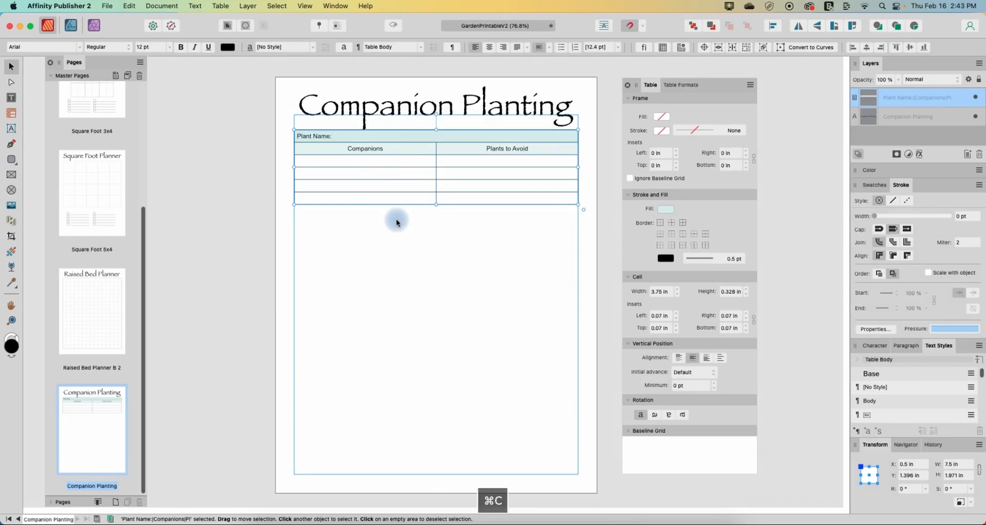
click(129, 6)
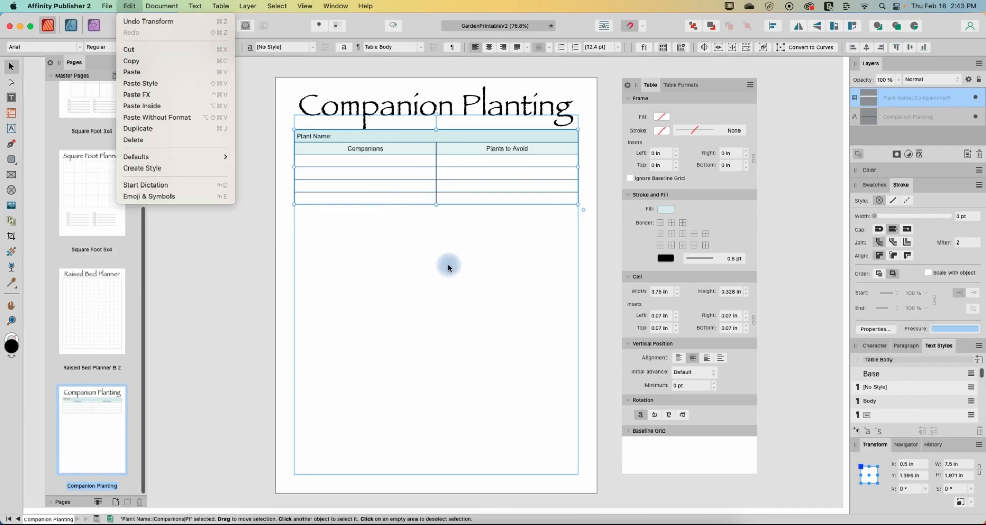
Paste three copies of the table and stack them down the page, ending with the last one at the bottom margin.
key(super+v)
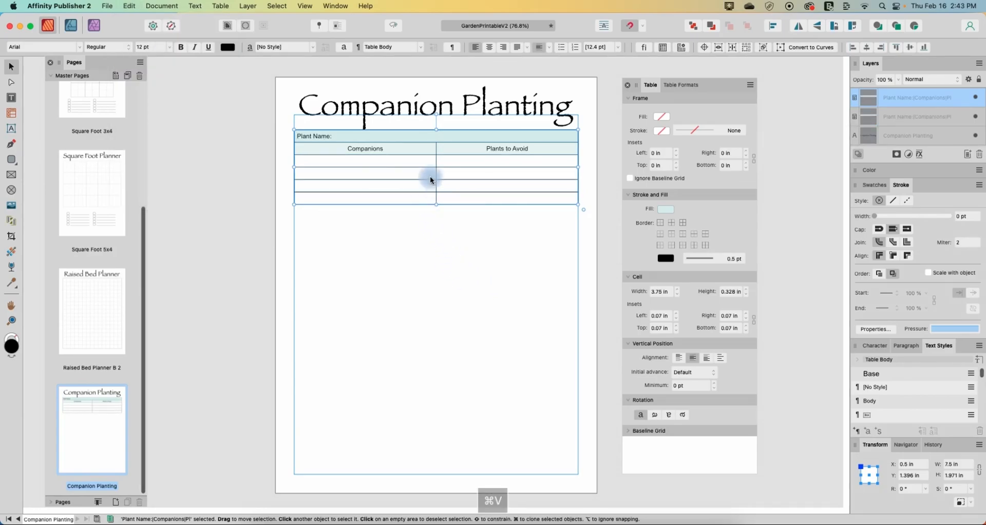
drag(430, 176, 427, 264)
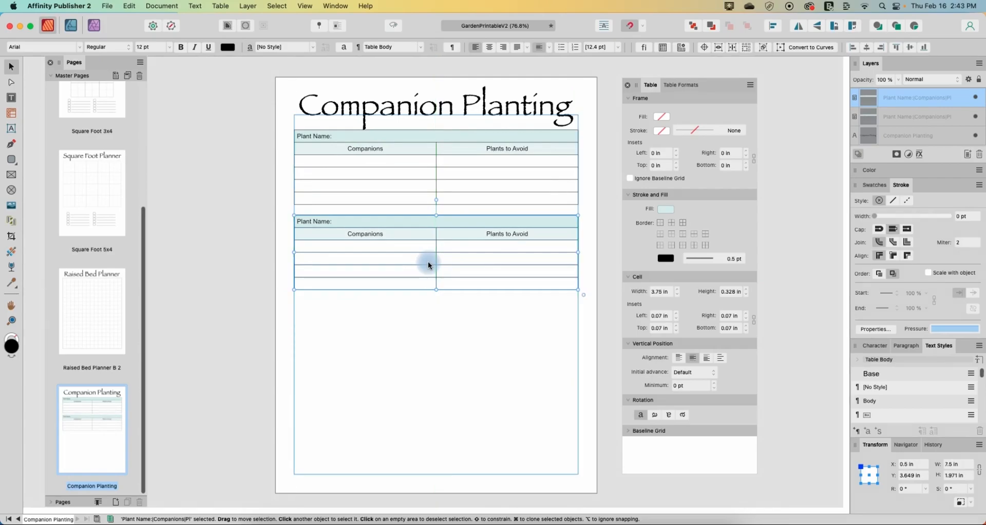
key(super+v)
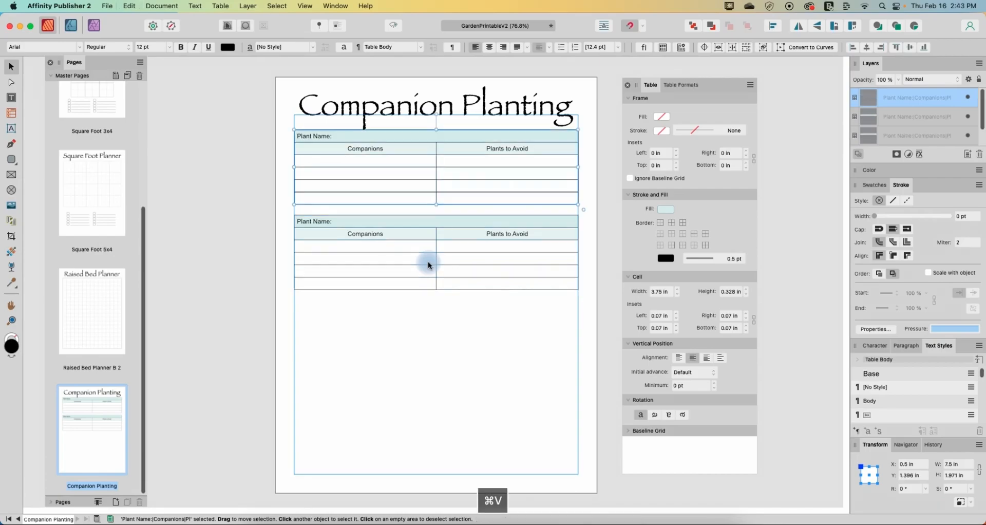
drag(421, 170, 421, 338)
key(super+v)
drag(417, 173, 416, 443)
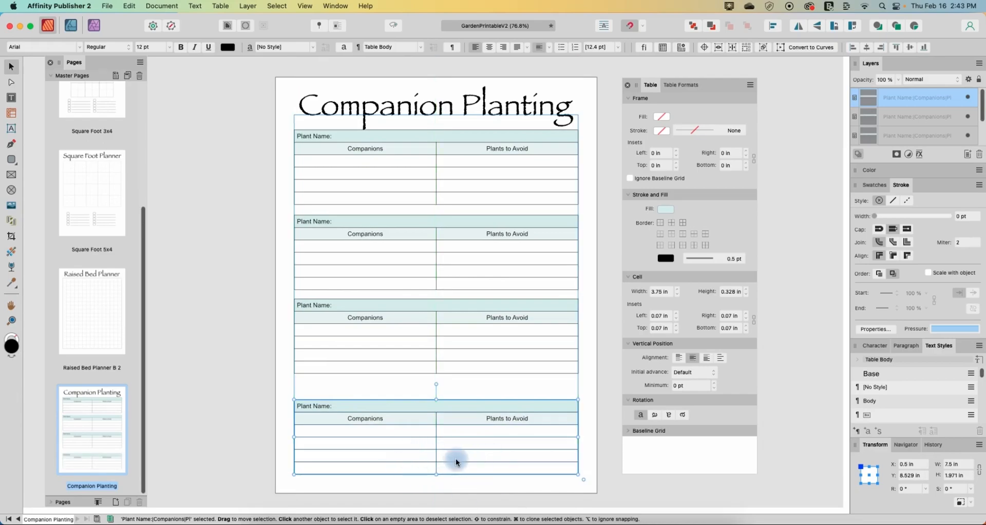
Nudge the top table down to about Y 1.5 in and distribute all four tables evenly by vertical spacing.
click(390, 160)
drag(390, 161, 390, 164)
drag(269, 125, 602, 488)
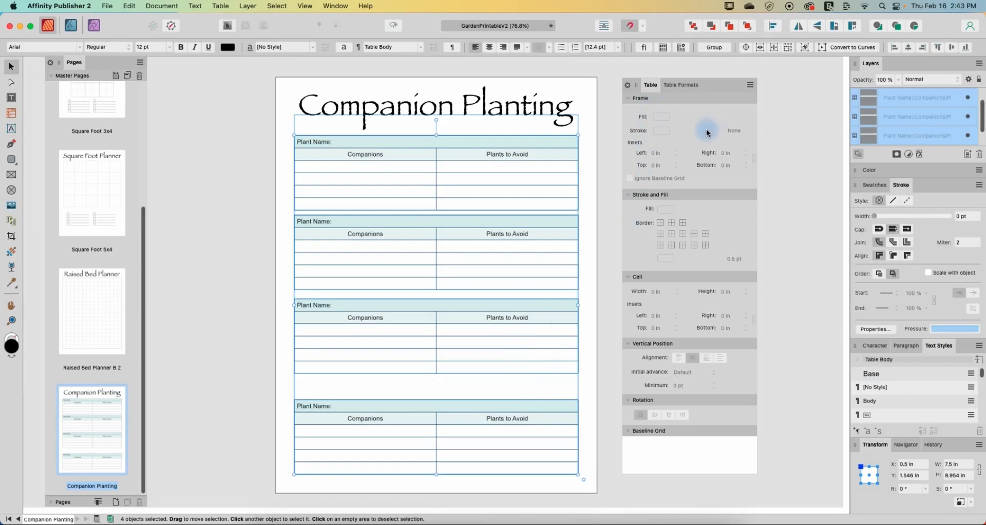
click(774, 26)
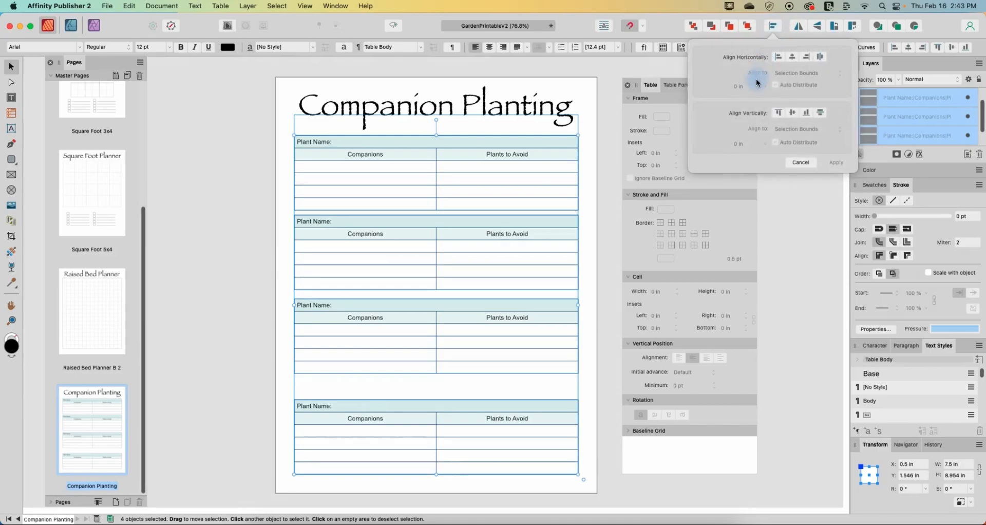
click(820, 117)
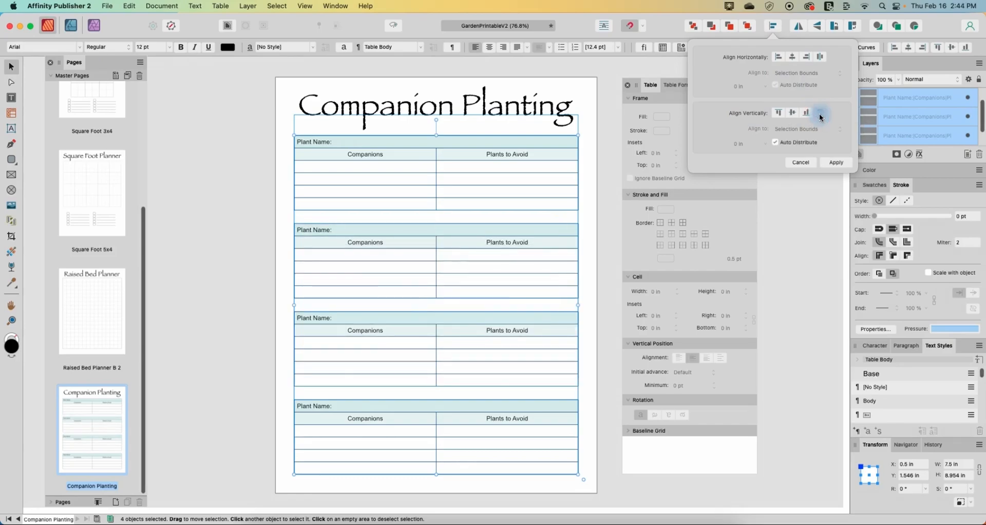
click(490, 147)
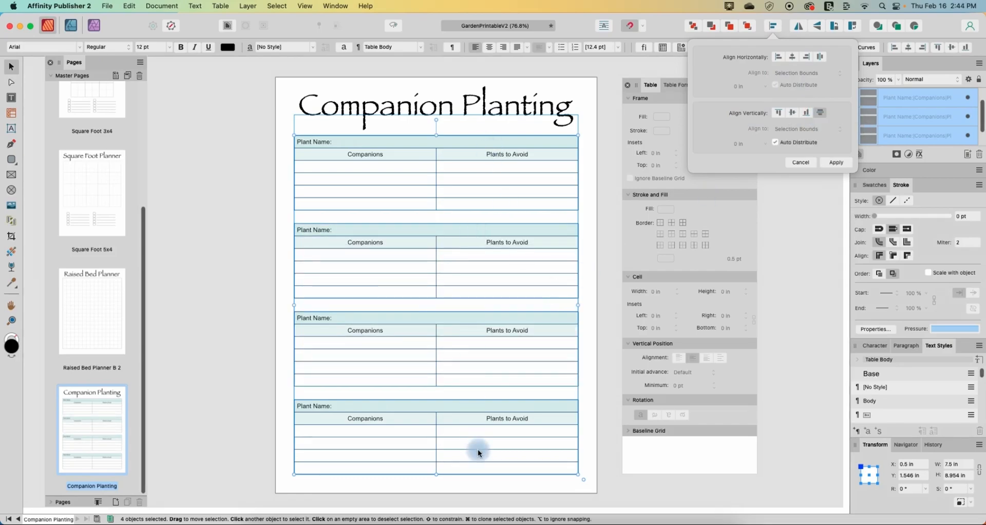
click(222, 266)
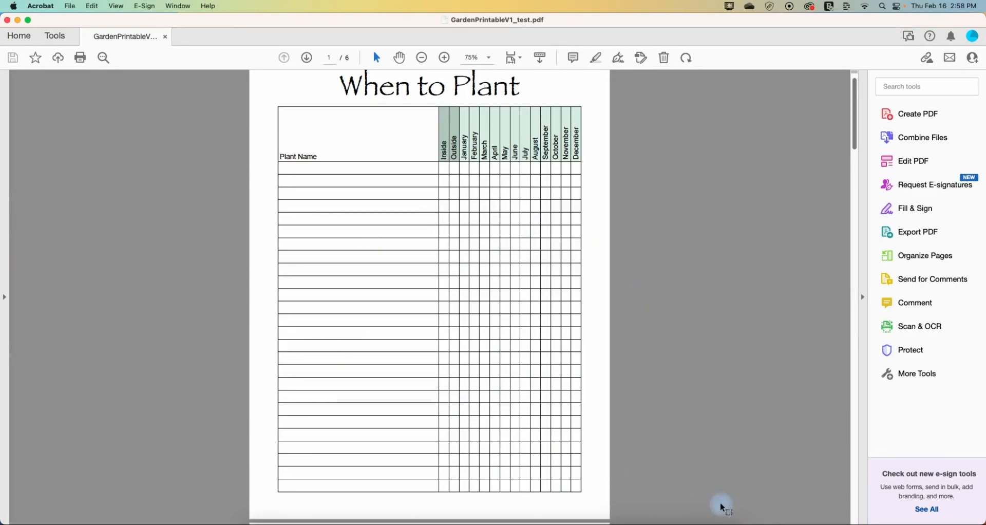
Switch from Acrobat to Affinity Publisher and duplicate the Companion Planting master page.
click(610, 524)
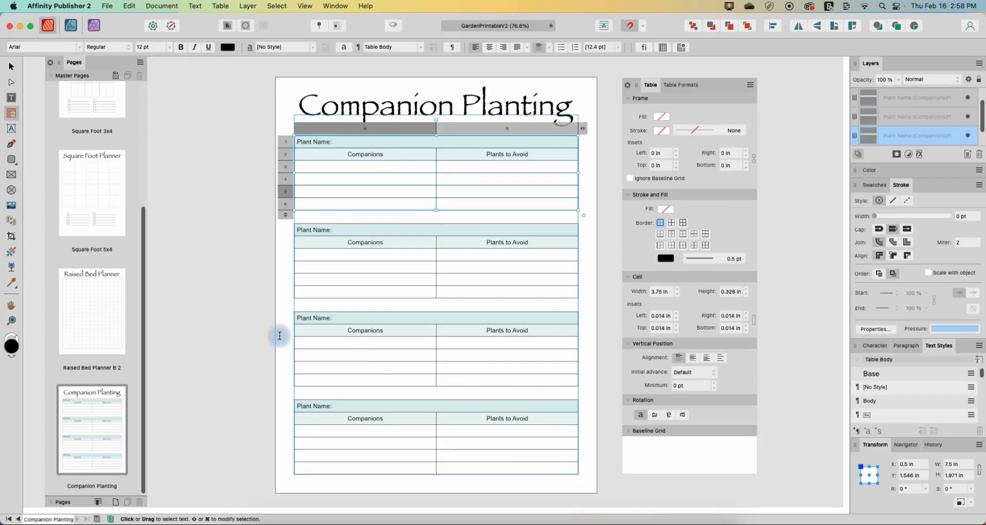
click(95, 419)
double_click(94, 422)
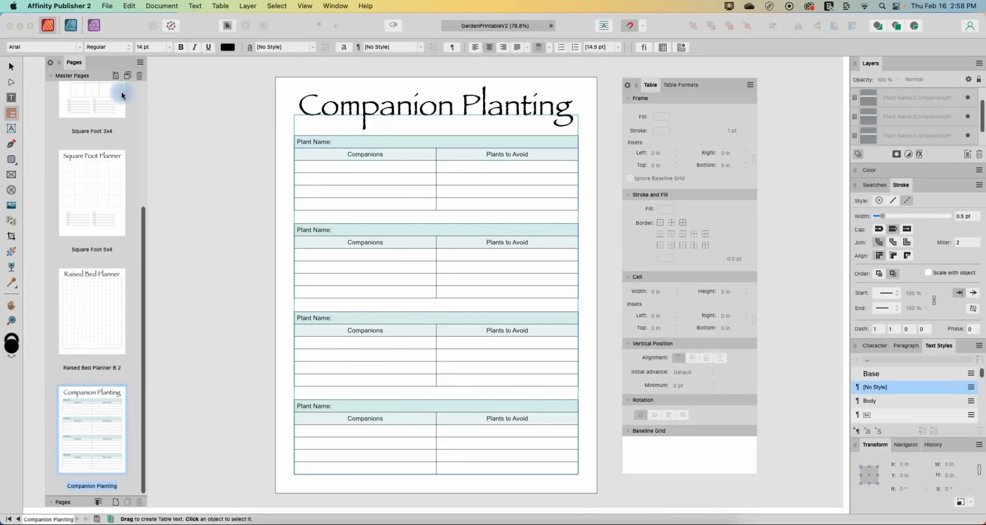
right_click(104, 402)
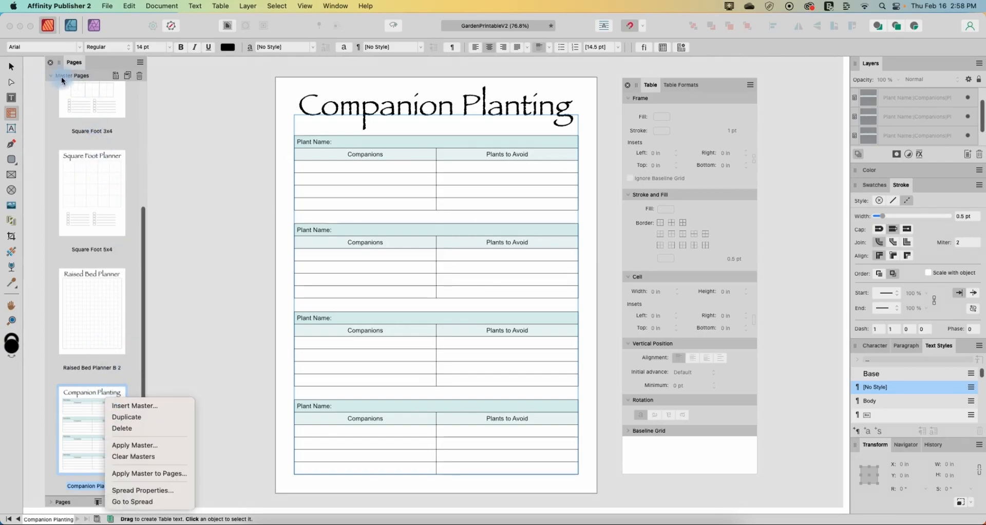
click(129, 78)
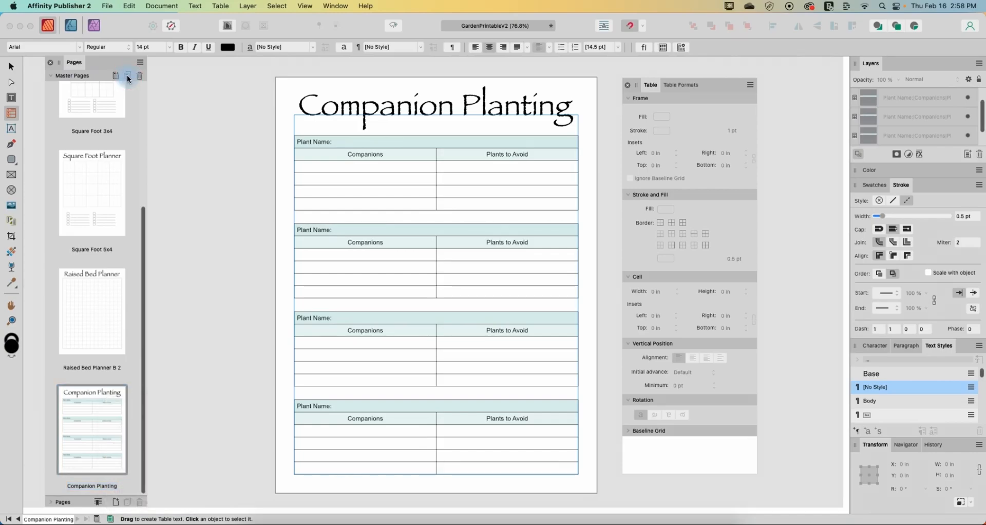
click(128, 78)
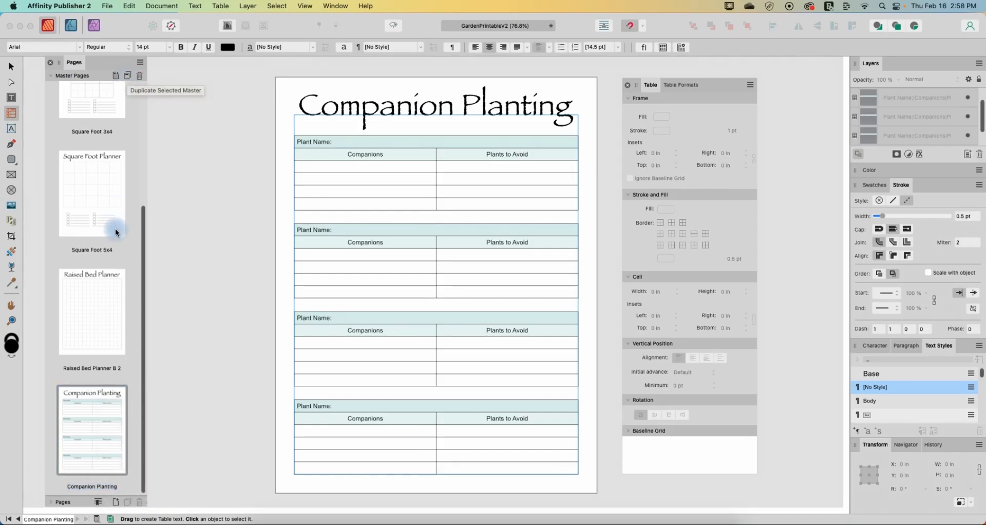
Rename the duplicated master page as When to Plant and open it for editing.
double_click(95, 487)
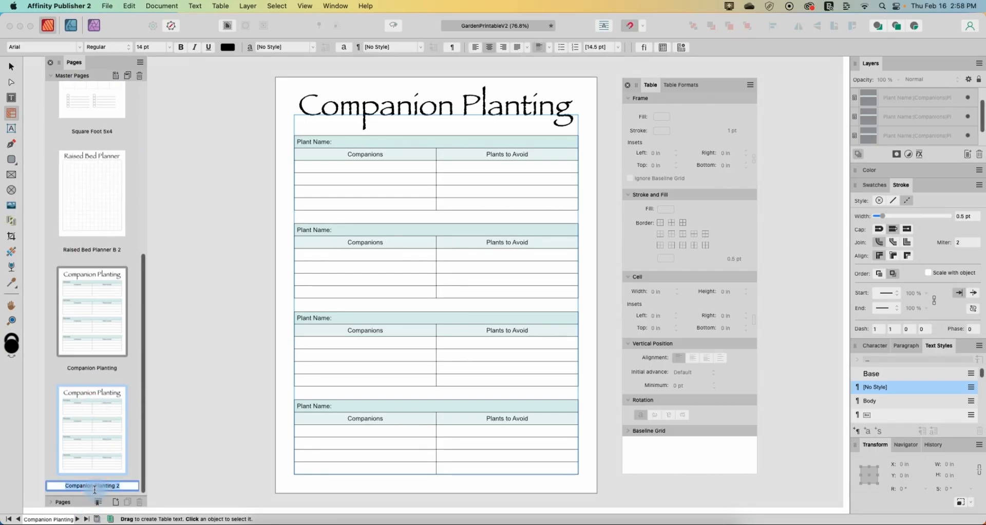
text(When to Pan)
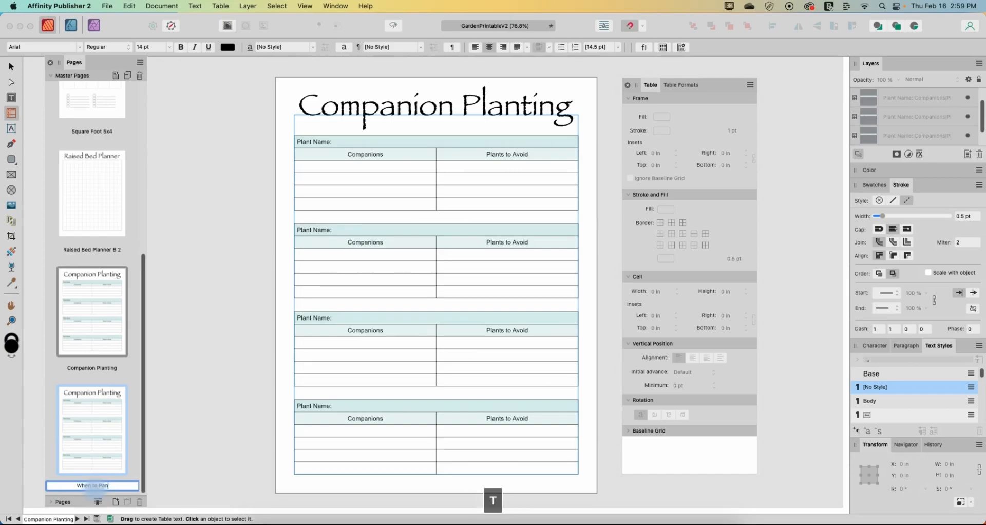
key(BackSpace)
text(lant)
click(74, 430)
click(76, 431)
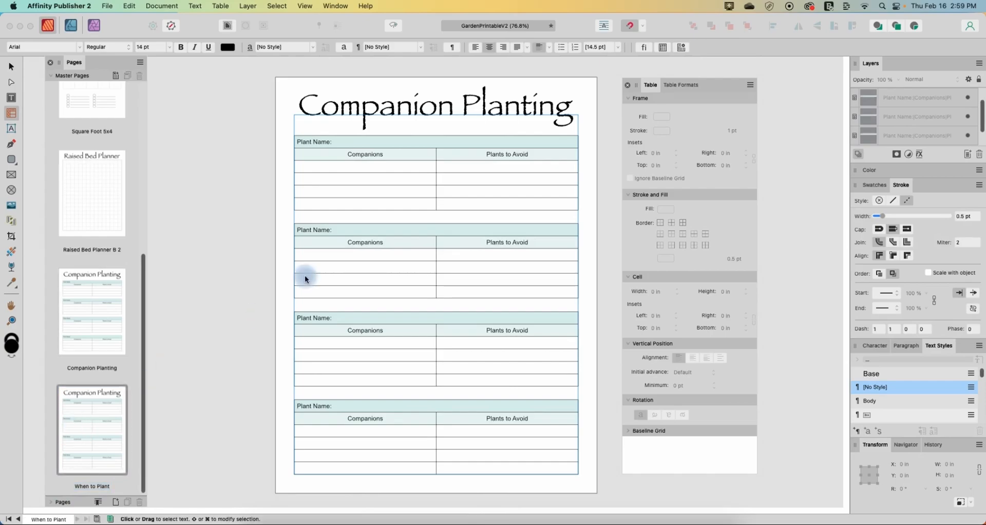
Delete all four companion tables from the When to Plant master, keeping only the title.
click(12, 70)
click(256, 152)
drag(272, 131, 596, 485)
key(Delete)
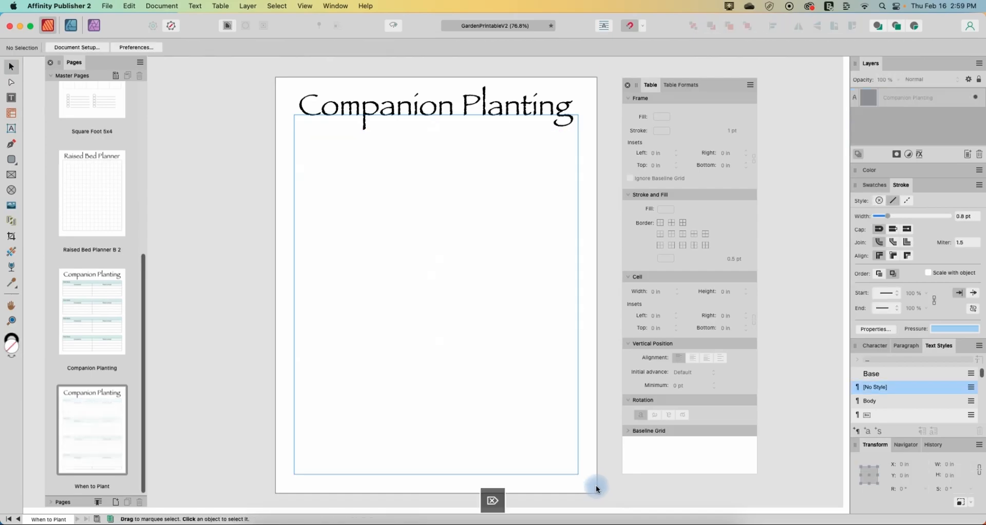
Replace the page's title text with "When to Plant".
click(358, 106)
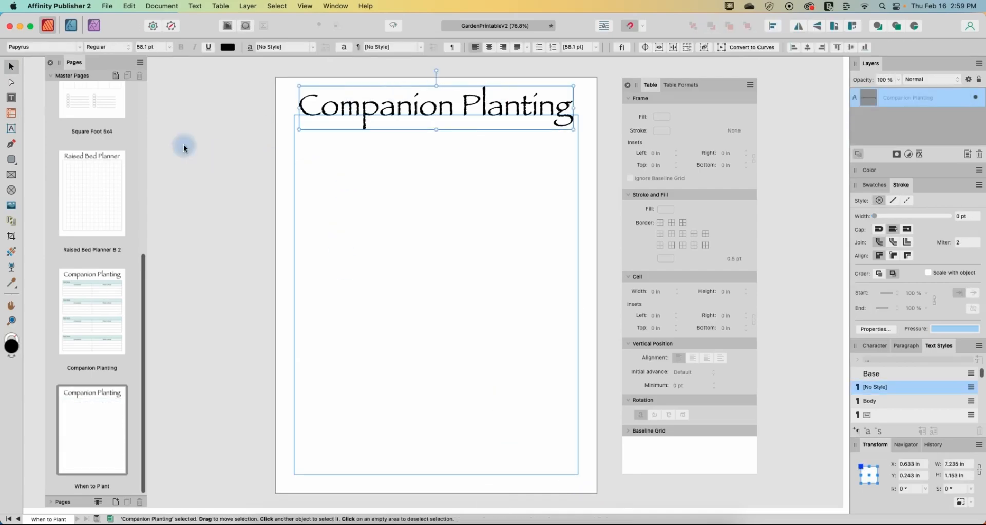
click(10, 130)
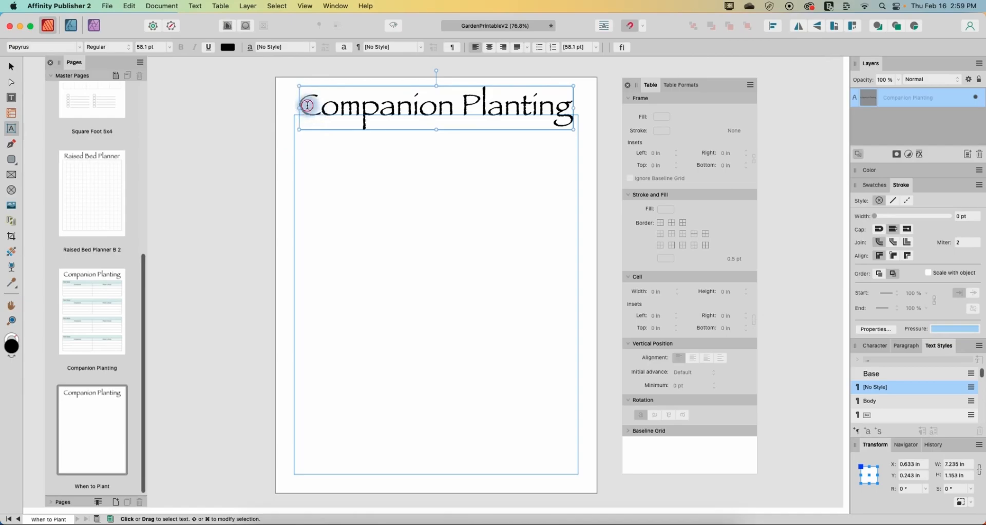
drag(302, 105, 578, 108)
text(When)
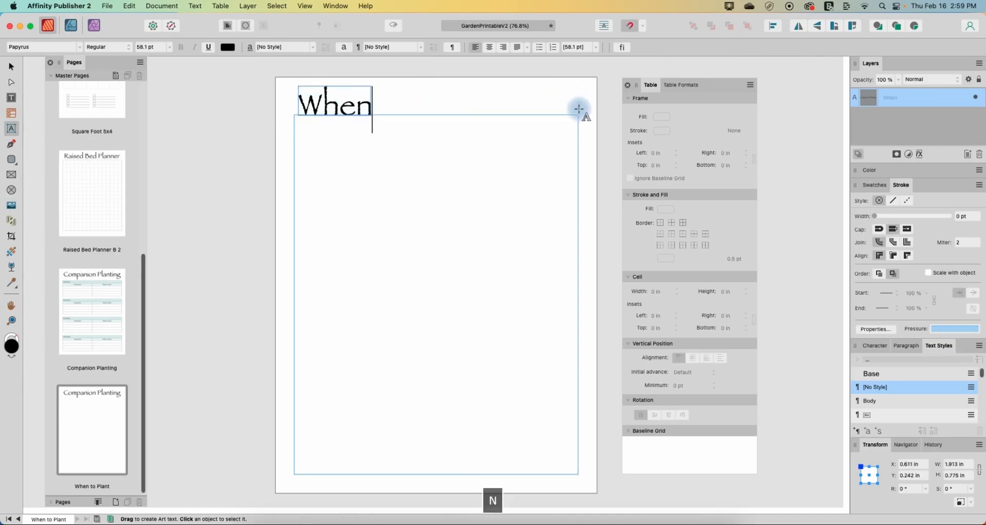
text( to PLat)
key(BackSpace)
key(BackSpace)
key(BackSpace)
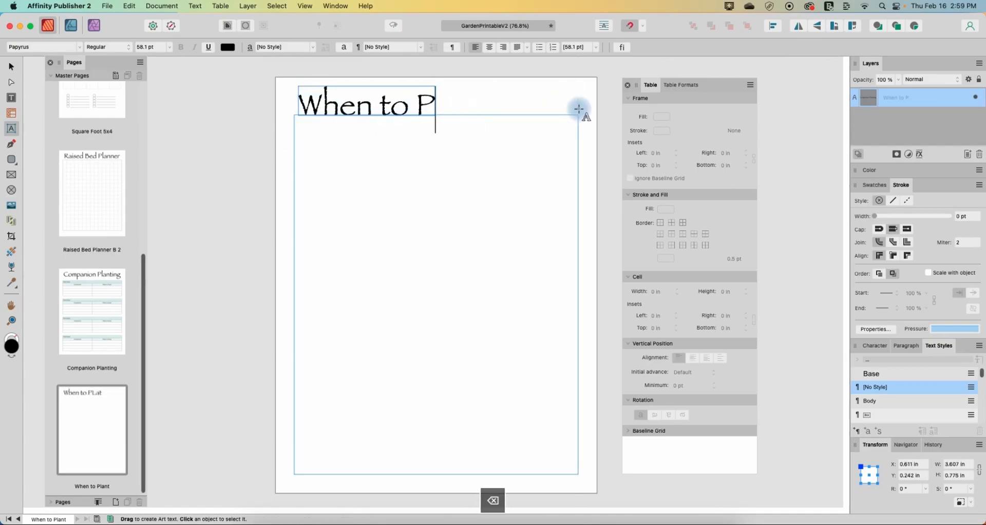
text(lant)
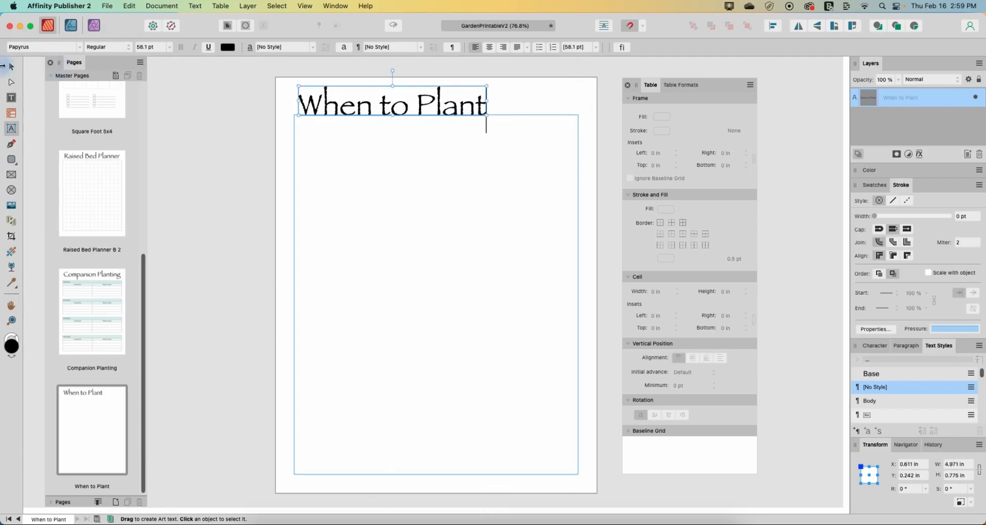
Move the "When to Plant" title so it is centered horizontally above the margin area.
click(10, 68)
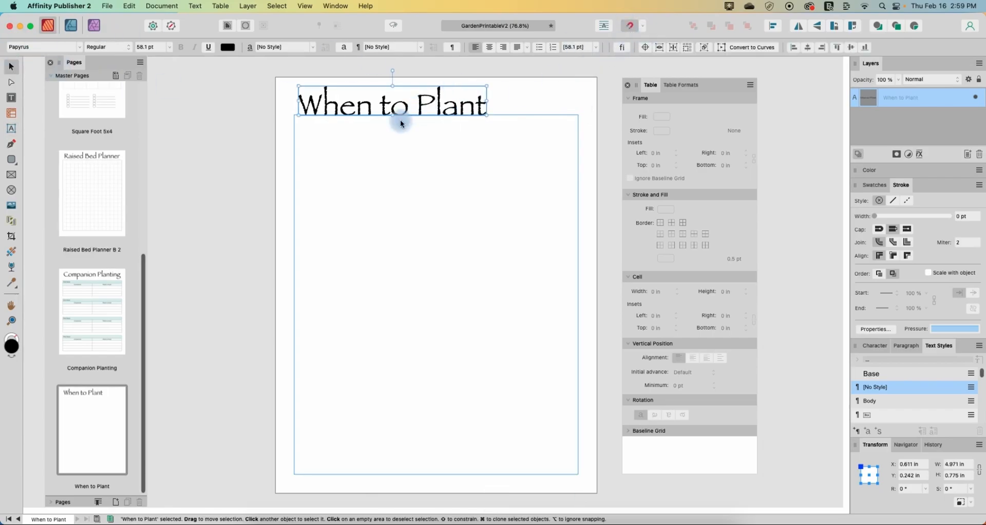
drag(400, 108, 445, 104)
click(462, 175)
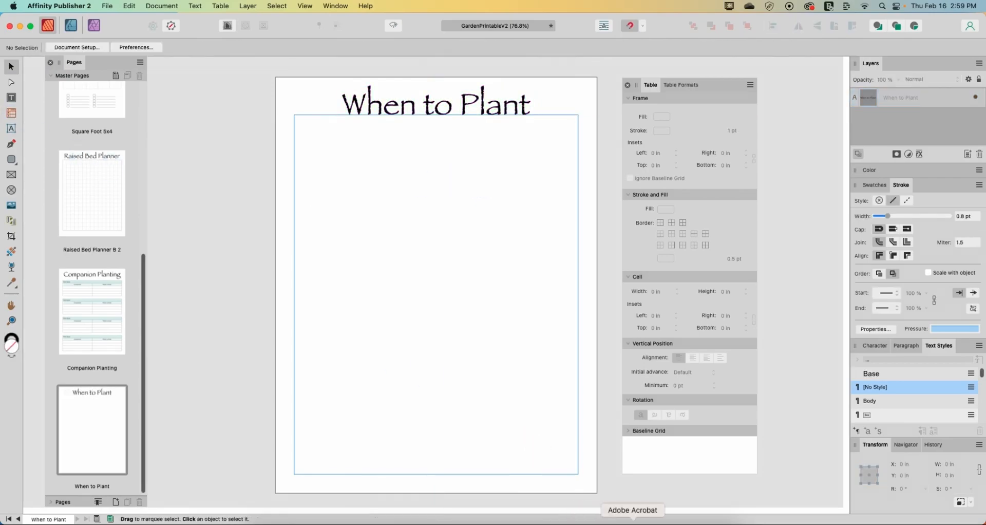
Check the sample page in Acrobat, return to Affinity Publisher and draw a table about 7.5 by 9 in within the margins below the title.
click(633, 521)
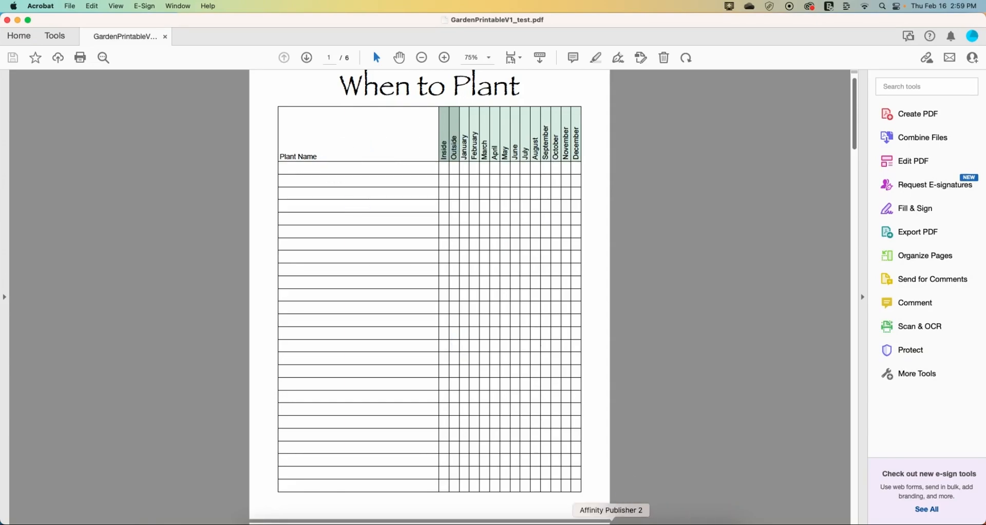
click(610, 521)
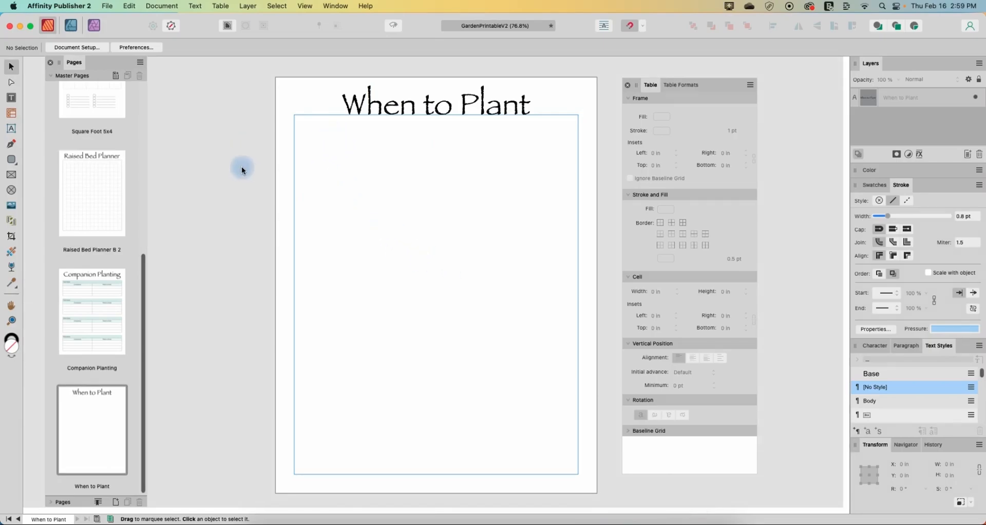
click(13, 114)
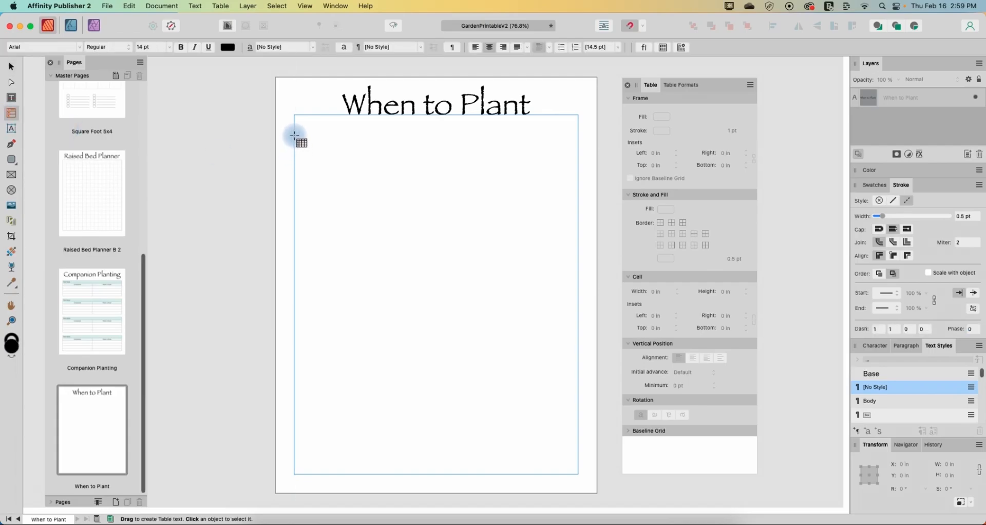
drag(295, 135, 579, 474)
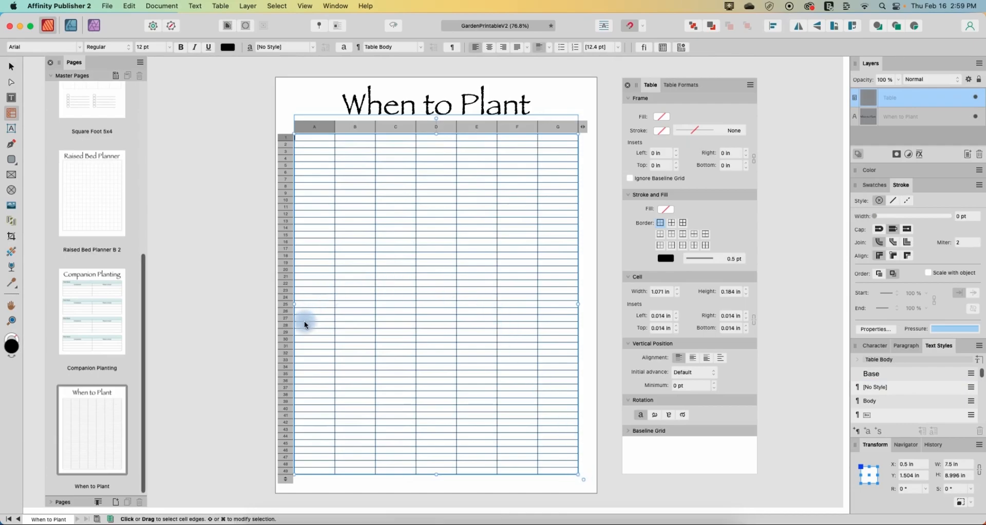
Set the table to 15 columns and 25 rows and stretch it down to the bottom margin, about 9 in high.
click(583, 126)
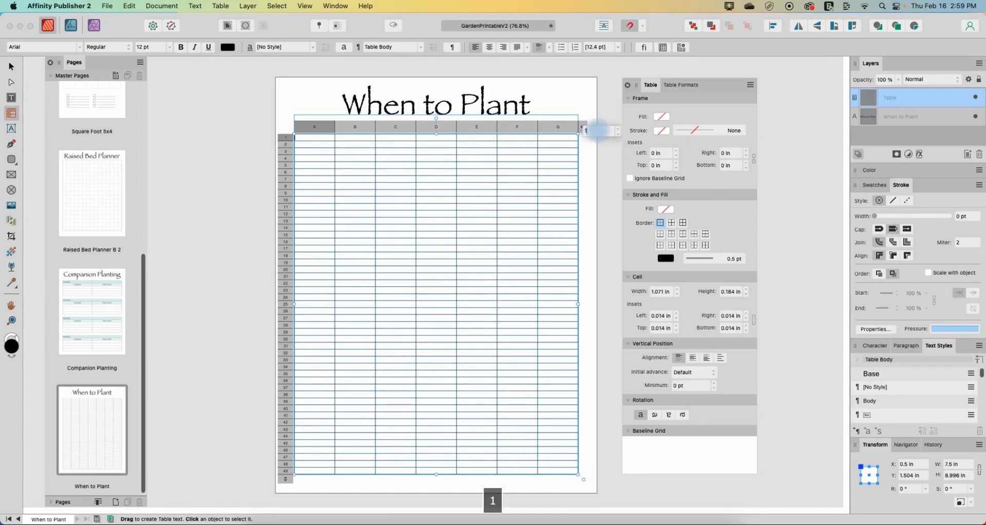
text(15)
key(Return)
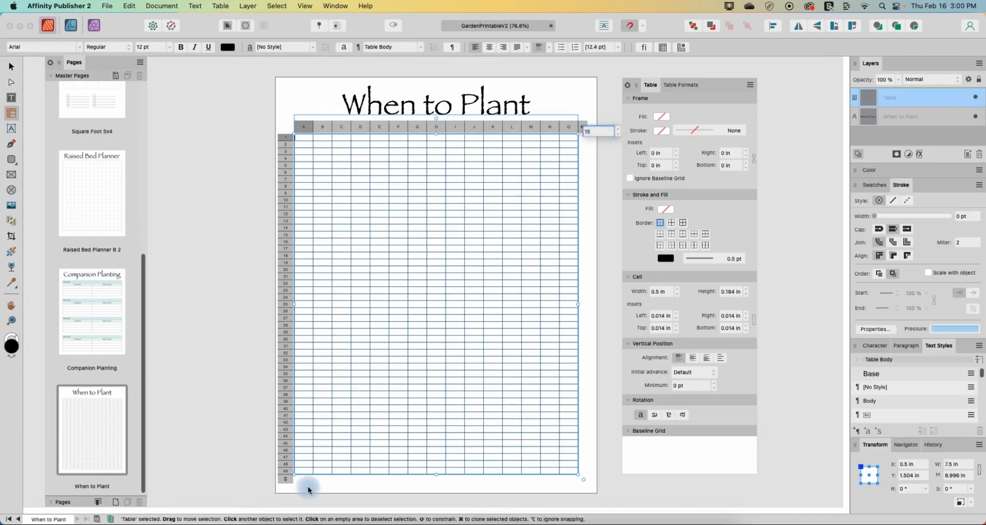
click(290, 482)
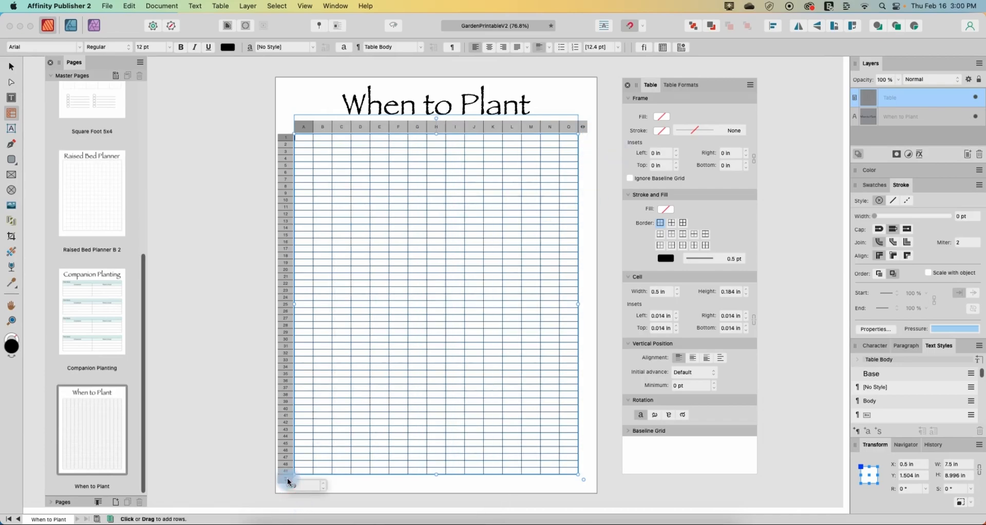
click(306, 487)
text(25)
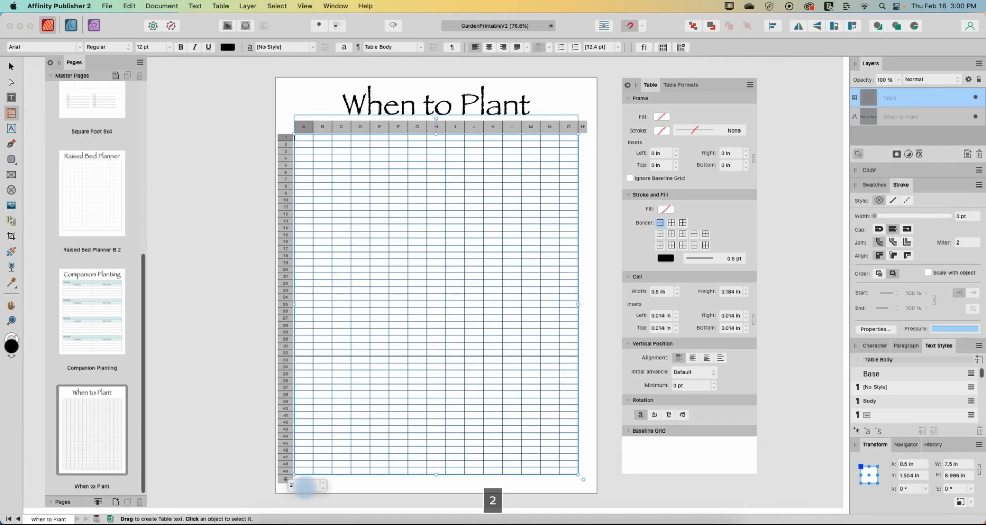
key(Return)
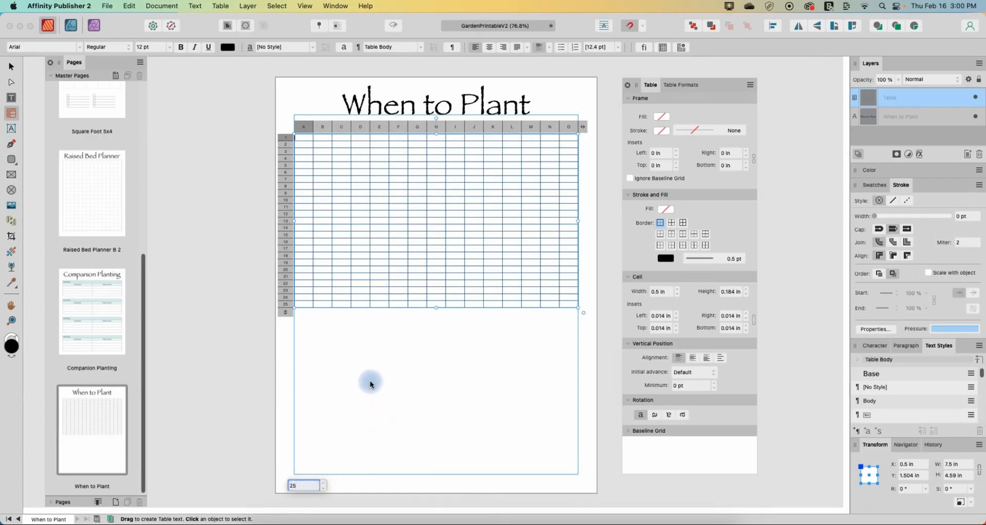
drag(437, 308, 430, 474)
click(282, 455)
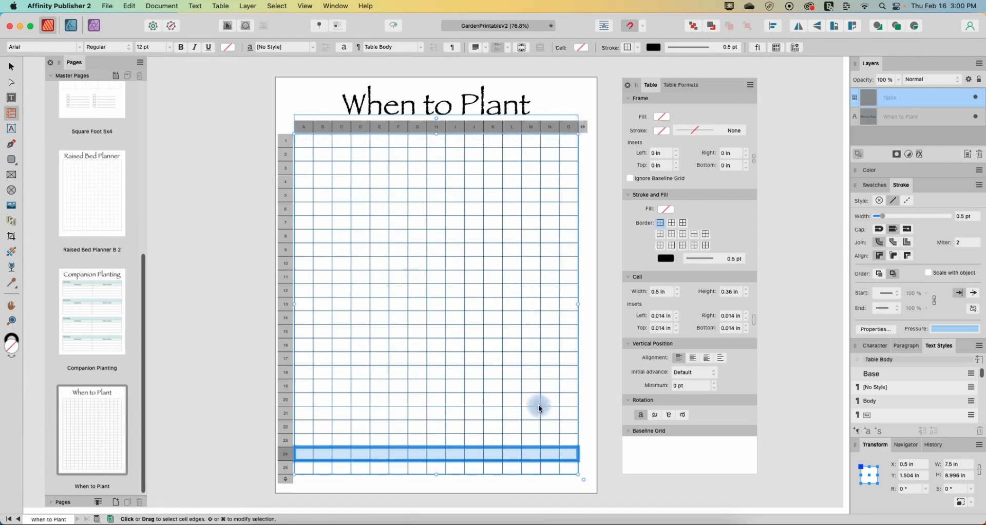
Check the sample page in Acrobat, return to Affinity Publisher and set the width of table columns B through O to 0.25 in.
click(632, 522)
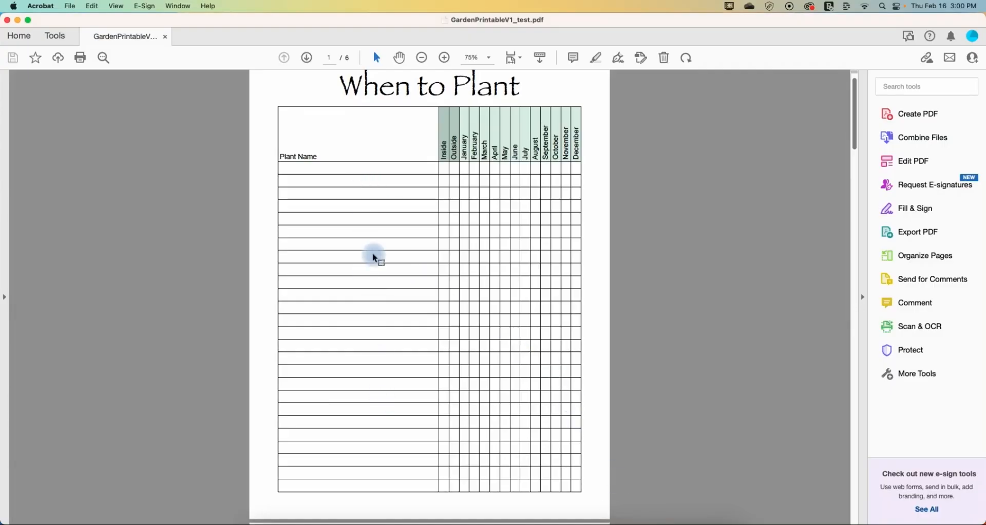
click(611, 522)
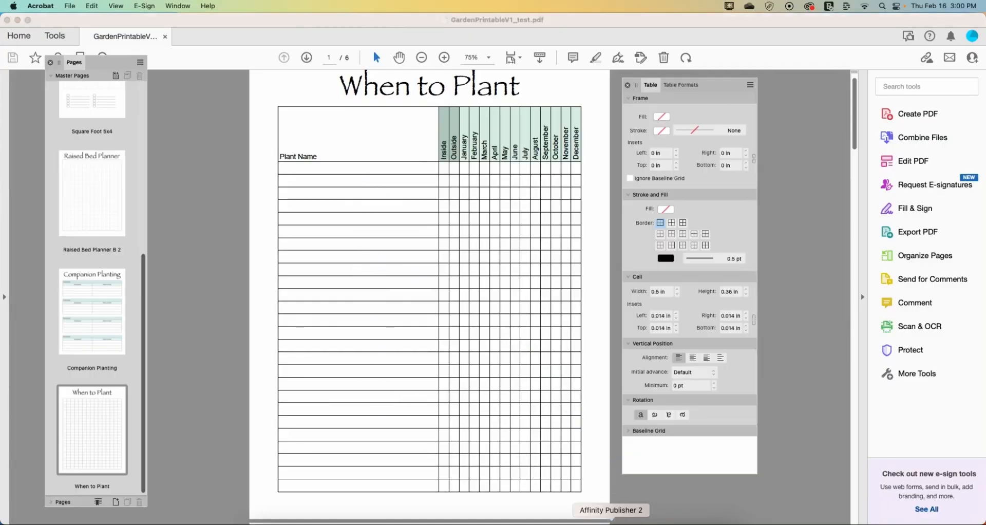
click(321, 132)
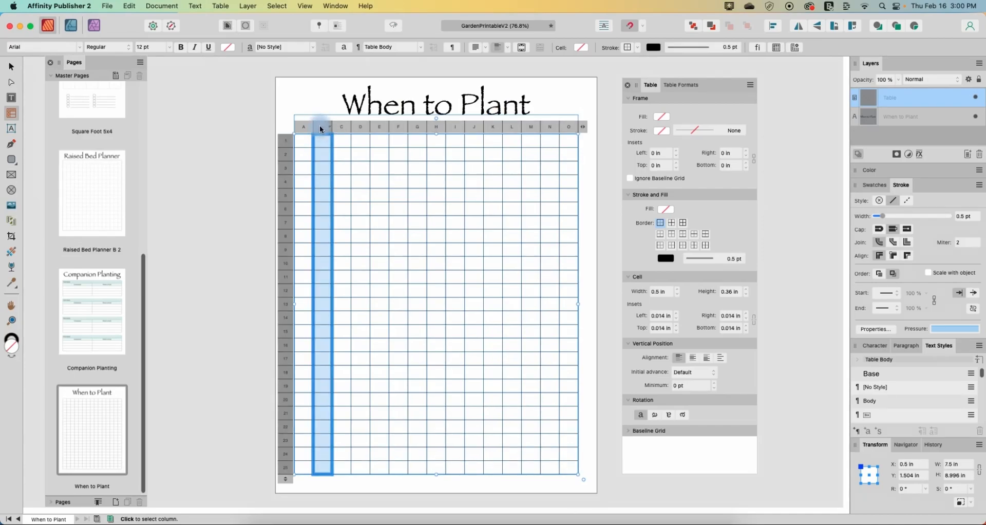
drag(322, 130, 571, 128)
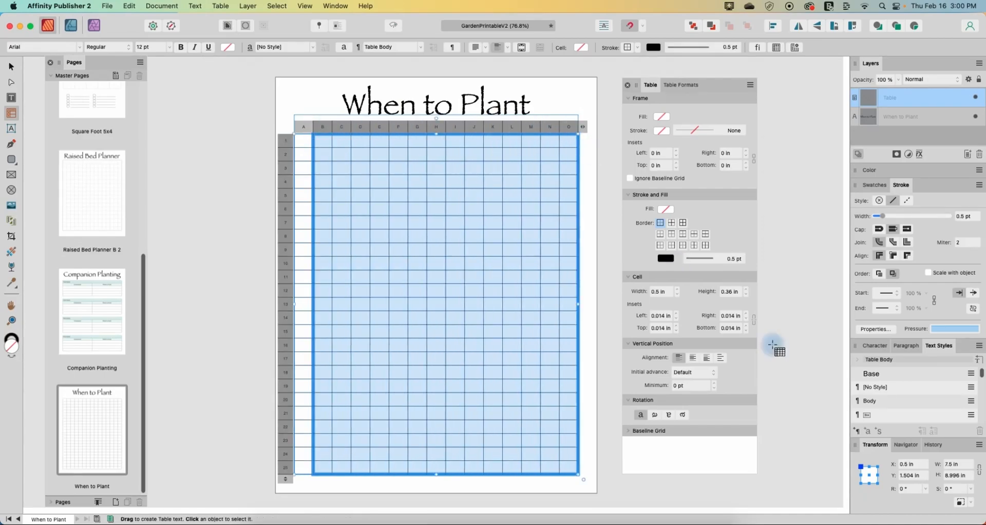
click(656, 293)
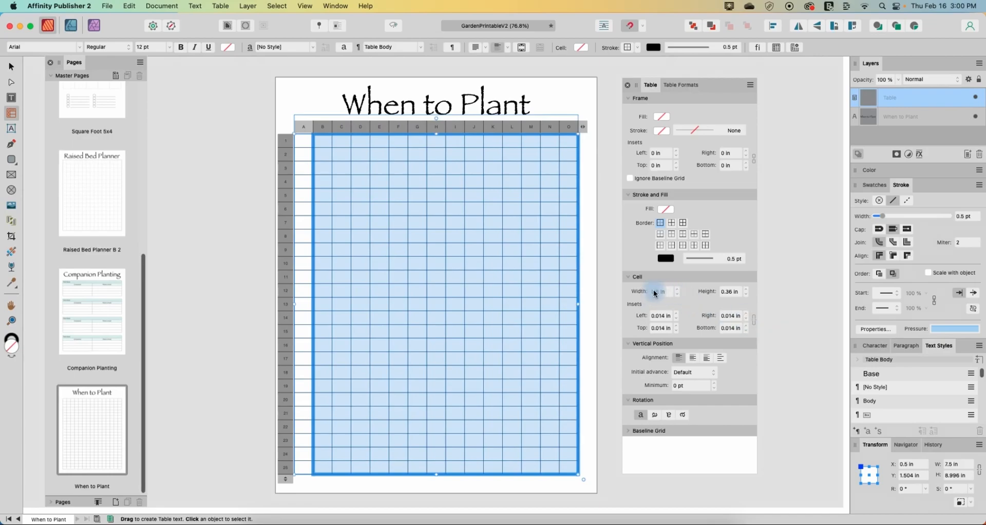
text(.2)
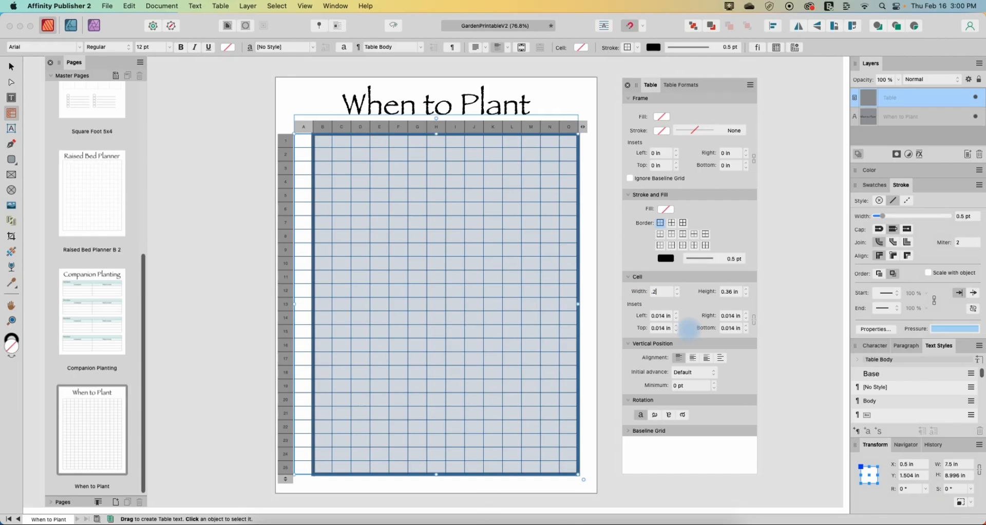
text(5)
key(Return)
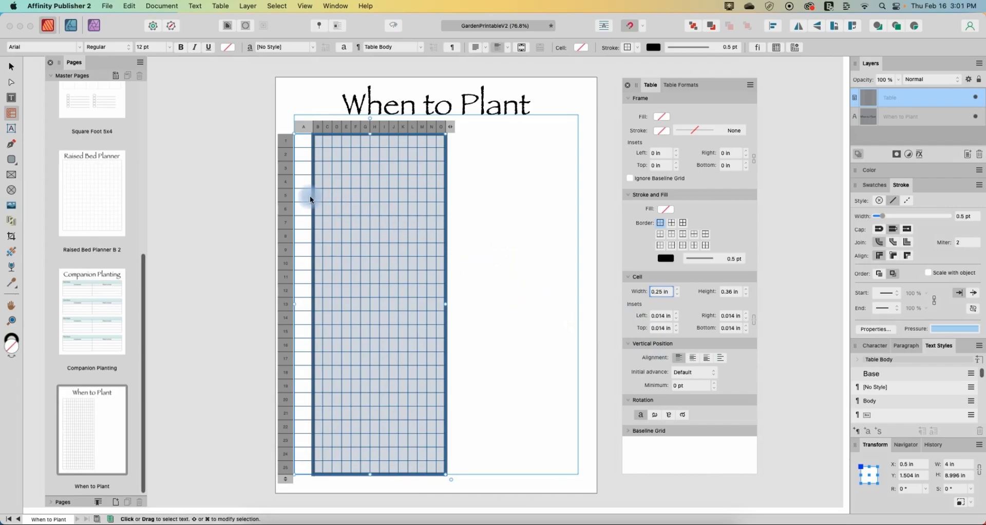
Widen column A to about 3.98 in so the table reaches the page's right margin.
click(304, 130)
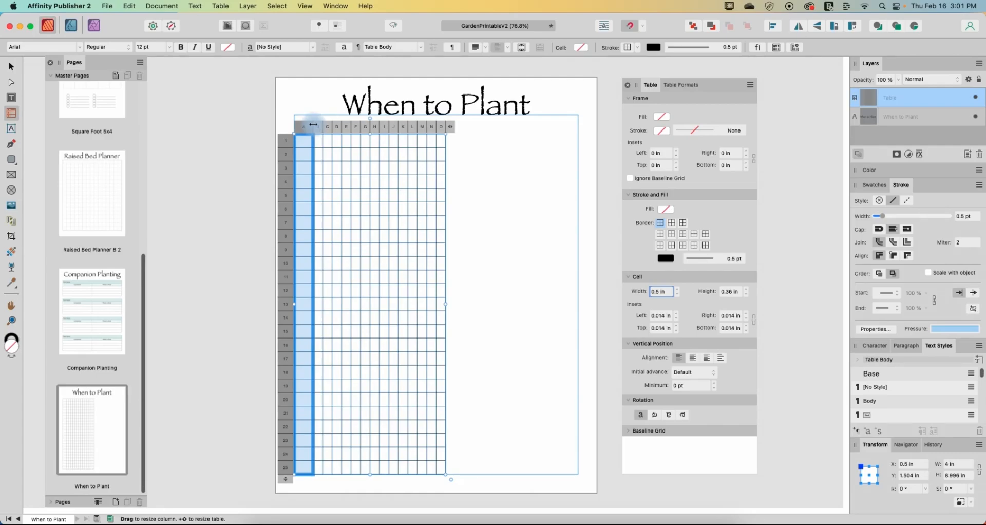
drag(313, 125, 446, 134)
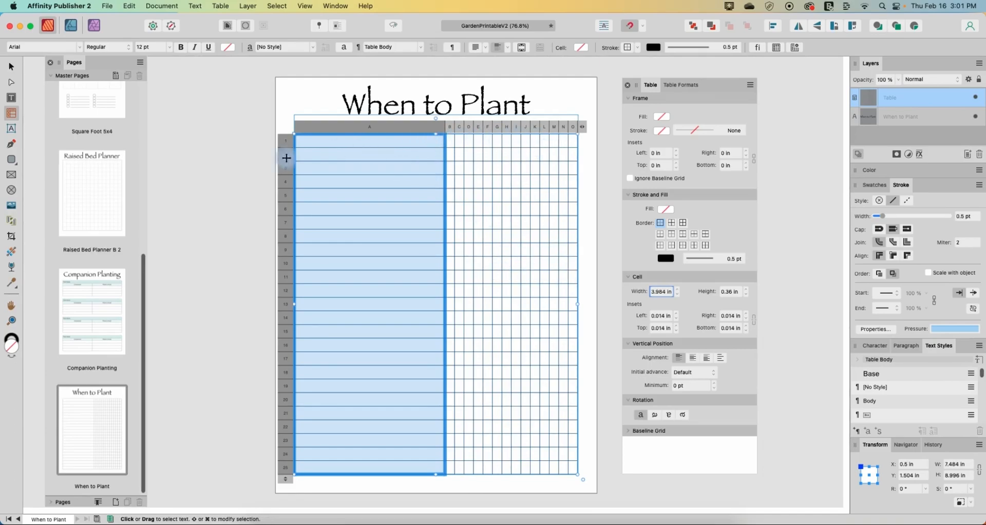
click(222, 177)
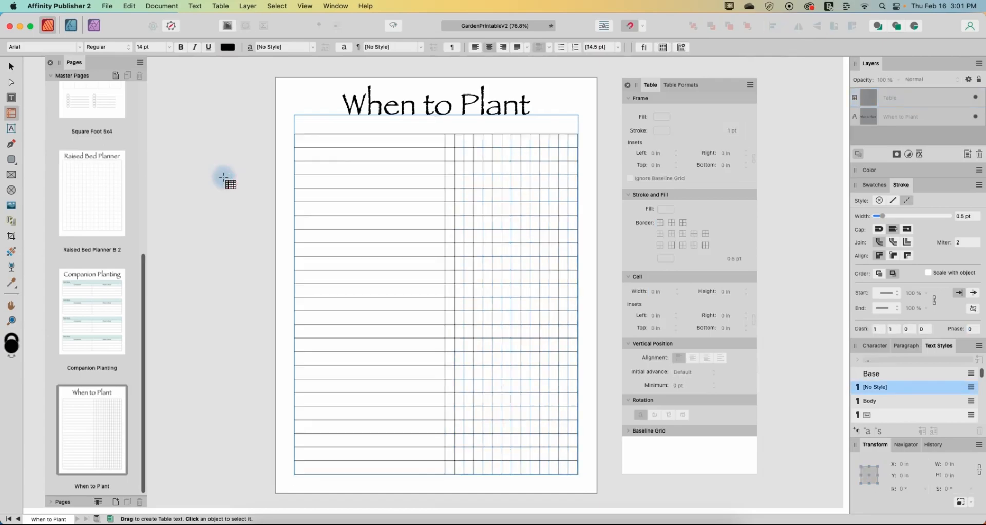
Increase the height of the table's first row to about 1.5 in for the header.
click(343, 144)
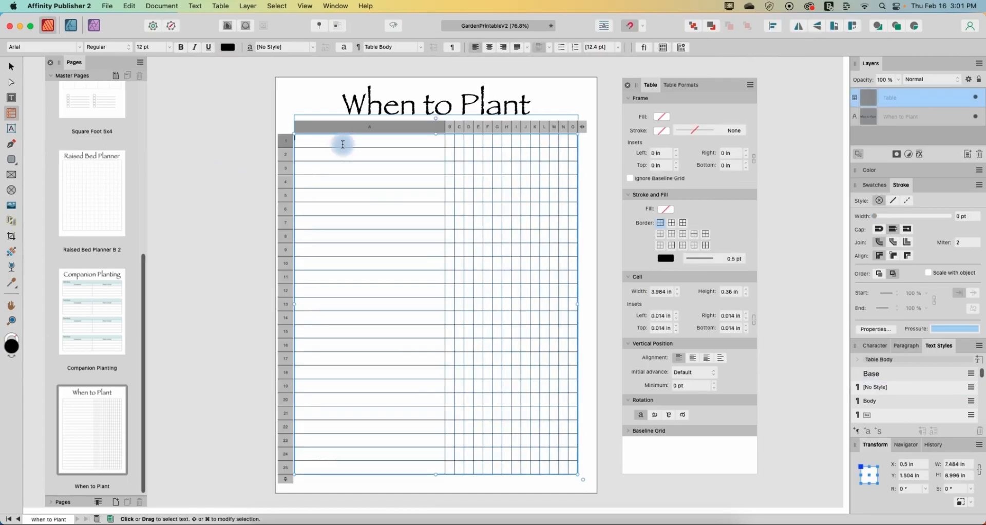
click(285, 149)
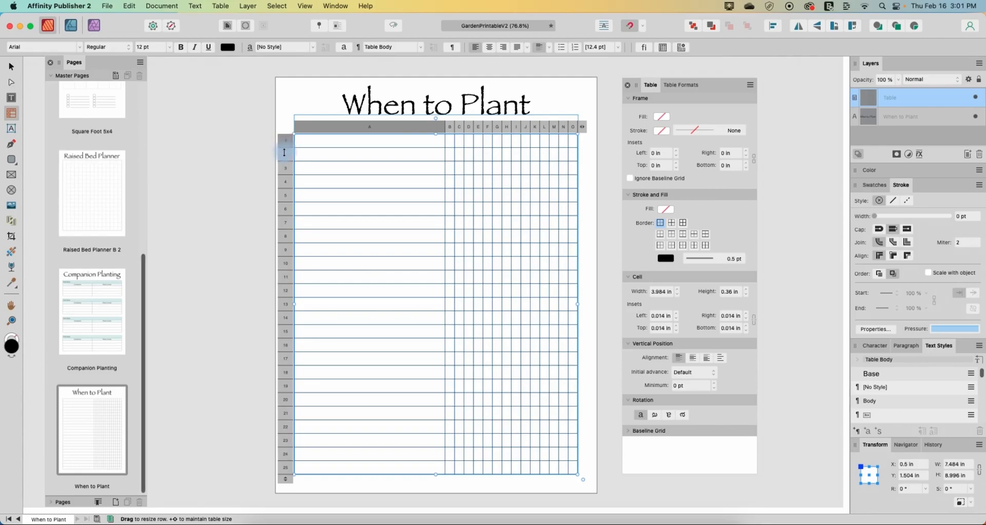
drag(284, 153, 286, 190)
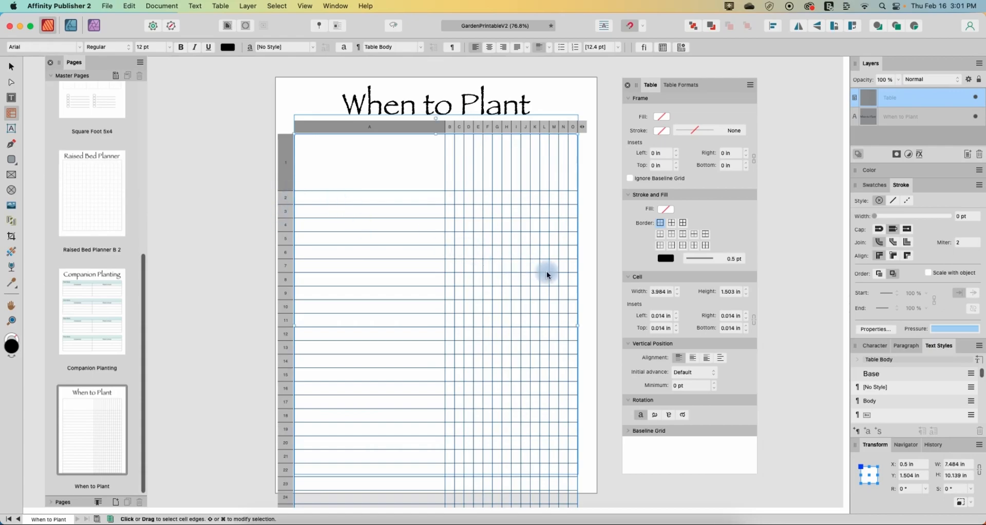
Move the table up closer to the title and shrink it to the bottom margin, about 9.22 in high.
click(12, 67)
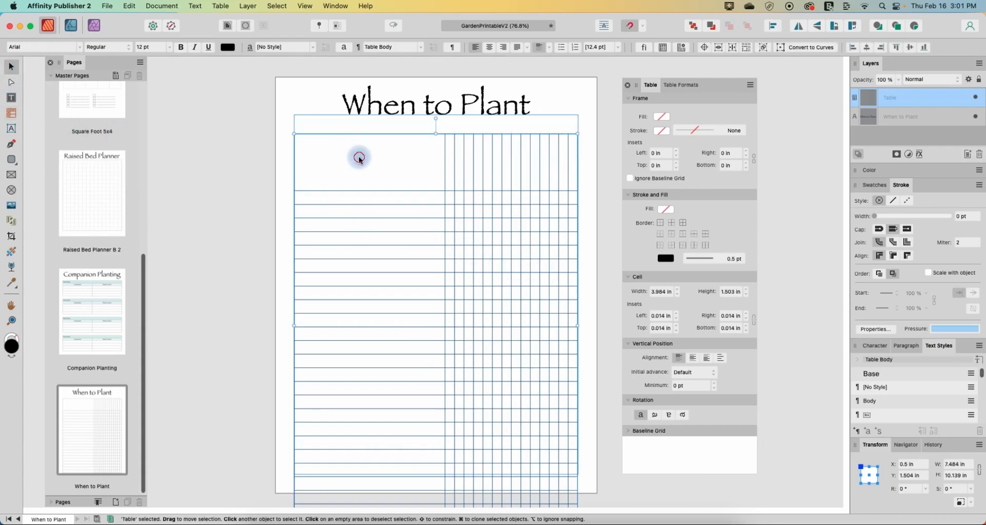
drag(359, 159, 359, 148)
scroll(381, 182, down, 2)
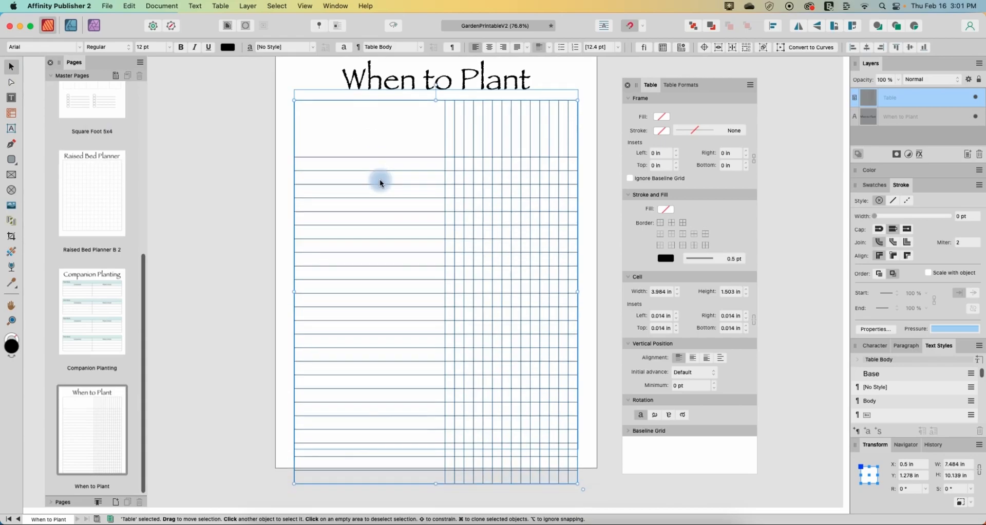
scroll(380, 183, down, 2)
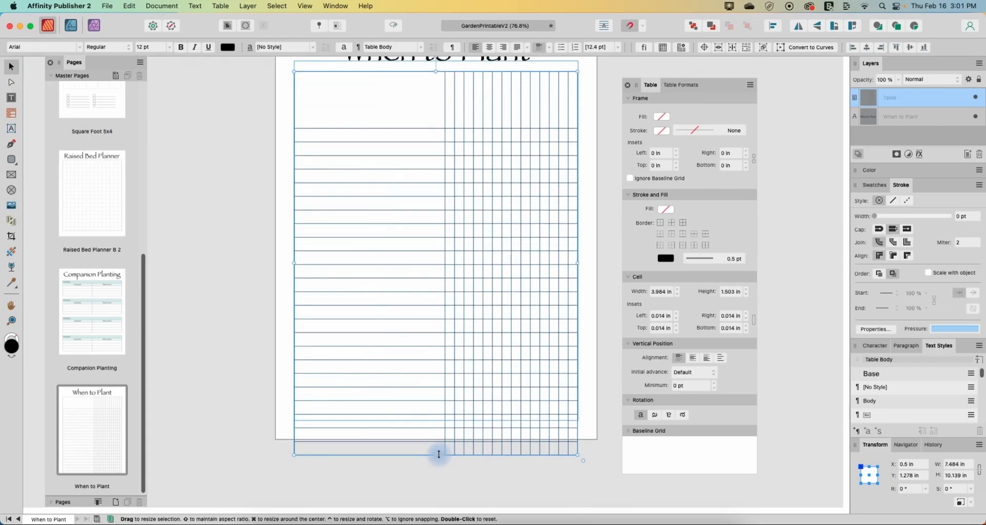
drag(436, 455, 436, 422)
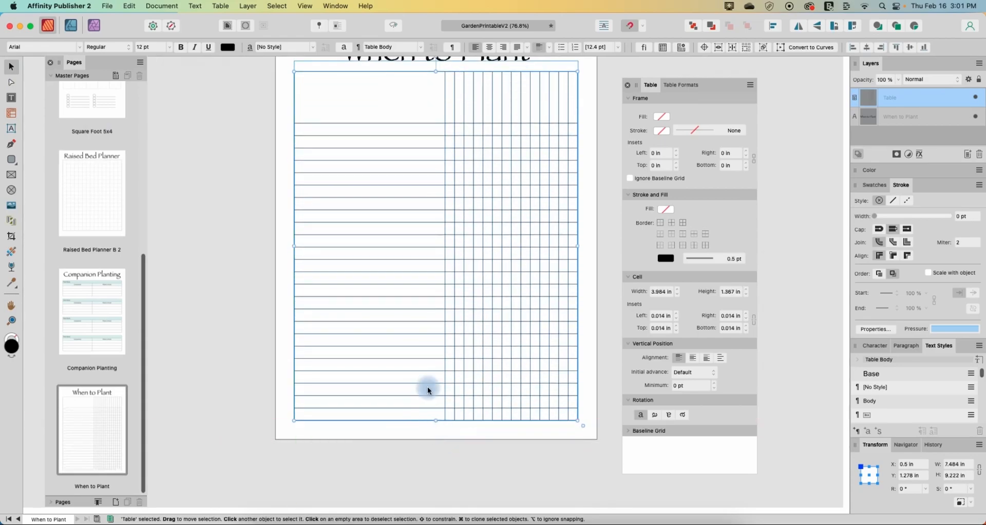
scroll(425, 359, up, 3)
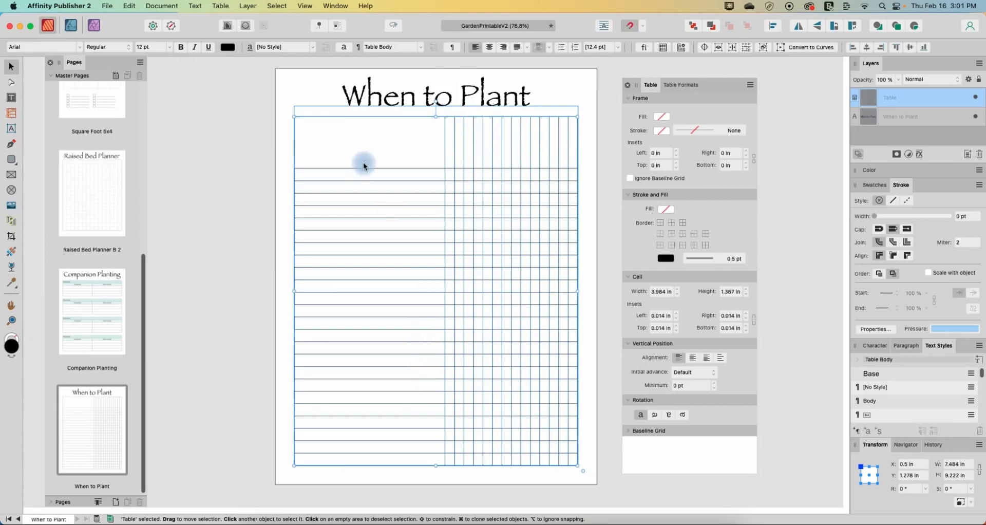
Increase the height of the table's header row slightly, to about 1.46 in.
click(11, 116)
click(285, 141)
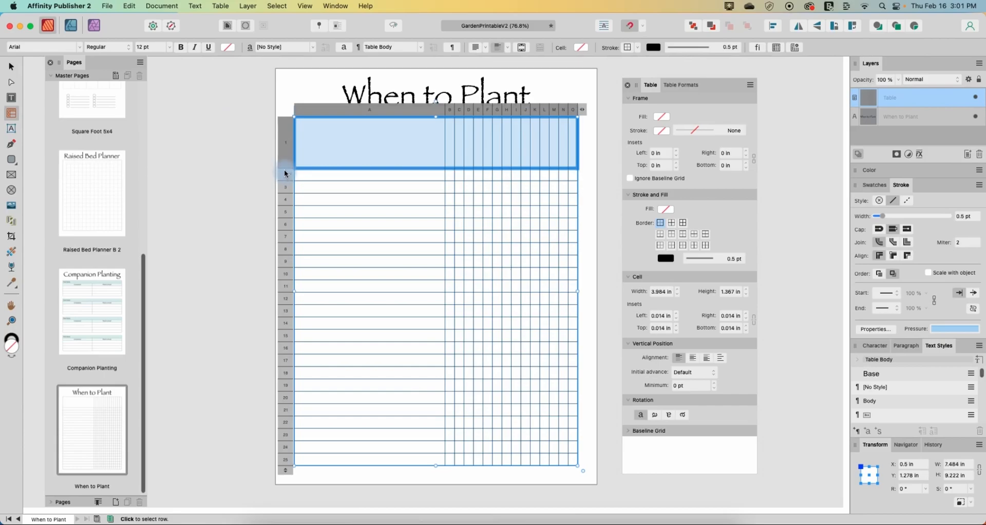
drag(286, 173, 283, 172)
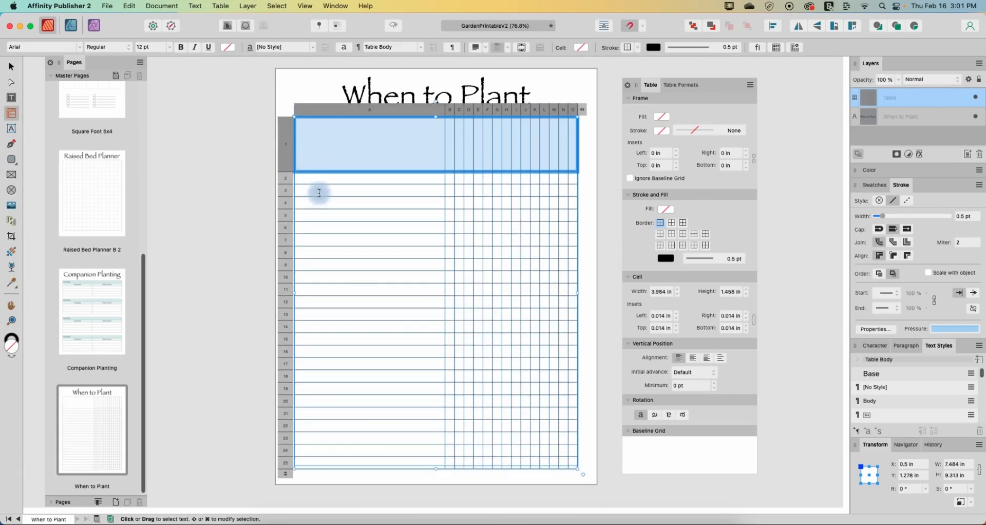
Enter "Plant Name" in the header cell of column A and continue to the column B header cell.
click(329, 163)
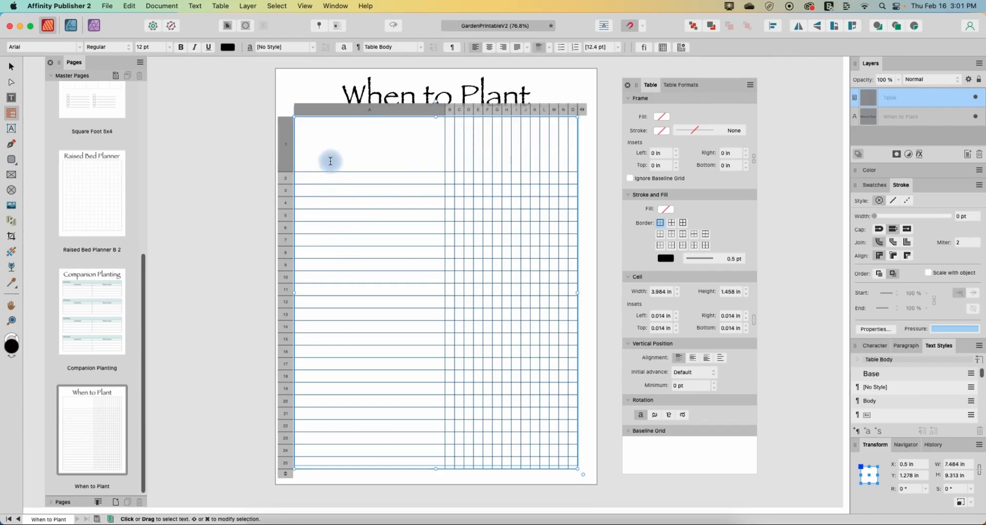
text(PLant)
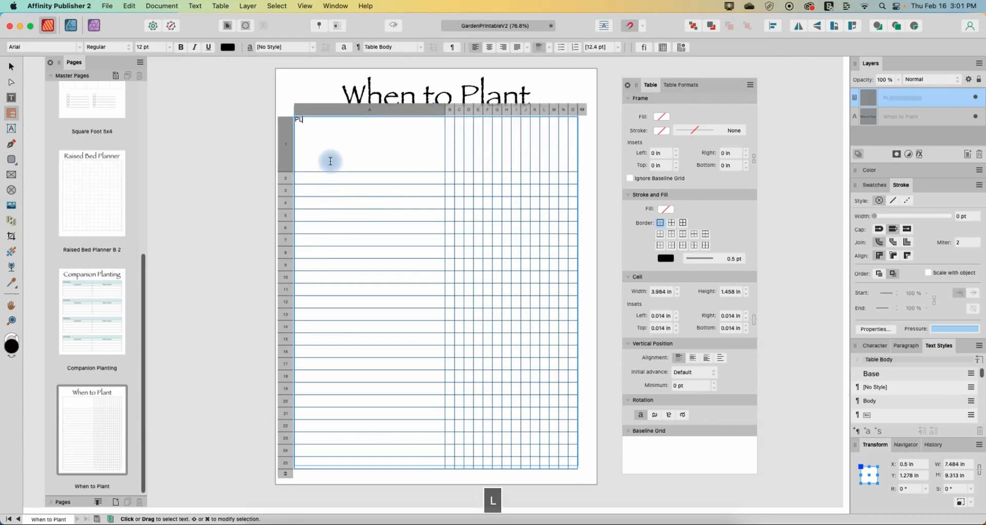
key(BackSpace)
key(BackSpace)
key(BackSpace)
key(BackSpace)
text(lant Time)
key(BackSpace)
text(Name)
key(Tab)
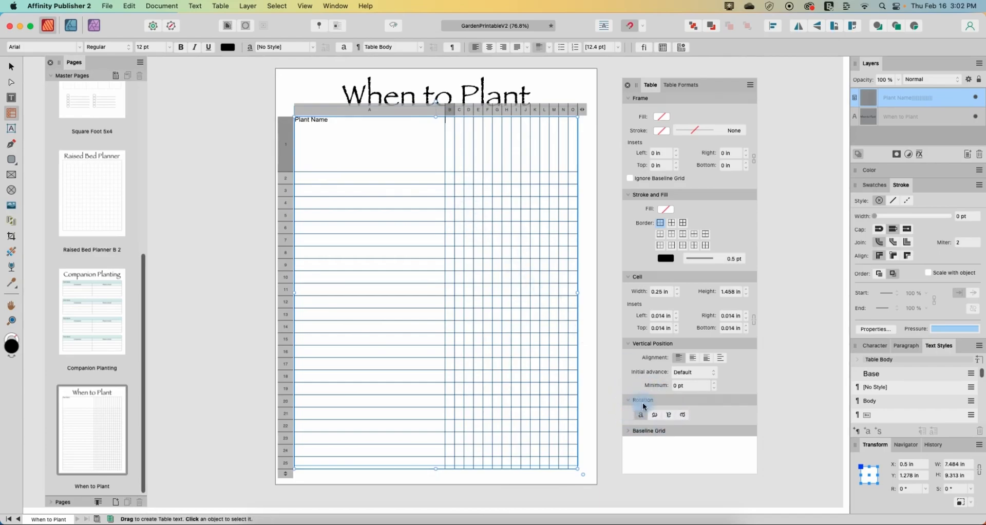
Rotate the column B header cell's text 270 degrees and enter "Inside" in it.
click(683, 415)
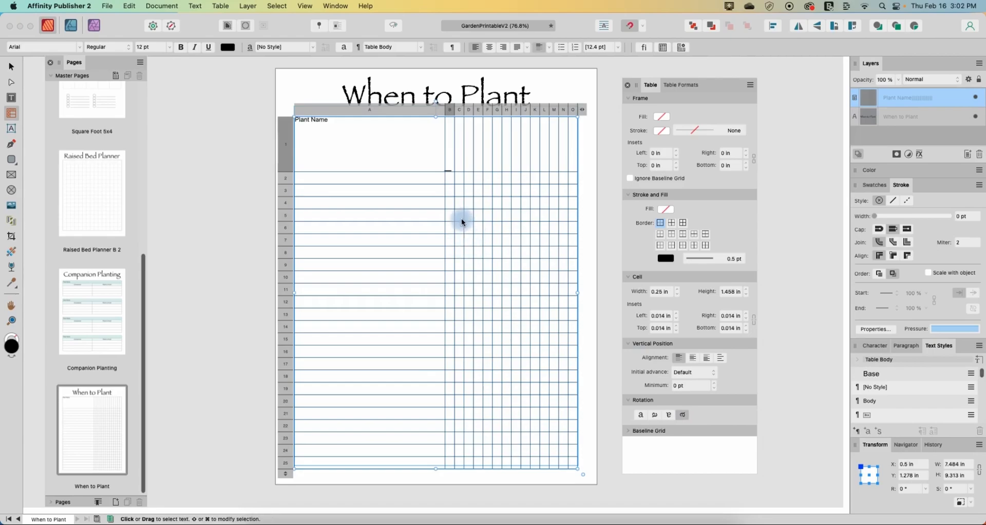
text(Inside)
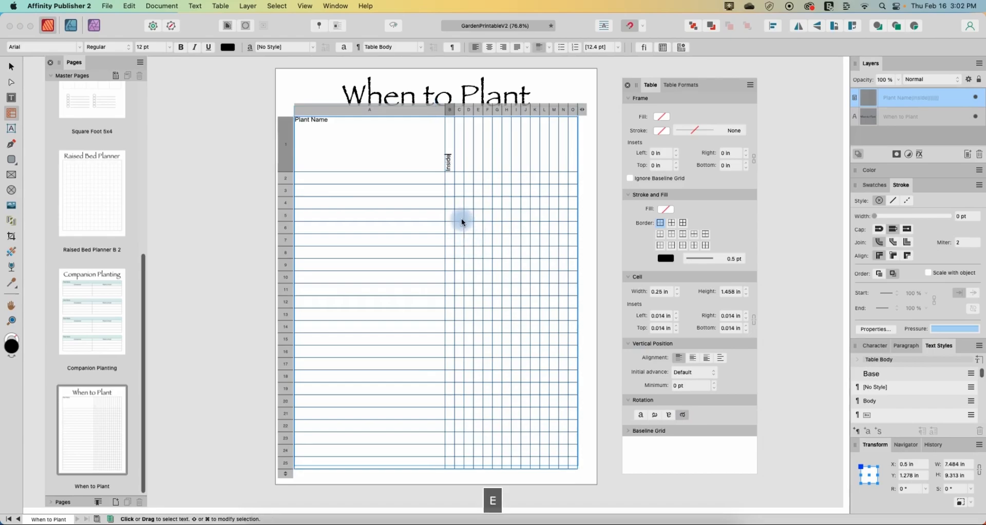
key(Tab)
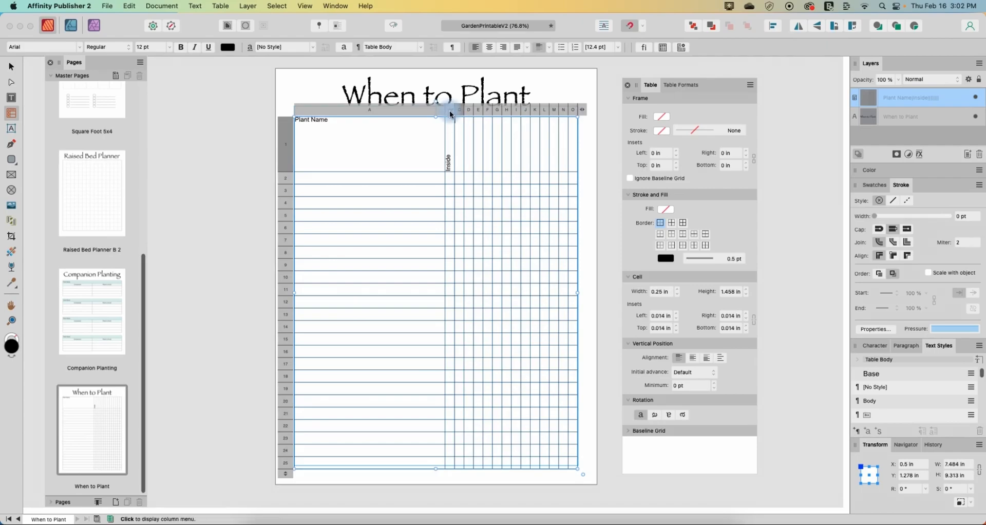
Apply the 270-degree text rotation to all header cells from column B through column O.
click(452, 133)
click(450, 135)
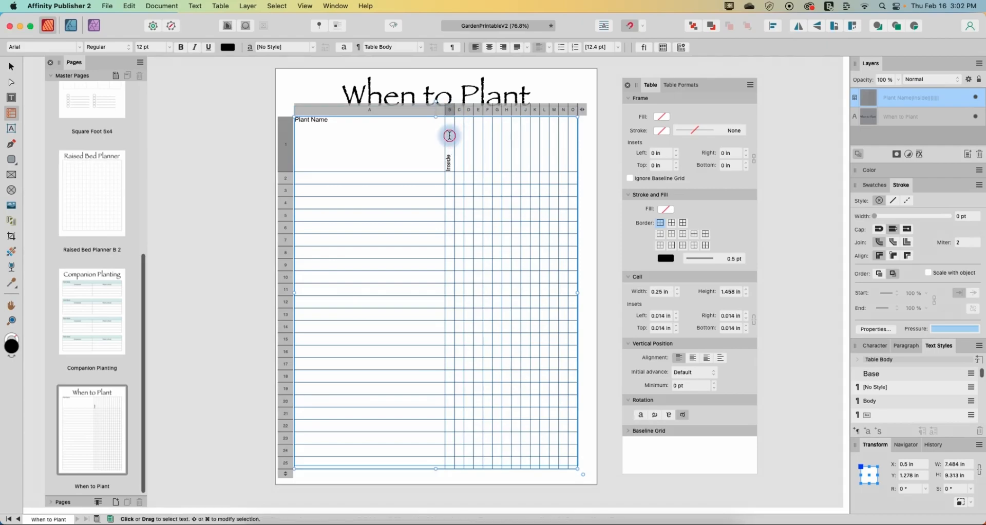
drag(450, 136, 576, 138)
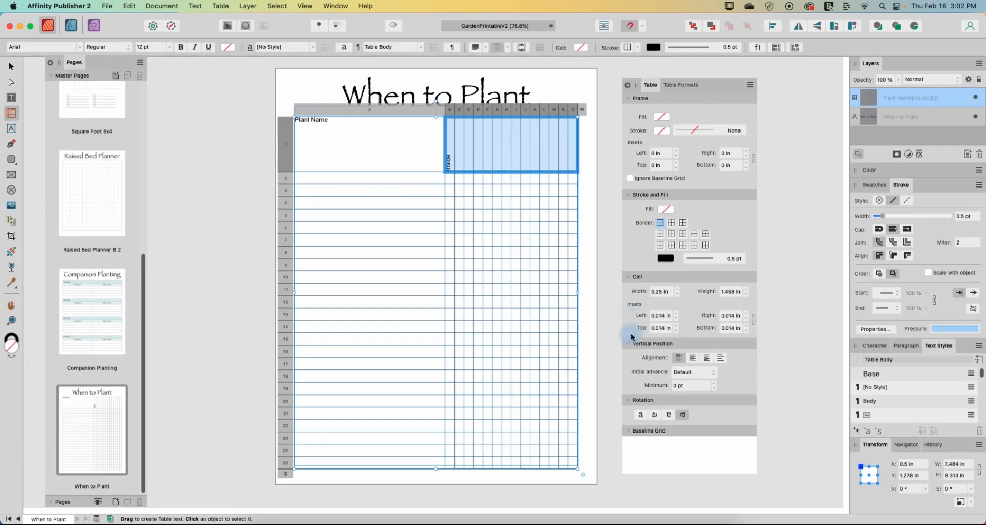
click(685, 417)
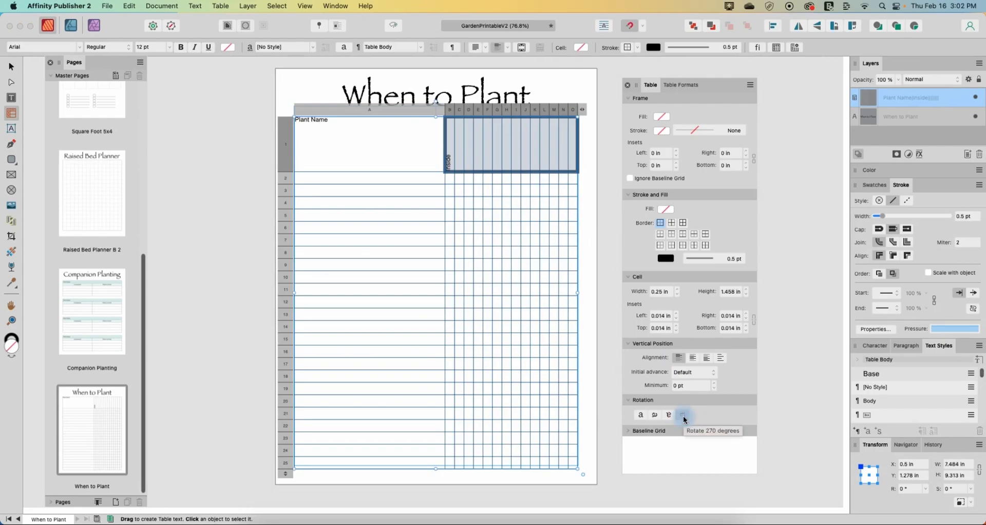
Fill the header cells of columns C through O with "Outside" and the months "January" through "December".
click(459, 163)
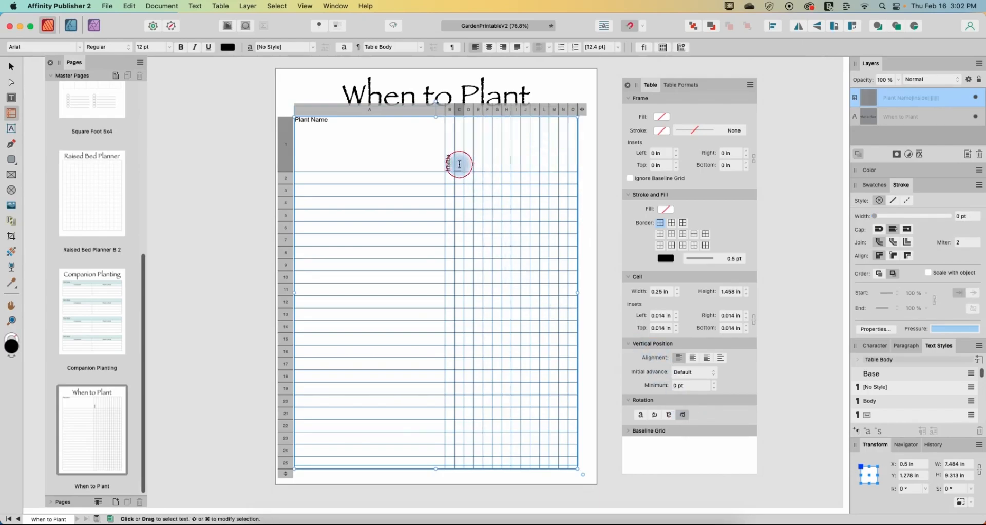
text(uutisd)
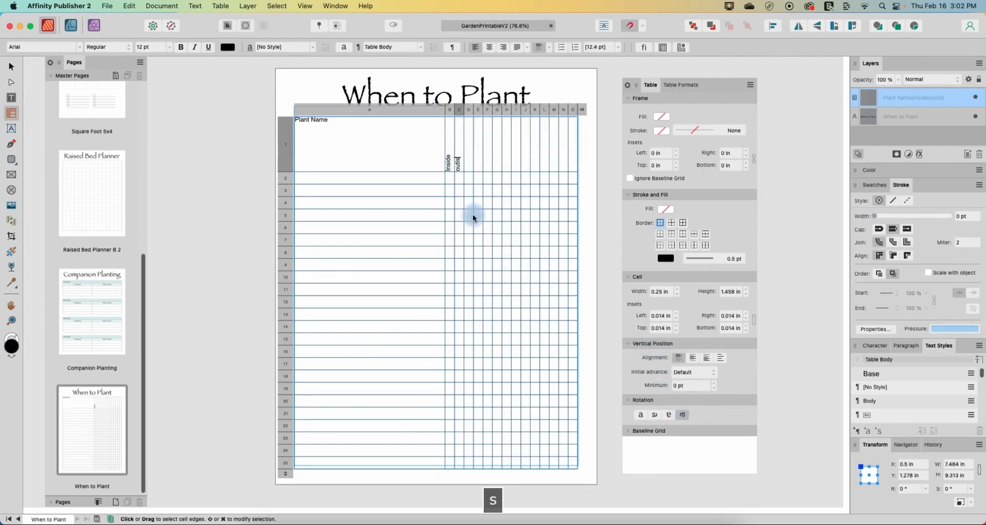
key(BackSpace)
key(BackSpace)
key(BackSpace)
key(BackSpace)
key(BackSpace)
text(utside)
key(Tab)
text(January)
key(Tab)
text(F)
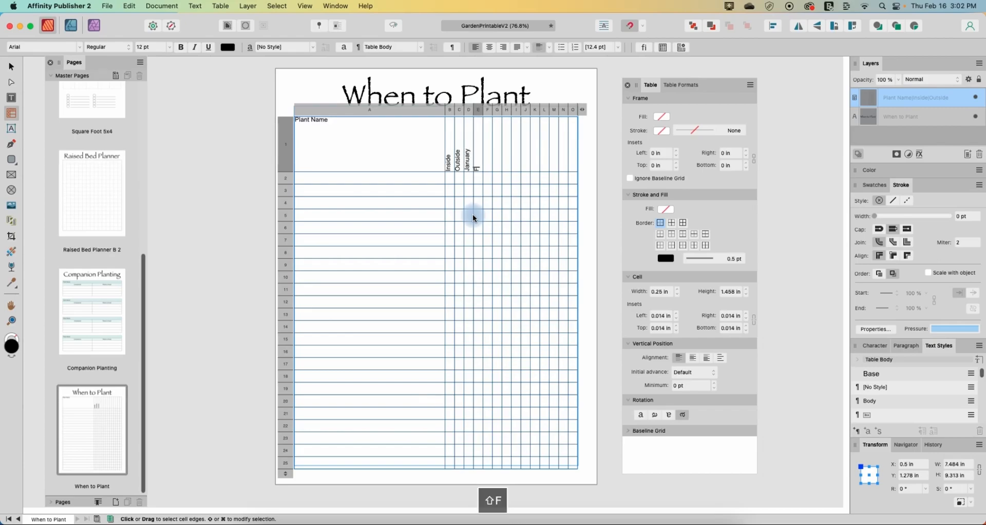
text(ebruary)
key(Tab)
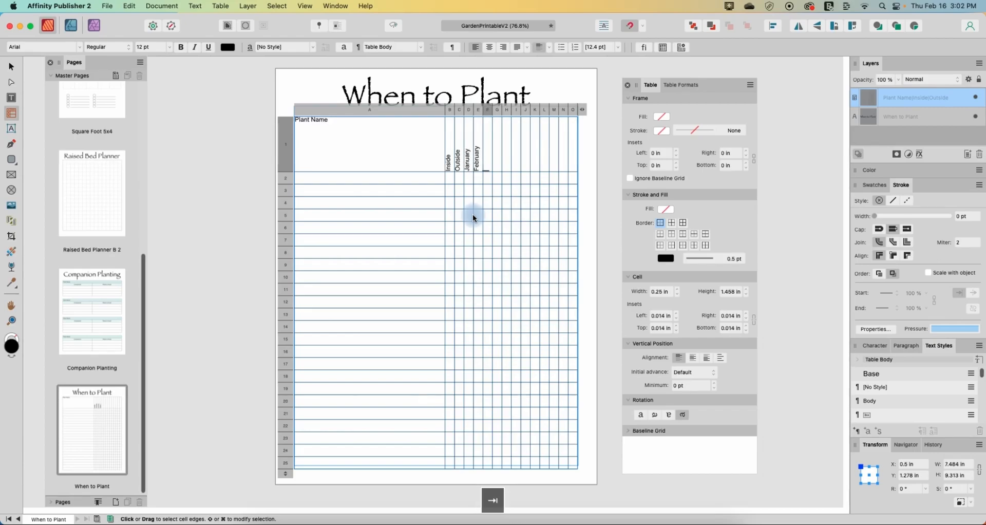
text(March)
key(Tab)
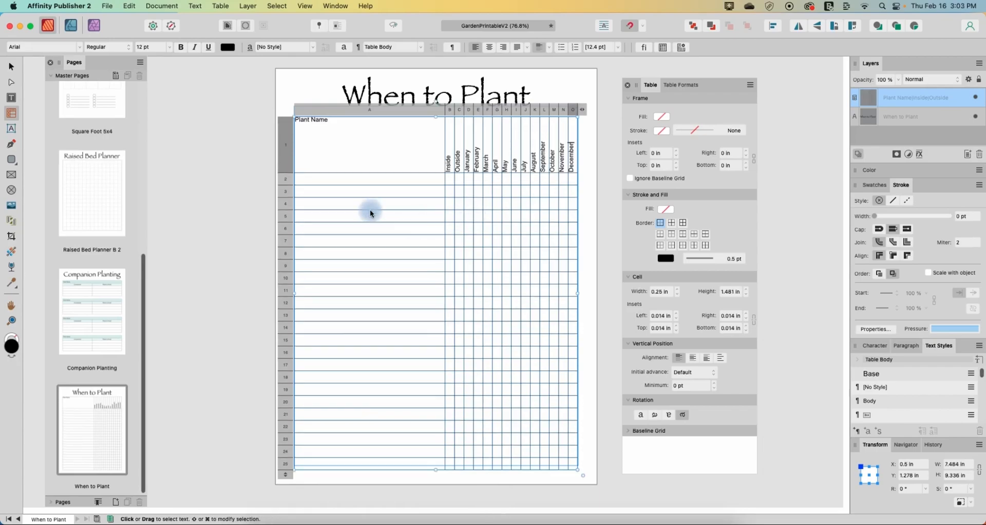
Align the "Plant Name" text to the bottom of its header cell.
drag(335, 121, 263, 120)
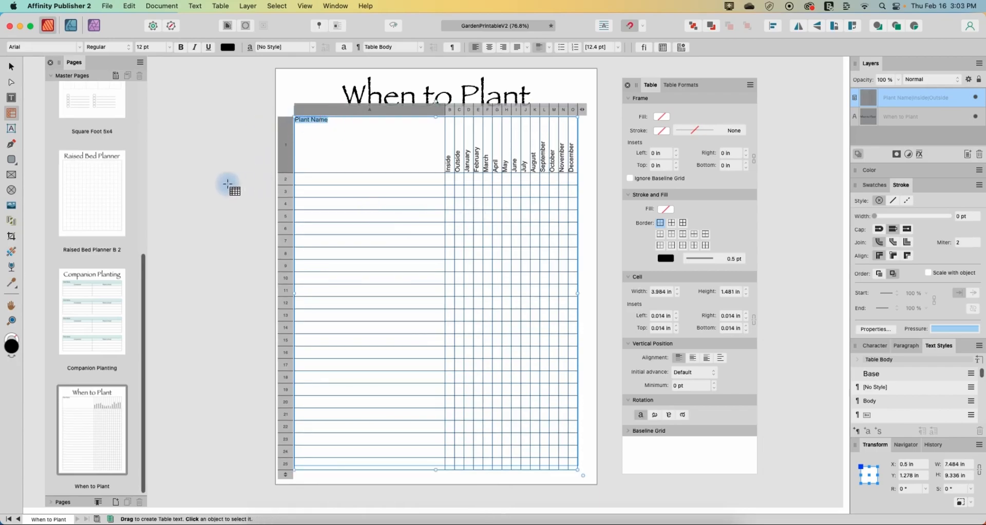
click(550, 47)
click(518, 84)
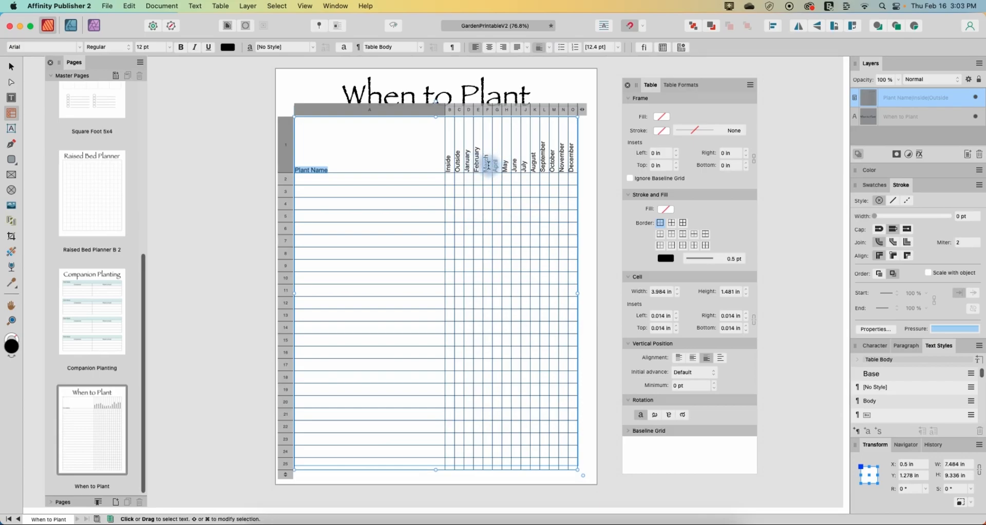
click(387, 163)
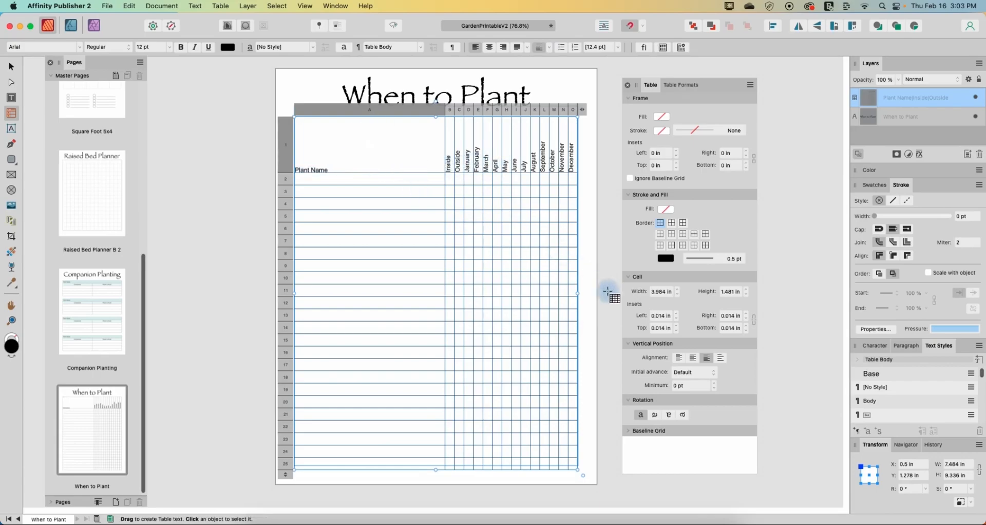
Set the bottom and left insets of the "Plant Name" header cell to 0.07 in each.
click(747, 329)
click(747, 328)
click(747, 327)
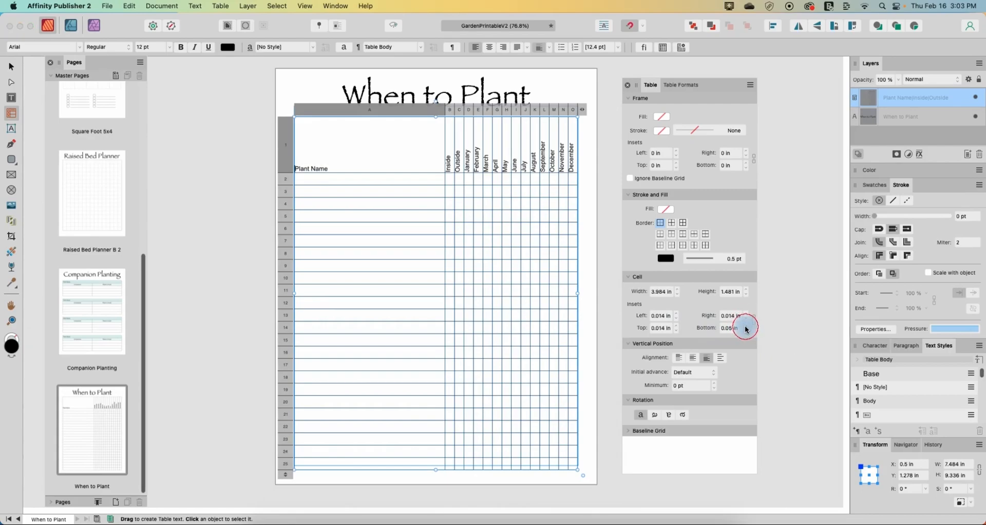
click(747, 328)
click(747, 327)
click(677, 316)
click(677, 316)
click(677, 316)
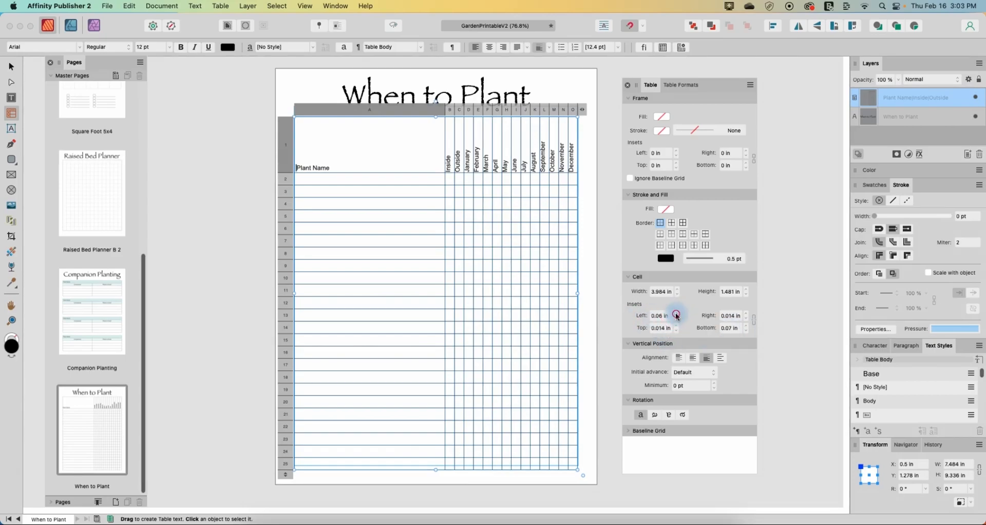
Set the bottom inset of the rotated header cells from "Inside" through "December" to 0.07 in.
click(449, 157)
drag(448, 157, 580, 154)
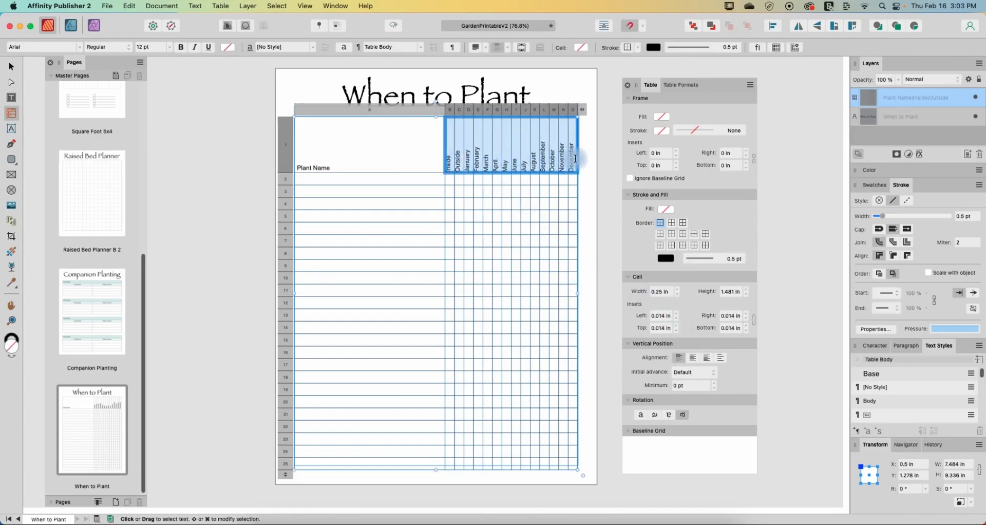
click(730, 334)
text(.0)
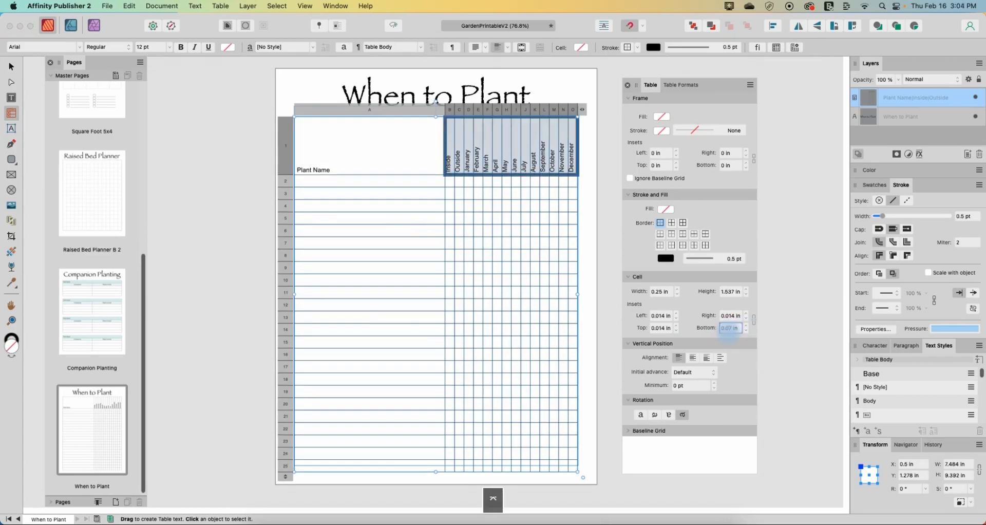
click(218, 226)
Shorten the table from its lower edge to a height of about 9.22 in so it ends at the page margin.
click(507, 160)
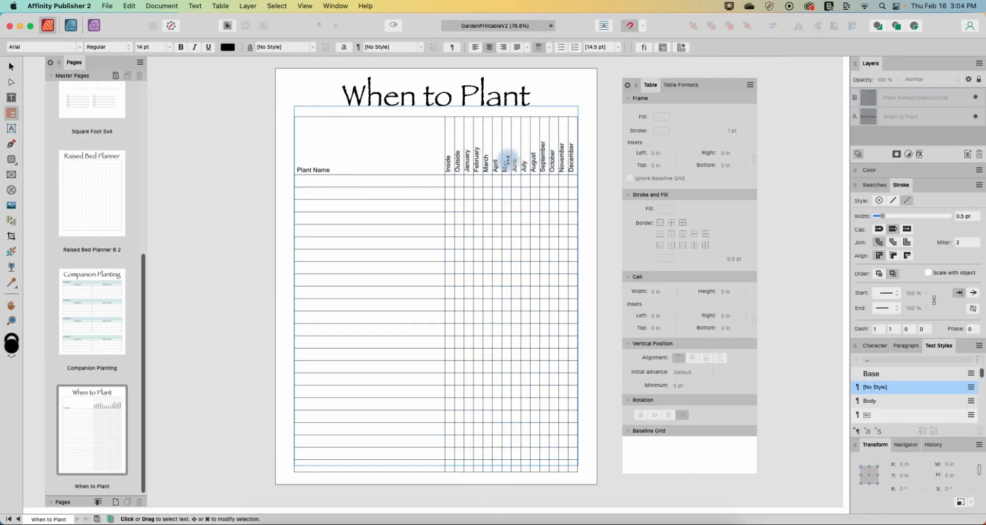
click(567, 153)
click(315, 226)
click(284, 232)
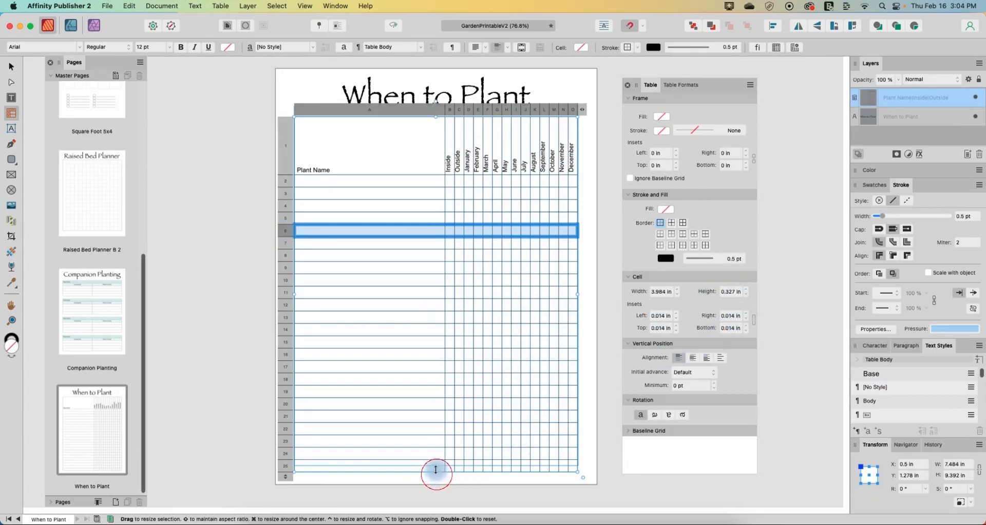
drag(436, 471, 436, 466)
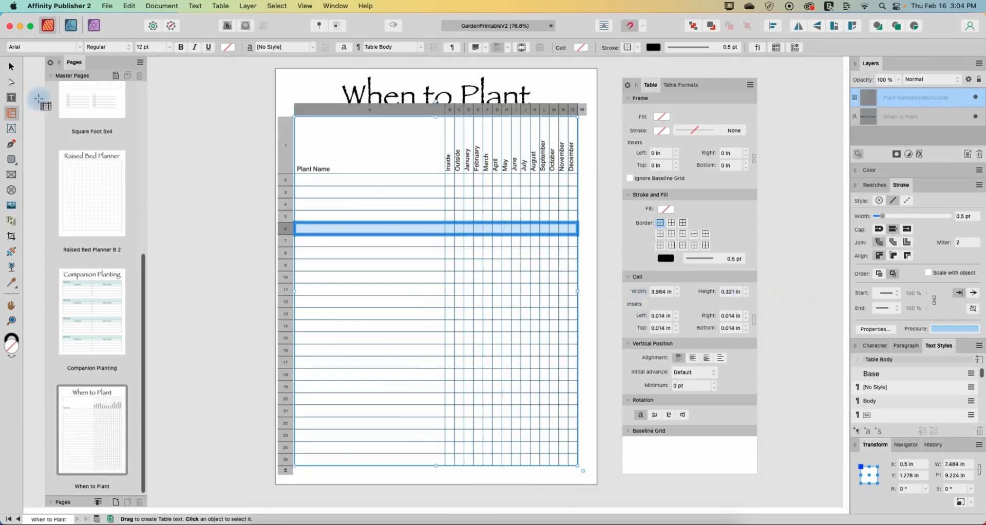
click(12, 67)
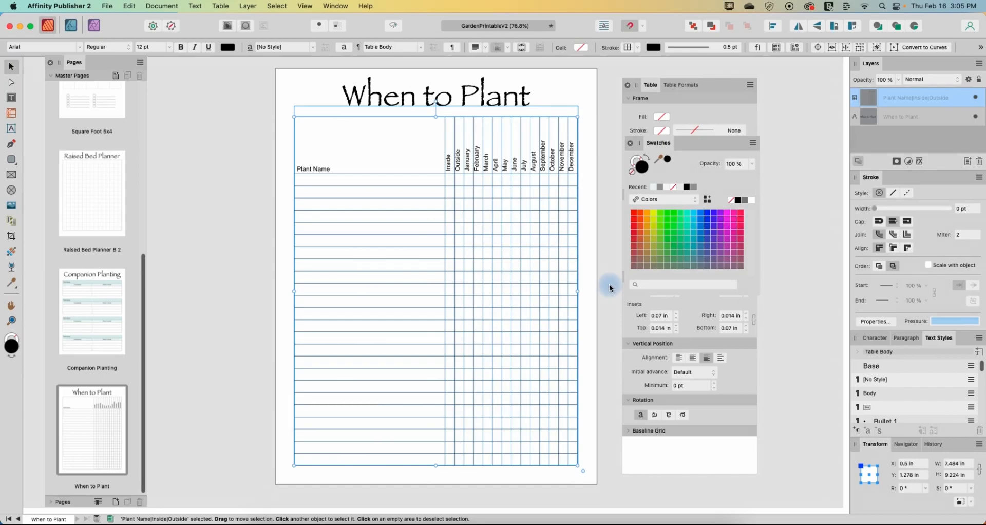
Set the font size of the "Plant Name" header text to 20 pt.
click(346, 178)
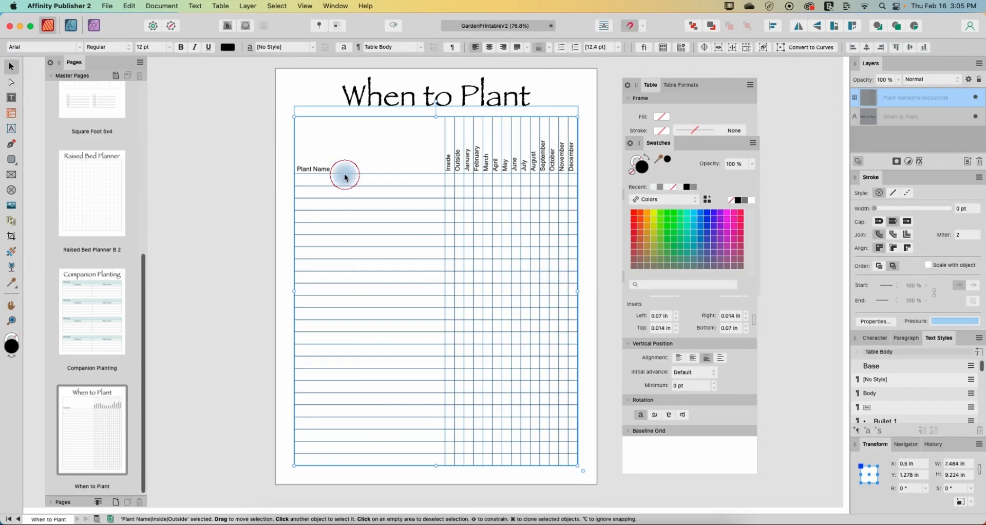
click(12, 113)
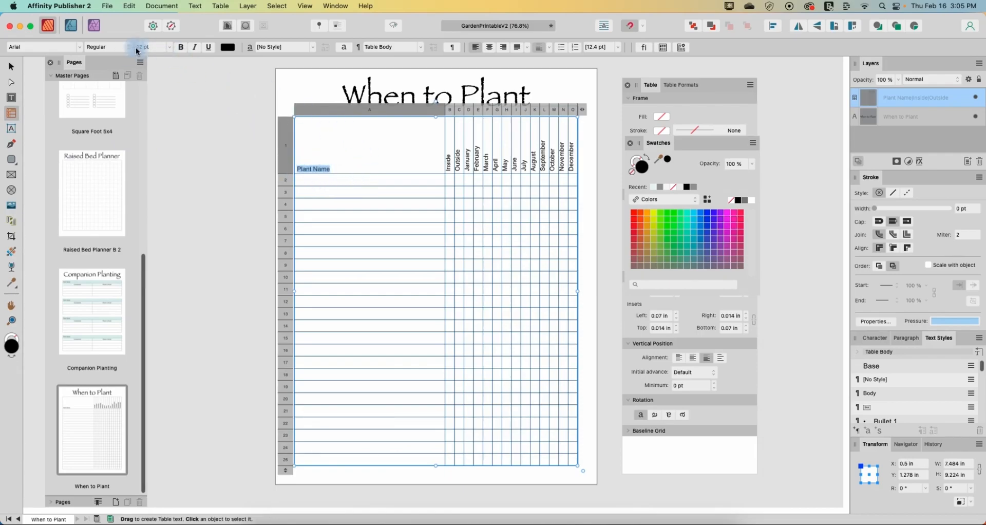
click(169, 47)
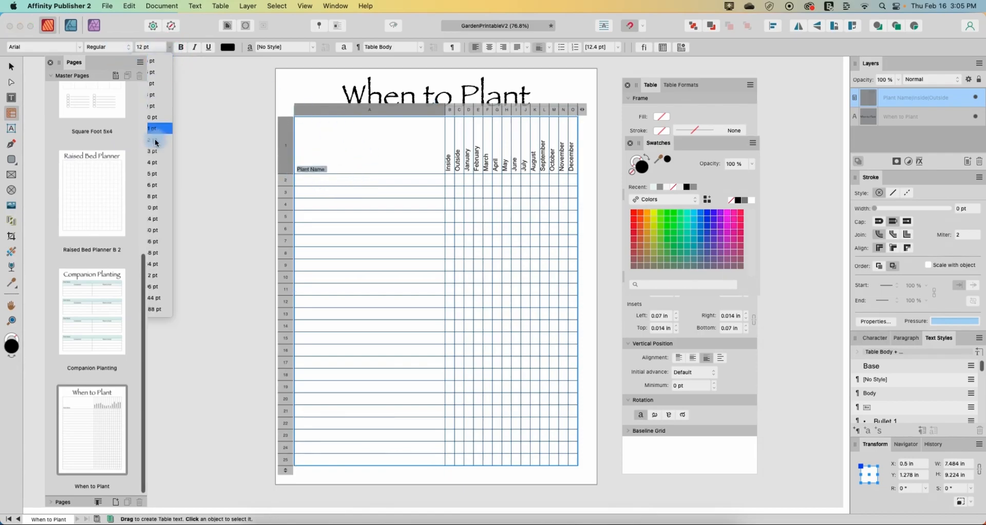
click(155, 208)
Set the font size of the rotated headers from "Inside" through "December" to 14 pt.
click(447, 161)
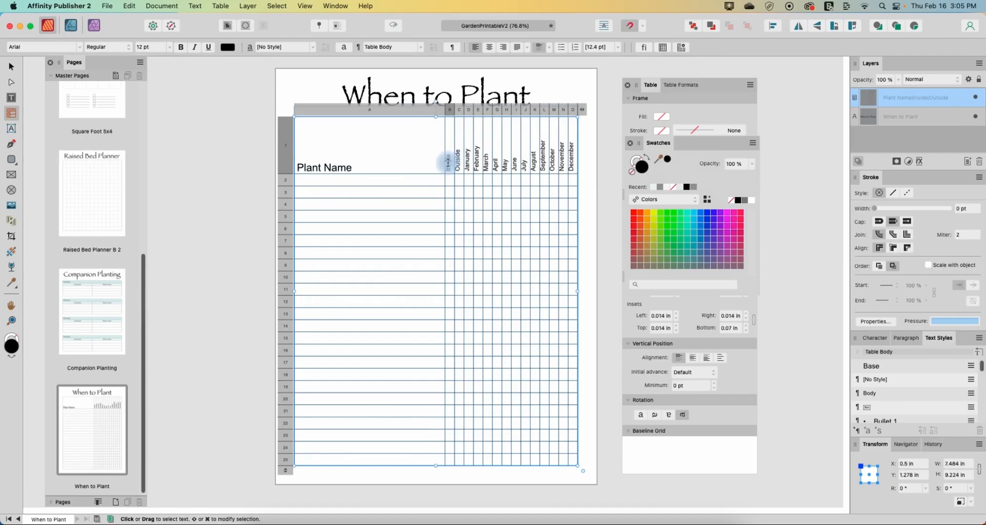
click(448, 143)
drag(448, 143, 575, 147)
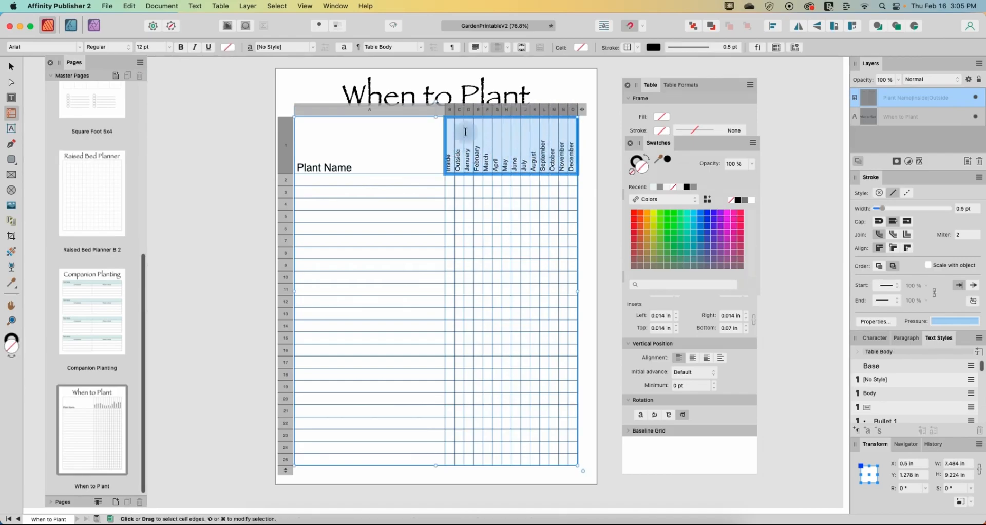
click(171, 48)
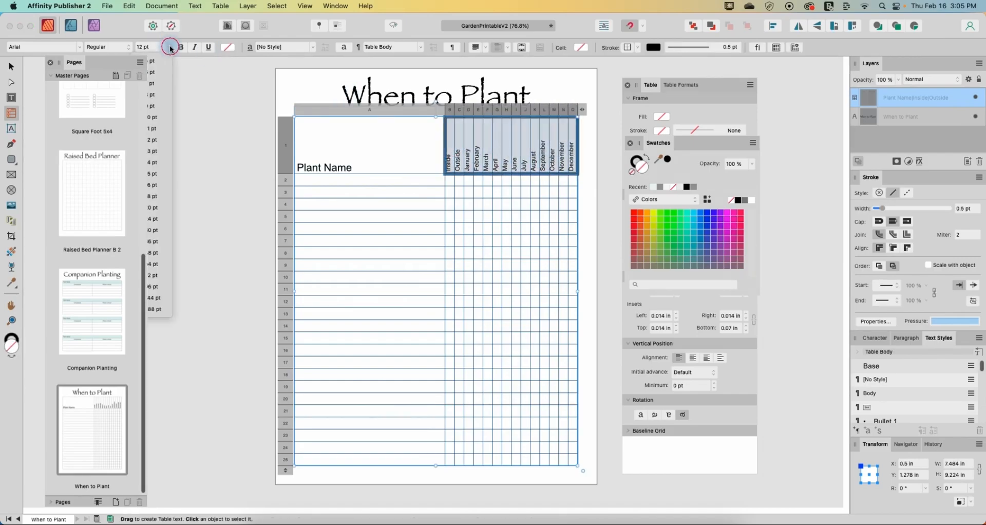
click(158, 162)
click(221, 187)
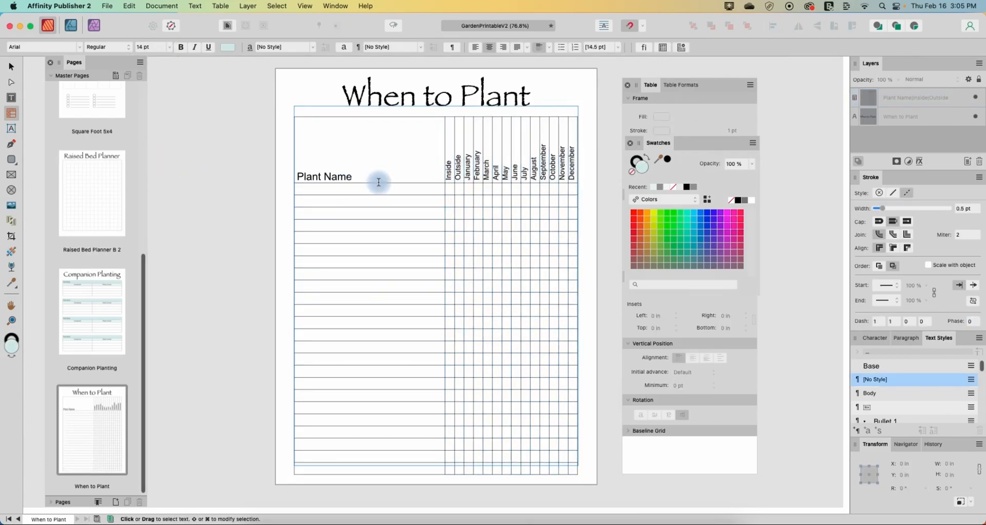
Centre the rotated header text vertically in the cells from "Inside" through "December".
click(450, 160)
drag(450, 159, 570, 165)
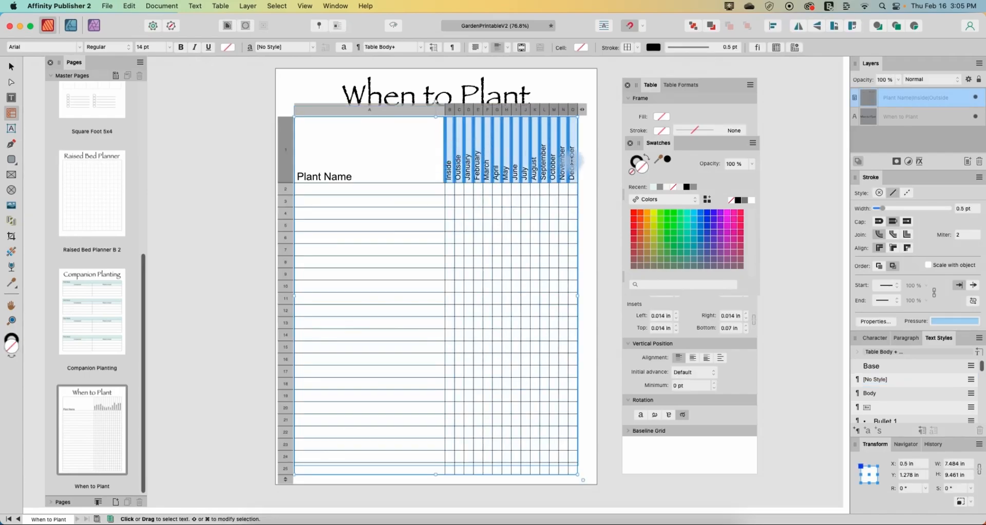
click(509, 49)
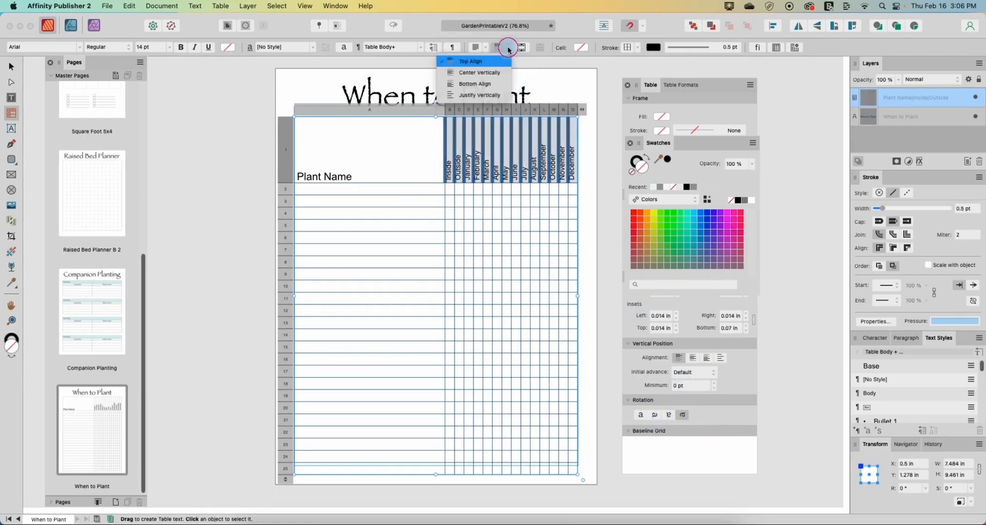
click(492, 80)
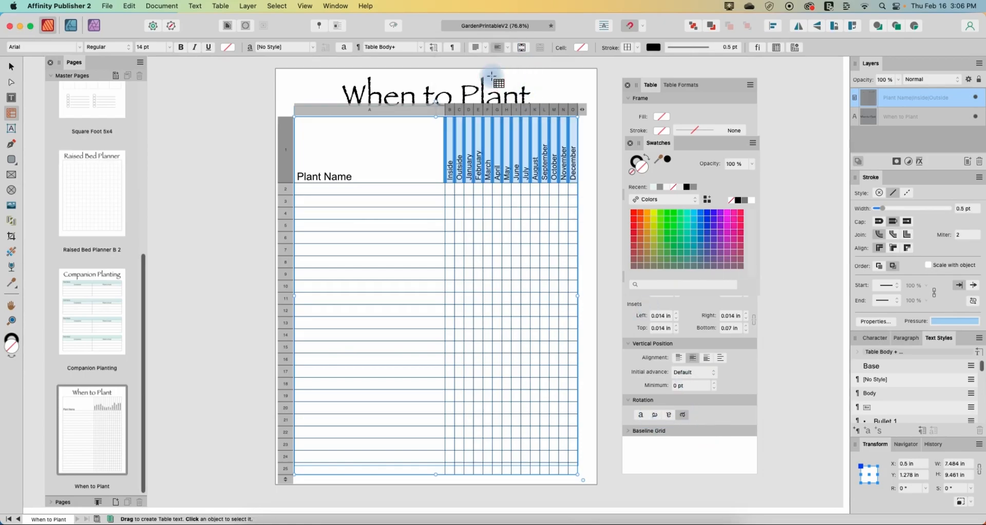
click(234, 221)
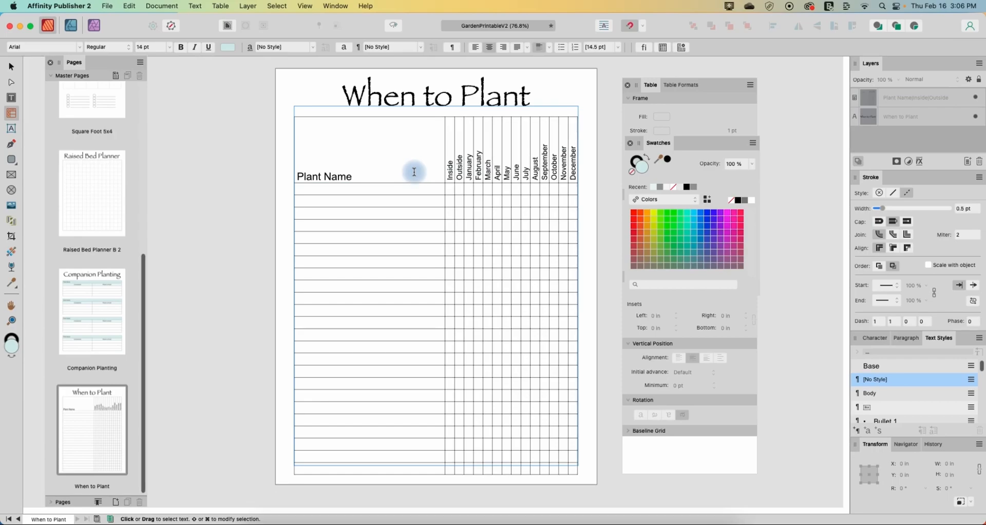
Fill the "January" through "December" header cells with the recently used light teal colour.
click(452, 140)
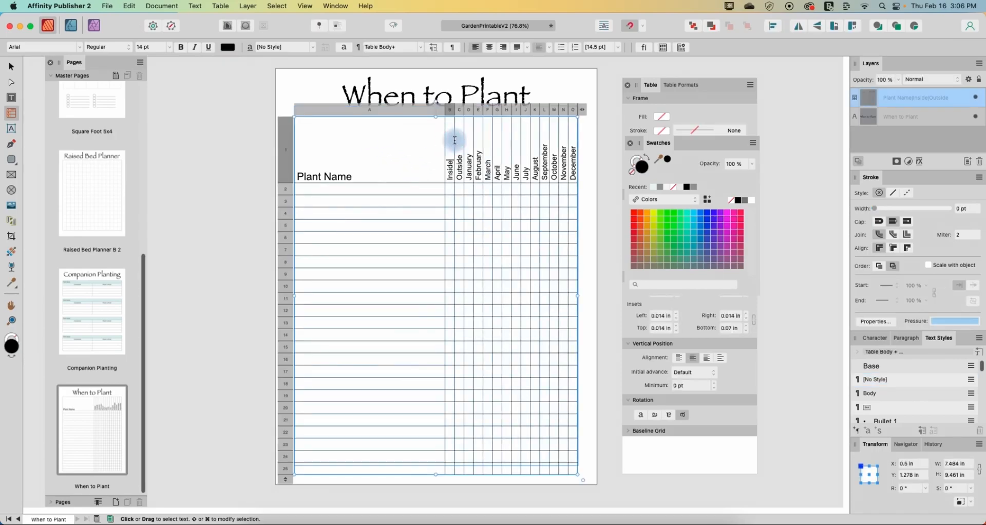
drag(470, 137, 572, 149)
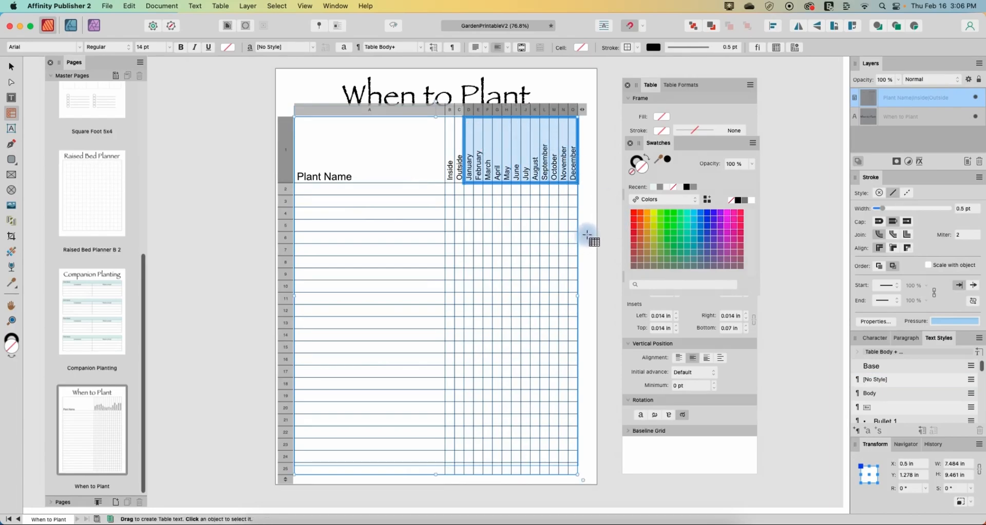
click(656, 187)
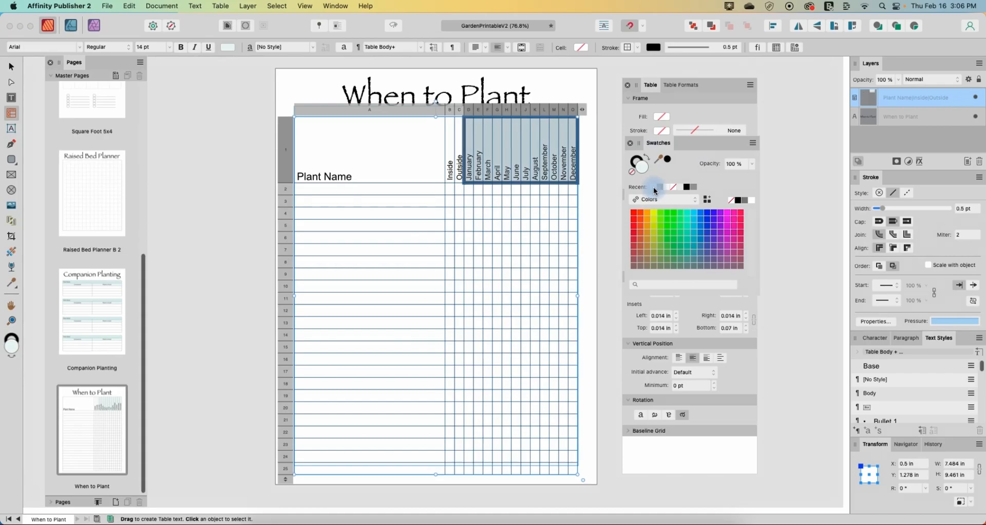
click(11, 67)
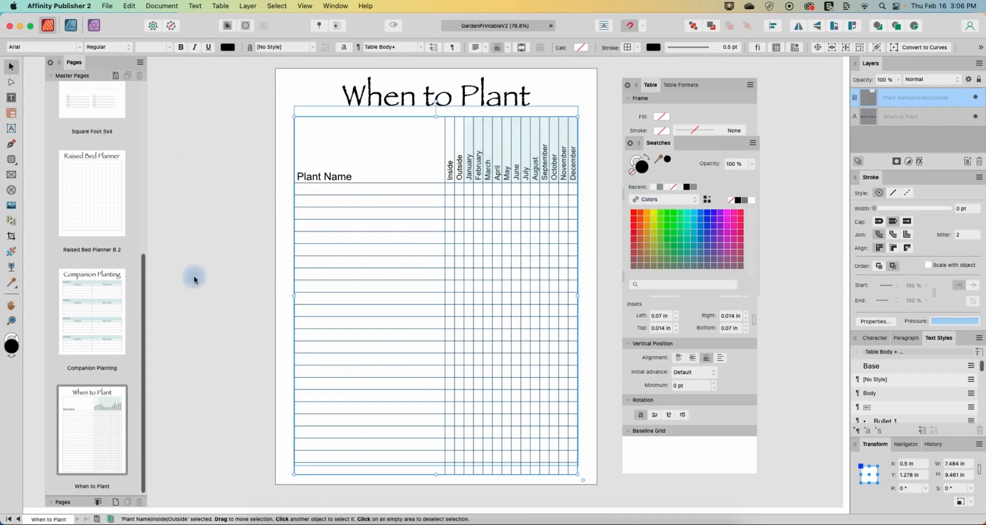
Sample the darker teal from a "Plant Name:" row on the Companion Planting master with the colour picker.
click(96, 307)
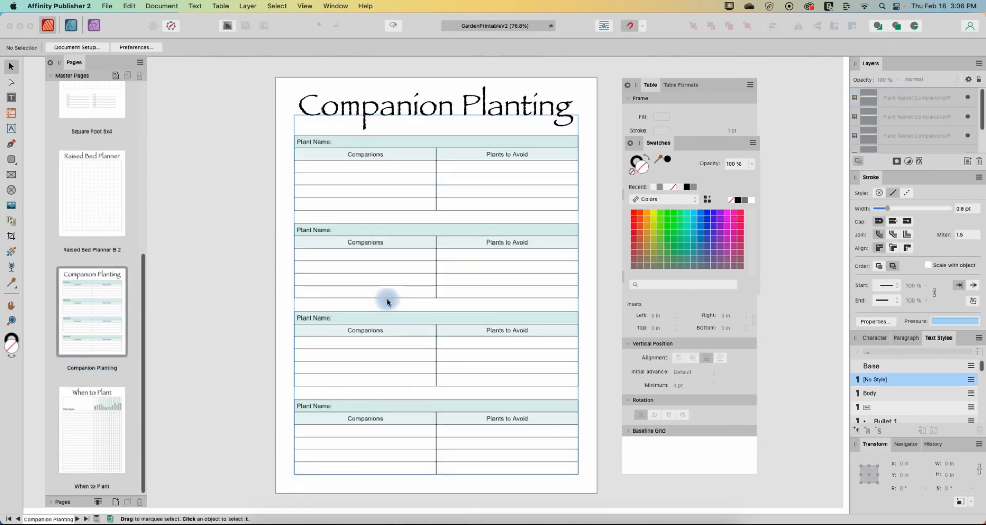
click(12, 282)
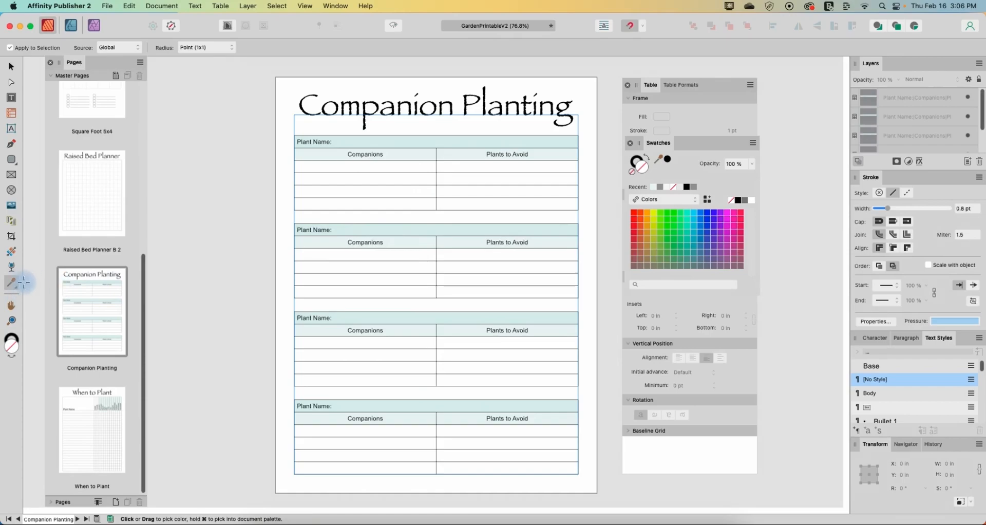
click(419, 143)
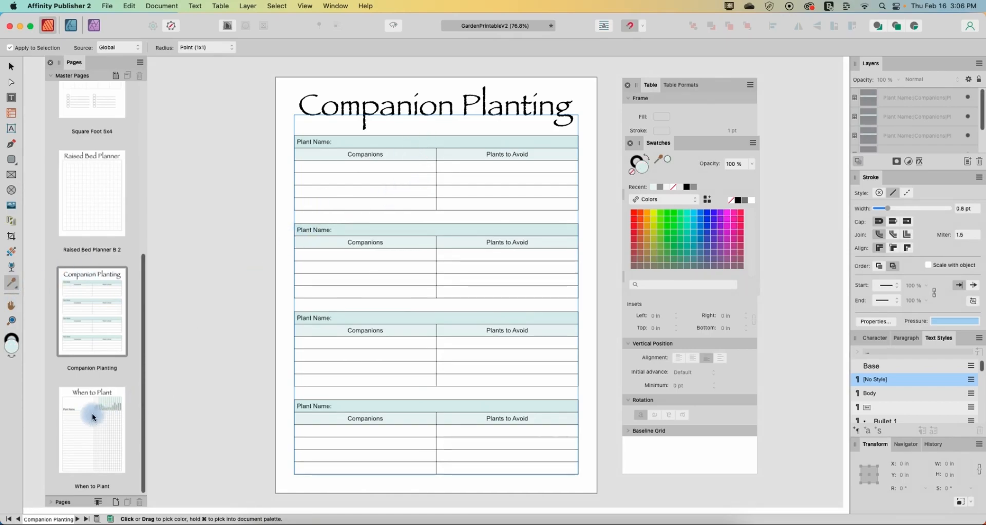
key(v)
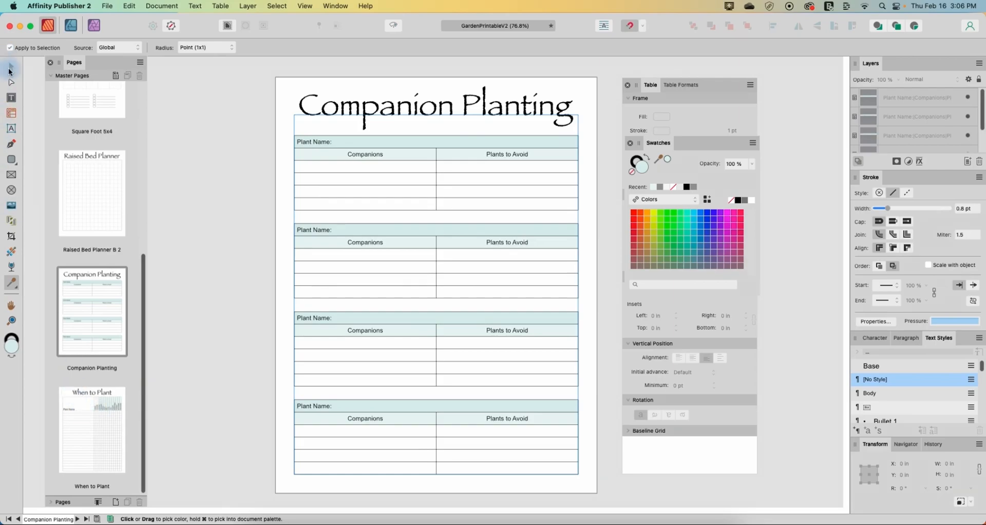
Fill the "Inside" and "Outside" header cells on the When to Plant master with the sampled teal and deselect the table.
click(82, 405)
double_click(81, 405)
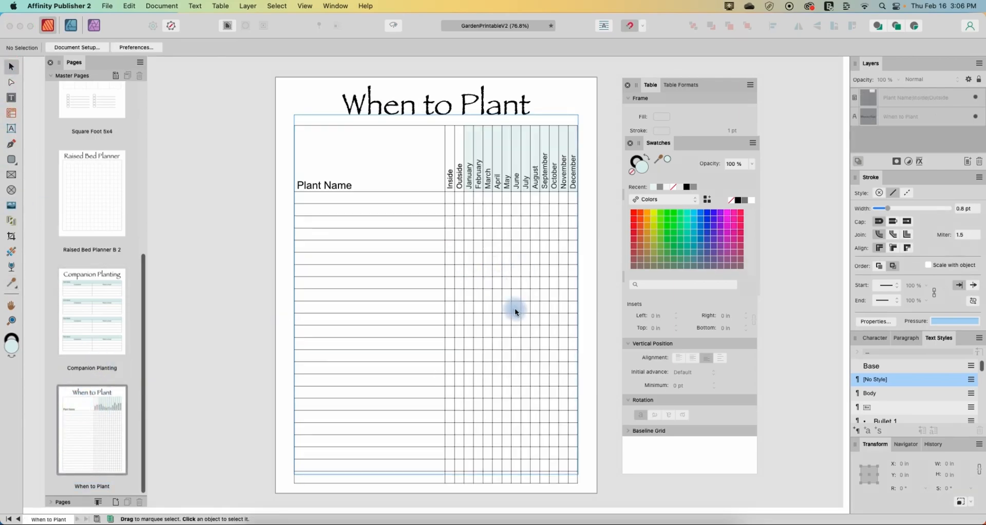
double_click(451, 179)
drag(451, 177, 459, 177)
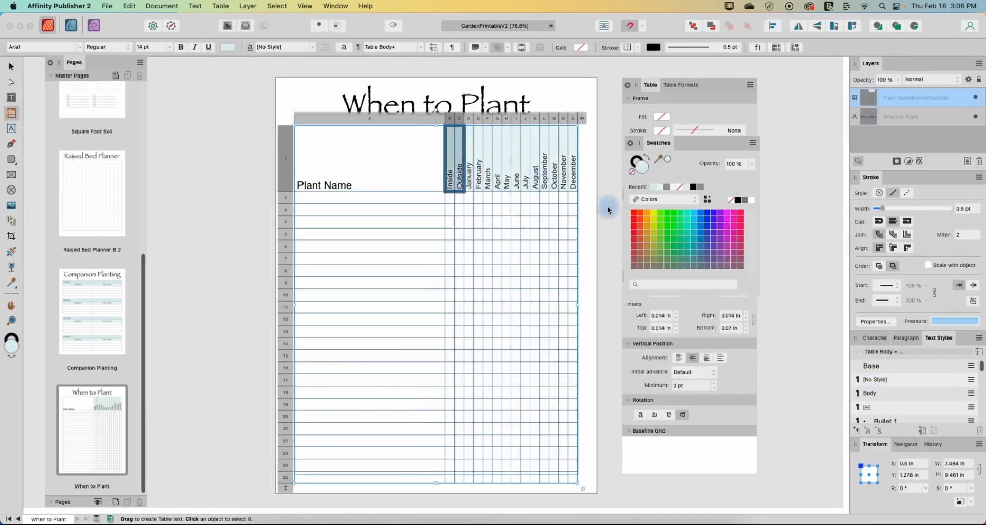
click(542, 238)
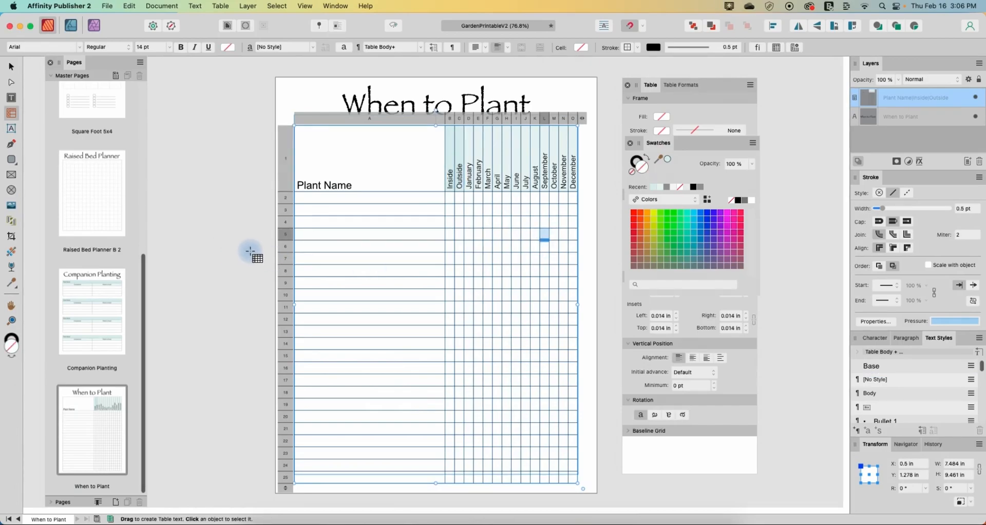
click(11, 67)
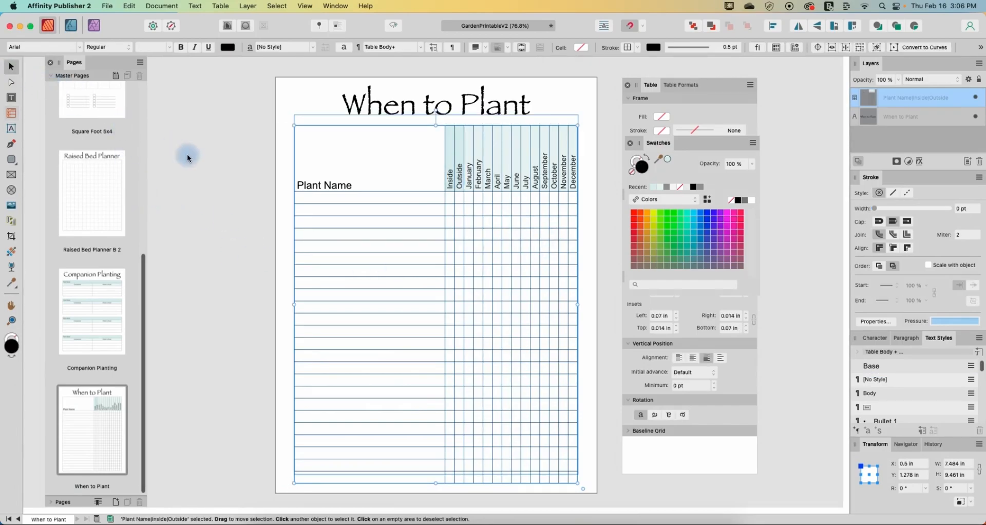
click(188, 158)
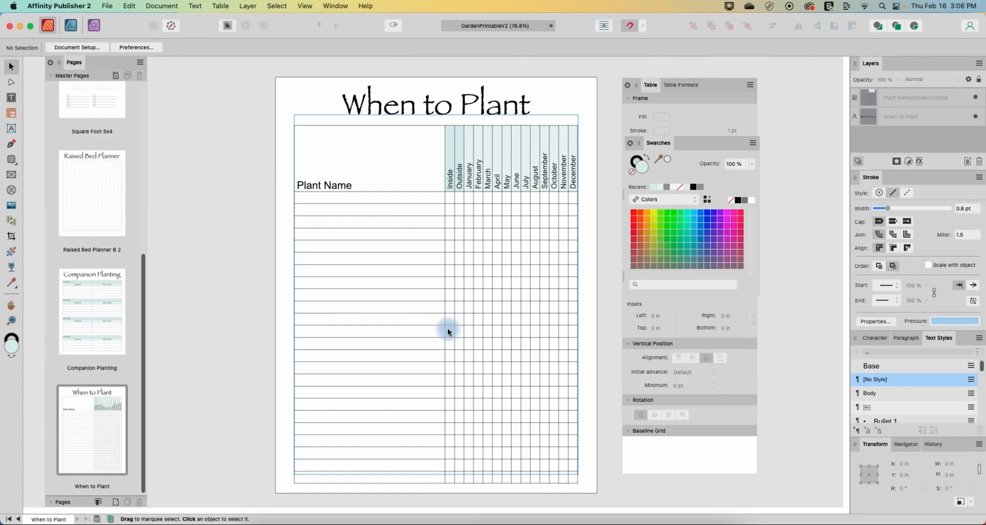
Shorten the When to Plant table from its lower edge to a height of about 9.22 in so it fits its frame.
click(444, 483)
drag(436, 481, 440, 474)
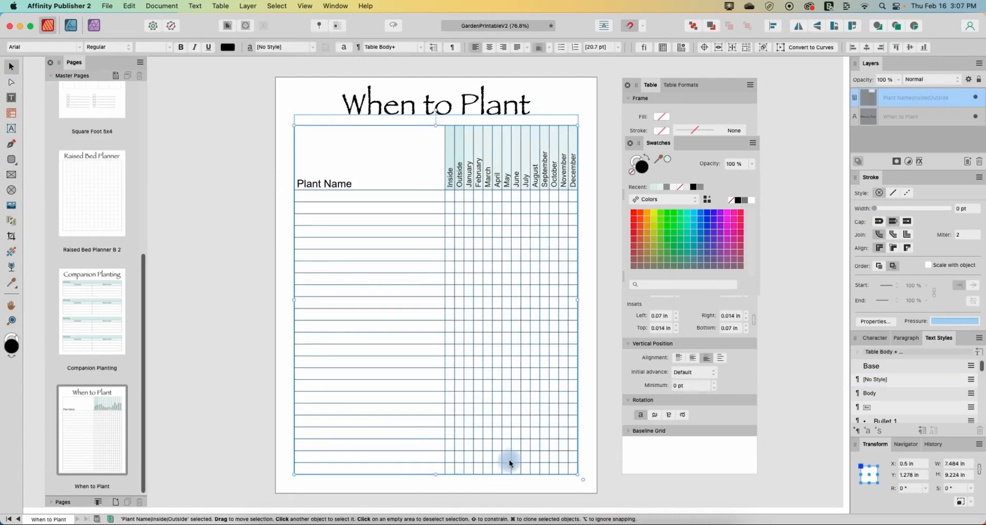
Select row 14 of the table and move the Swatches aside to examine the row's cell height and width.
double_click(343, 368)
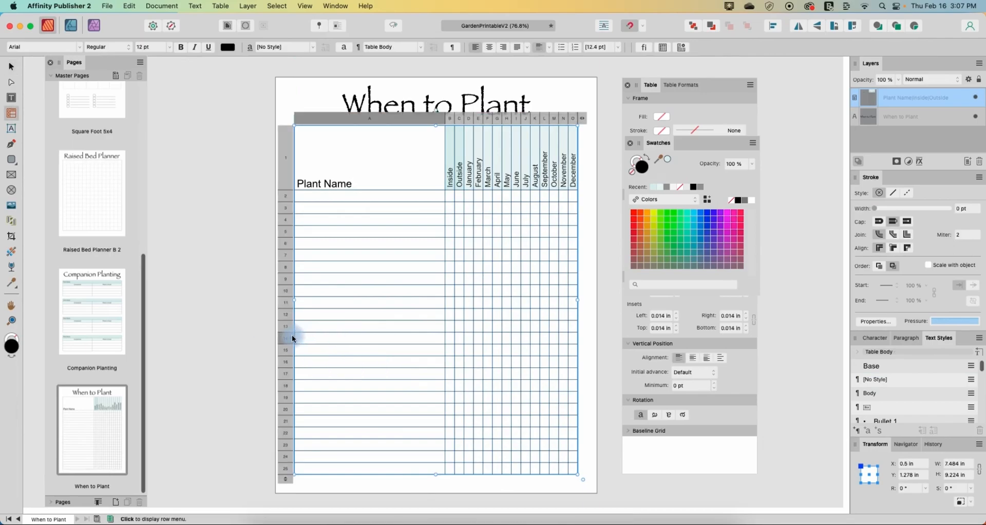
click(289, 339)
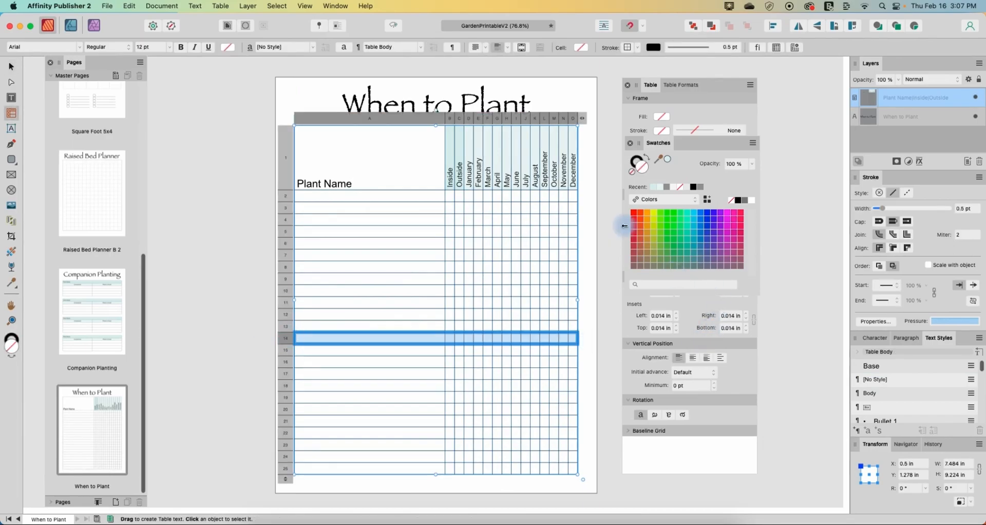
drag(658, 143, 835, 149)
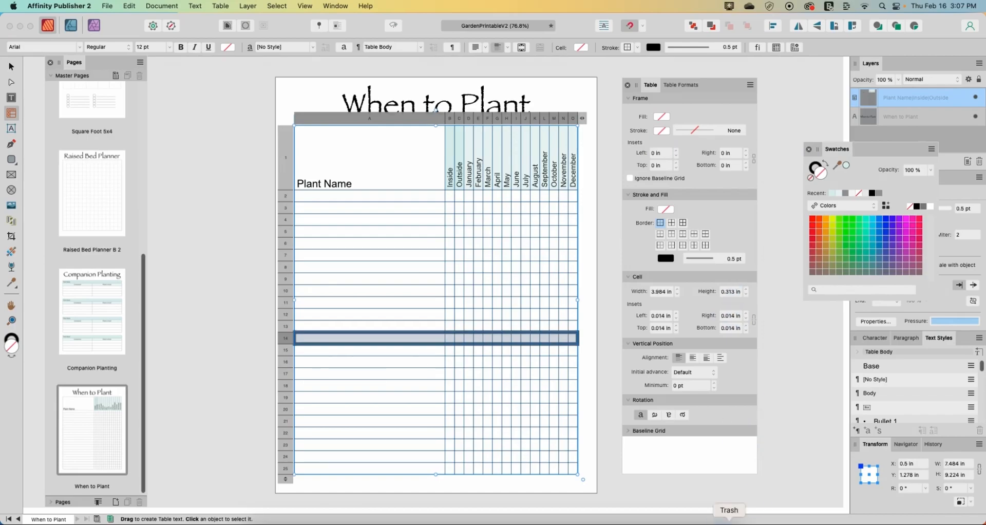
Switch to Acrobat to view the When to Plant page in the reference PDF, return to Affinity Publisher and deselect the table.
click(633, 523)
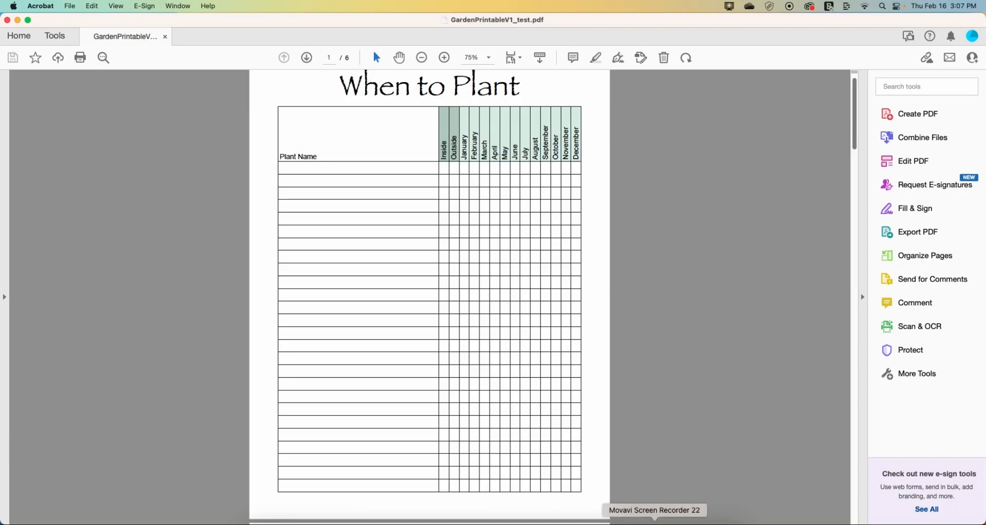
click(611, 523)
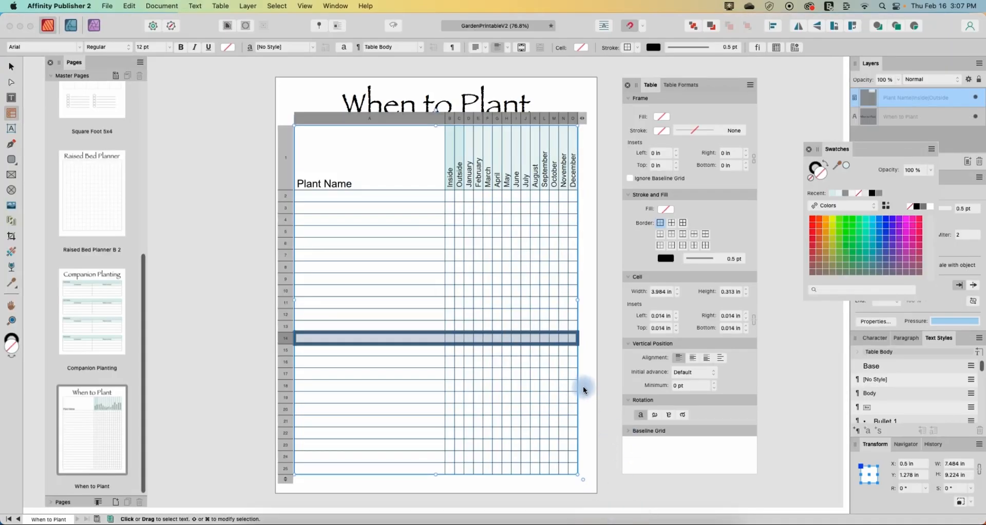
click(11, 69)
click(189, 181)
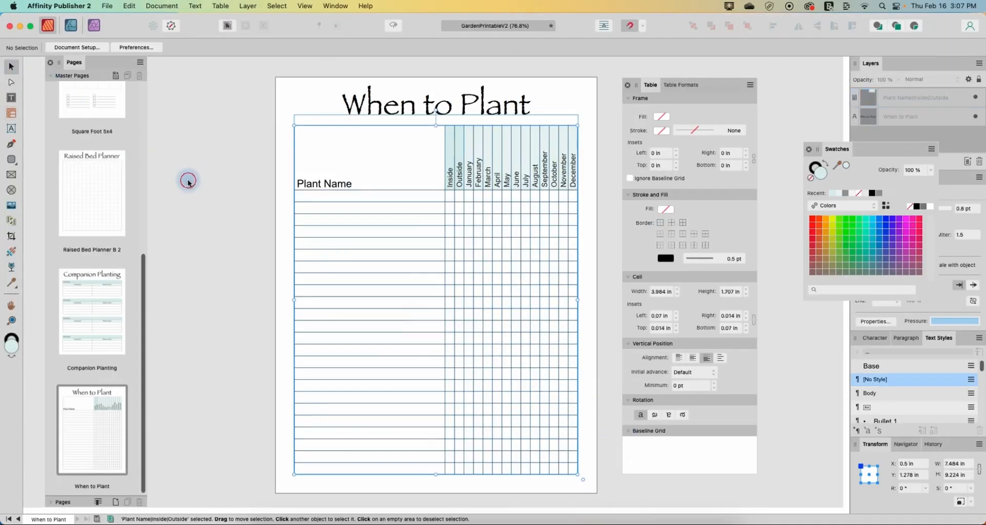